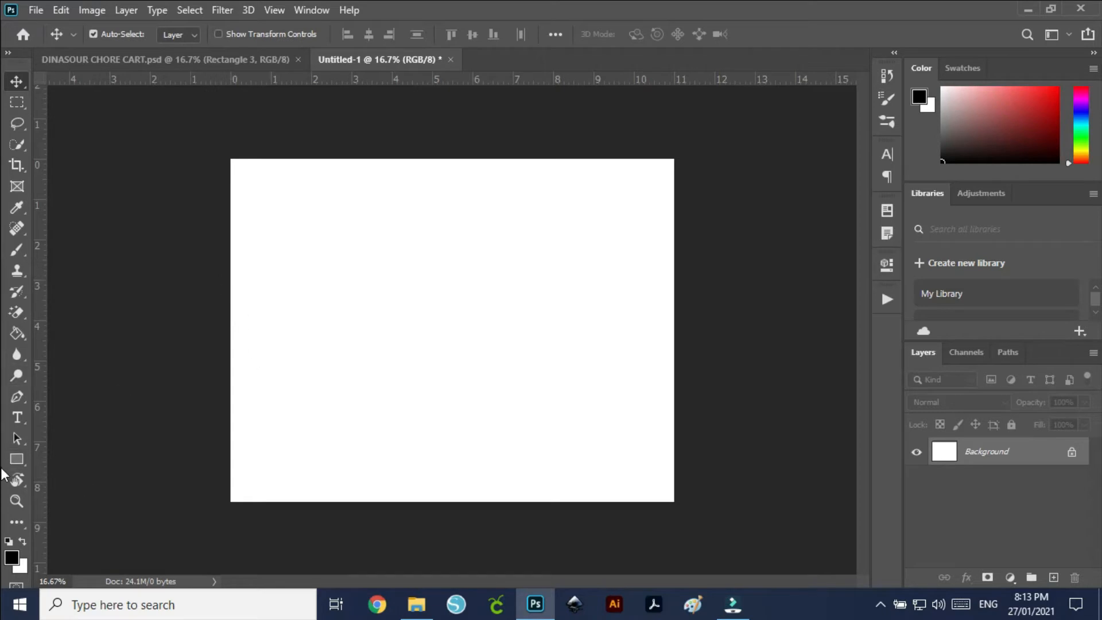
- Create a rectangle 0.25 in wide and 2.00 in high on a new layer in the canvas's upper-left area
{"action": "left_click", "coordinate": [1054, 577]}
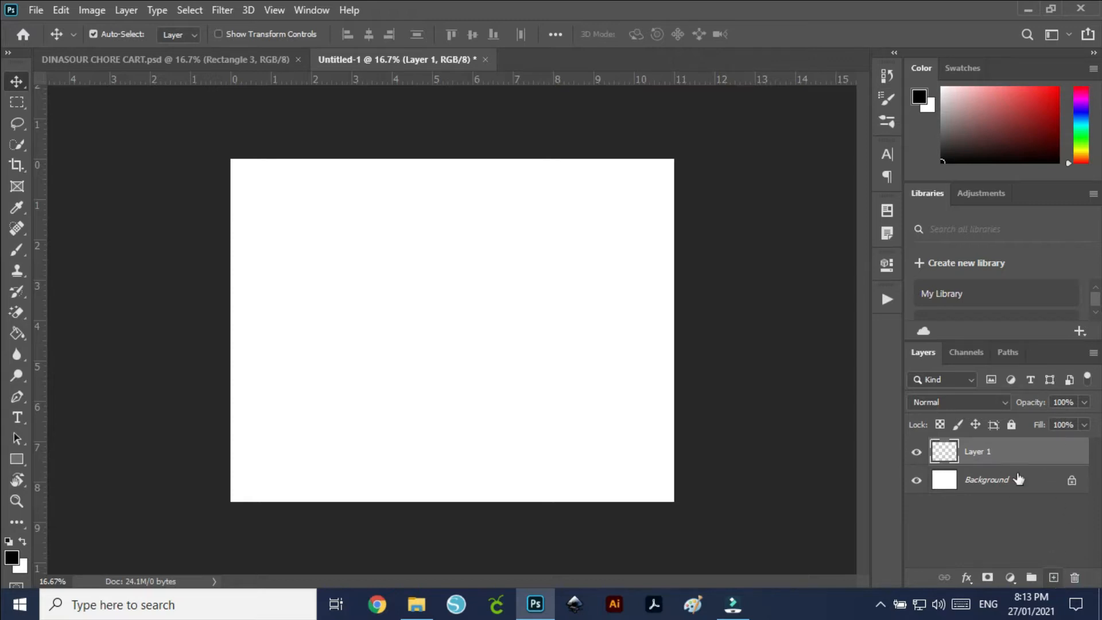
{"action": "left_click", "coordinate": [17, 461]}
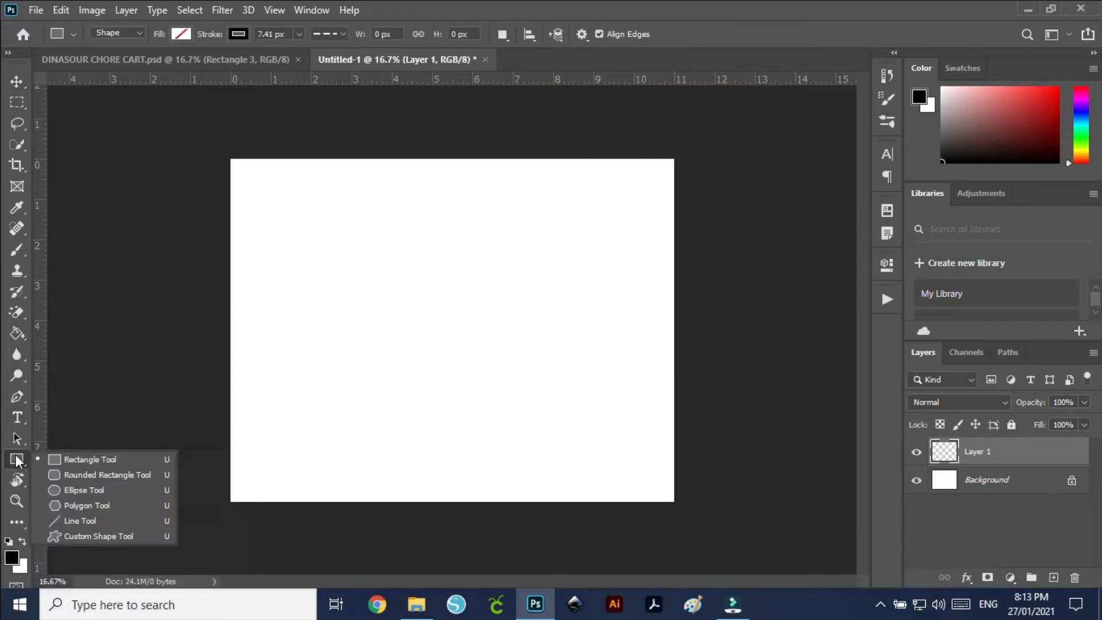
{"action": "left_click", "coordinate": [95, 457]}
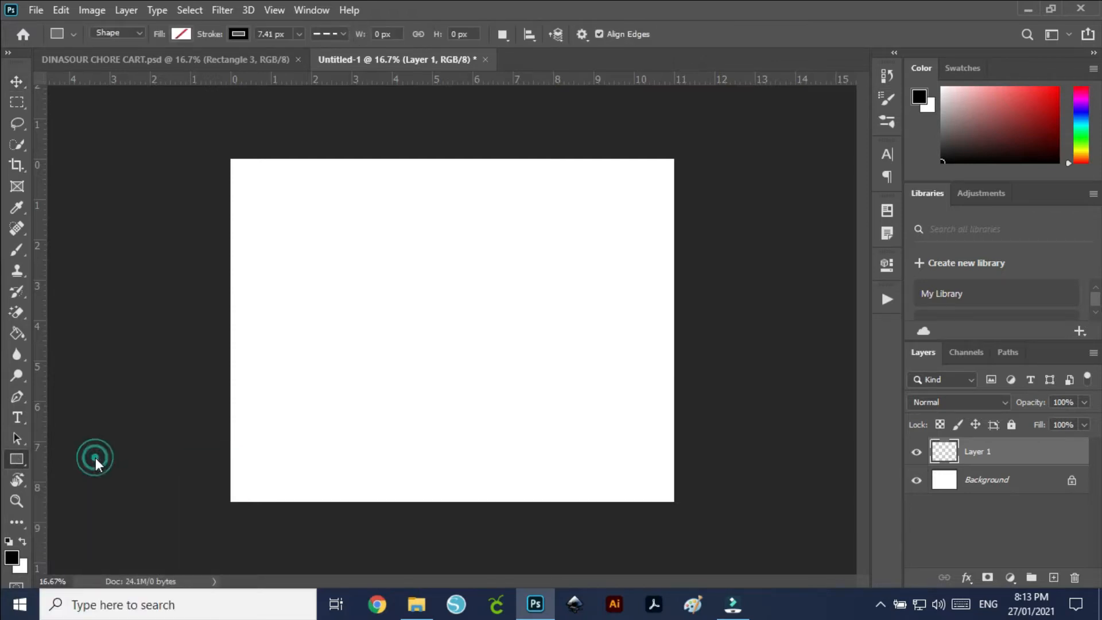
{"action": "left_click", "coordinate": [314, 255]}
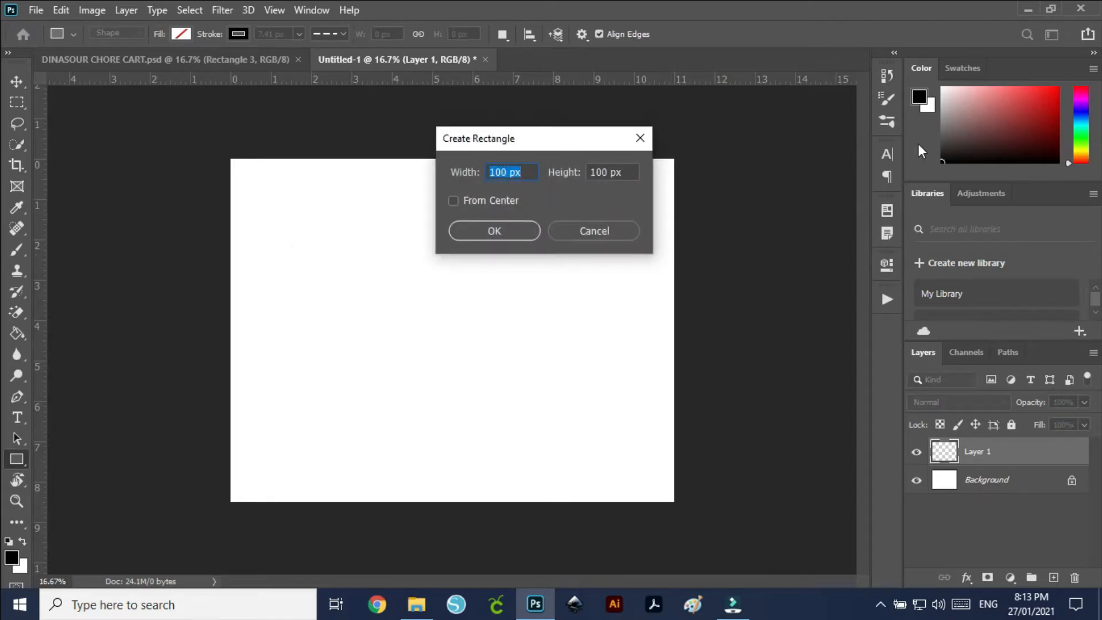
{"action": "type", "text": "0.250in"}
{"action": "key", "text": "Tab"}
{"action": "type", "text": "2."}
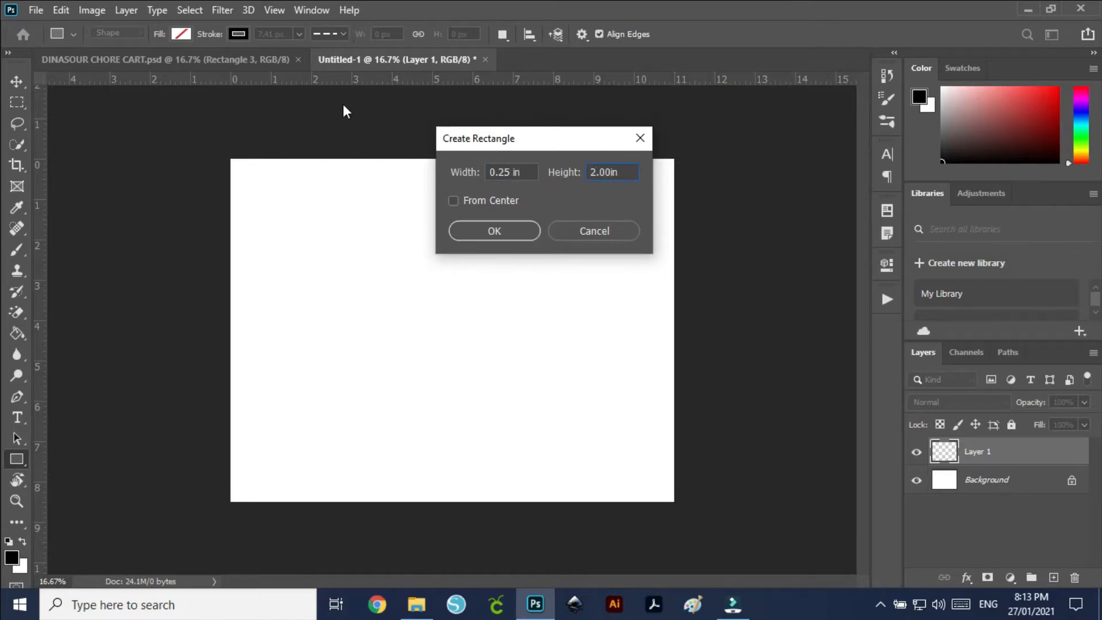
{"action": "left_click", "coordinate": [465, 233]}
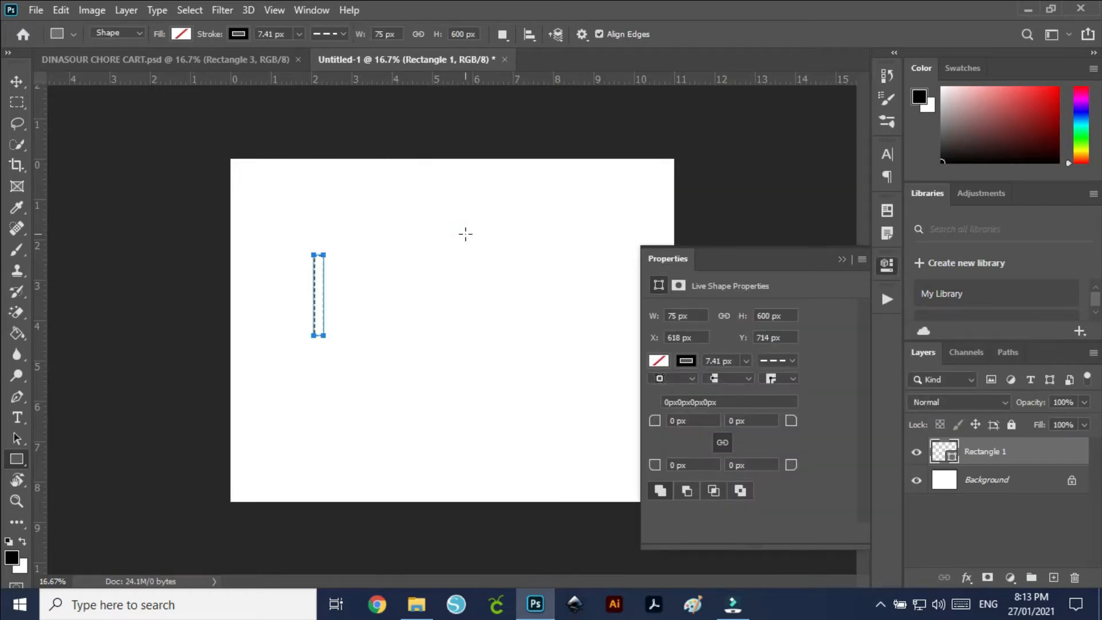
- Set both the fill and the stroke of the narrow rectangle to the recently used pink
{"action": "left_click", "coordinate": [658, 363]}
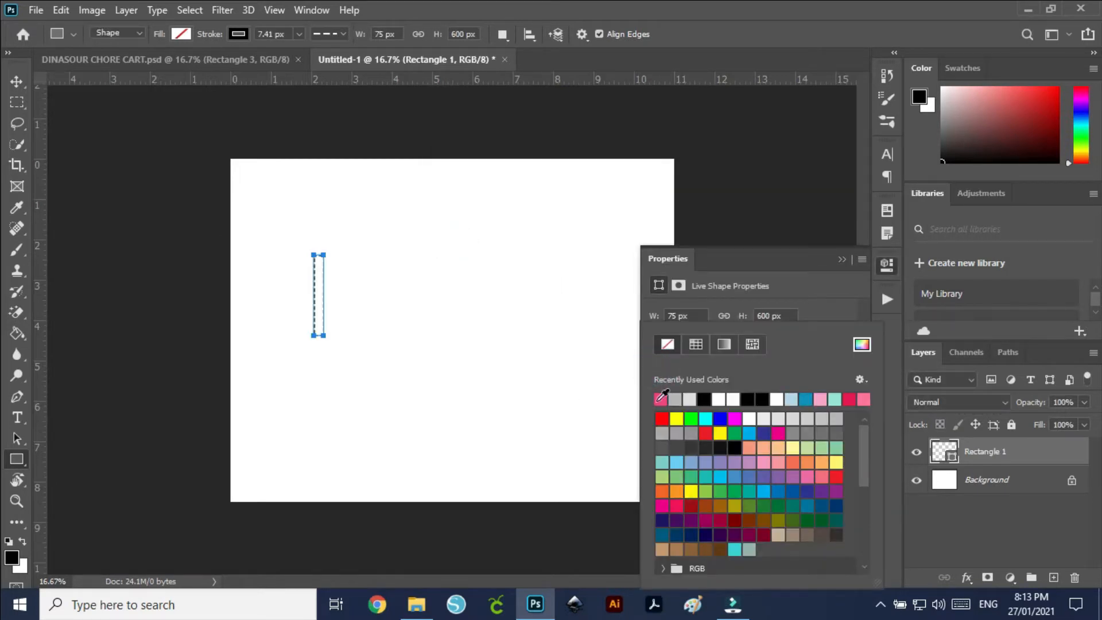
{"action": "left_click", "coordinate": [653, 393]}
{"action": "left_click", "coordinate": [818, 292]}
{"action": "left_click", "coordinate": [689, 360]}
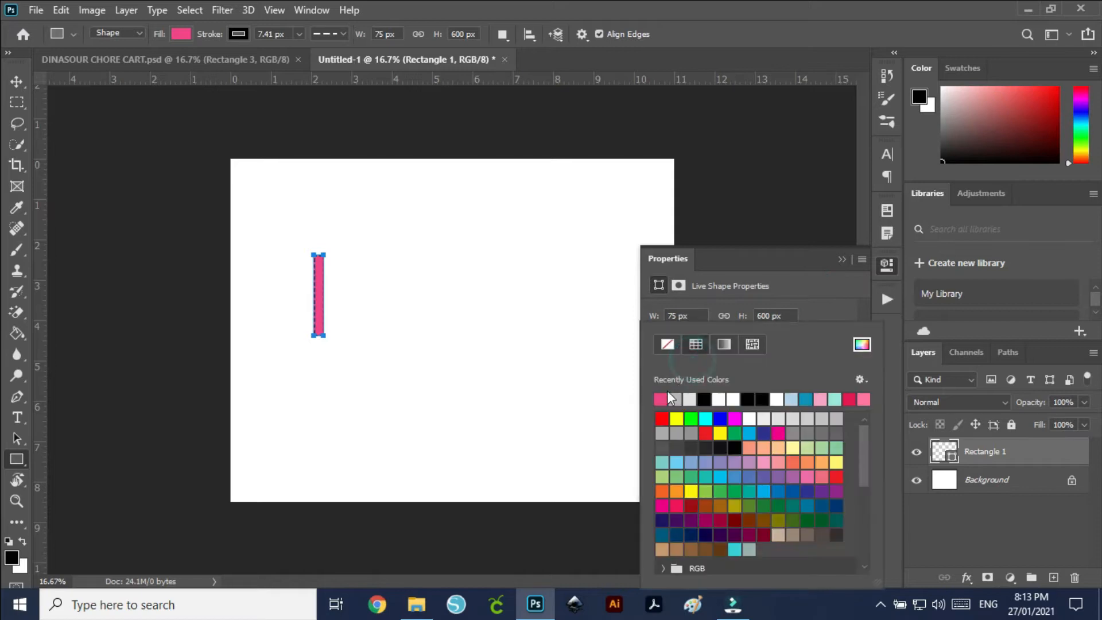
{"action": "left_click", "coordinate": [662, 399]}
{"action": "left_click", "coordinate": [784, 262]}
{"action": "left_click", "coordinate": [842, 259]}
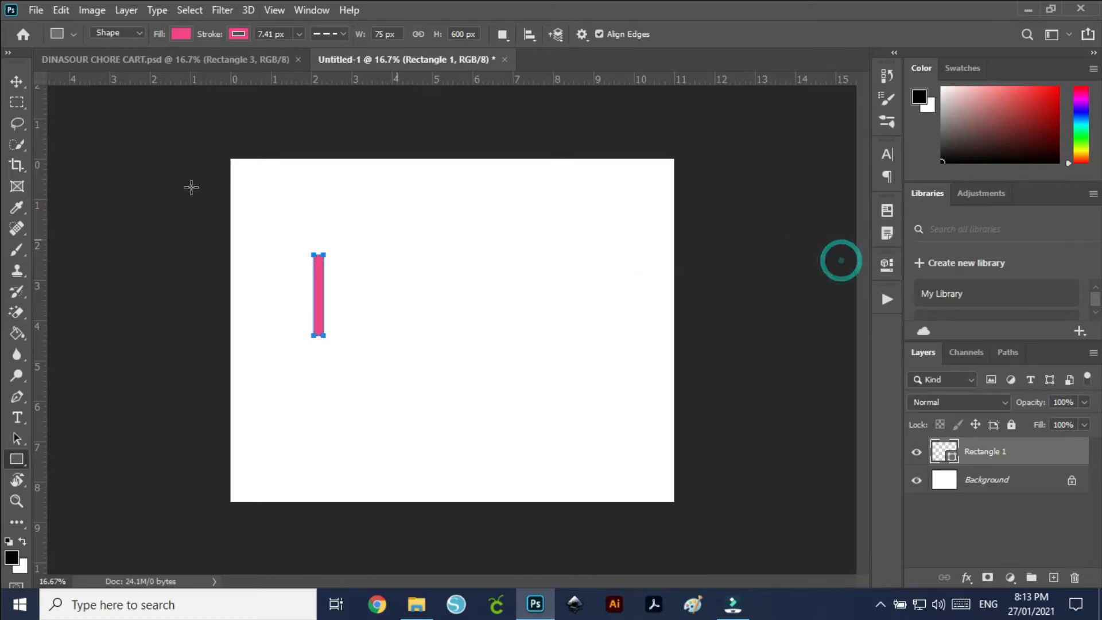
- Stretch the pink strip downward to about 294% of its height, keeping its width
{"action": "left_click", "coordinate": [17, 81]}
{"action": "left_click", "coordinate": [322, 285]}
{"action": "key", "text": "ctrl+t"}
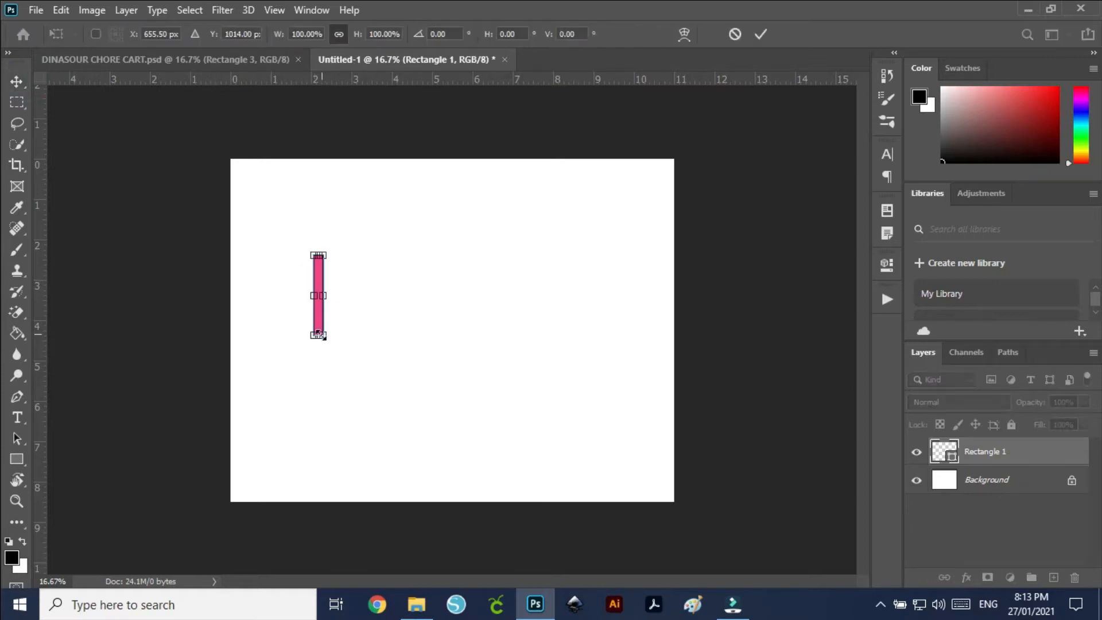
{"action": "left_click_drag", "start_coordinate": [318, 335], "coordinate": [319, 492]}
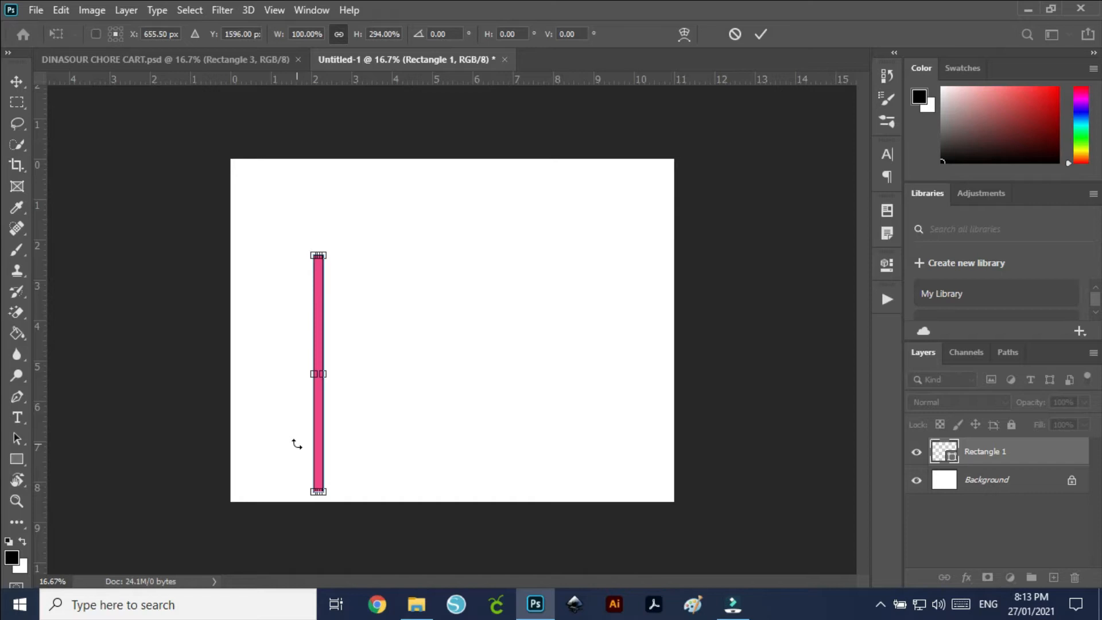
{"action": "key", "text": "Return"}
- Move the pink strip flush against the left edge of the canvas
{"action": "left_click", "coordinate": [380, 271]}
{"action": "left_click_drag", "start_coordinate": [322, 327], "coordinate": [240, 263]}
{"action": "key", "text": "Left"}
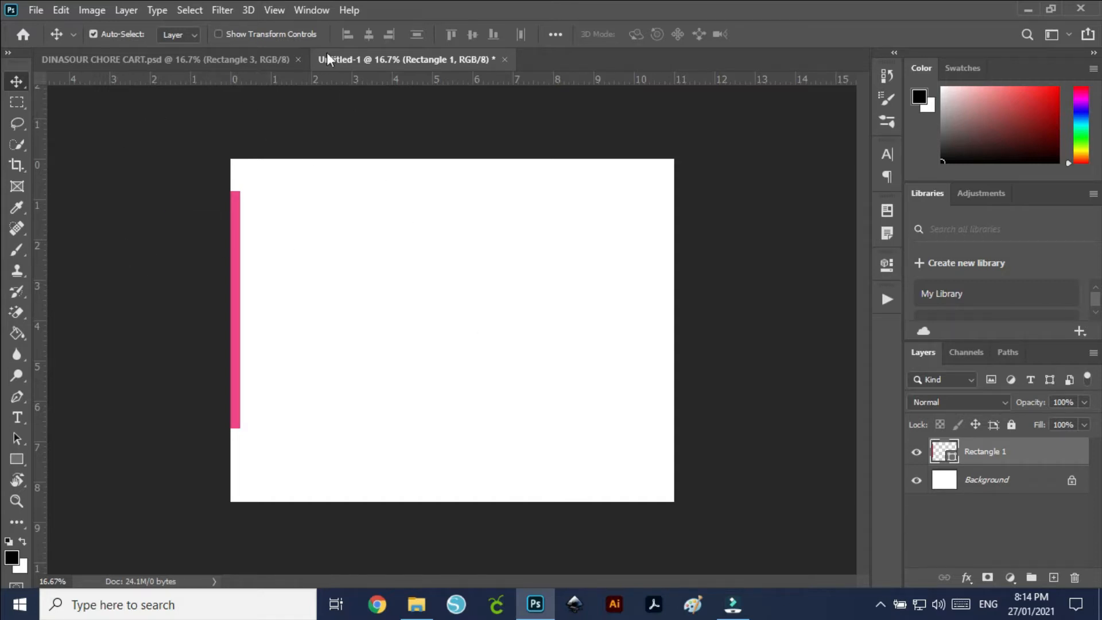
- Check the Snap To options for guides, layers and document bounds, and the Rulers setting
{"action": "left_click", "coordinate": [280, 11]}
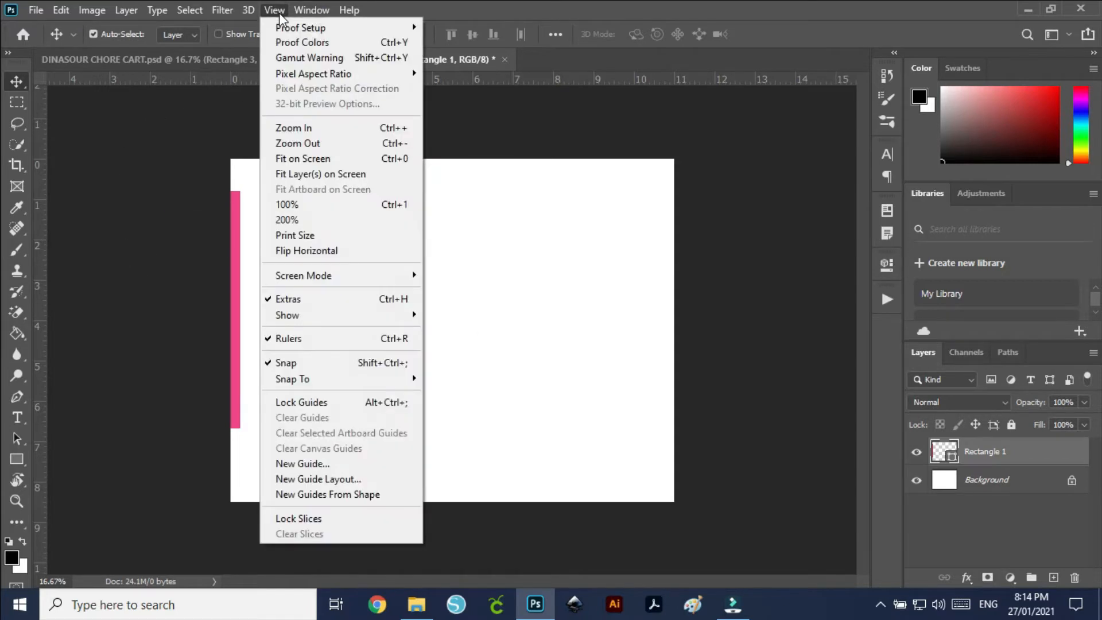
{"action": "mouse_move", "coordinate": [311, 378]}
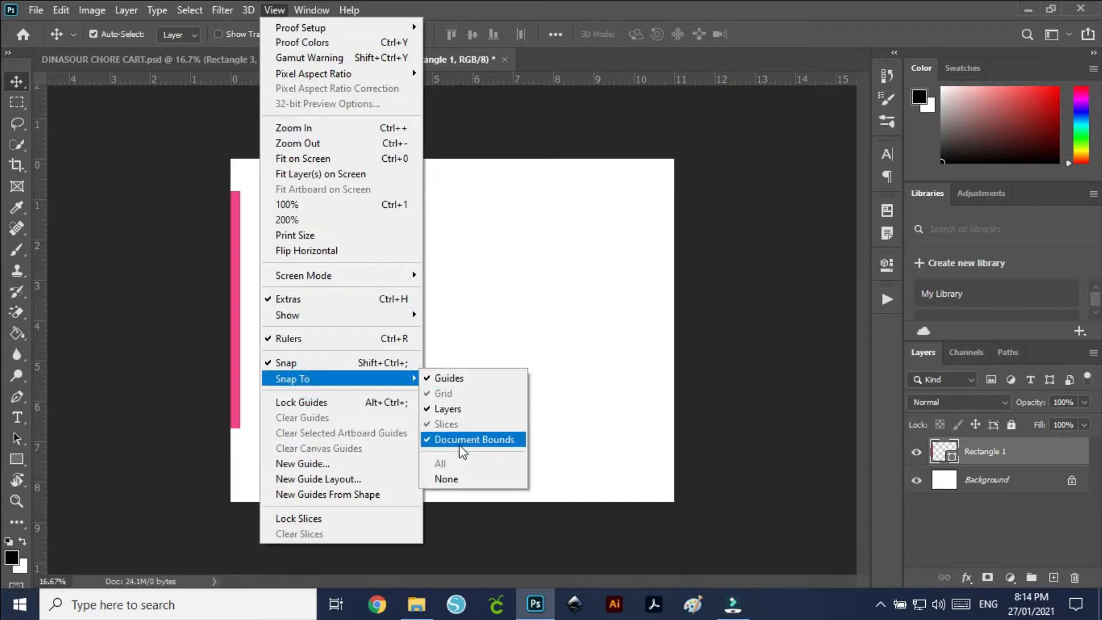
{"action": "left_click", "coordinate": [145, 235]}
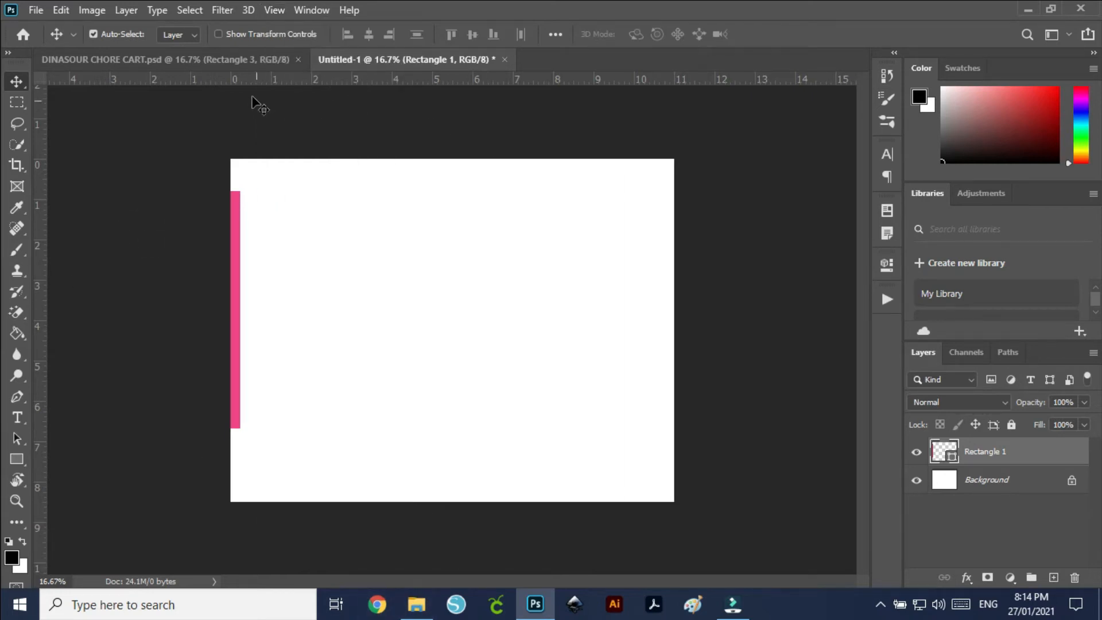
{"action": "left_click", "coordinate": [273, 9]}
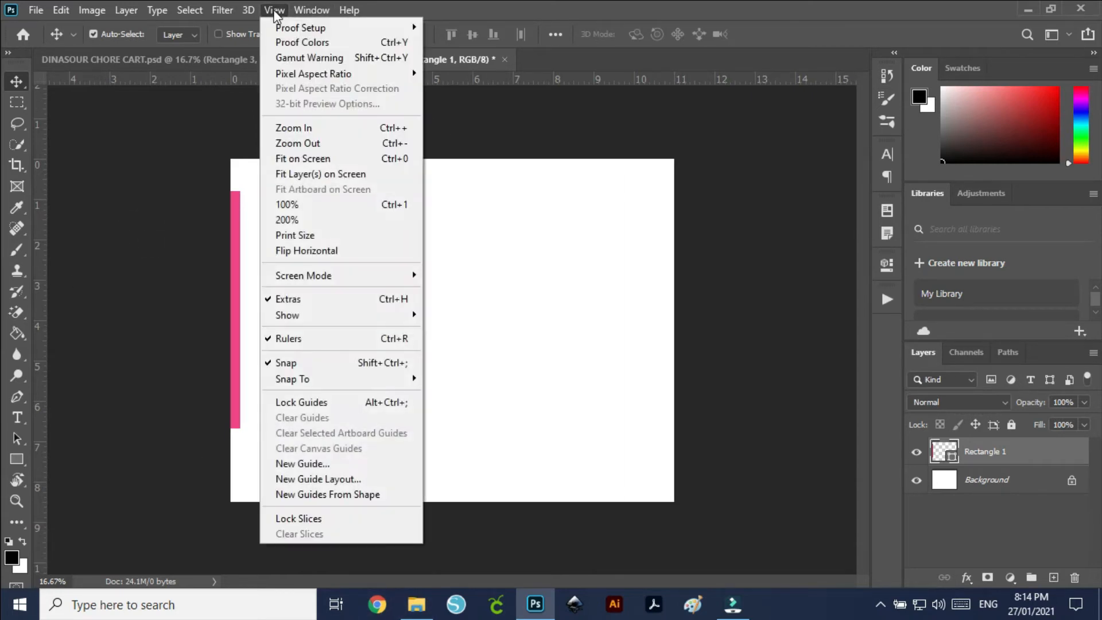
{"action": "mouse_move", "coordinate": [312, 10]}
{"action": "mouse_move", "coordinate": [270, 12]}
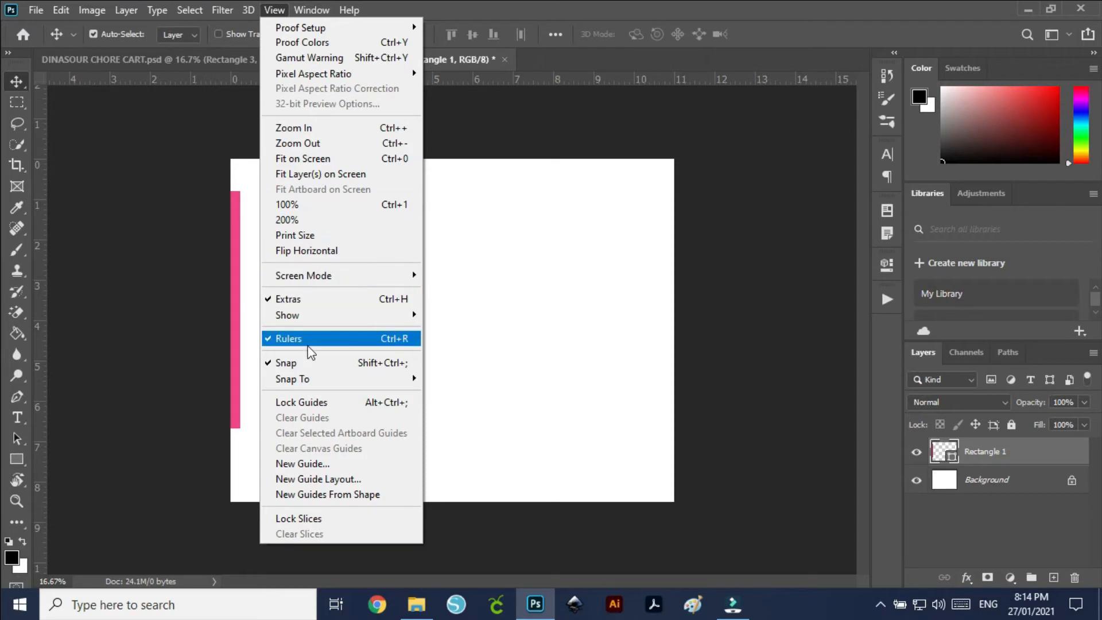
{"action": "left_click", "coordinate": [167, 239]}
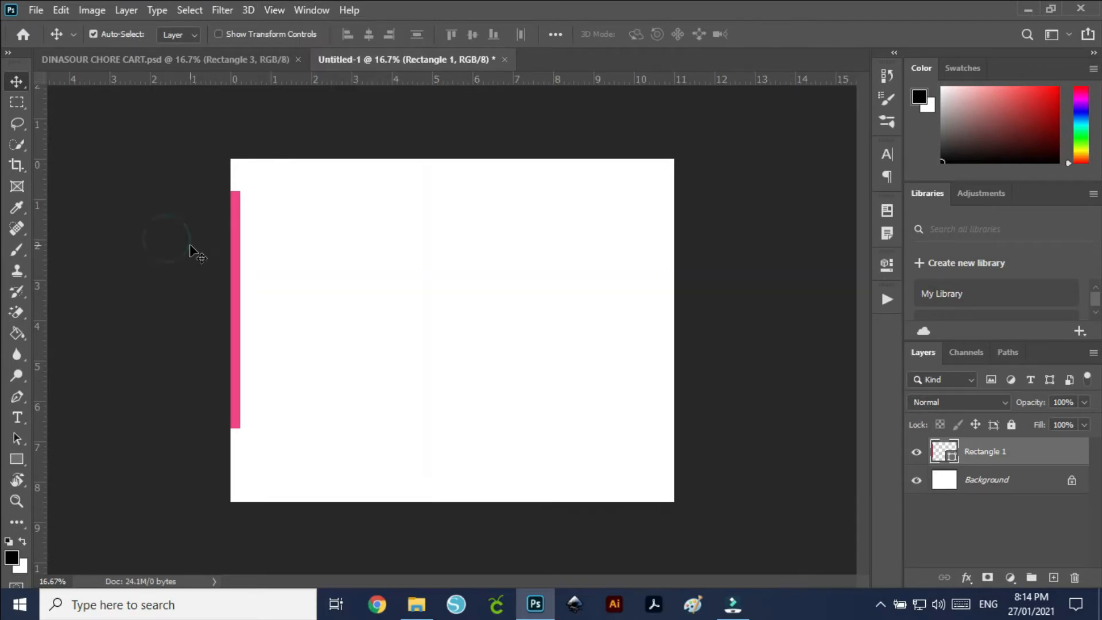
- Place a vertical guide along the inner edge of the pink strip at the canvas's left side
{"action": "left_click_drag", "start_coordinate": [39, 219], "coordinate": [240, 256]}
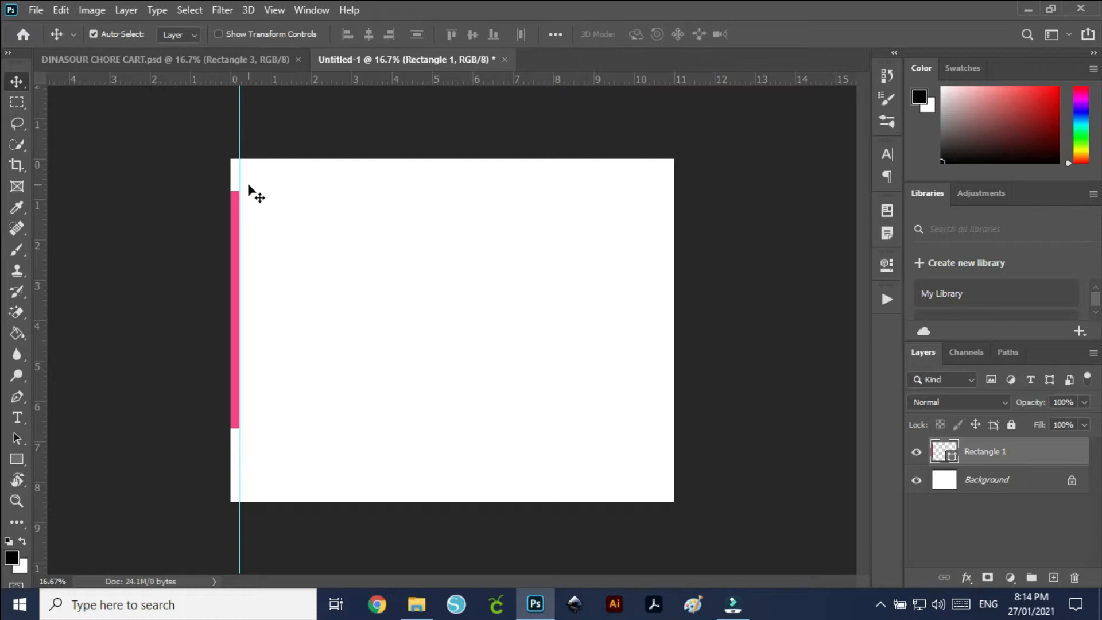
{"action": "left_click", "coordinate": [235, 218]}
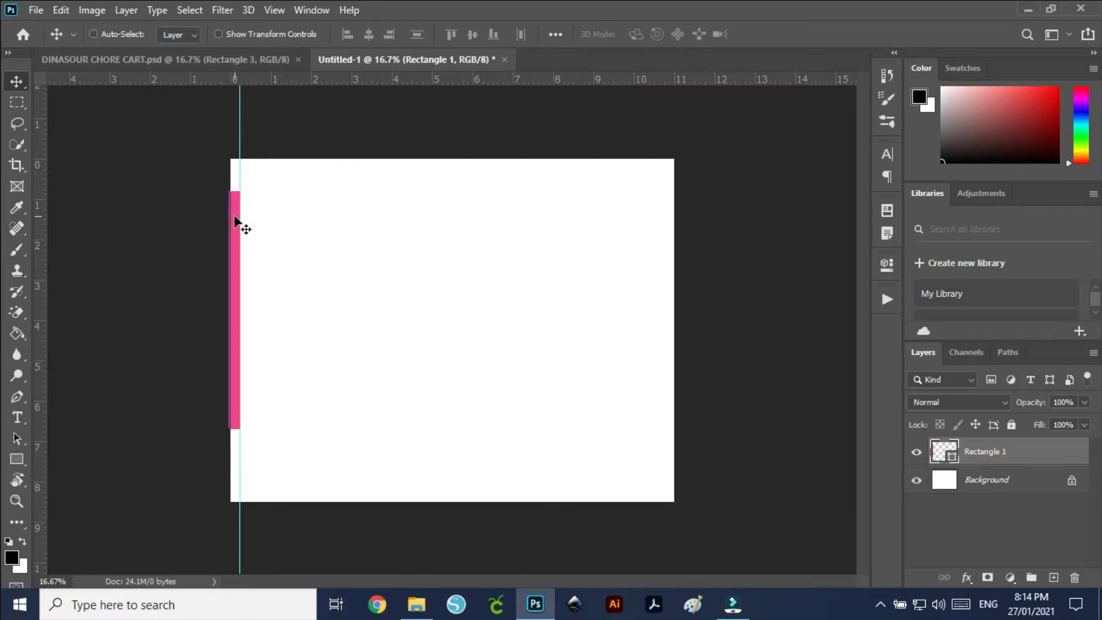
{"action": "key", "text": "ctrl+t"}
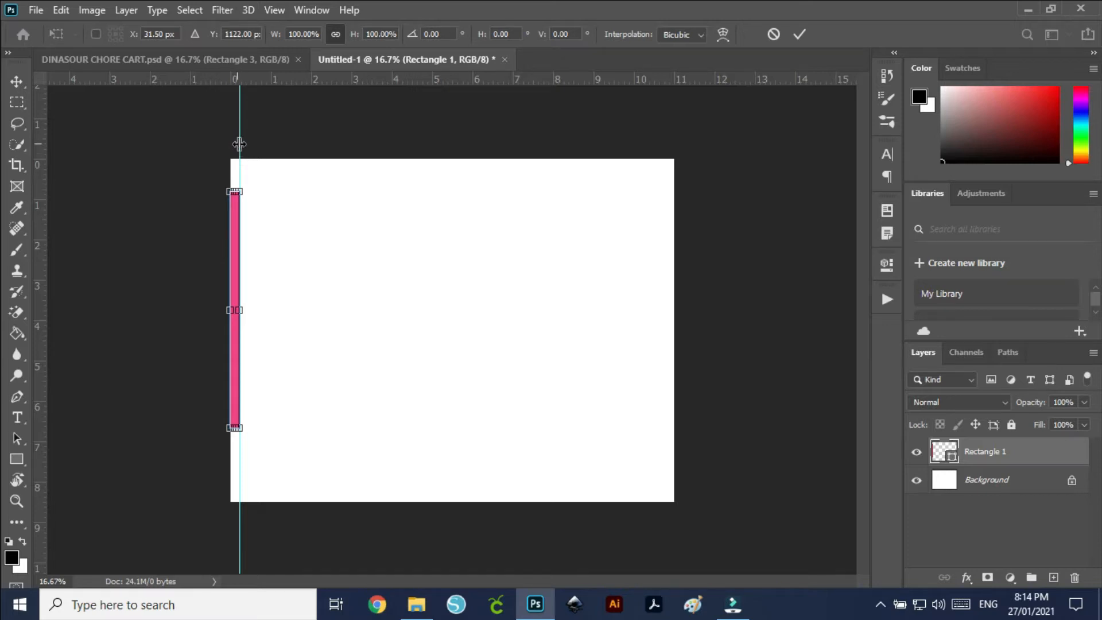
{"action": "left_click_drag", "start_coordinate": [240, 144], "coordinate": [35, 144]}
{"action": "left_click_drag", "start_coordinate": [40, 220], "coordinate": [243, 275]}
{"action": "key", "text": "Return"}
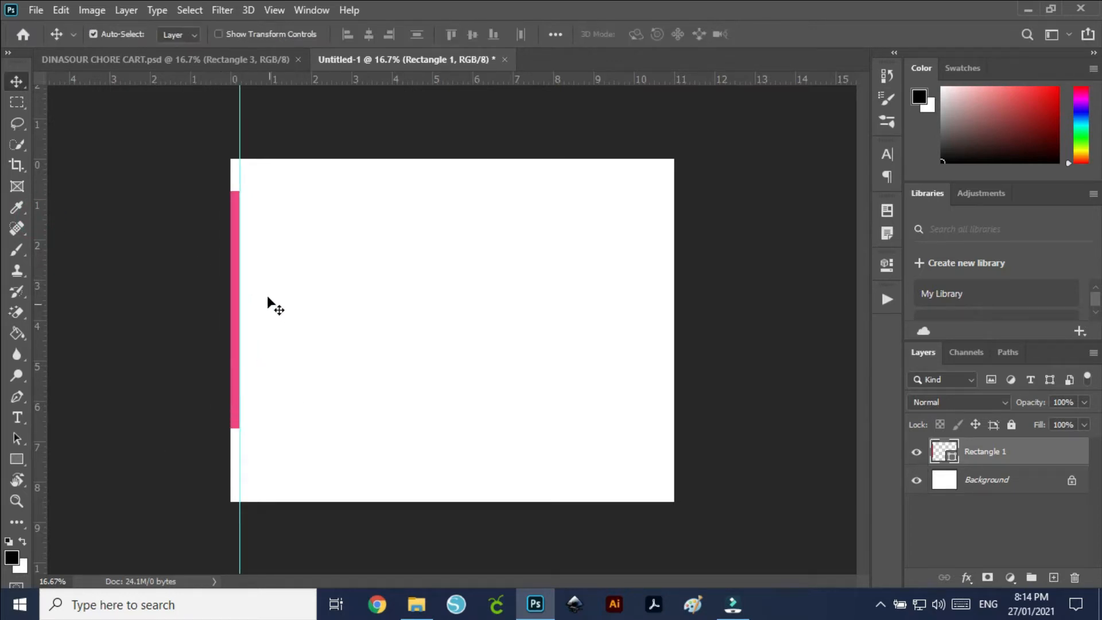
- Move the pink strip to the canvas's right edge and place a vertical guide along its inner side
{"action": "left_click_drag", "start_coordinate": [240, 305], "coordinate": [667, 328]}
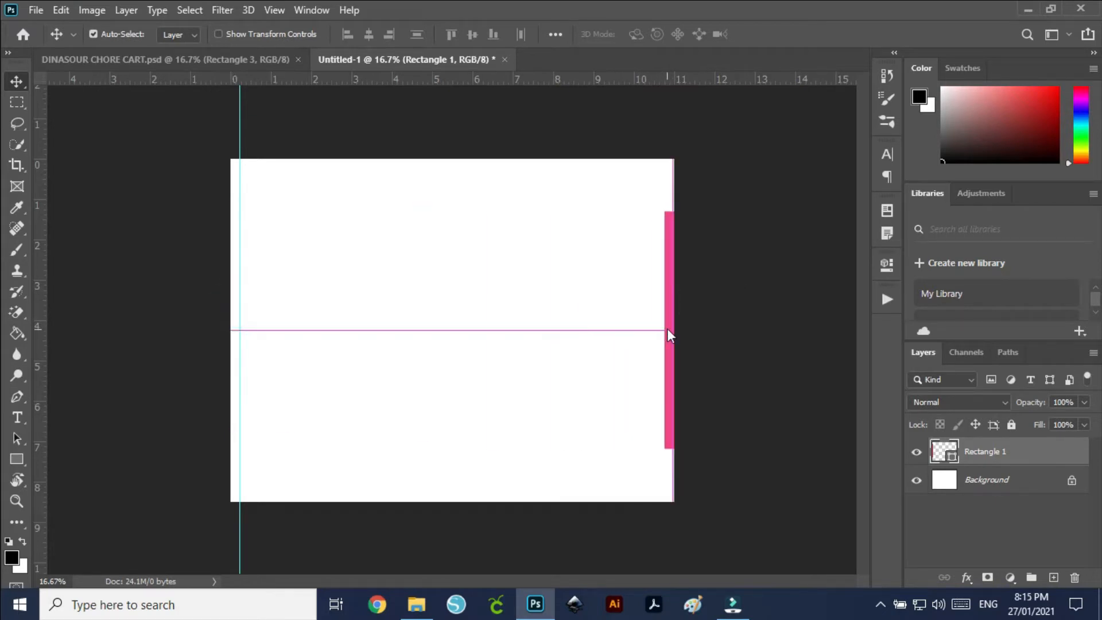
{"action": "left_click_drag", "start_coordinate": [37, 298], "coordinate": [439, 307]}
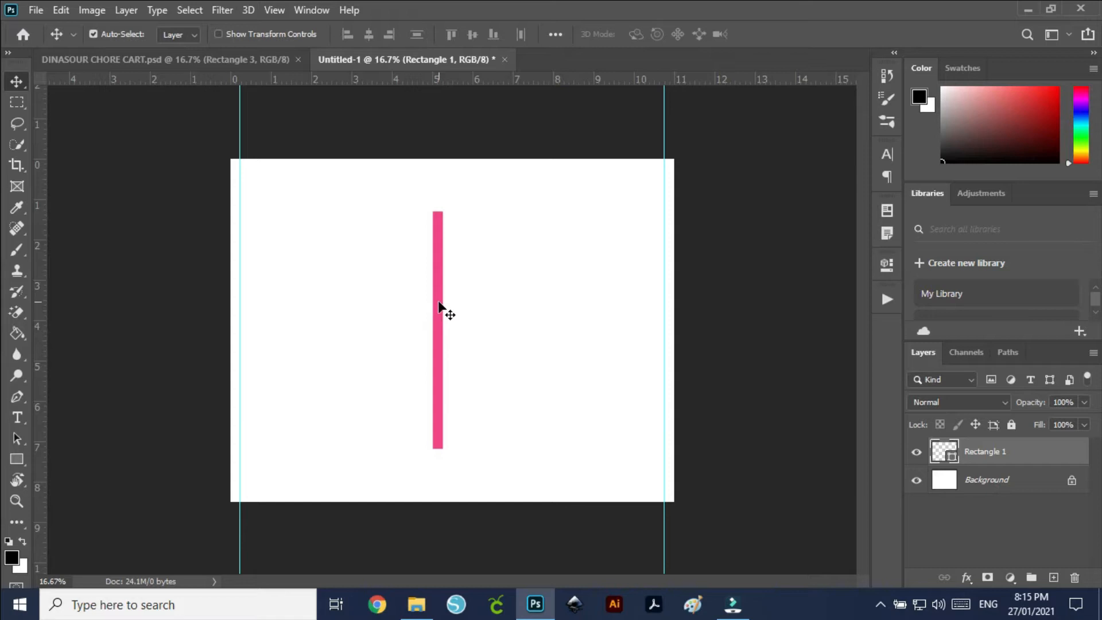
- Rotate the pink strip 90° clockwise and move it flush against the top edge of the canvas
{"action": "key", "text": "ctrl+t"}
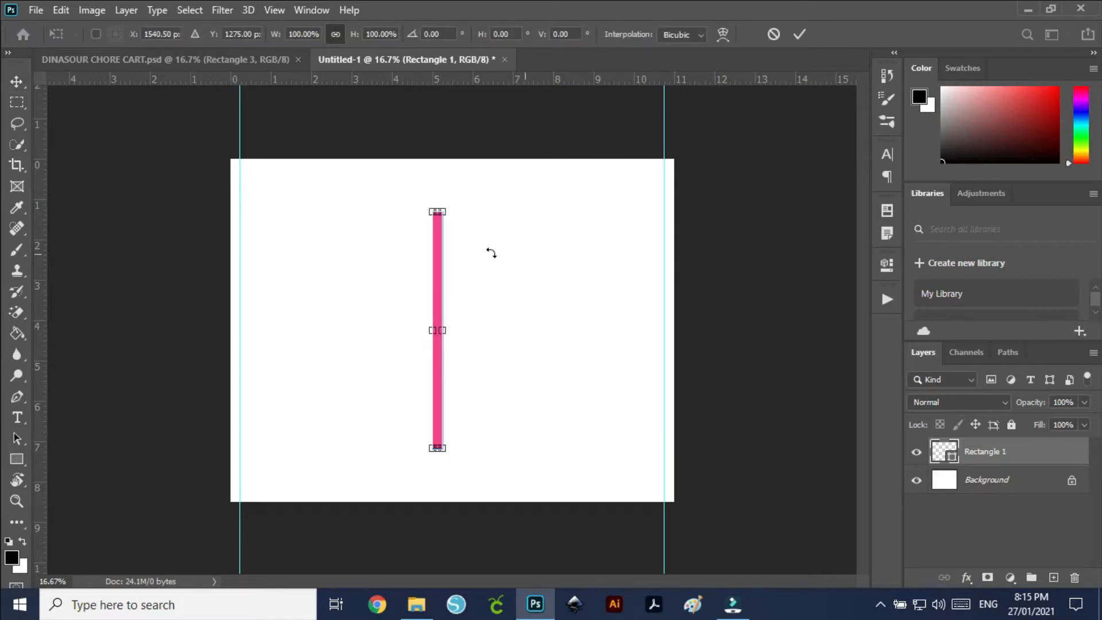
{"action": "right_click", "coordinate": [437, 259]}
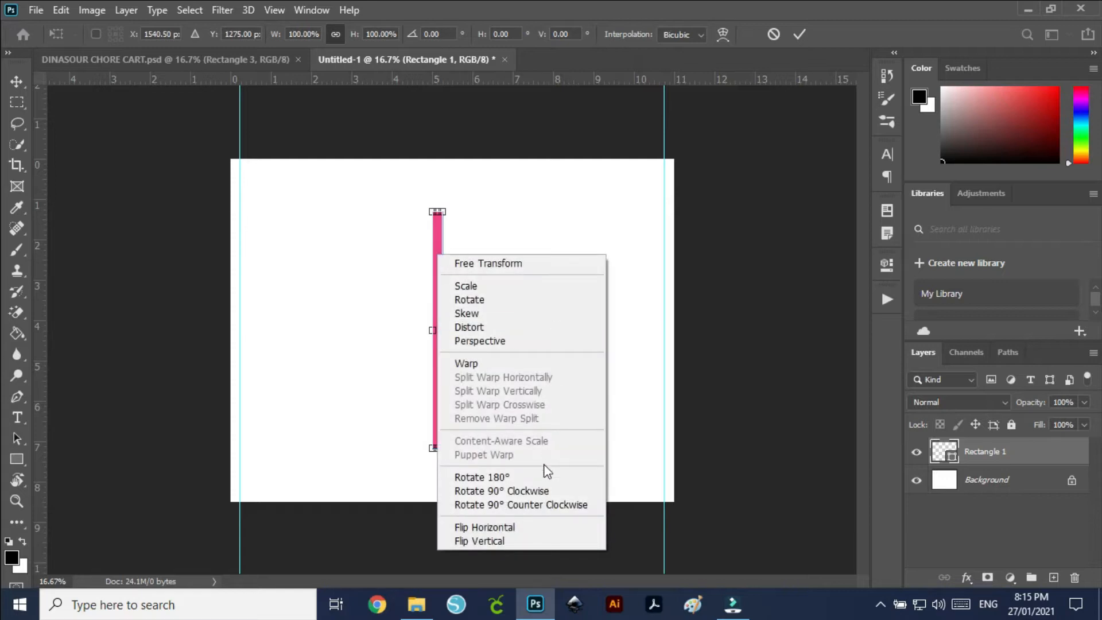
{"action": "left_click", "coordinate": [533, 492]}
{"action": "left_click_drag", "start_coordinate": [466, 338], "coordinate": [513, 172]}
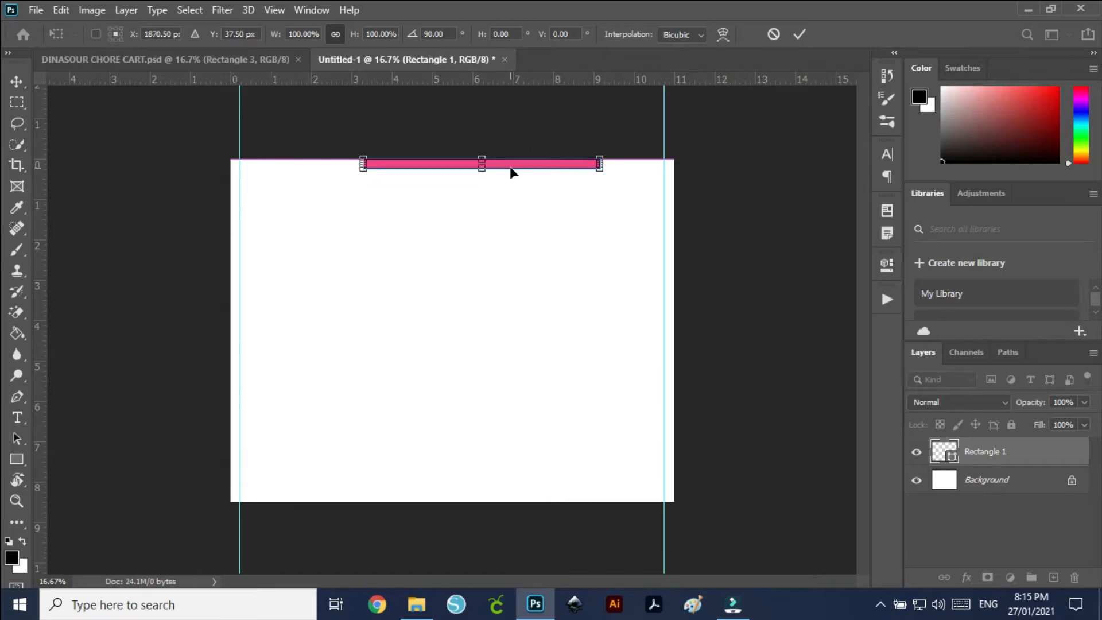
- Use the strip's thickness to place horizontal guides just inside the canvas's top and bottom edges, and hide the strip's layer
{"action": "left_click_drag", "start_coordinate": [570, 74], "coordinate": [578, 493]}
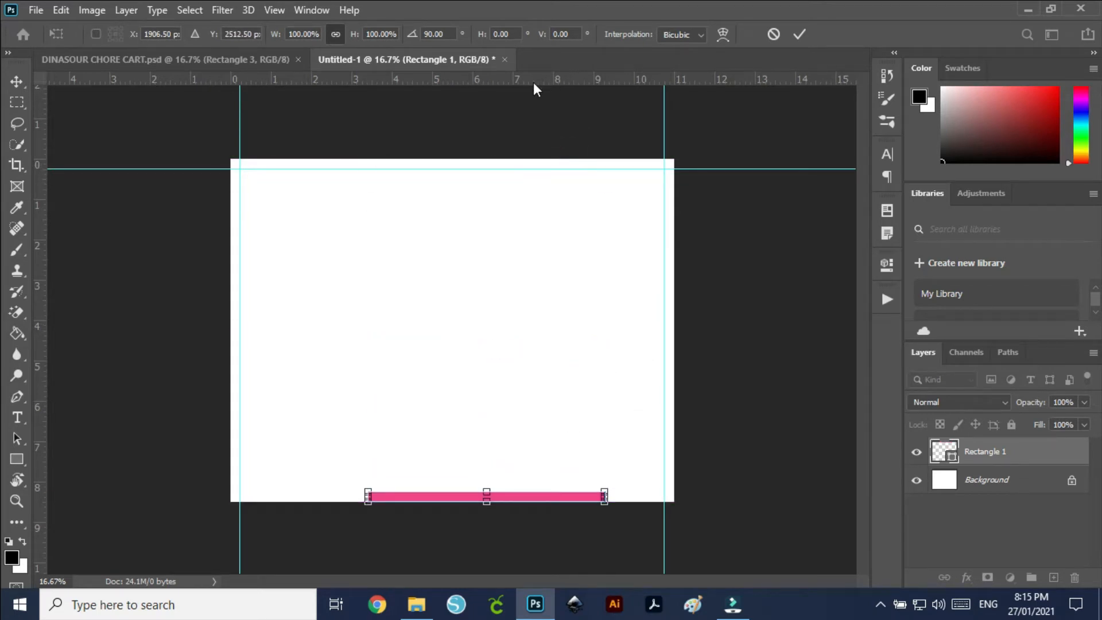
{"action": "left_click_drag", "start_coordinate": [524, 143], "coordinate": [536, 492]}
{"action": "left_click", "coordinate": [17, 81]}
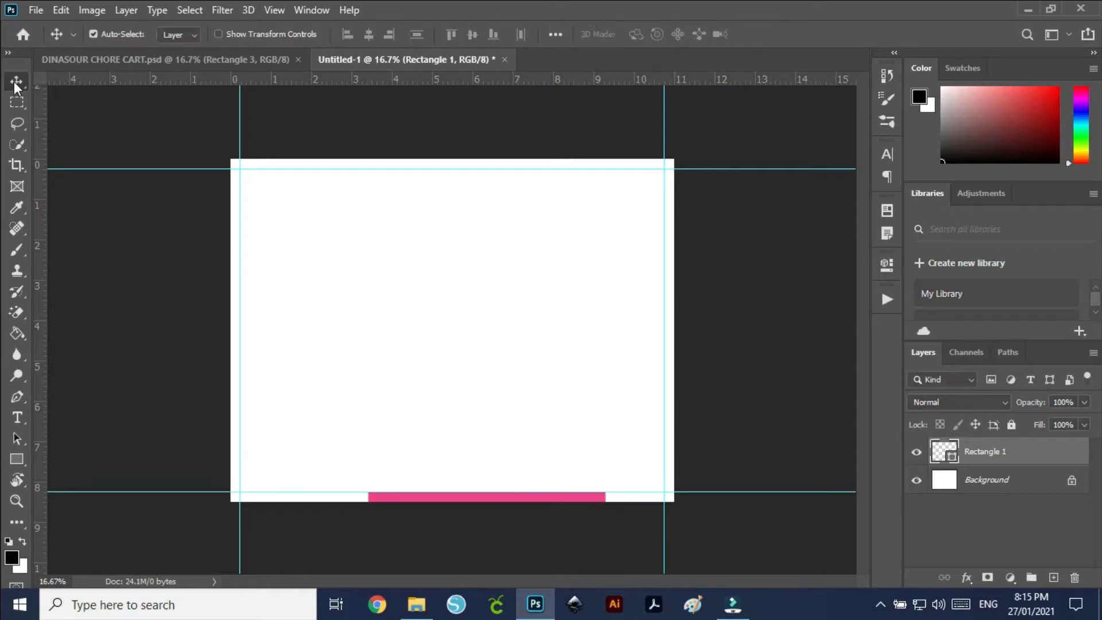
{"action": "left_click", "coordinate": [917, 453]}
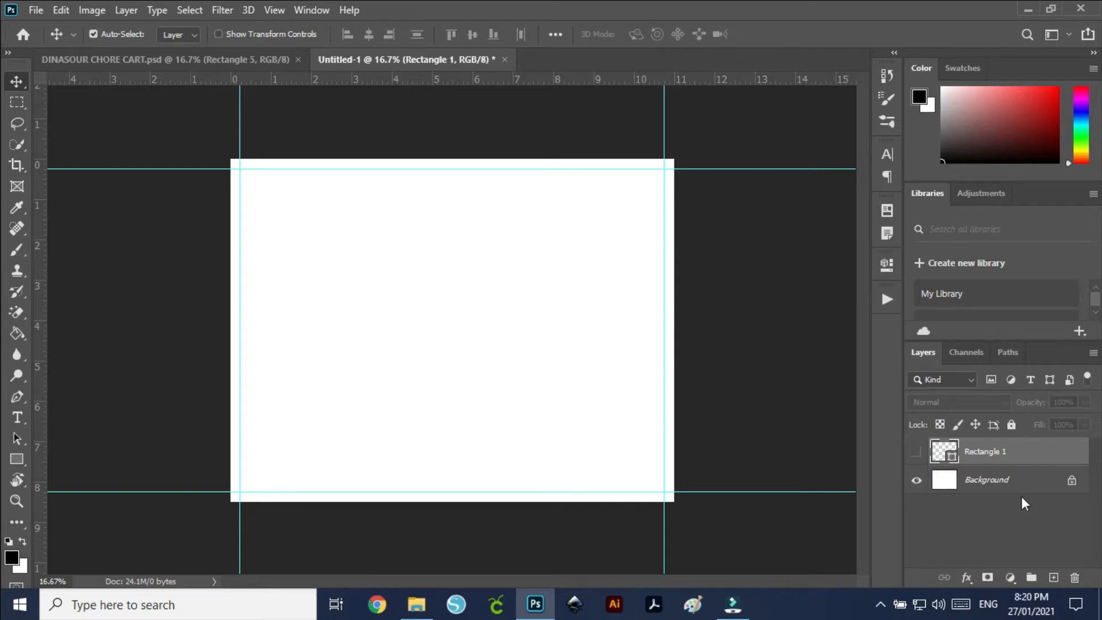
- Create a rectangle 10.5 in wide and 5.5 in high on a new layer
{"action": "left_click", "coordinate": [1054, 578]}
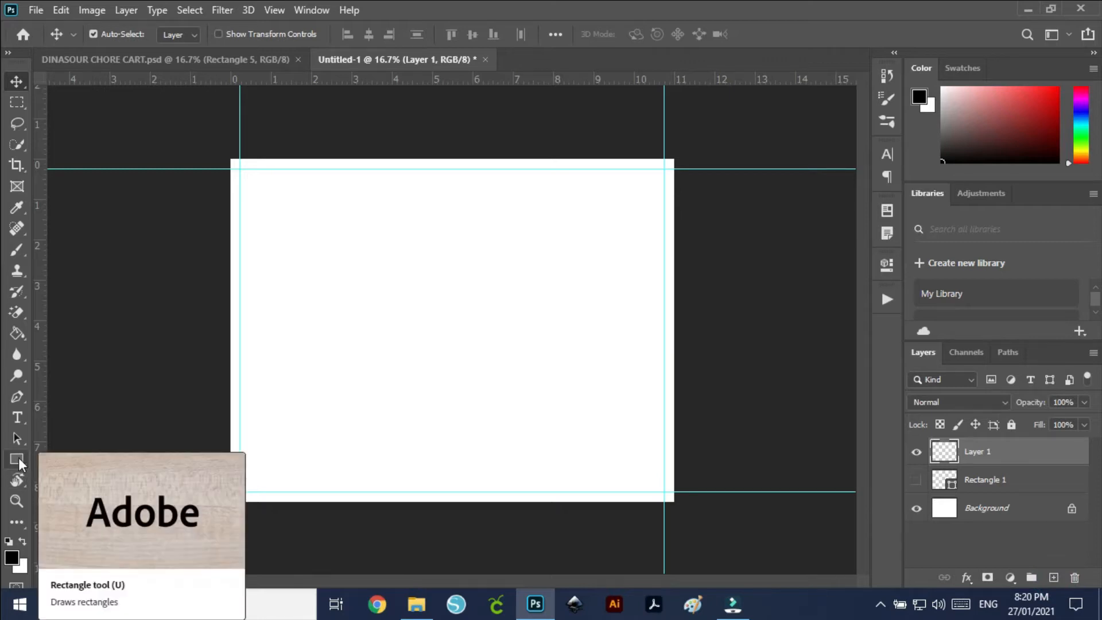
{"action": "left_click", "coordinate": [17, 459]}
{"action": "left_click", "coordinate": [324, 276]}
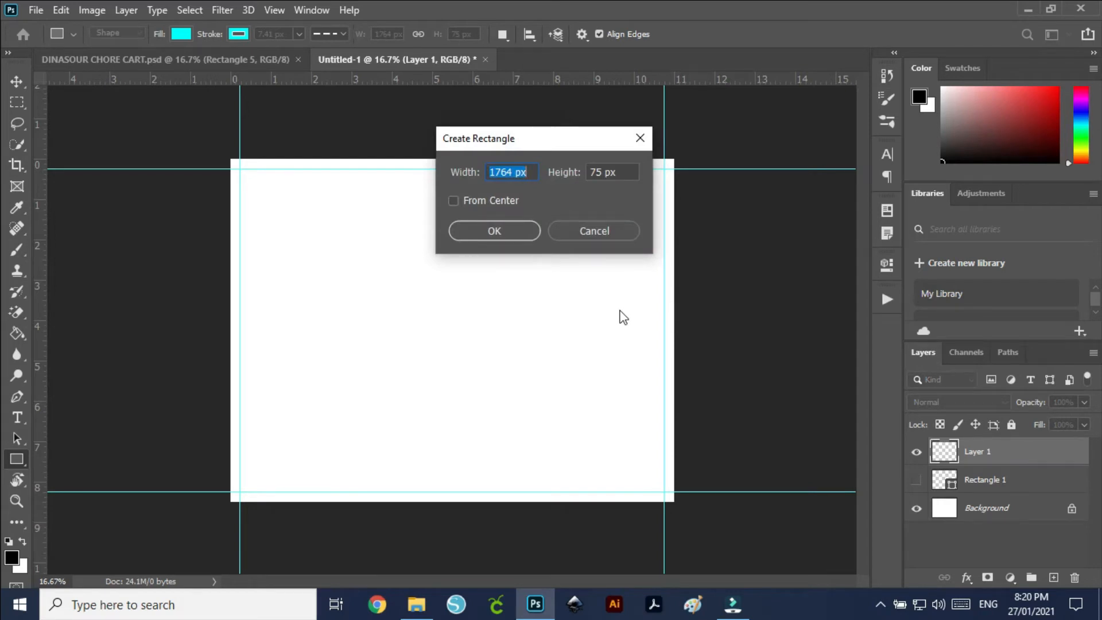
{"action": "type", "text": "10.5in"}
{"action": "key", "text": "Tab"}
{"action": "type", "text": "5"}
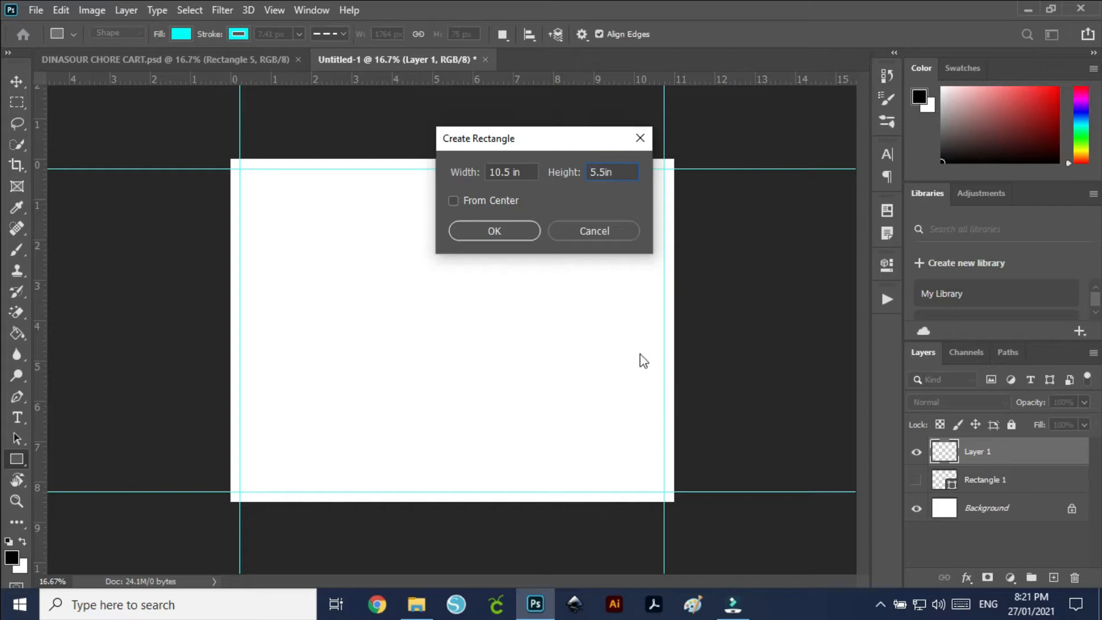
{"action": "left_click", "coordinate": [527, 230]}
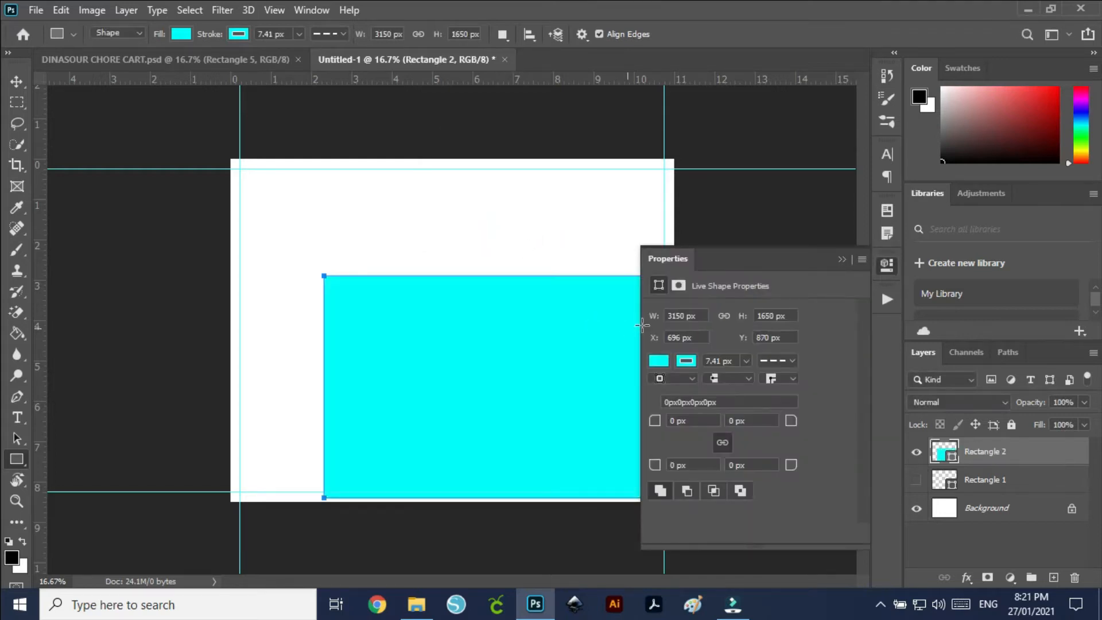
{"action": "left_click", "coordinate": [841, 259]}
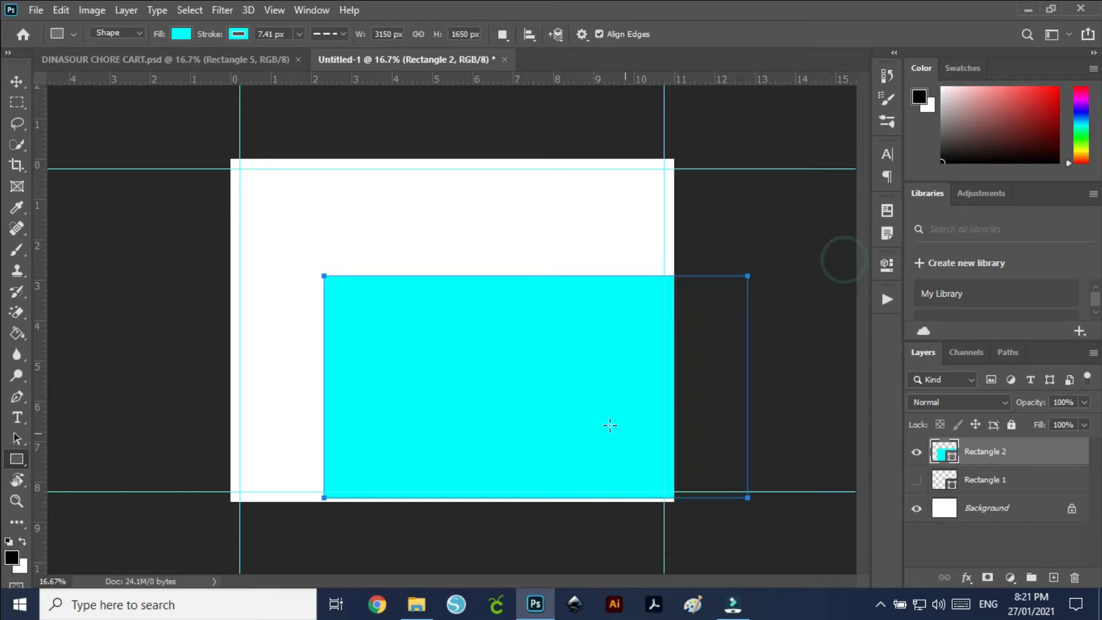
- Move the cyan rectangle between the left and right margin guides so its lower edge sits on the bottom guide
{"action": "left_click", "coordinate": [18, 84]}
{"action": "left_click_drag", "start_coordinate": [508, 417], "coordinate": [452, 371]}
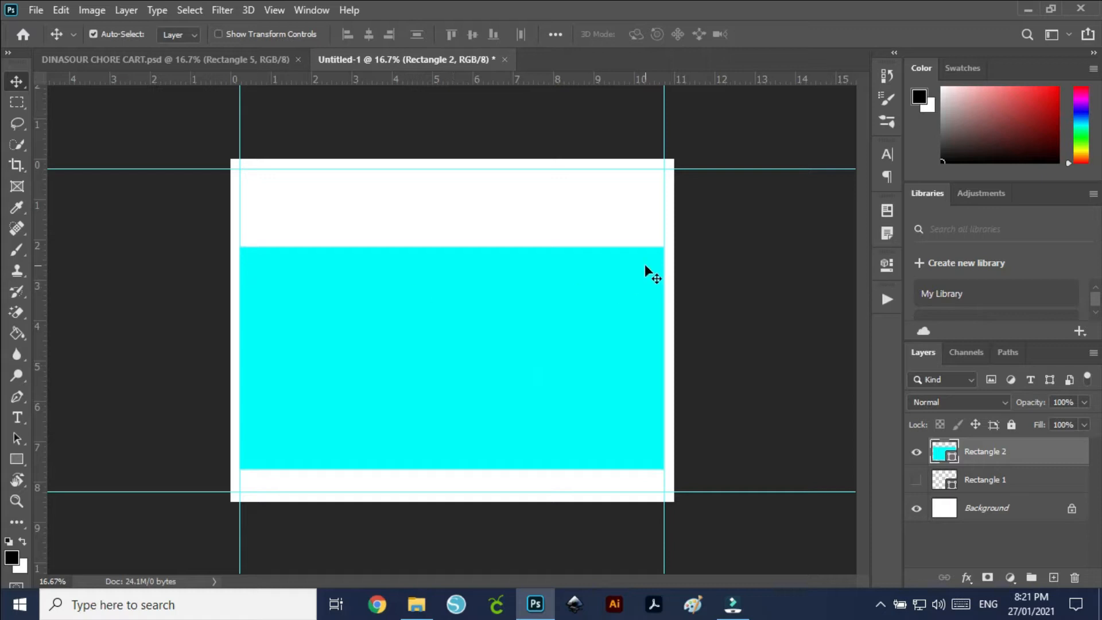
{"action": "left_click_drag", "start_coordinate": [499, 358], "coordinate": [496, 383]}
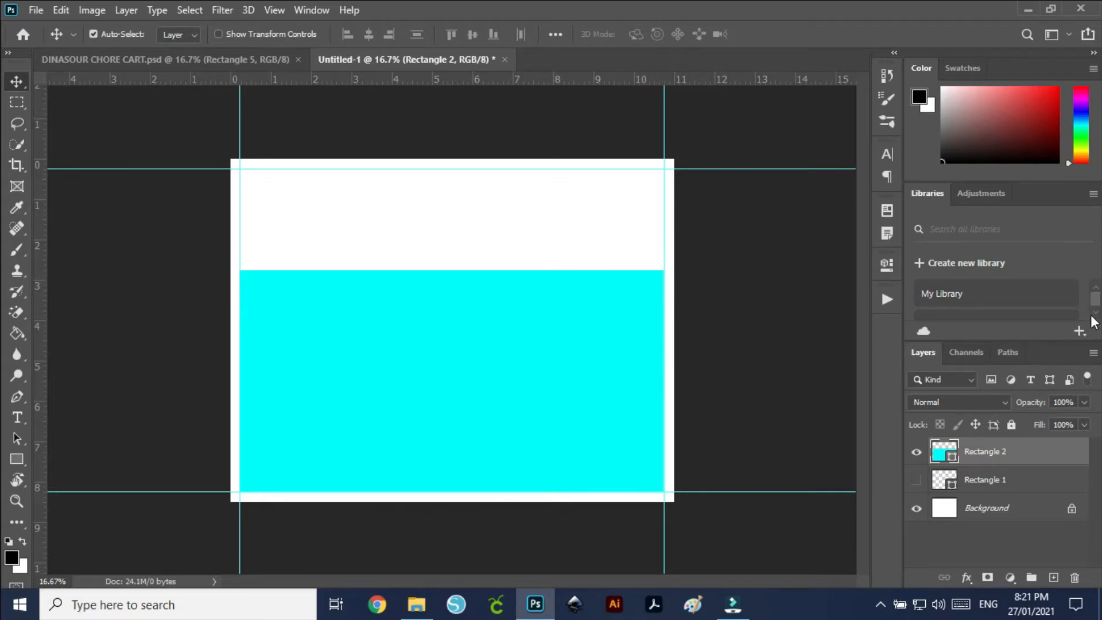
- Round all four corners of the cyan rectangle to 76 px and place a vertical guide through its horizontal center
{"action": "left_click", "coordinate": [889, 266]}
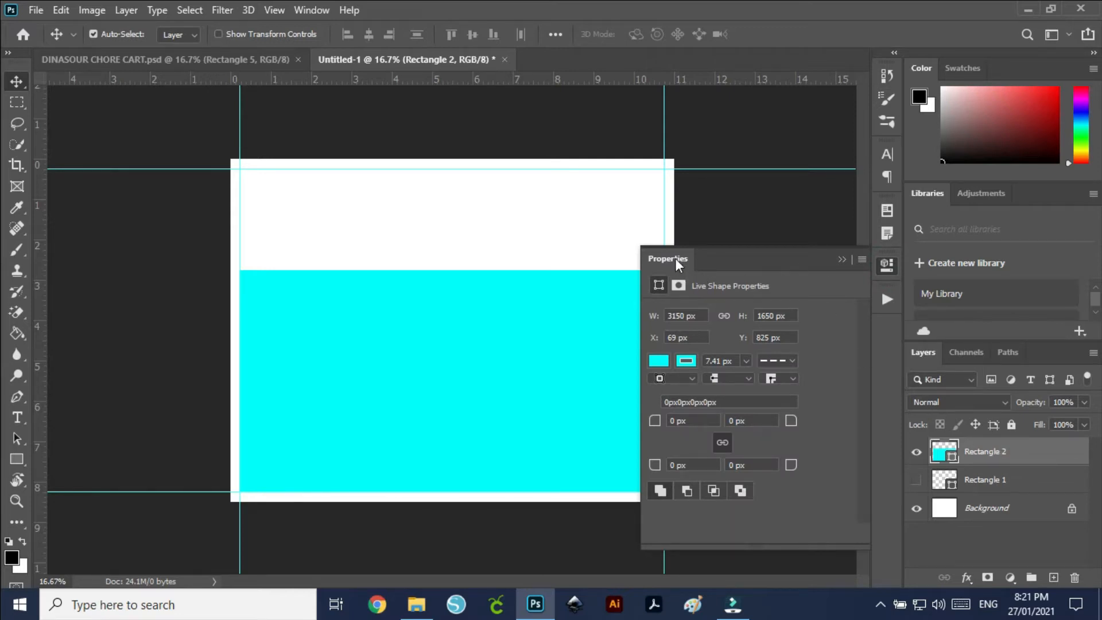
{"action": "left_click", "coordinate": [311, 10]}
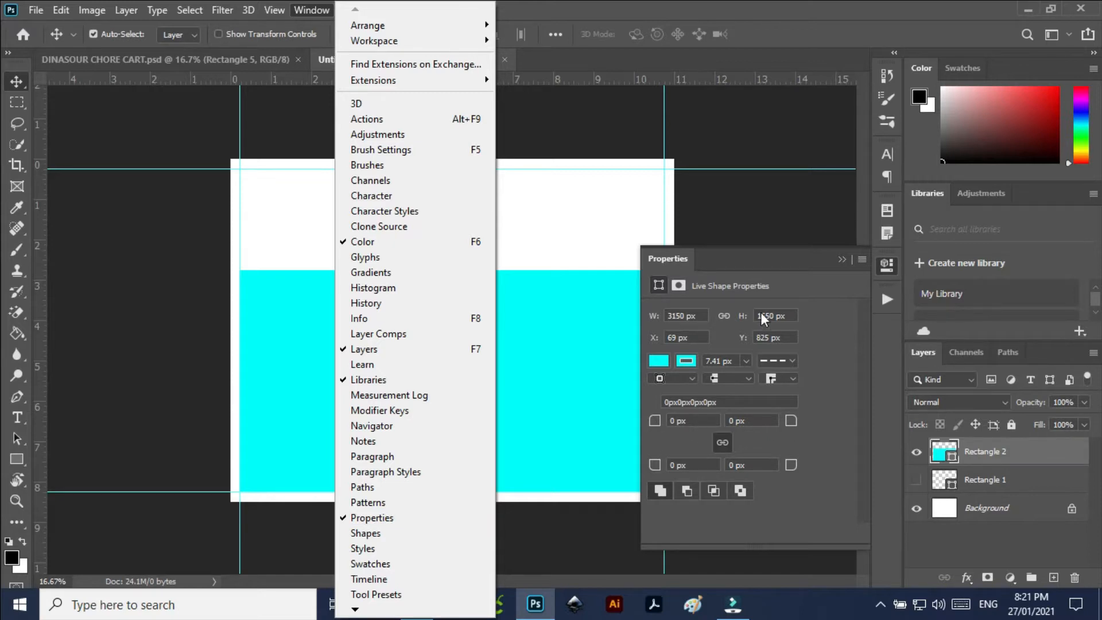
{"action": "left_click", "coordinate": [746, 252]}
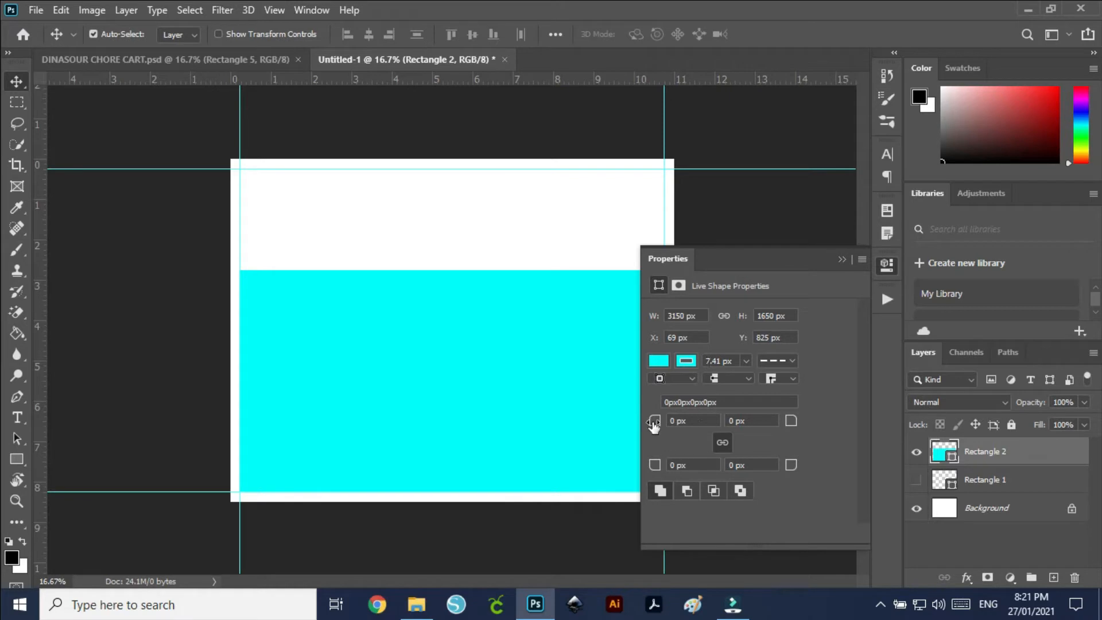
{"action": "left_click_drag", "start_coordinate": [653, 423], "coordinate": [714, 432]}
{"action": "left_click", "coordinate": [722, 442]}
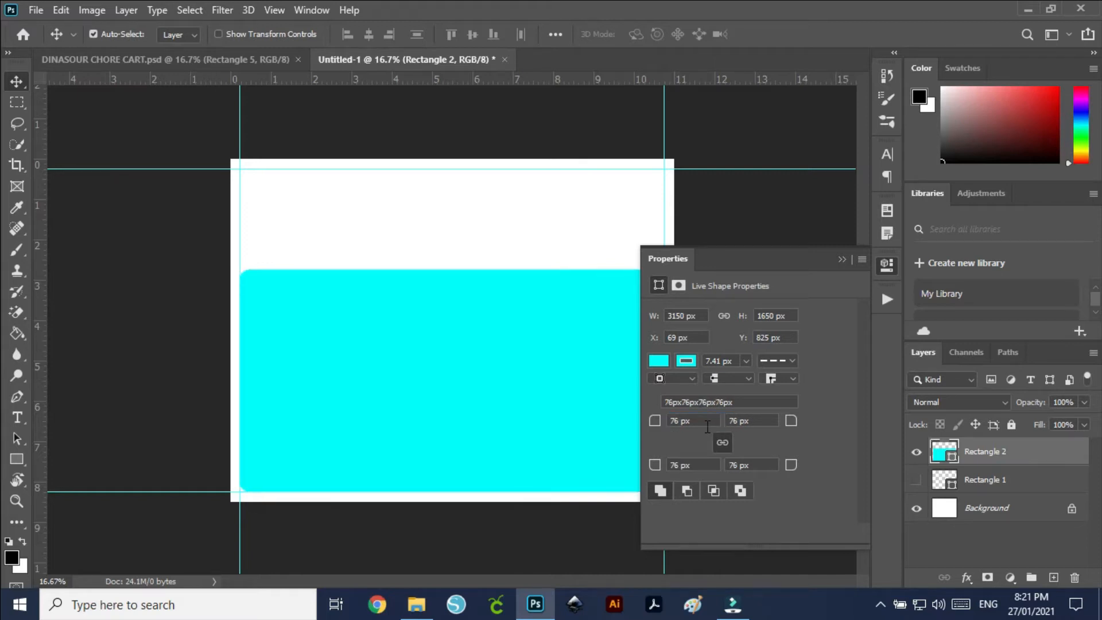
{"action": "left_click", "coordinate": [840, 259]}
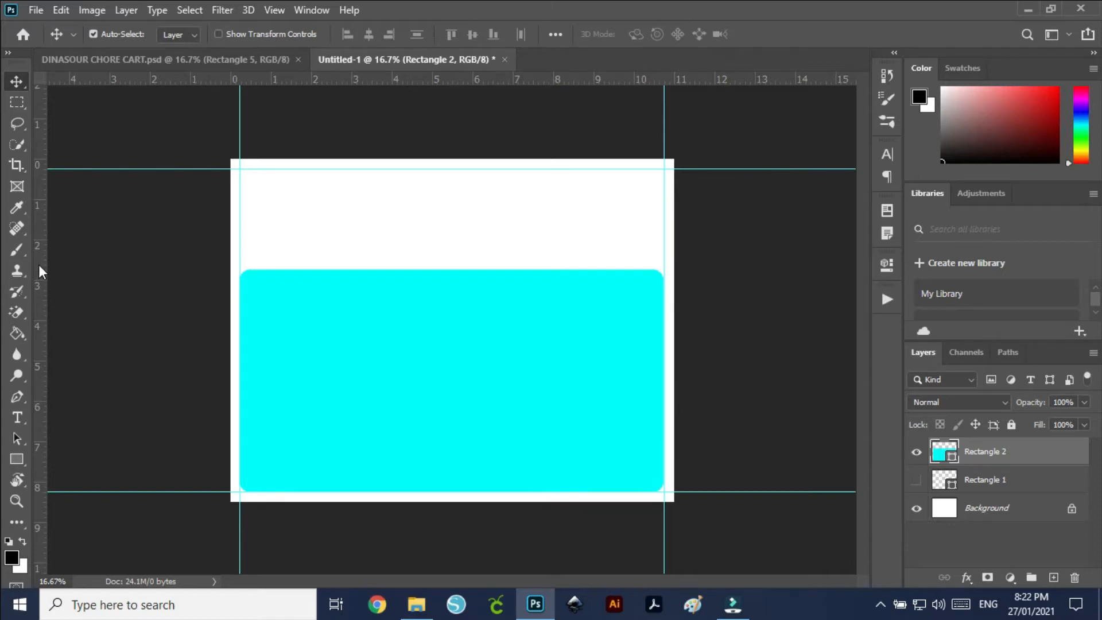
{"action": "left_click_drag", "start_coordinate": [39, 265], "coordinate": [454, 363]}
- Show the pink strip's layer, rename it "guide line", and move it above the Rectangle 2 layer
{"action": "left_click", "coordinate": [916, 479]}
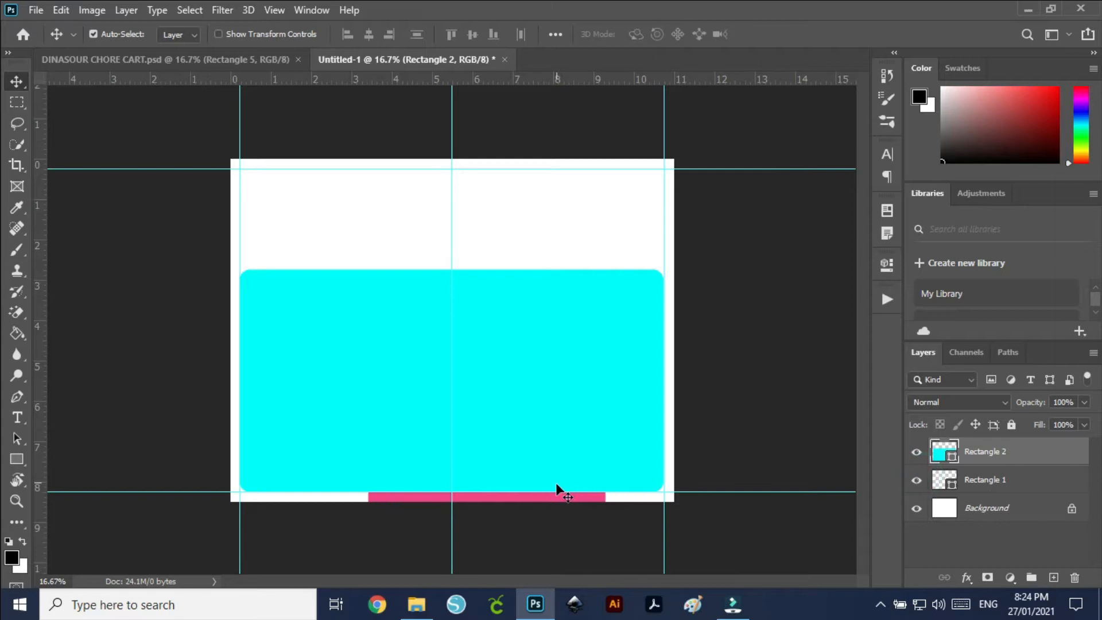
{"action": "double_click", "coordinate": [984, 480]}
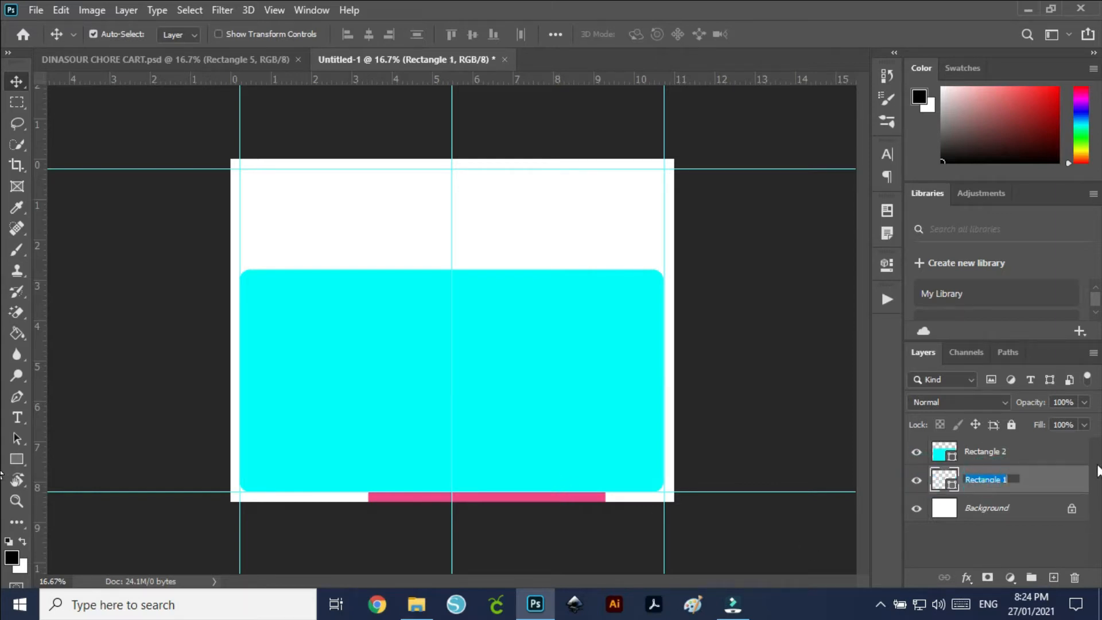
{"action": "type", "text": "c"}
{"action": "type", "text": "uide line"}
{"action": "key", "text": "Return"}
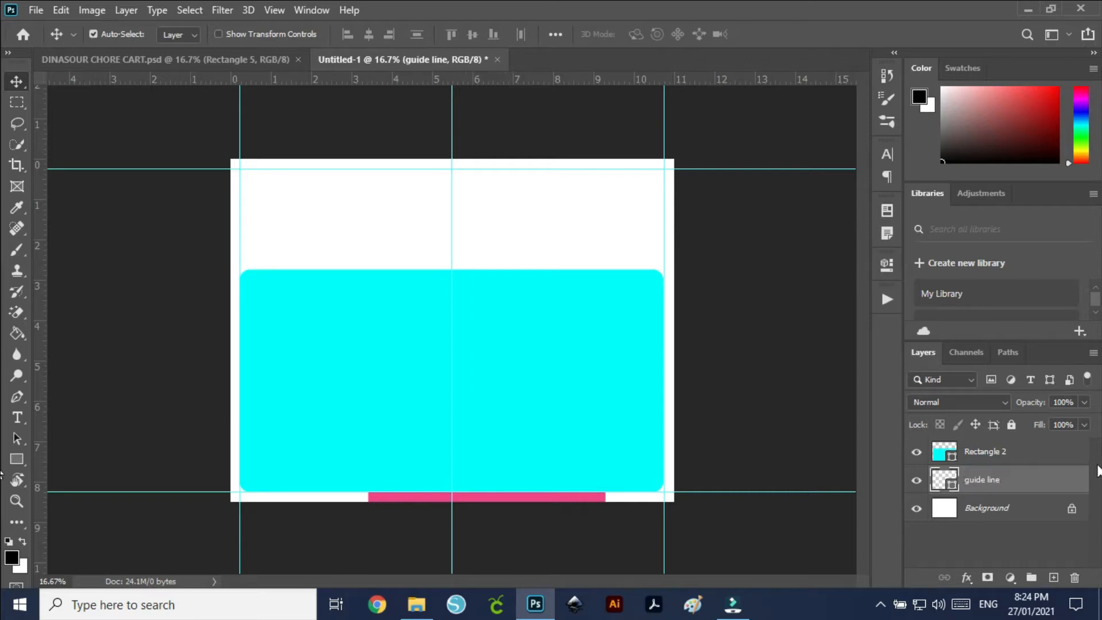
{"action": "left_click_drag", "start_coordinate": [1003, 479], "coordinate": [1007, 450]}
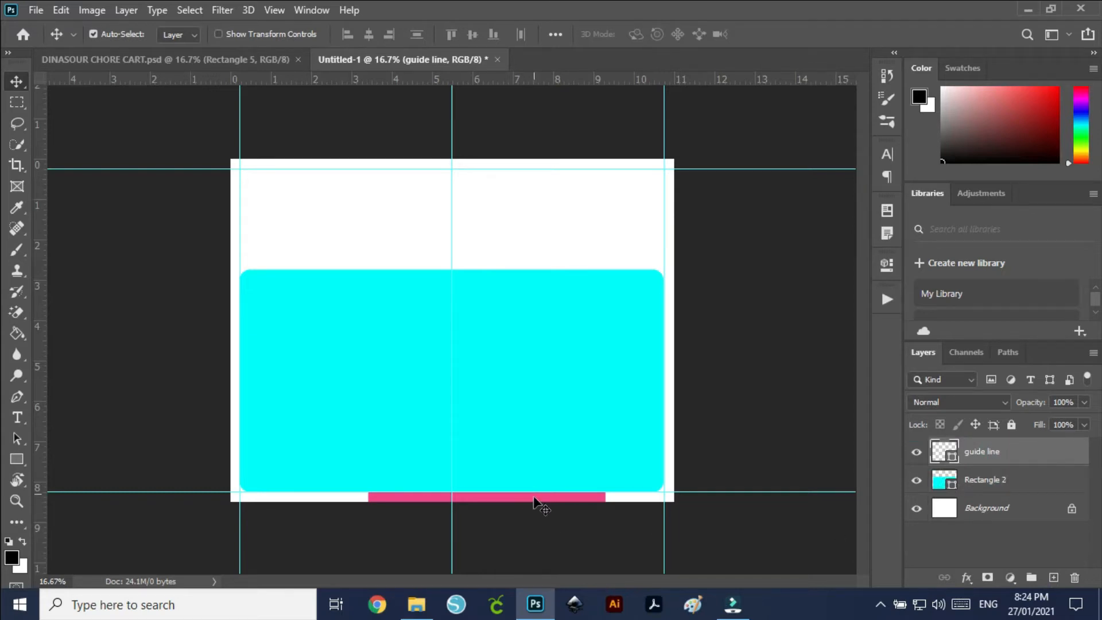
- Rotate the pink strip to vertical and place it flush inside the cyan rectangle's left edge
{"action": "left_click_drag", "start_coordinate": [529, 499], "coordinate": [458, 363]}
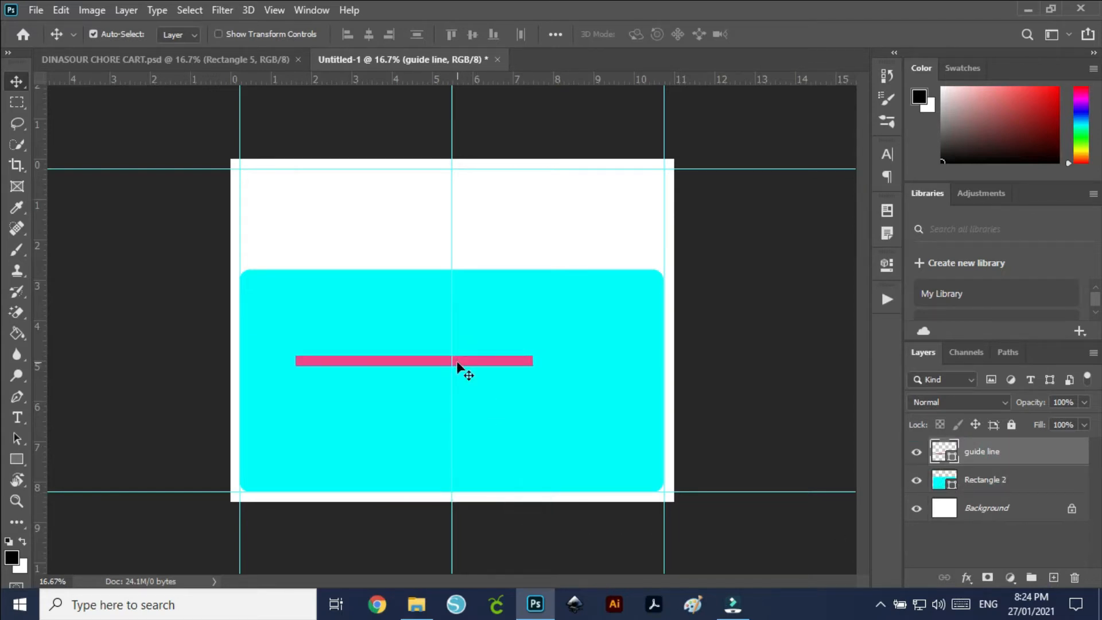
{"action": "key", "text": "ctrl+t"}
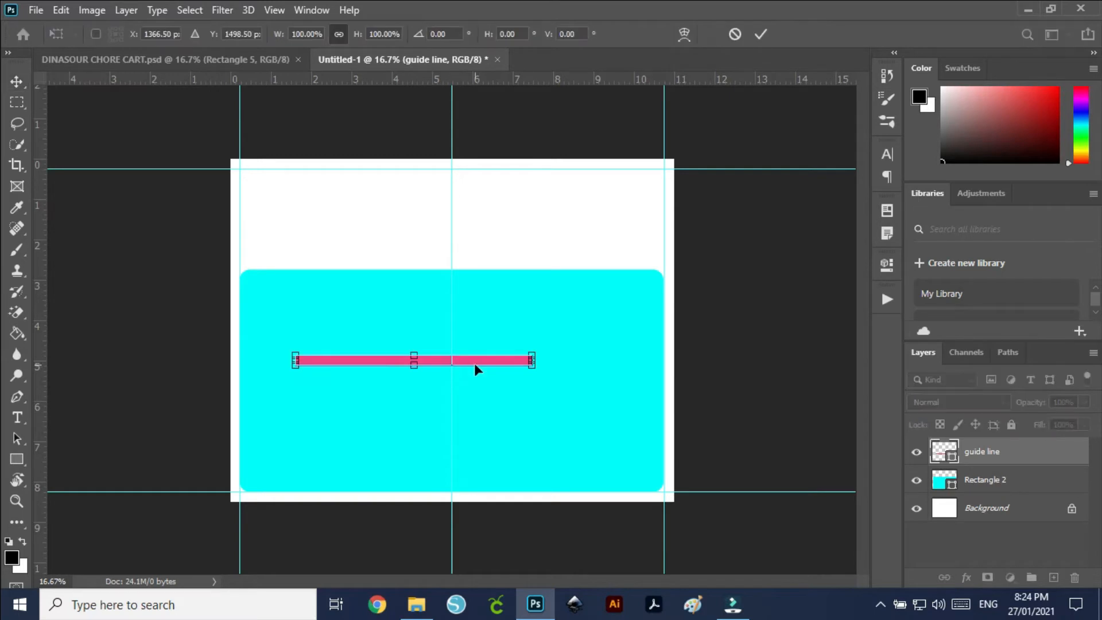
{"action": "right_click", "coordinate": [477, 357]}
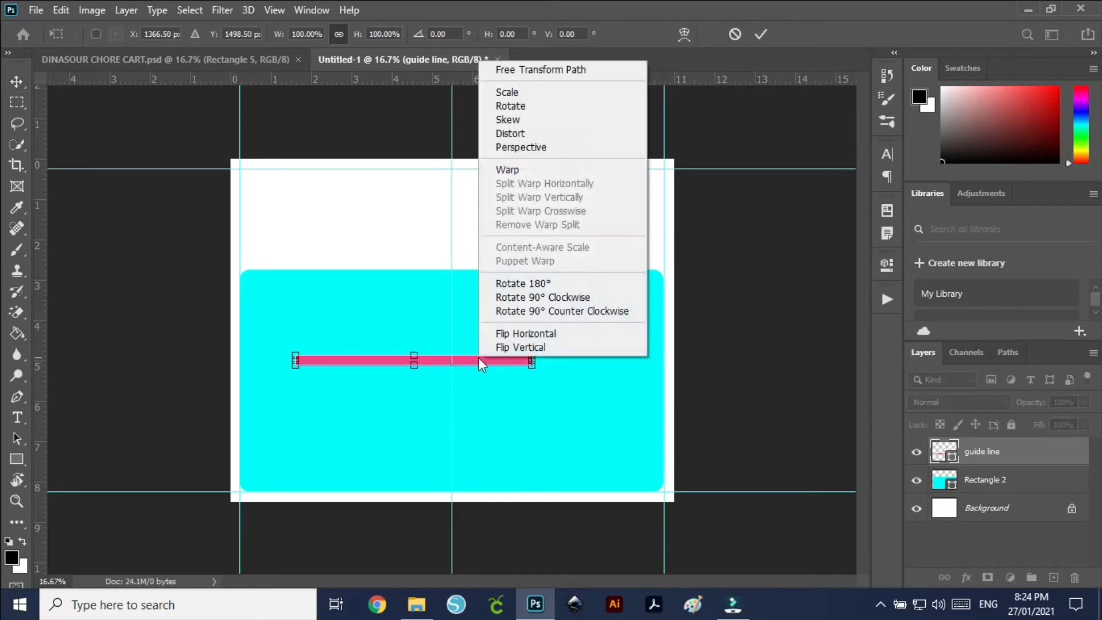
{"action": "left_click", "coordinate": [534, 284]}
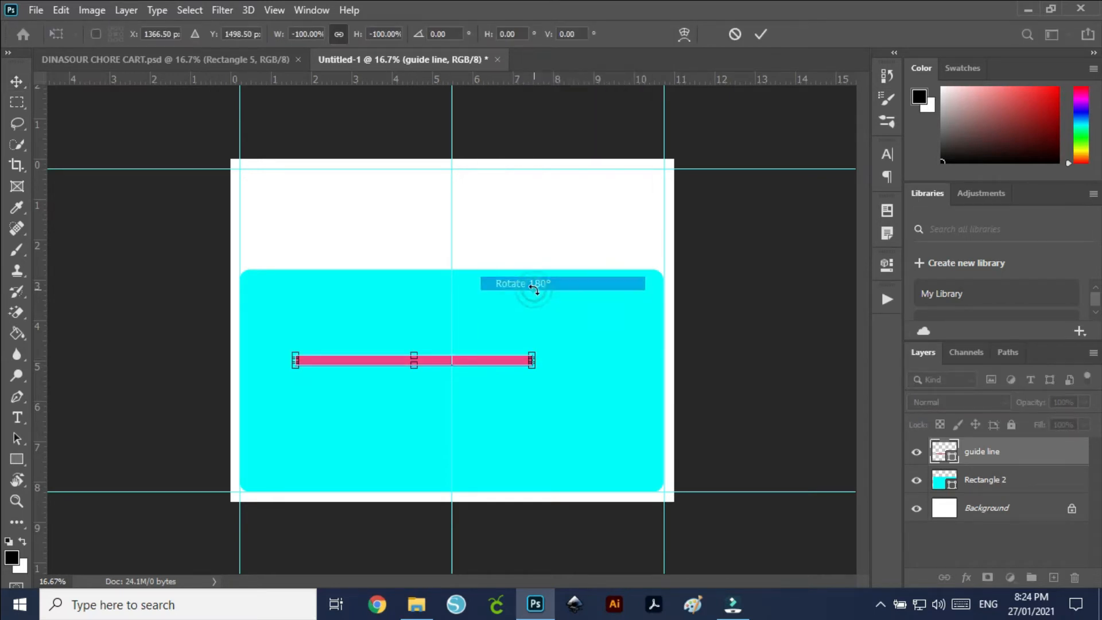
{"action": "right_click", "coordinate": [494, 363]}
{"action": "left_click", "coordinate": [576, 303]}
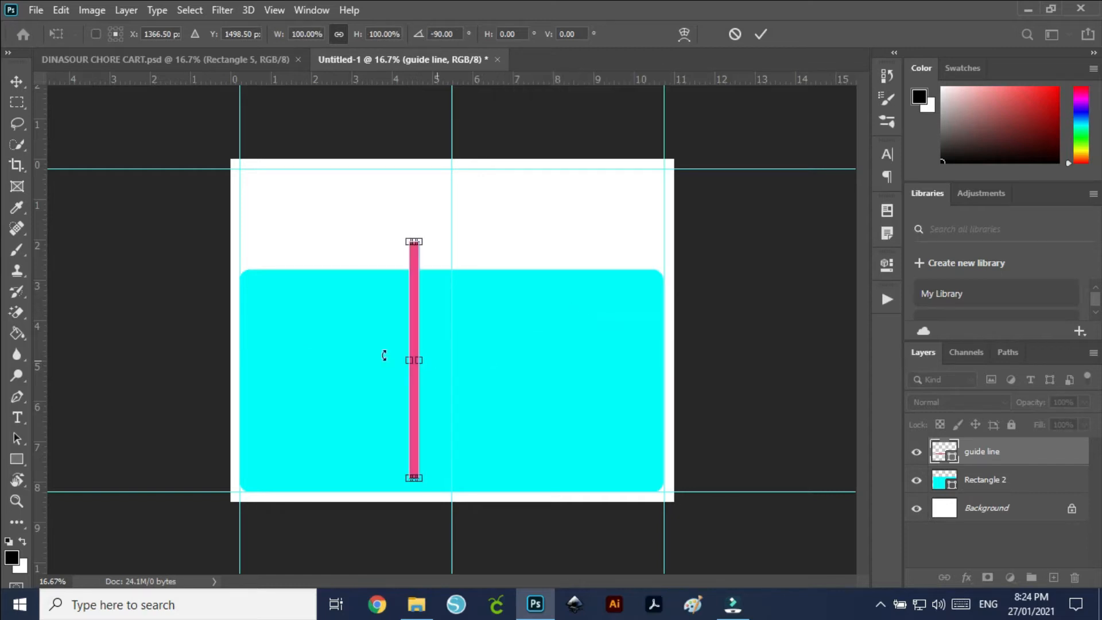
{"action": "left_click_drag", "start_coordinate": [413, 322], "coordinate": [245, 322]}
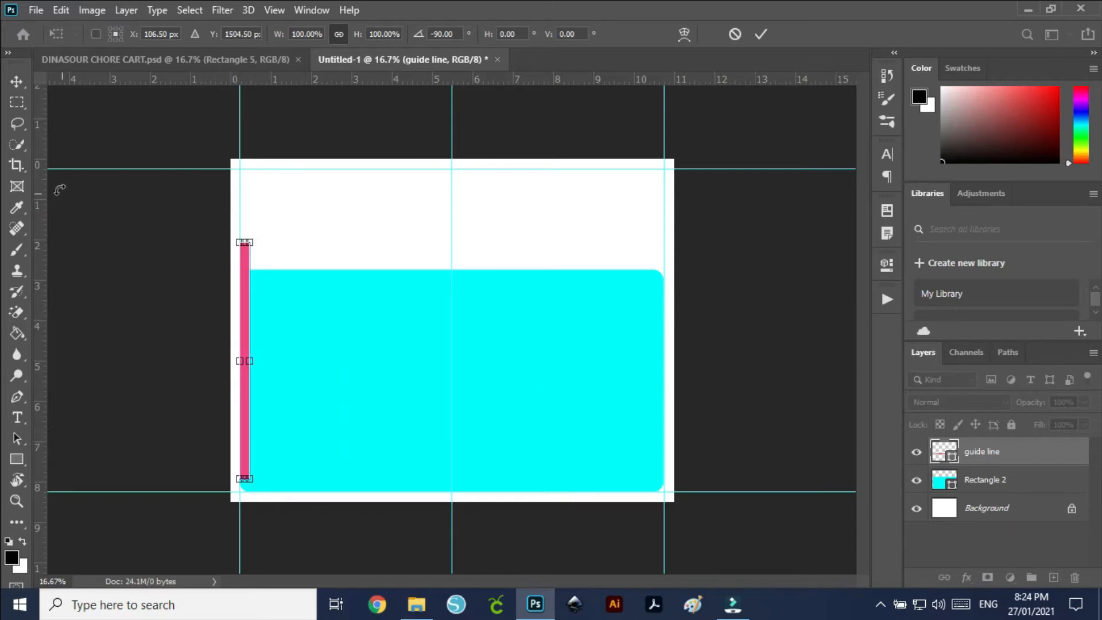
- Try placing vertical guides along the strip's inner side at the cyan rectangle's left and right edges, moving the strip to the right edge
{"action": "left_click_drag", "start_coordinate": [40, 185], "coordinate": [249, 205]}
{"action": "left_click_drag", "start_coordinate": [246, 302], "coordinate": [661, 336]}
{"action": "left_click_drag", "start_coordinate": [40, 258], "coordinate": [656, 325]}
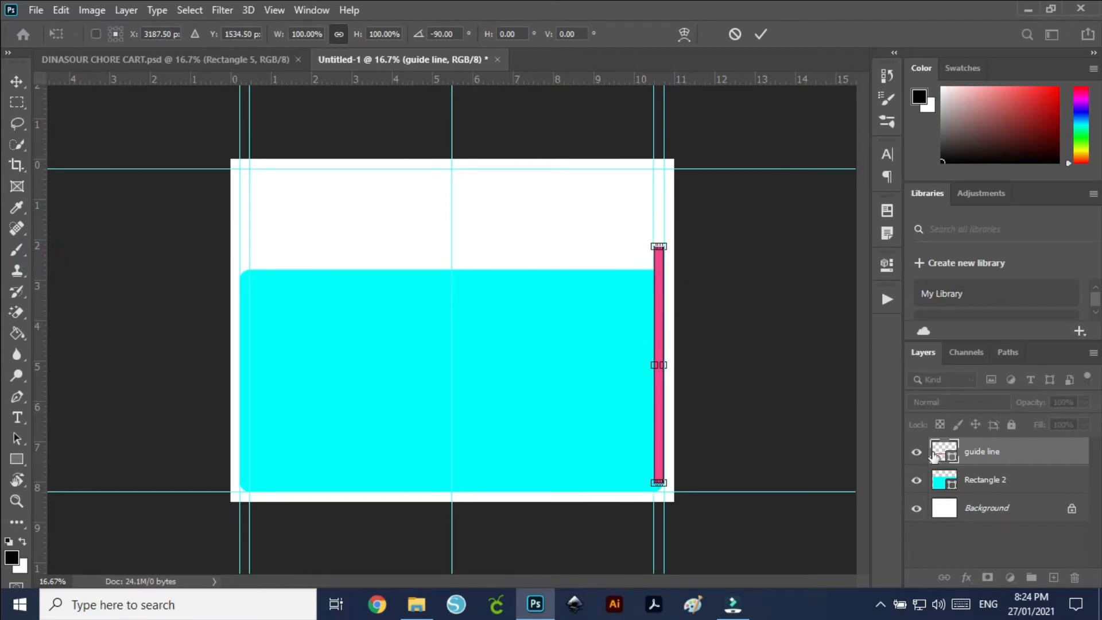
{"action": "left_click", "coordinate": [917, 452]}
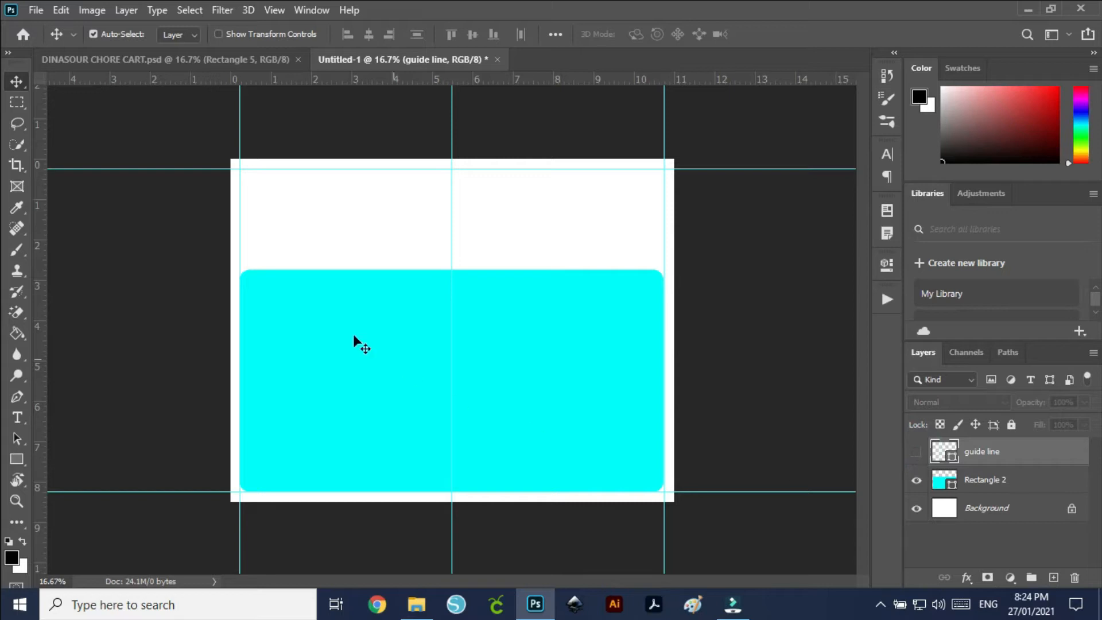
- Use the strip to place vertical guides just inside the cyan rectangle's right and left edges, and hide the guide line layer
{"action": "left_click", "coordinate": [917, 452]}
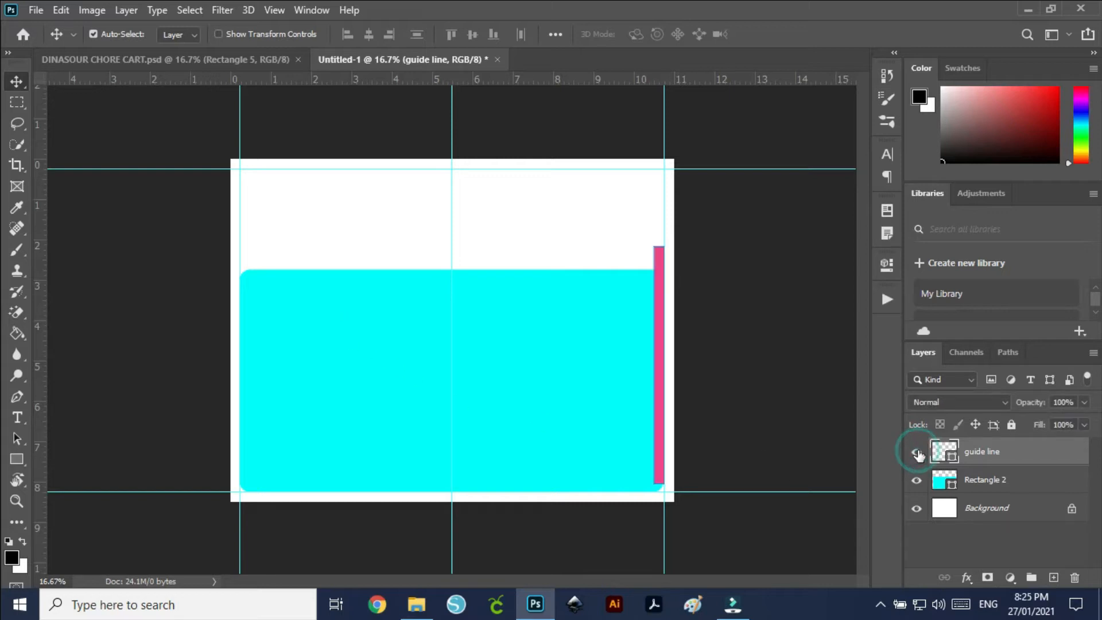
{"action": "left_click_drag", "start_coordinate": [39, 298], "coordinate": [654, 307]}
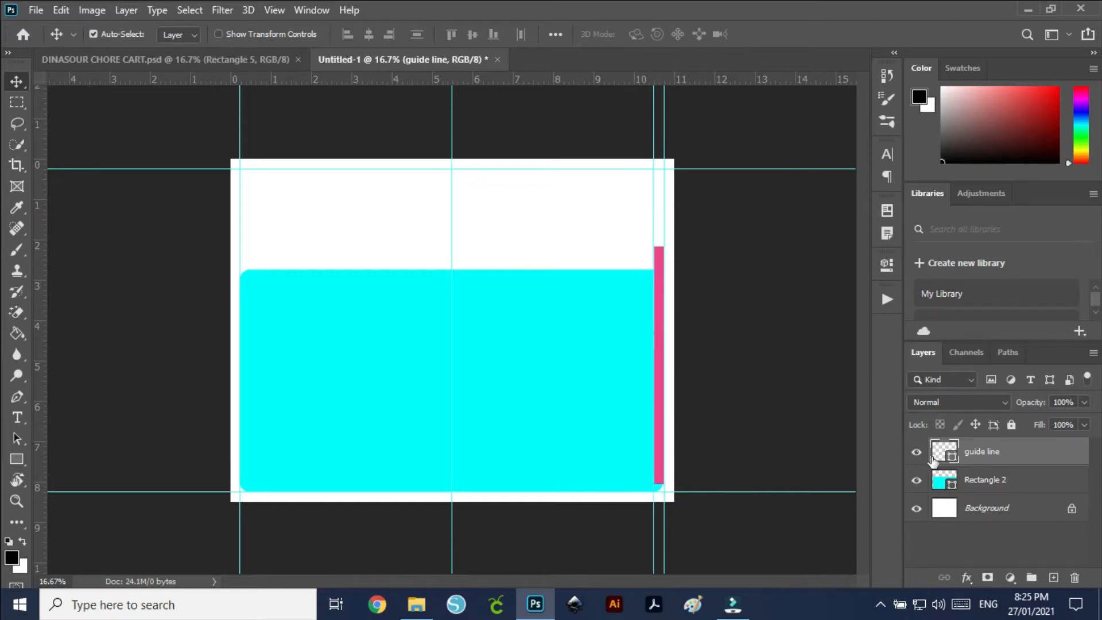
{"action": "left_click", "coordinate": [917, 451]}
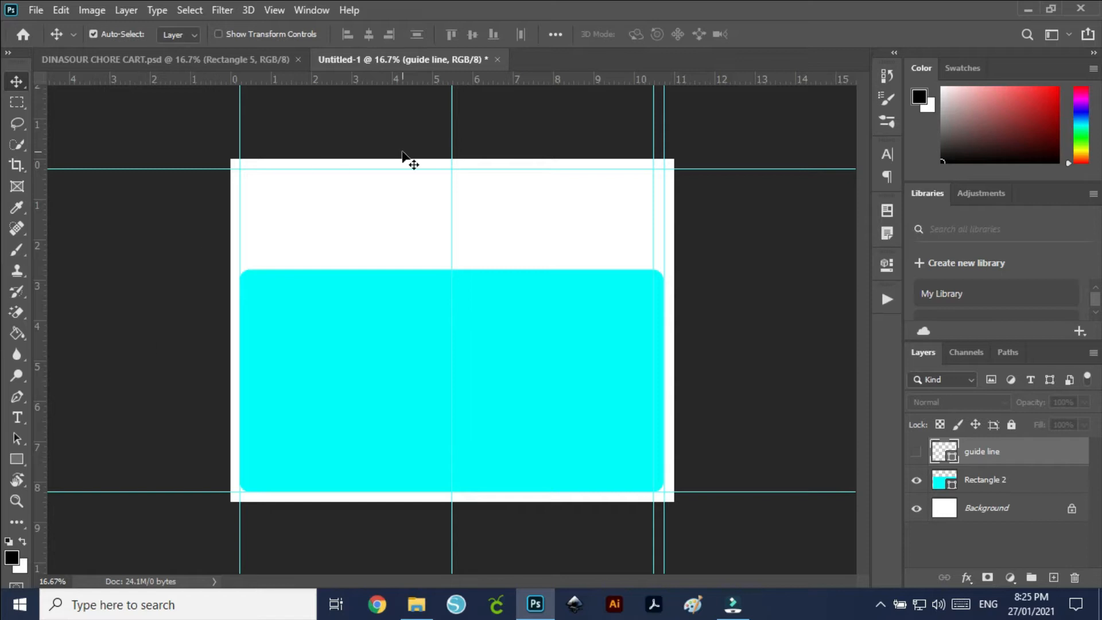
{"action": "left_click", "coordinate": [917, 451]}
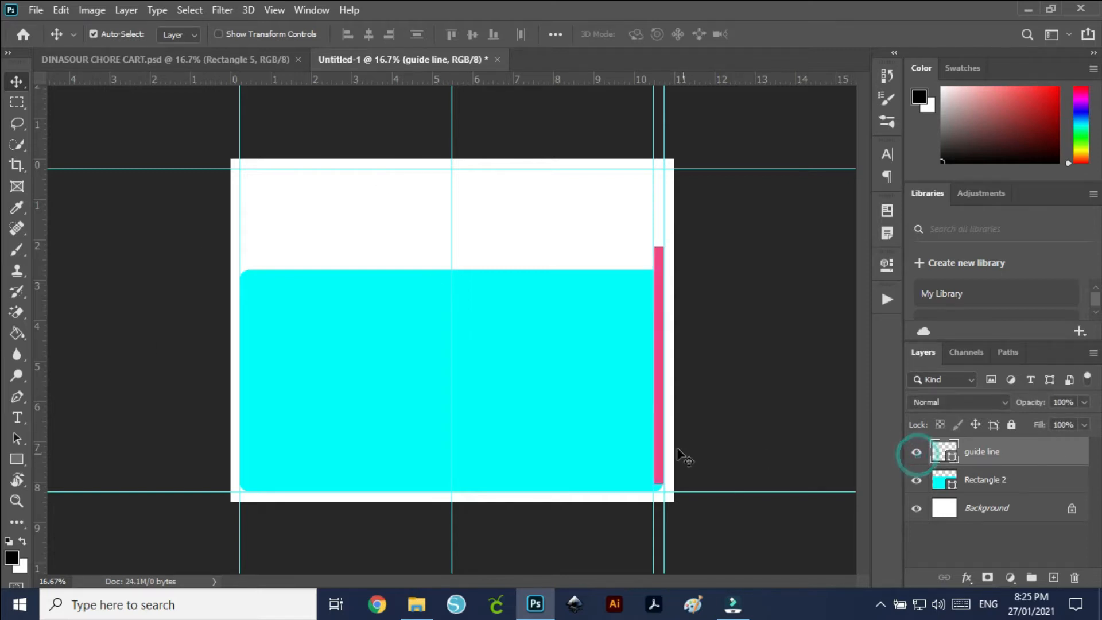
{"action": "left_click_drag", "start_coordinate": [660, 403], "coordinate": [253, 381]}
{"action": "left_click_drag", "start_coordinate": [38, 313], "coordinate": [249, 331]}
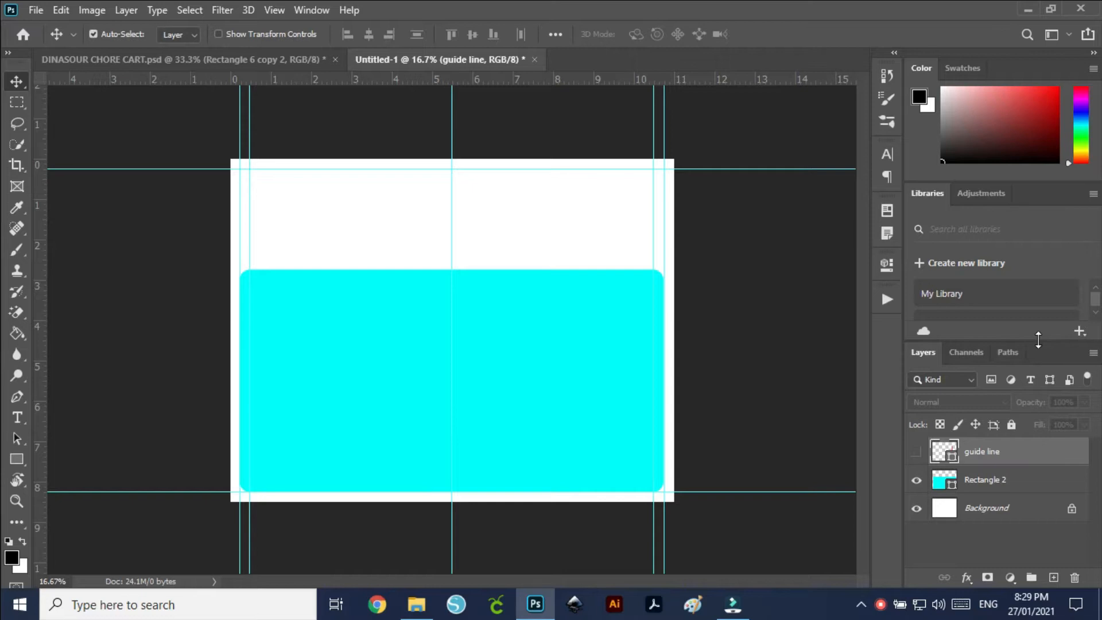
- Create a rectangle 0.527 in wide and 5 in high on a new layer
{"action": "left_click", "coordinate": [1055, 578]}
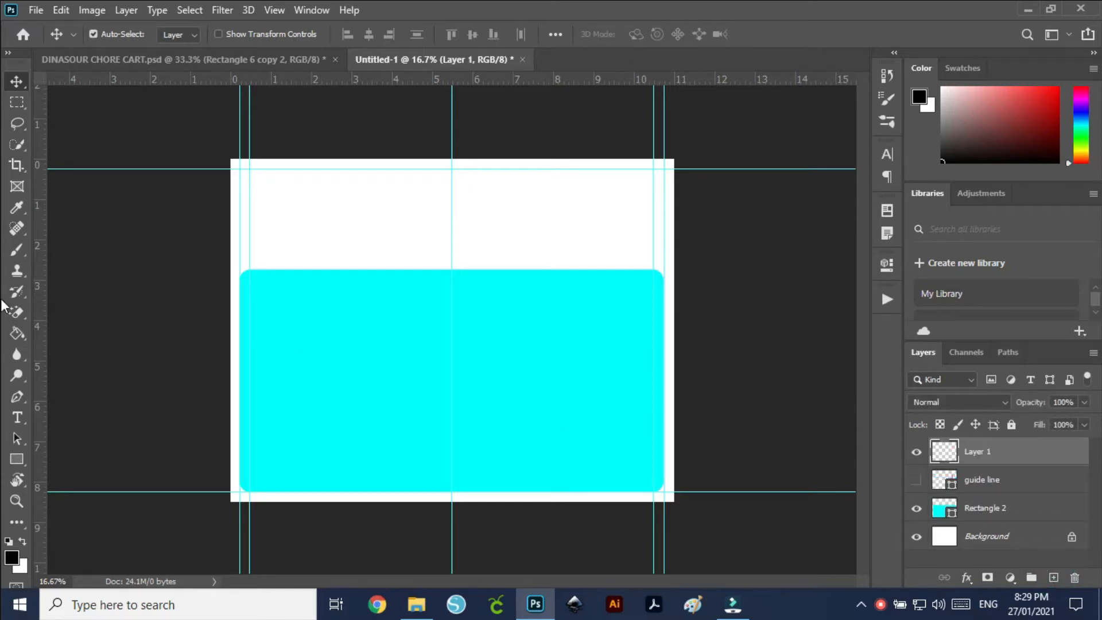
{"action": "left_click", "coordinate": [16, 458]}
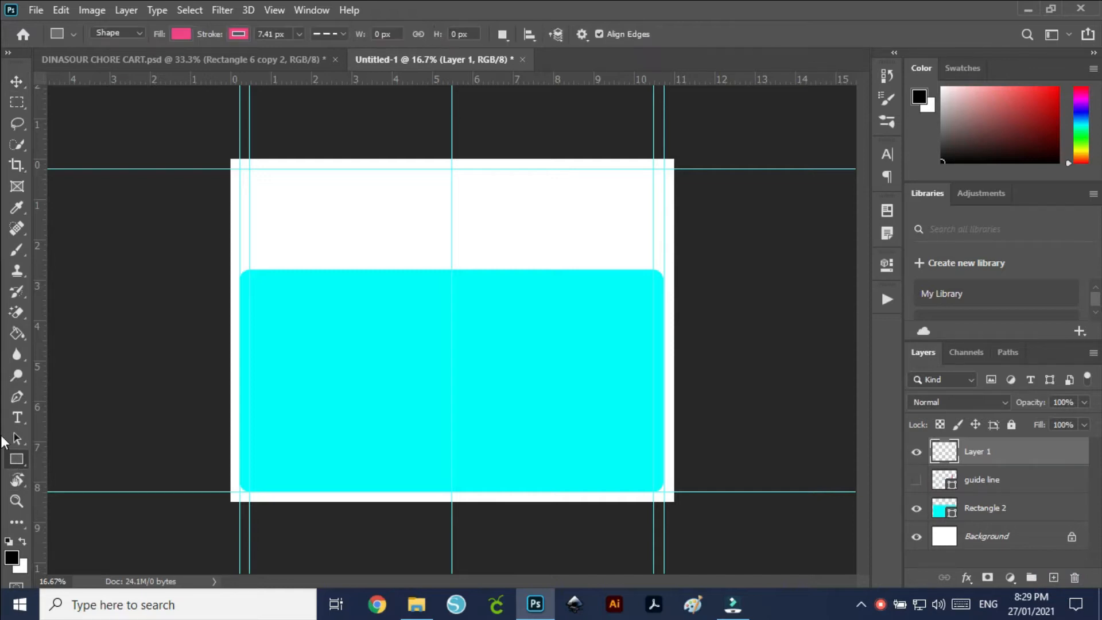
{"action": "left_click", "coordinate": [332, 317]}
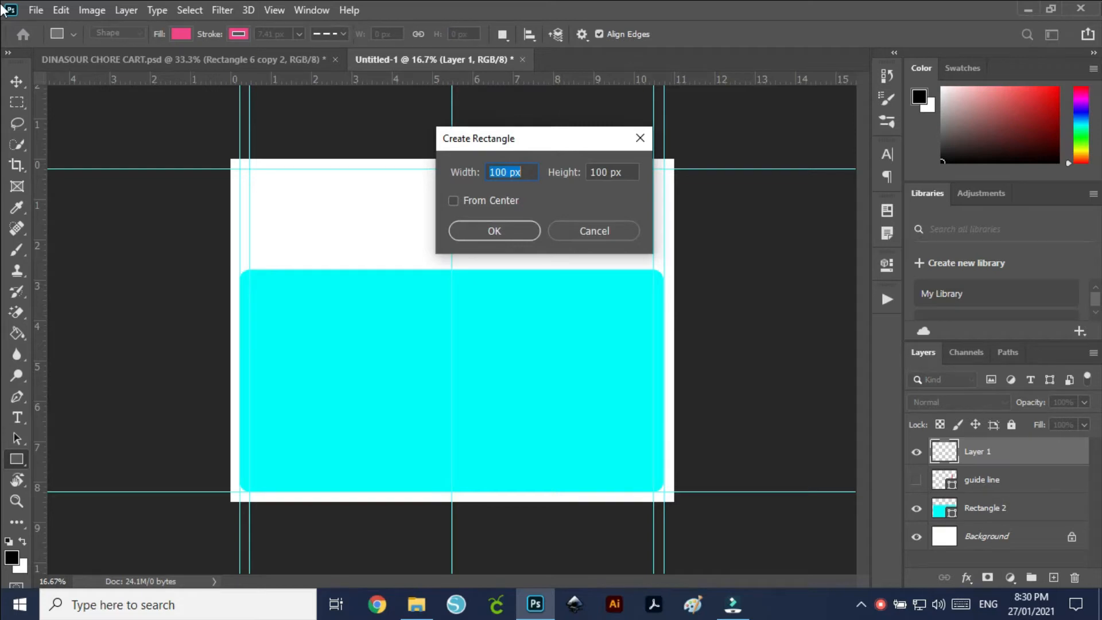
{"action": "type", "text": "0.527"}
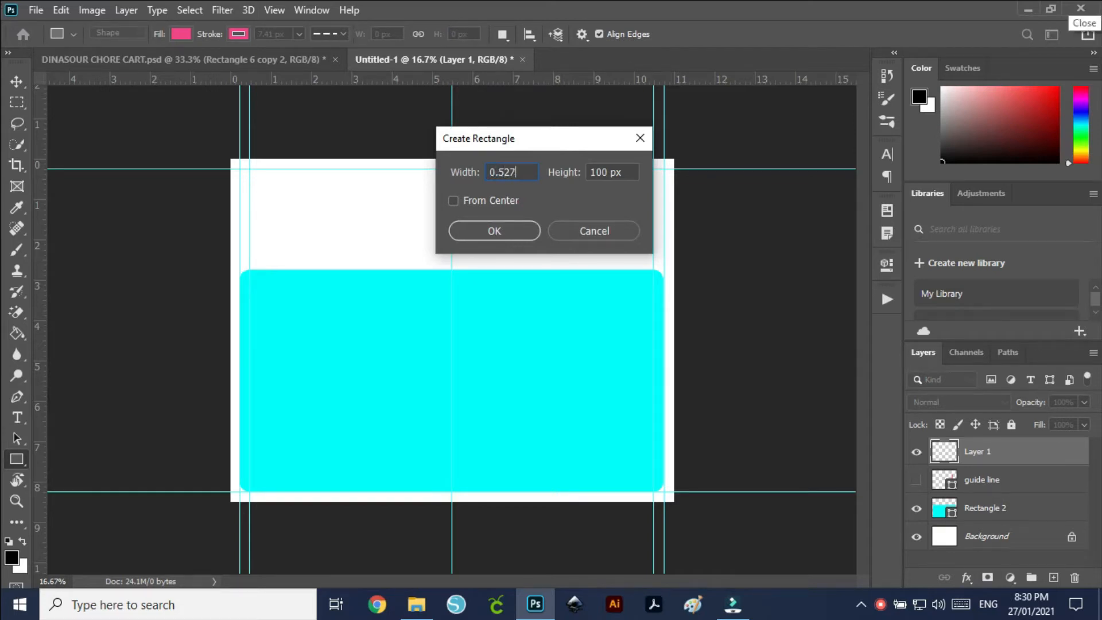
{"action": "key", "text": "Tab"}
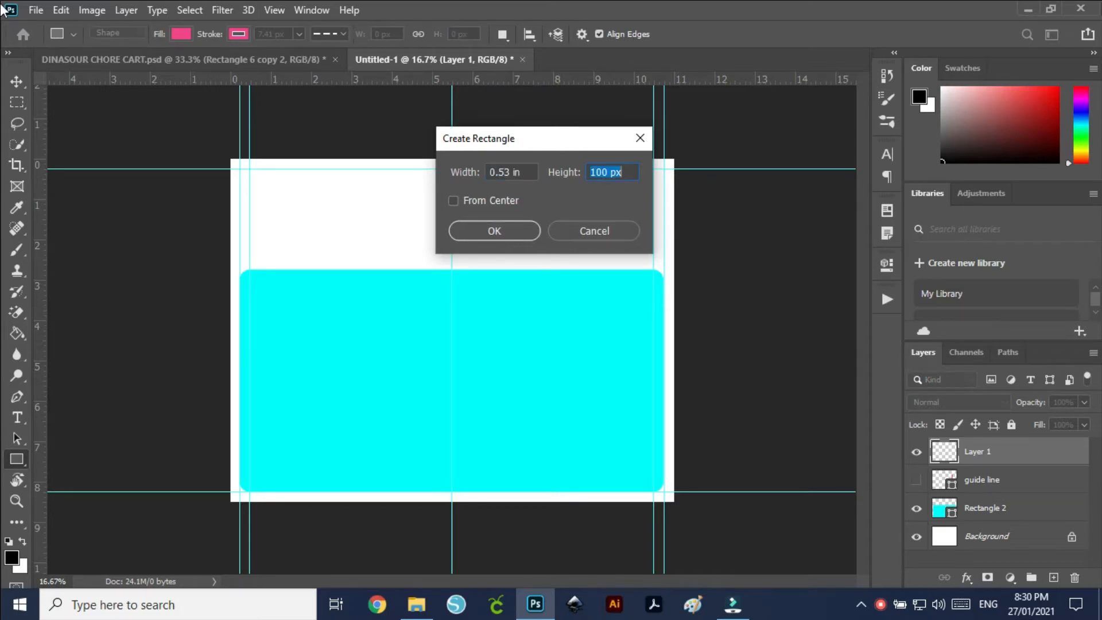
{"action": "type", "text": "5.00in"}
{"action": "key", "text": "Return"}
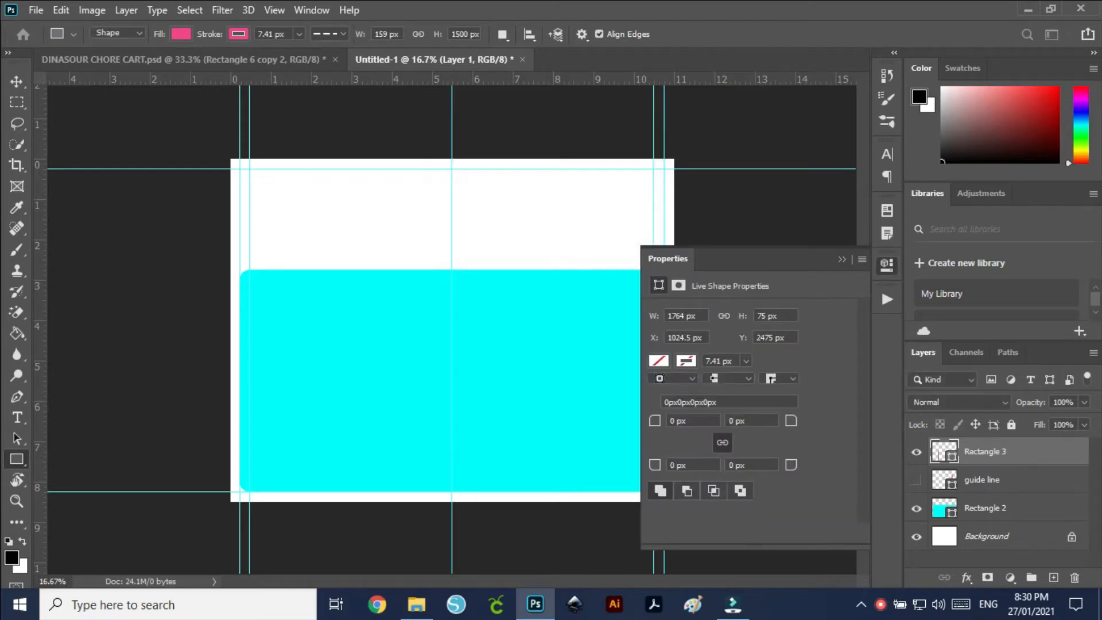
{"action": "left_click", "coordinate": [842, 260]}
- Rotate the pink strip 90° clockwise and place it flush inside the cyan rectangle's upper edge
{"action": "right_click", "coordinate": [339, 367]}
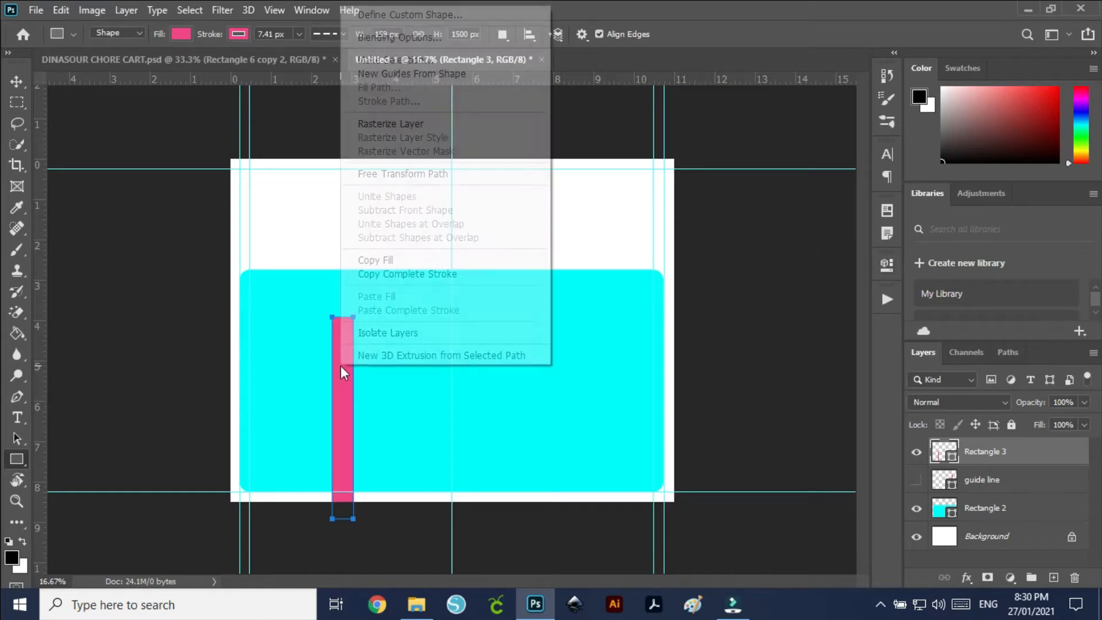
{"action": "left_click", "coordinate": [18, 87]}
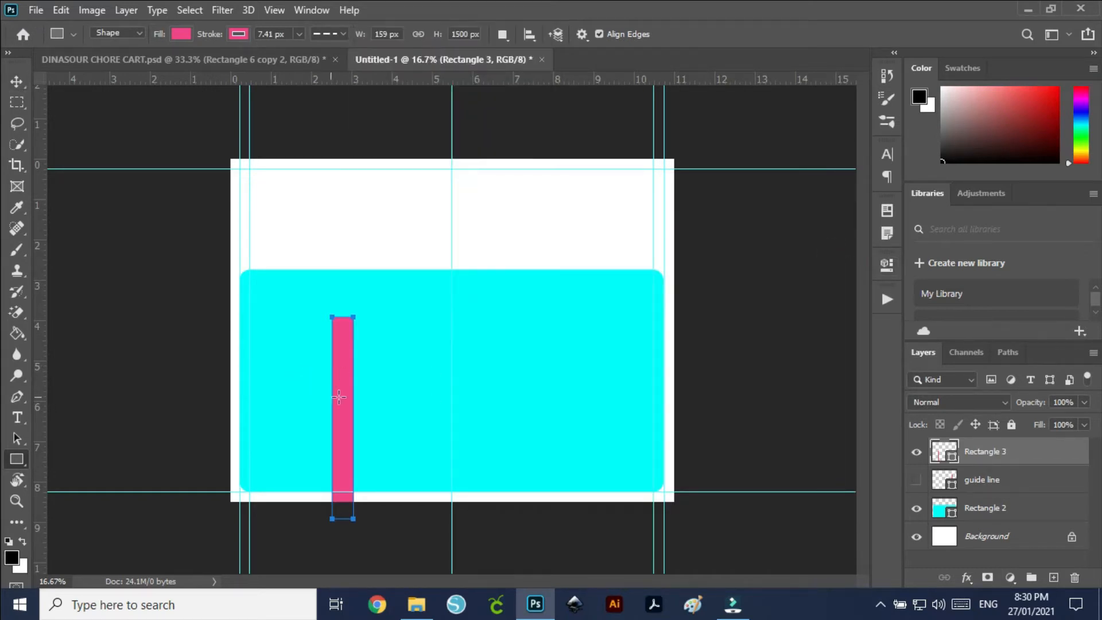
{"action": "left_click", "coordinate": [17, 82]}
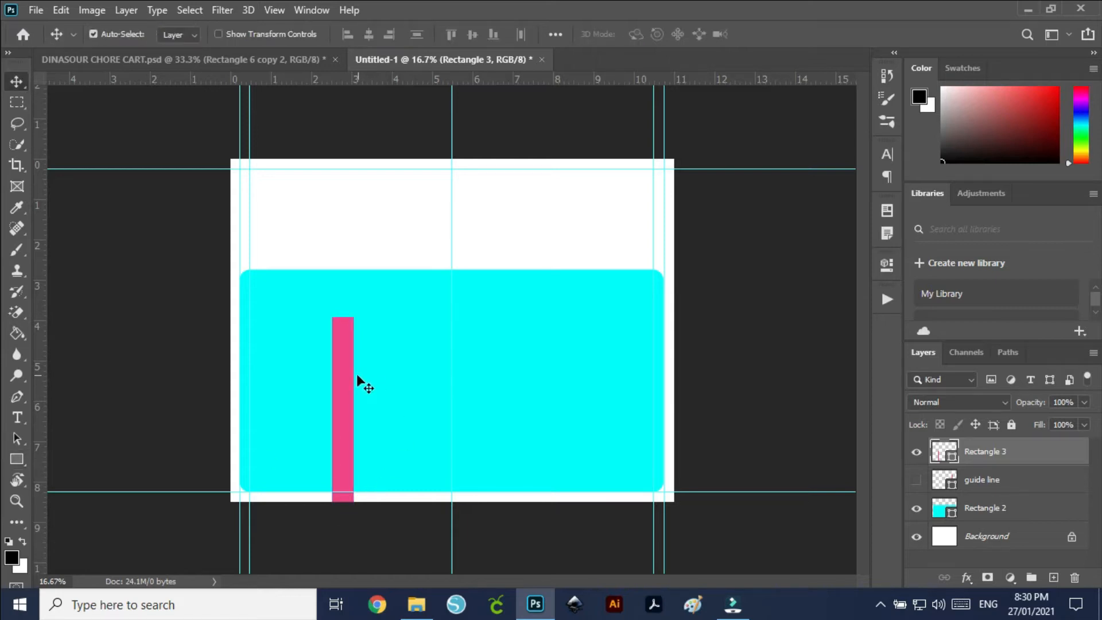
{"action": "key", "text": "ctrl+t"}
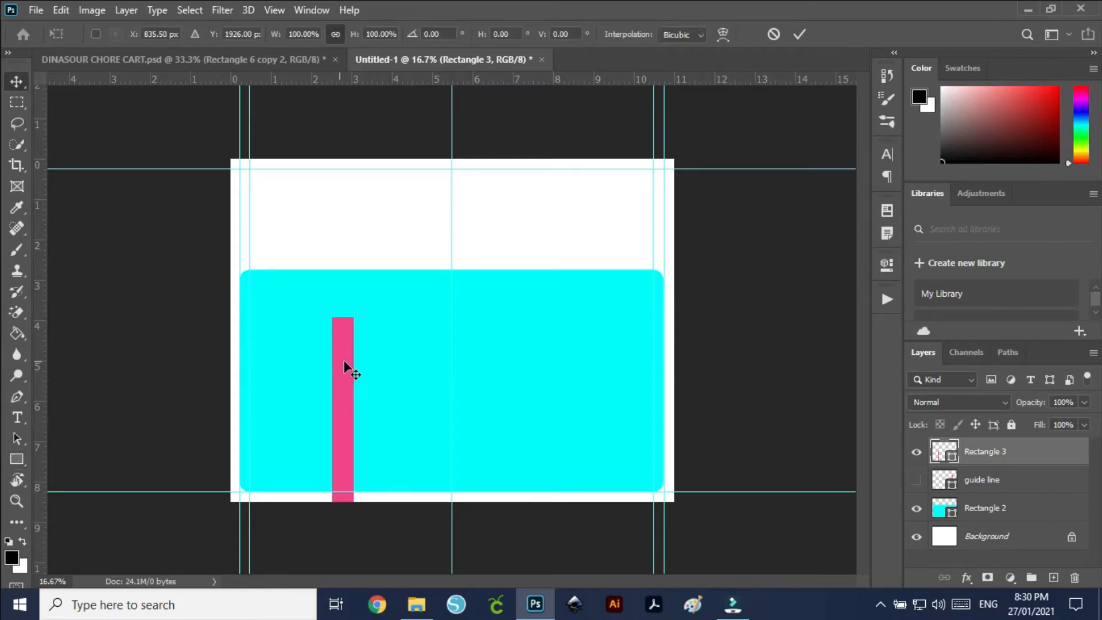
{"action": "right_click", "coordinate": [345, 362]}
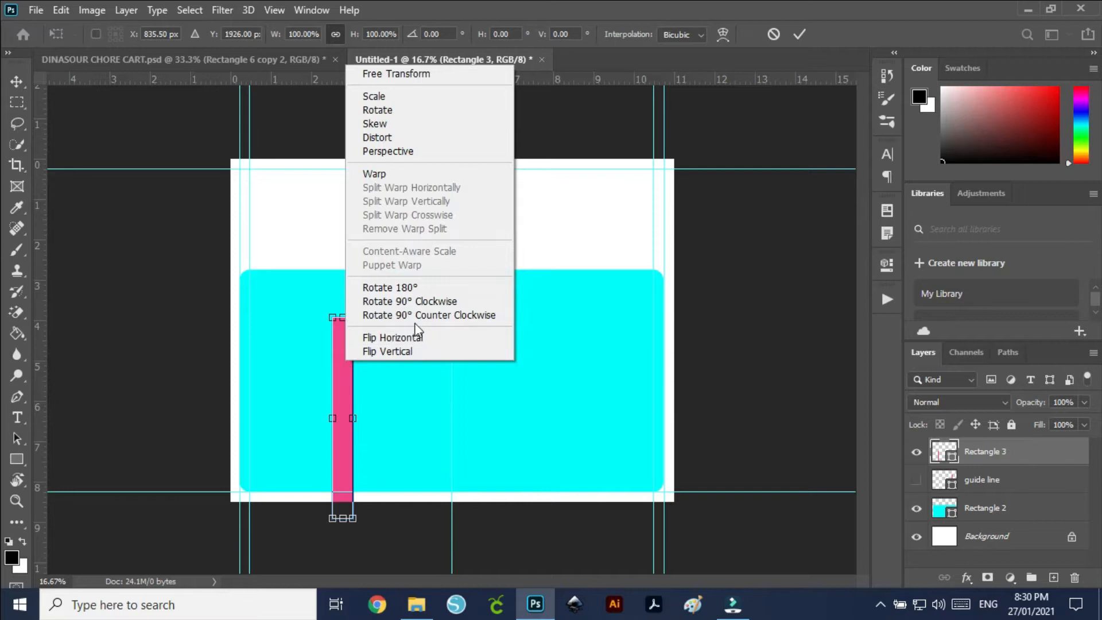
{"action": "left_click", "coordinate": [418, 301]}
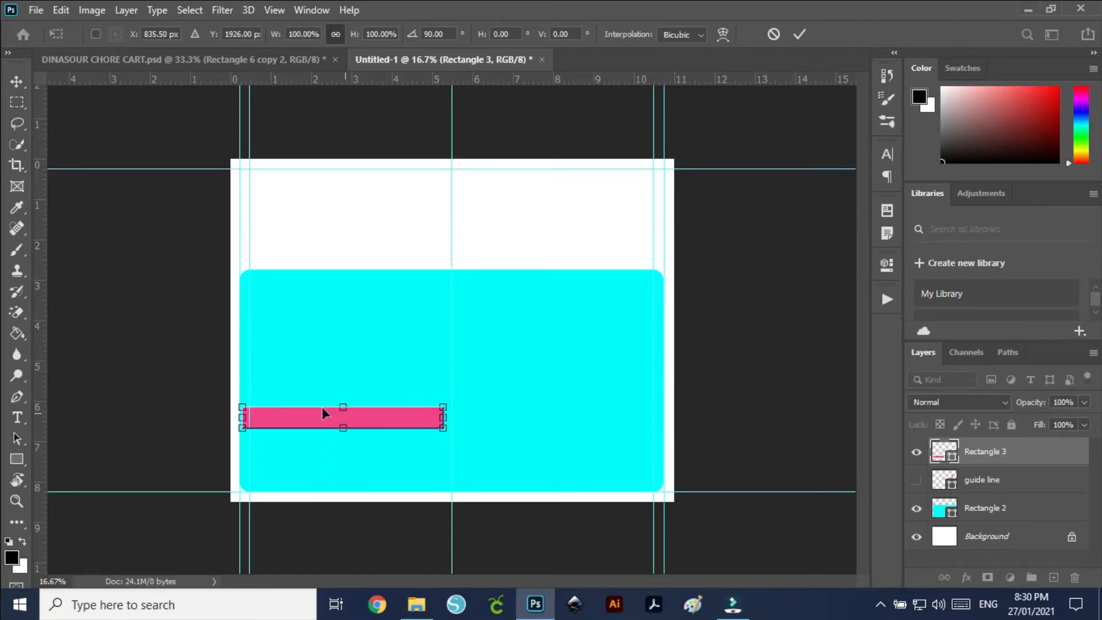
{"action": "left_click_drag", "start_coordinate": [373, 423], "coordinate": [411, 283]}
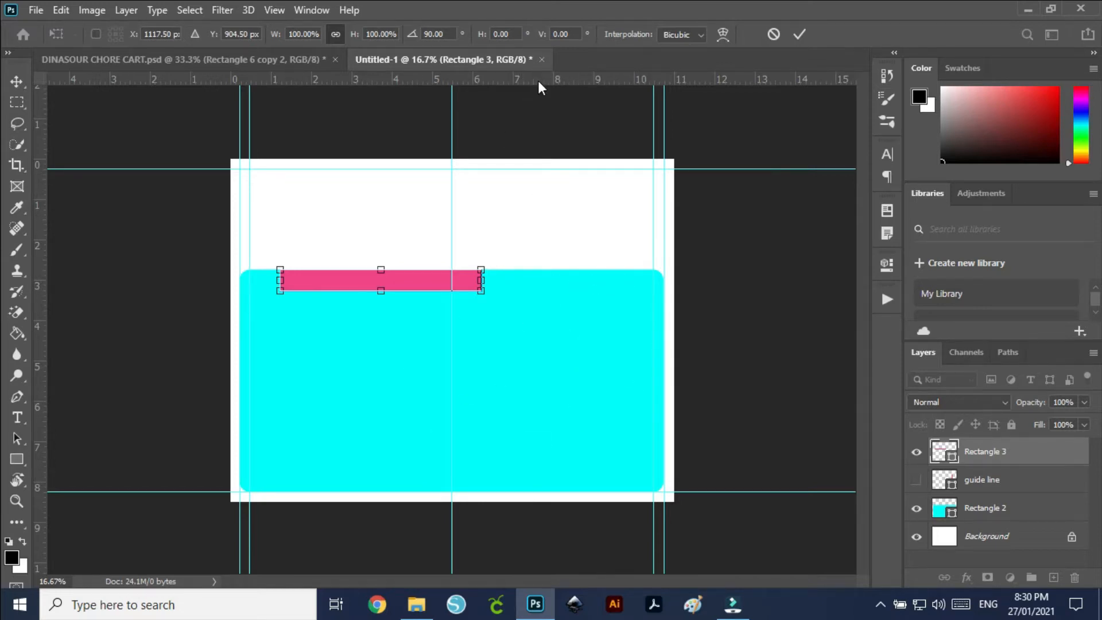
- Use the pink strip as a spacer to place horizontal guides inside the cyan rectangle's upper and lower edges
{"action": "left_click_drag", "start_coordinate": [539, 79], "coordinate": [551, 293]}
{"action": "left_click_drag", "start_coordinate": [339, 279], "coordinate": [335, 485]}
{"action": "left_click_drag", "start_coordinate": [379, 79], "coordinate": [396, 474]}
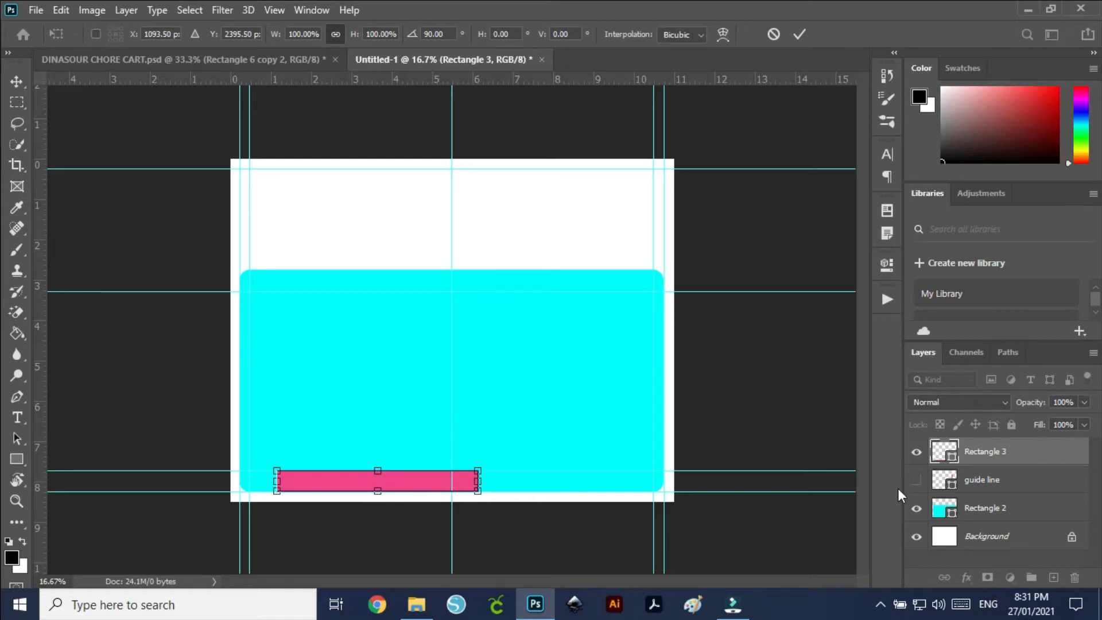
- Rename the pink strip's layer "guide line" and hide it
{"action": "left_click", "coordinate": [993, 453]}
{"action": "double_click", "coordinate": [993, 453]}
{"action": "type", "text": "guide line"}
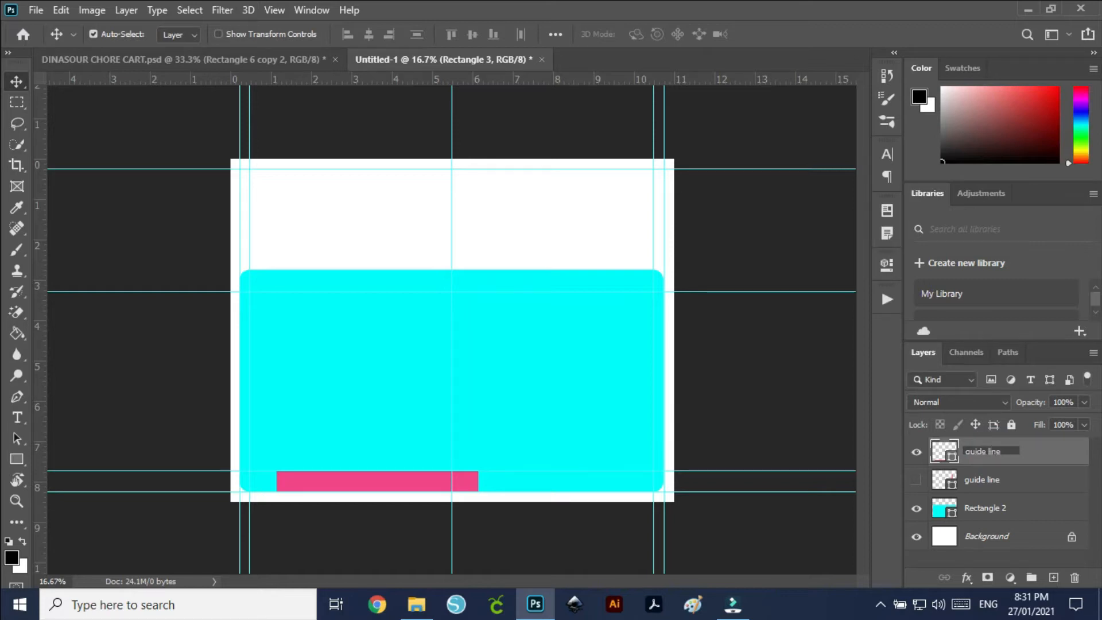
{"action": "key", "text": "Return"}
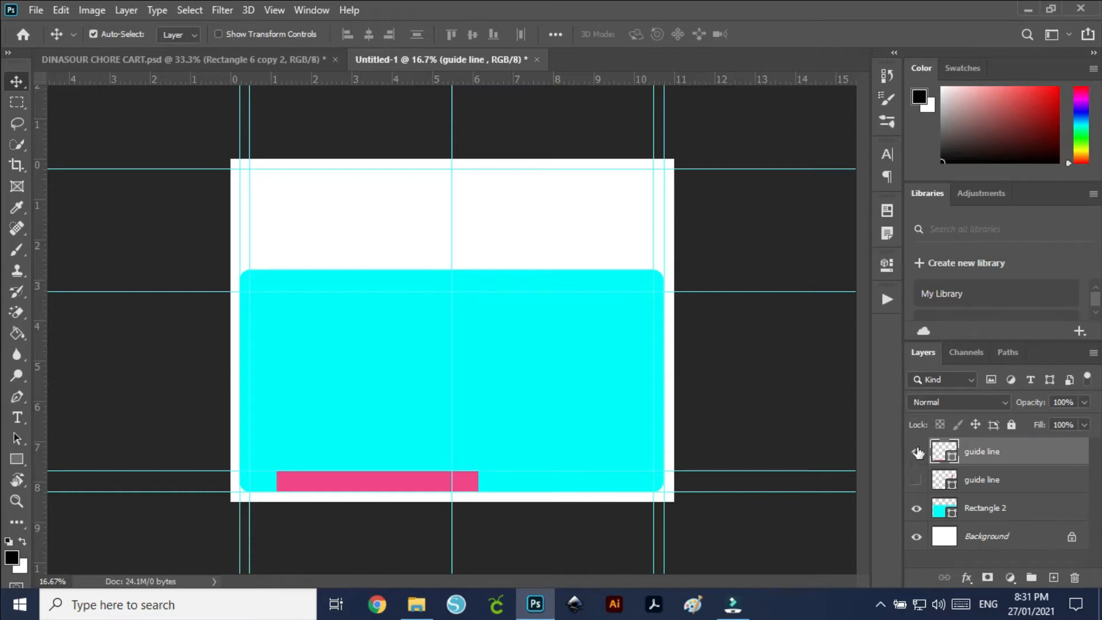
{"action": "left_click", "coordinate": [917, 452]}
- Change the large cyan rounded rectangle's fill to bright green, 00ff3c
{"action": "left_click", "coordinate": [580, 350]}
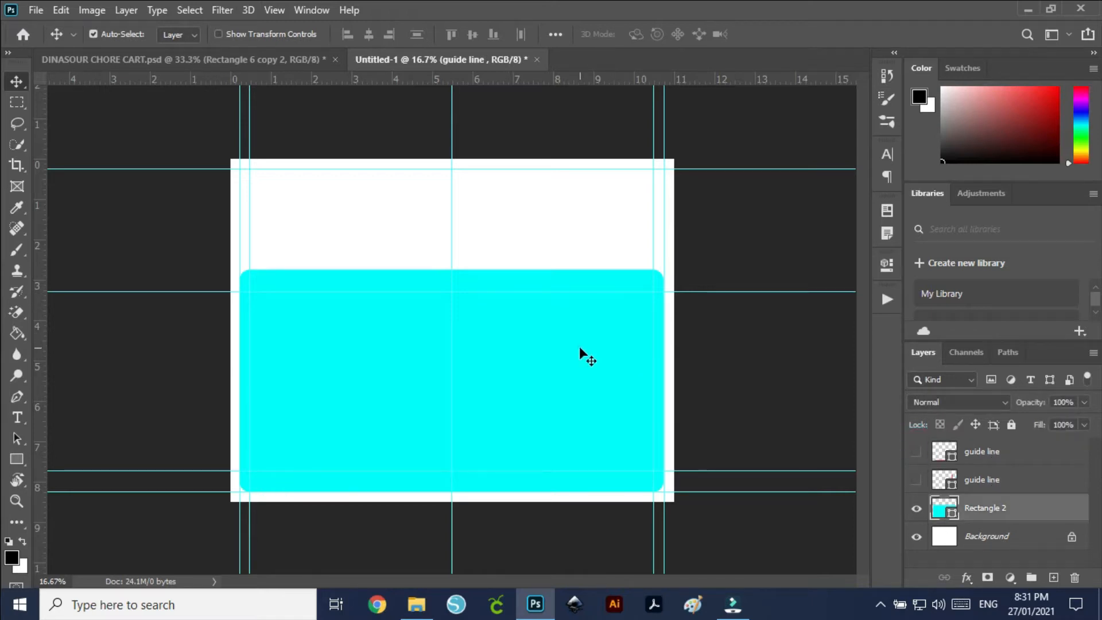
{"action": "double_click", "coordinate": [952, 515]}
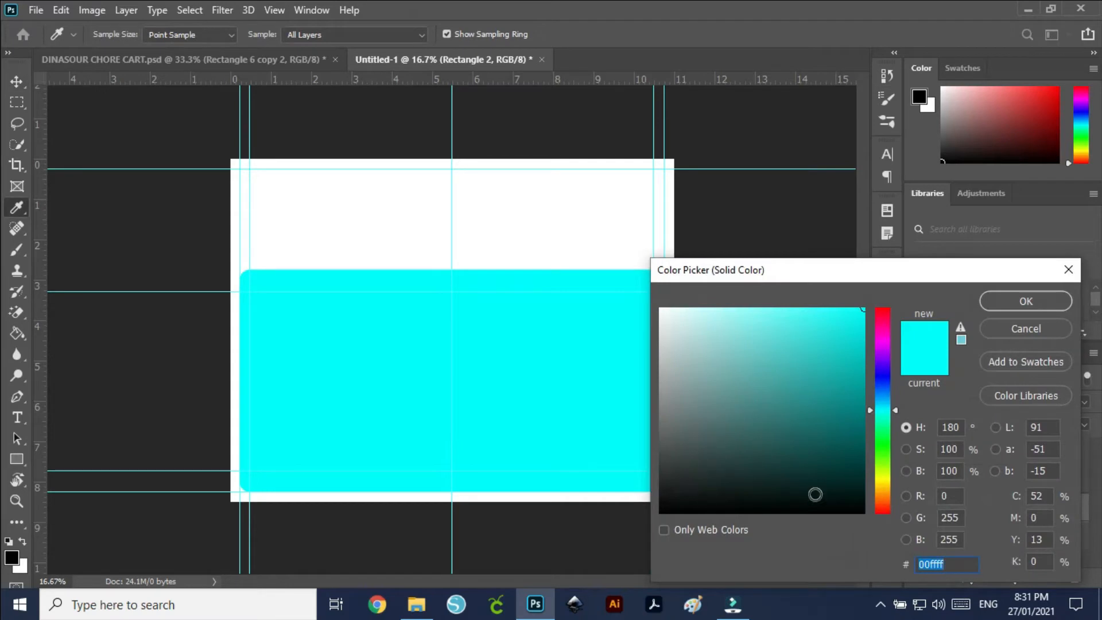
{"action": "left_click_drag", "start_coordinate": [898, 410], "coordinate": [897, 439]}
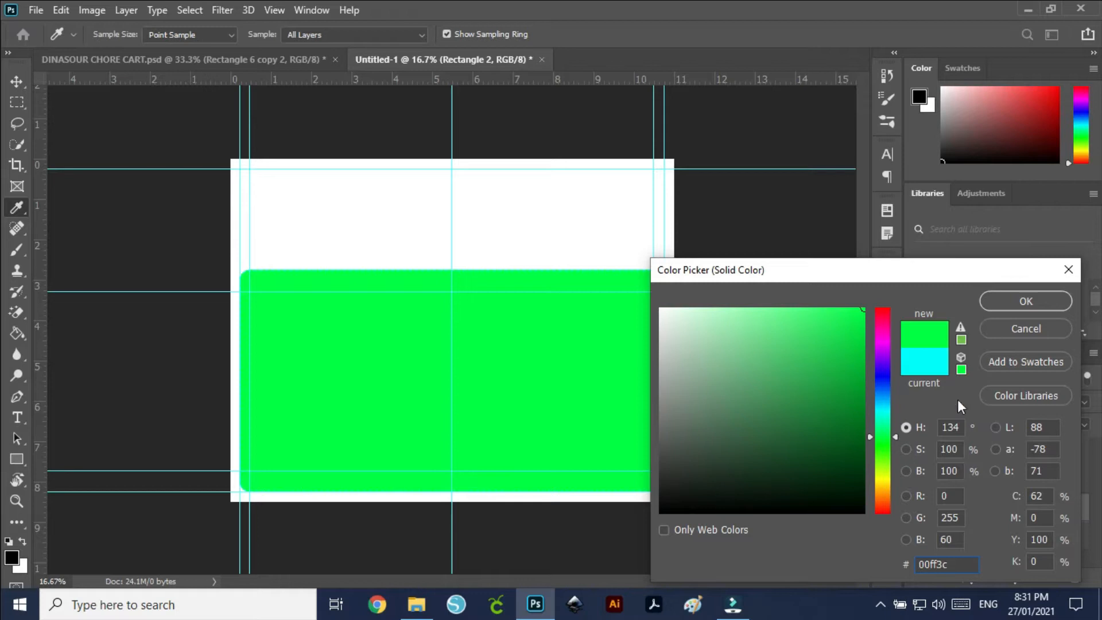
{"action": "left_click", "coordinate": [1008, 305]}
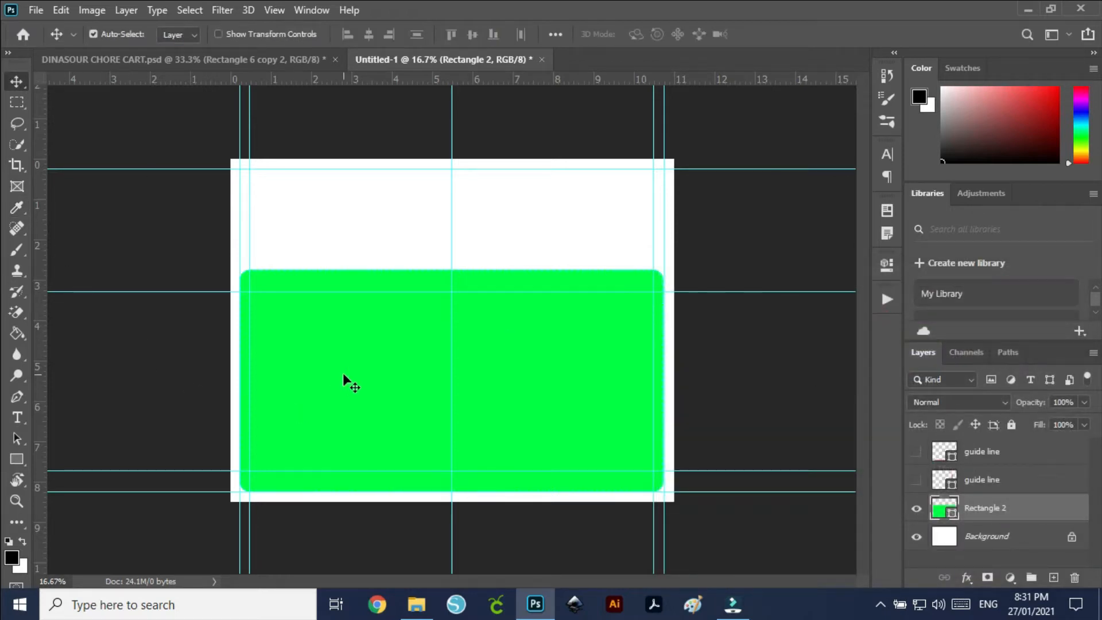
- Remove the stroke from the green rounded rectangle
{"action": "left_click", "coordinate": [15, 462]}
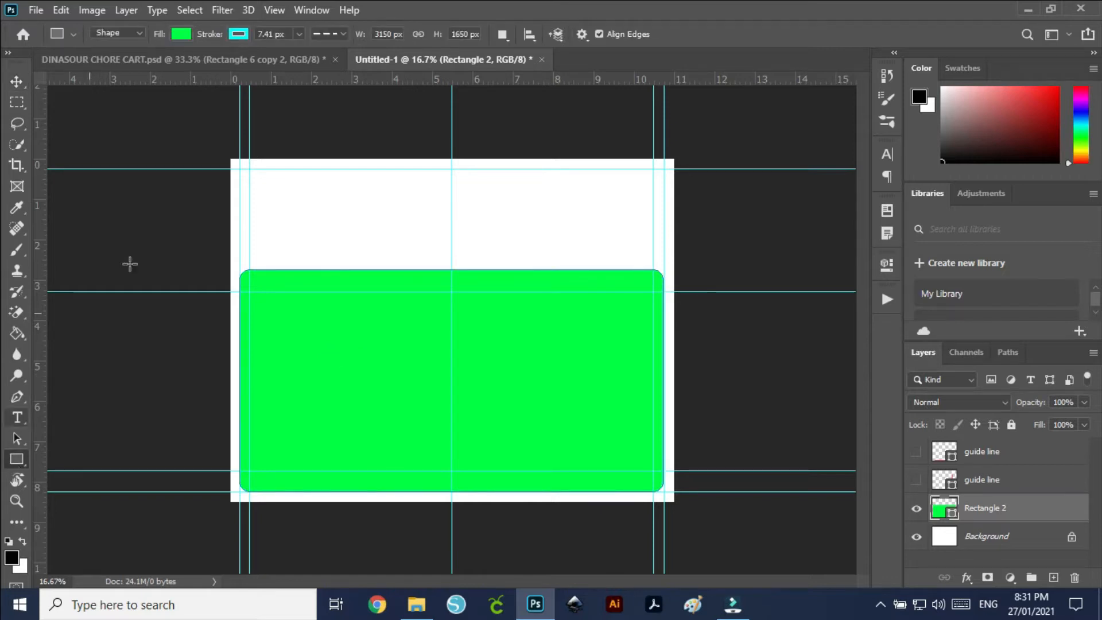
{"action": "left_click", "coordinate": [237, 36]}
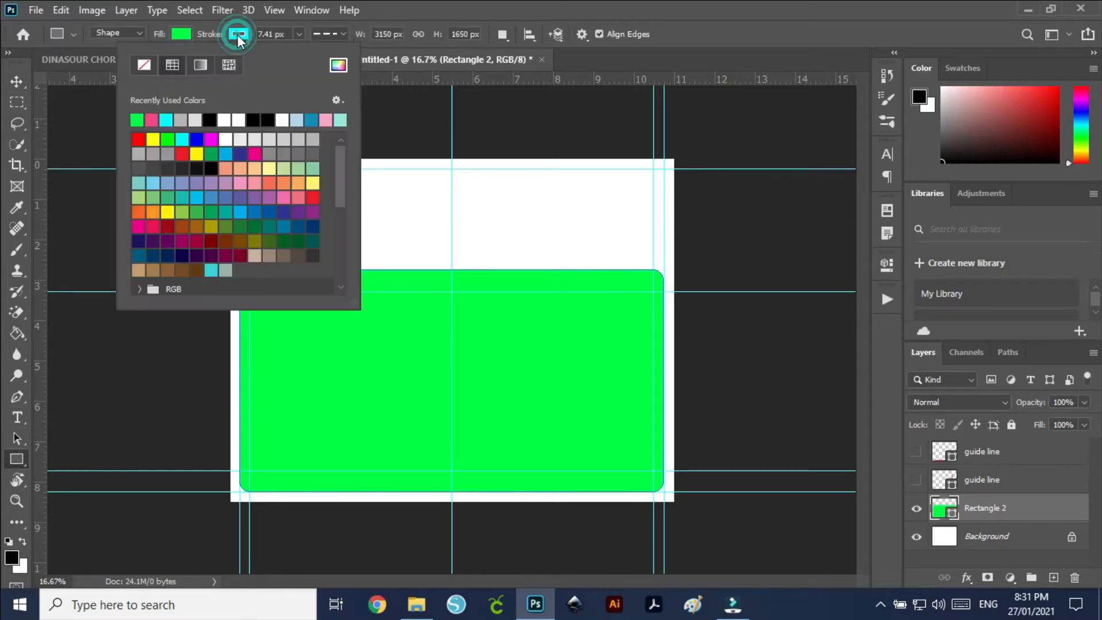
{"action": "left_click", "coordinate": [143, 65]}
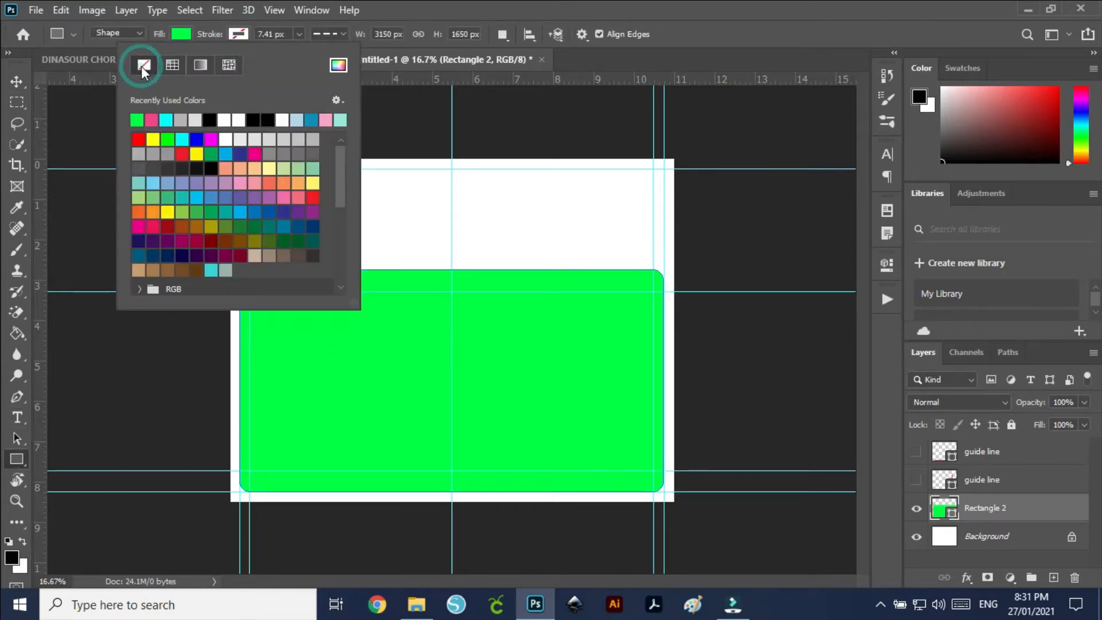
{"action": "left_click", "coordinate": [18, 81]}
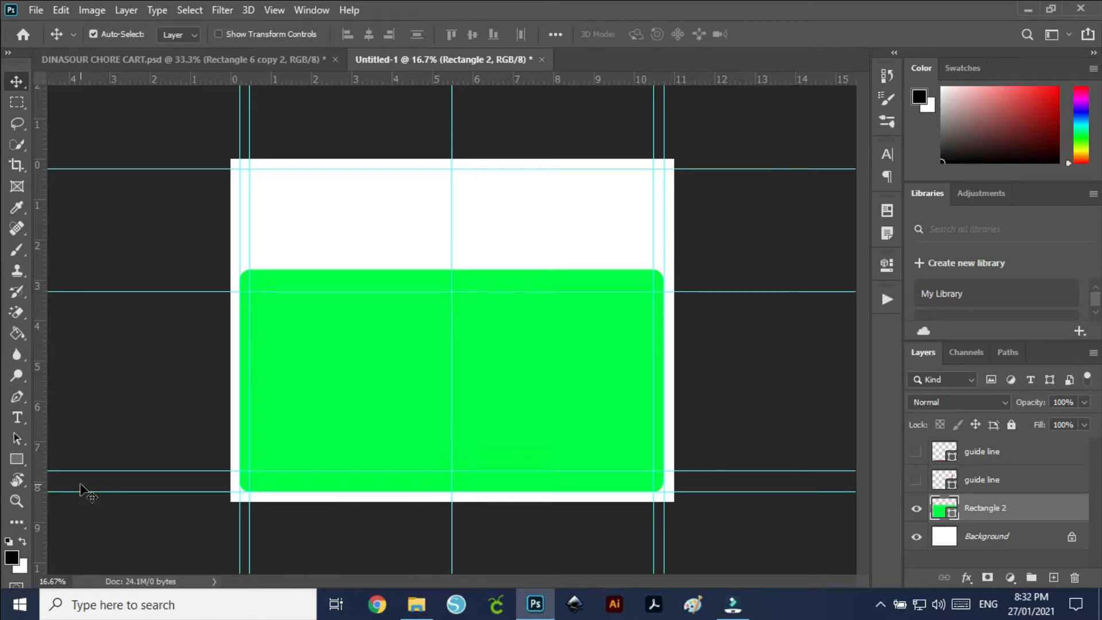
- Place the yellow dotted pattern image ibug8eDGCIXVwM from the Dinosaur clipart folder into the chart document
{"action": "left_click", "coordinate": [417, 604]}
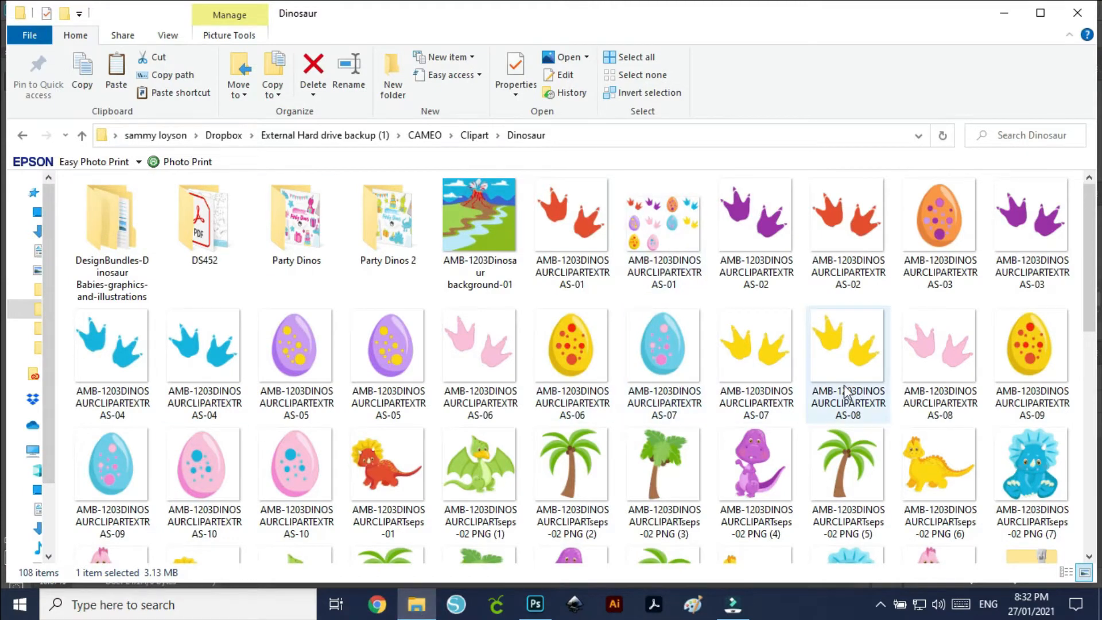
{"action": "scroll", "coordinate": [647, 235], "scroll_direction": "down", "scroll_amount": 10}
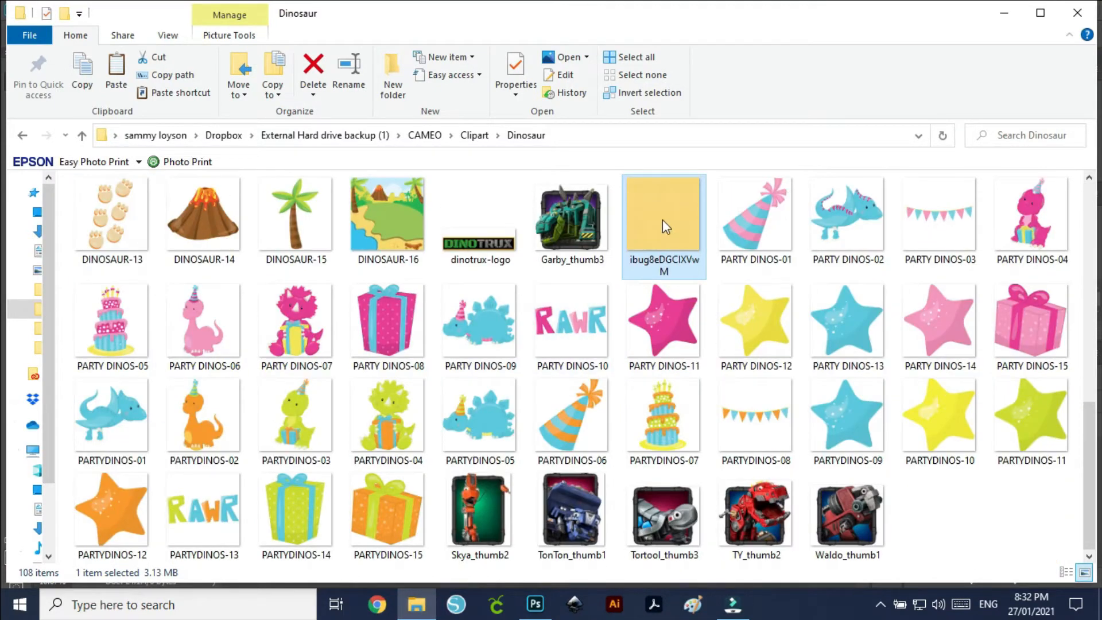
{"action": "left_click_drag", "start_coordinate": [655, 221], "coordinate": [539, 511]}
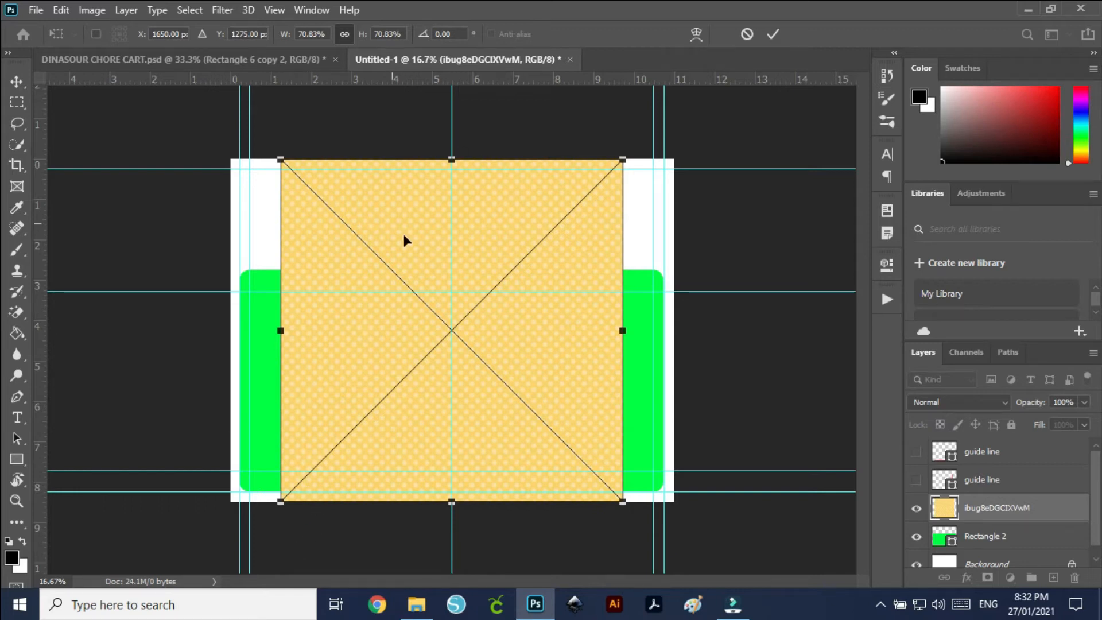
- Stretch the dotted pattern to cover the whole page and move its layer below the green rectangle
{"action": "left_click_drag", "start_coordinate": [280, 500], "coordinate": [231, 548]}
{"action": "left_click_drag", "start_coordinate": [622, 159], "coordinate": [683, 132]}
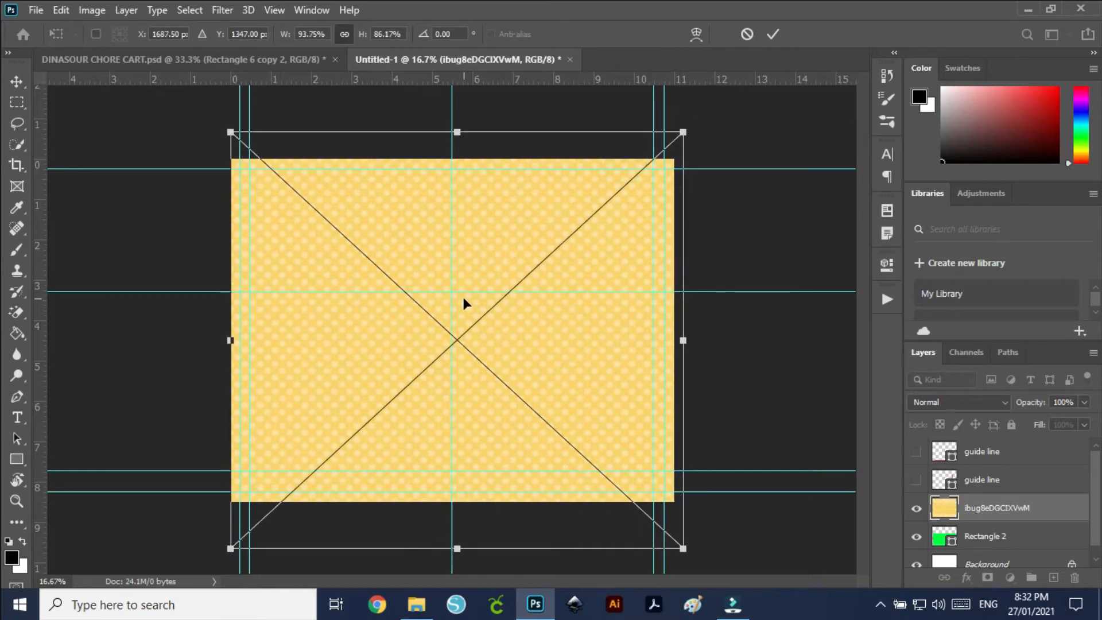
{"action": "key", "text": "Return"}
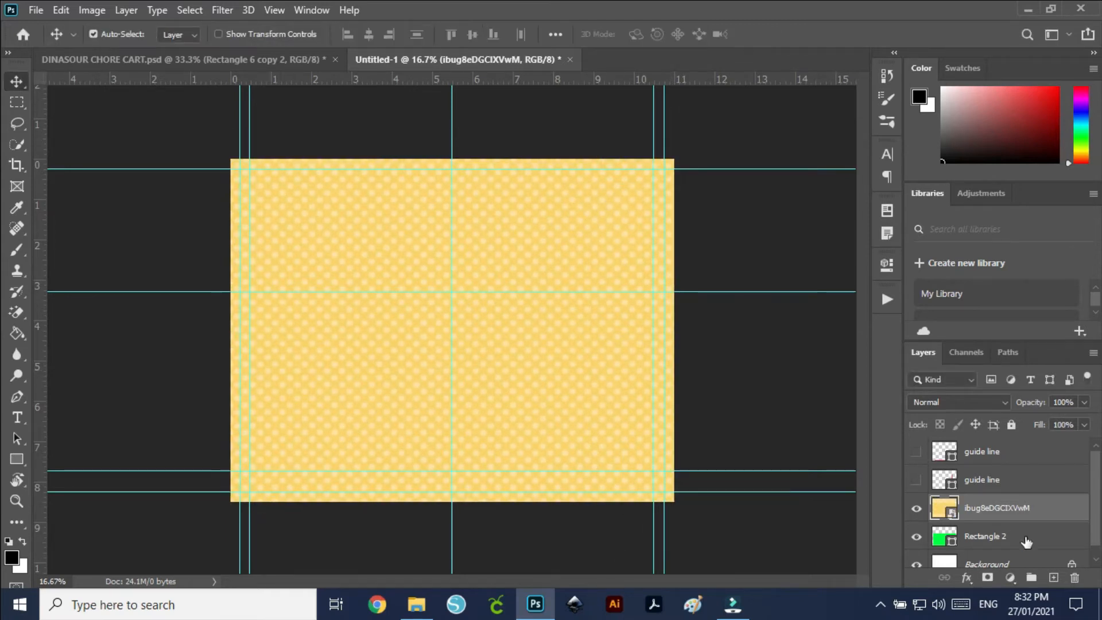
{"action": "left_click_drag", "start_coordinate": [1036, 515], "coordinate": [959, 542]}
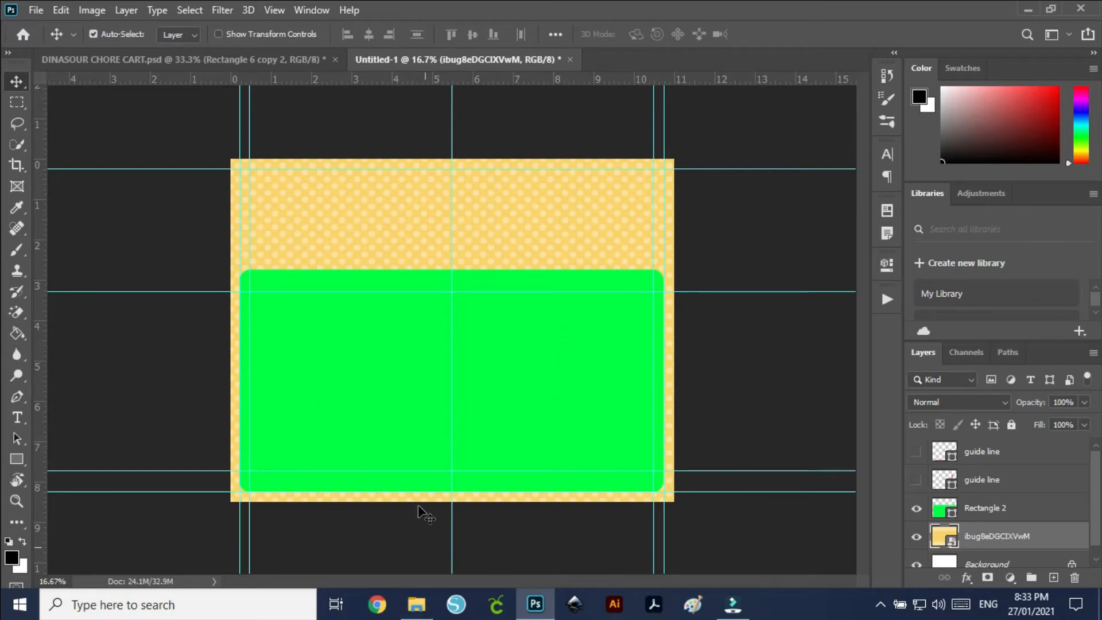
- Place the green winged dinosaur PNG (1) and the blue dinosaur PNG (7) from the Dinosaur clipart folder into the chart document
{"action": "left_click", "coordinate": [429, 607]}
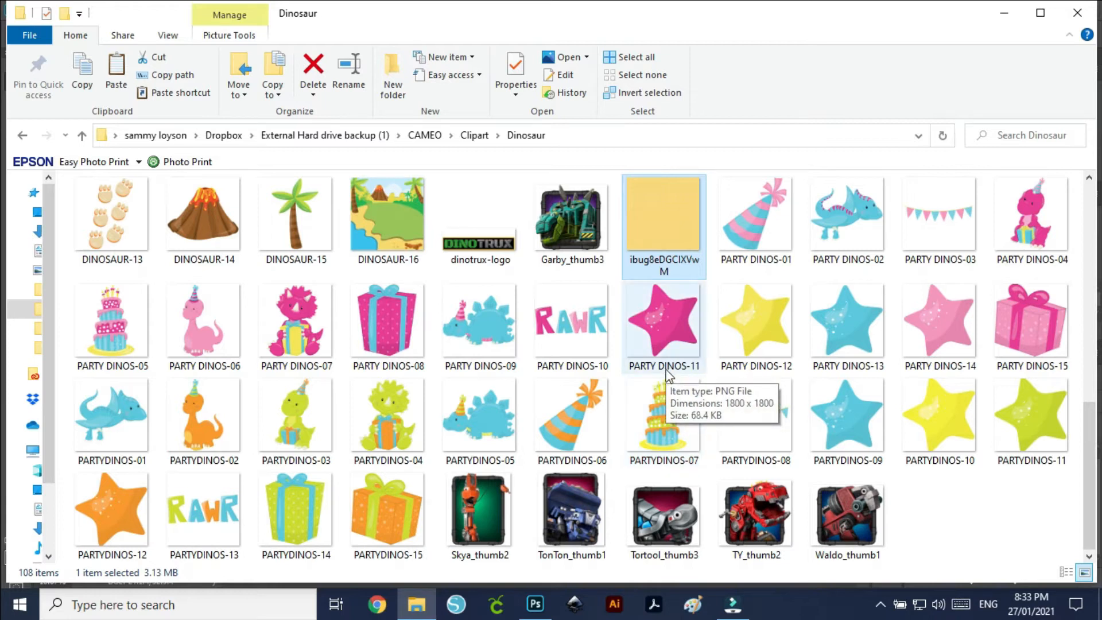
{"action": "scroll", "coordinate": [520, 335], "scroll_direction": "up", "scroll_amount": 3}
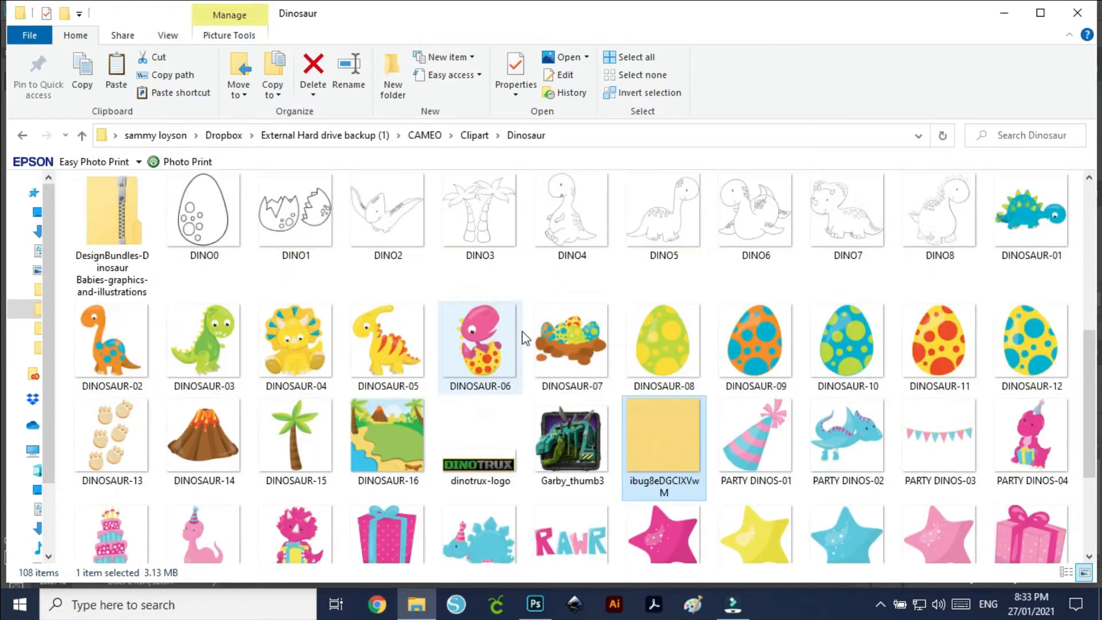
{"action": "scroll", "coordinate": [525, 338], "scroll_direction": "up", "scroll_amount": 3}
{"action": "left_click", "coordinate": [282, 315]}
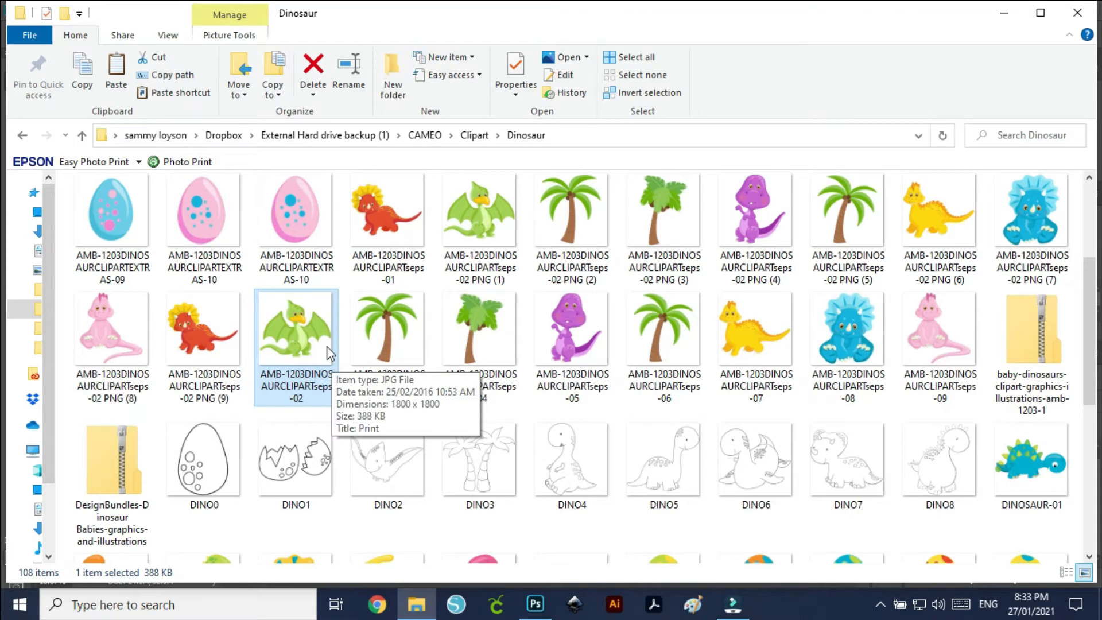
{"action": "left_click", "coordinate": [498, 230]}
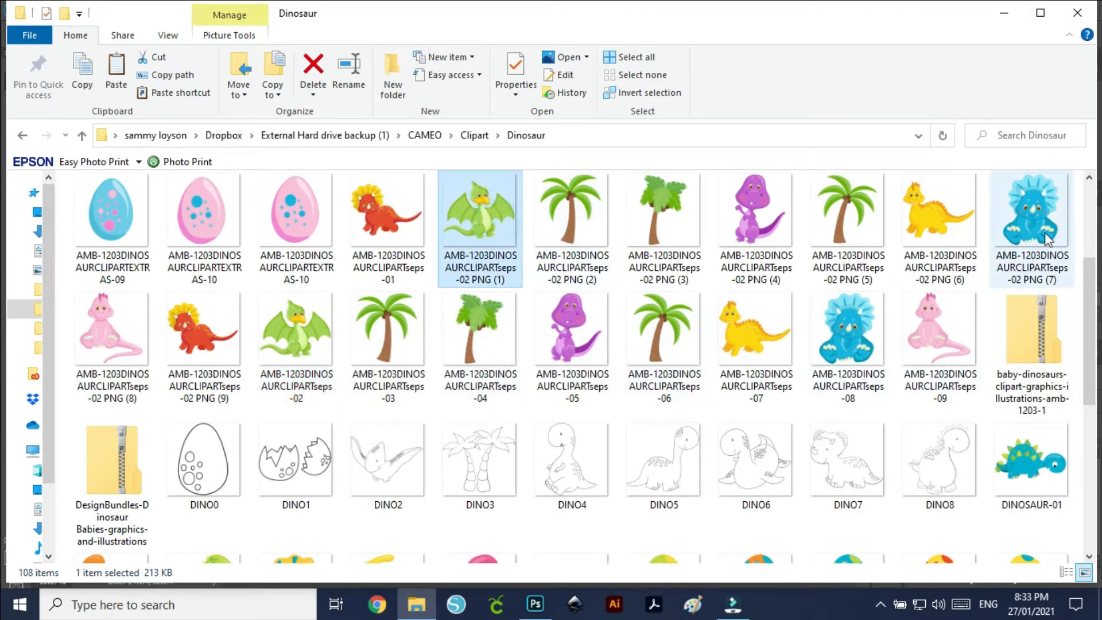
{"action": "left_click", "coordinate": [1037, 215], "text": "ctrl"}
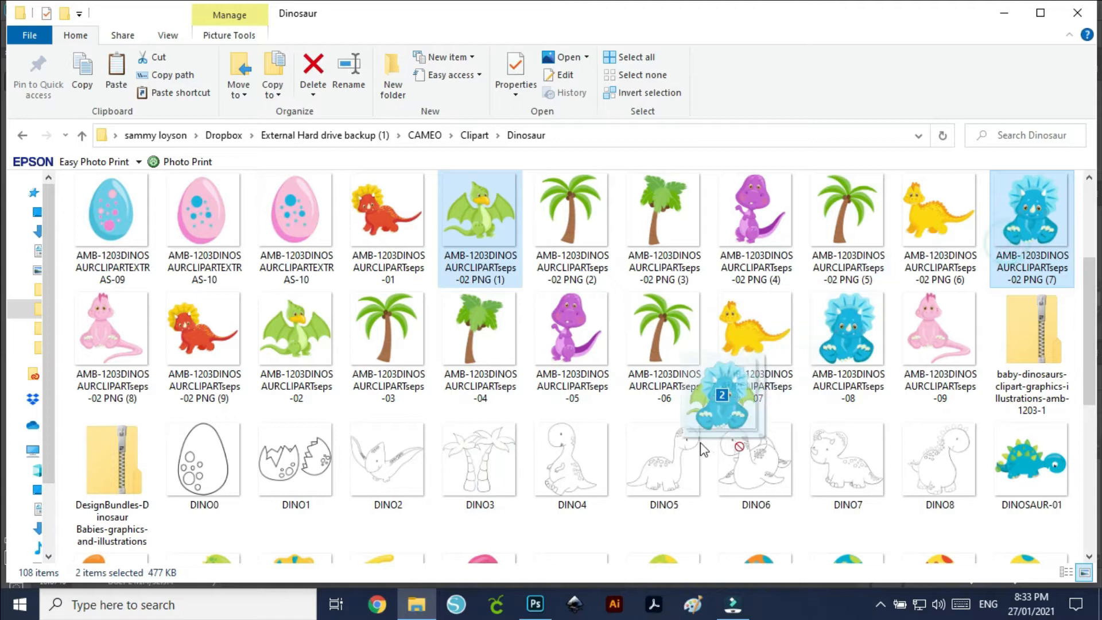
{"action": "left_click", "coordinate": [535, 604]}
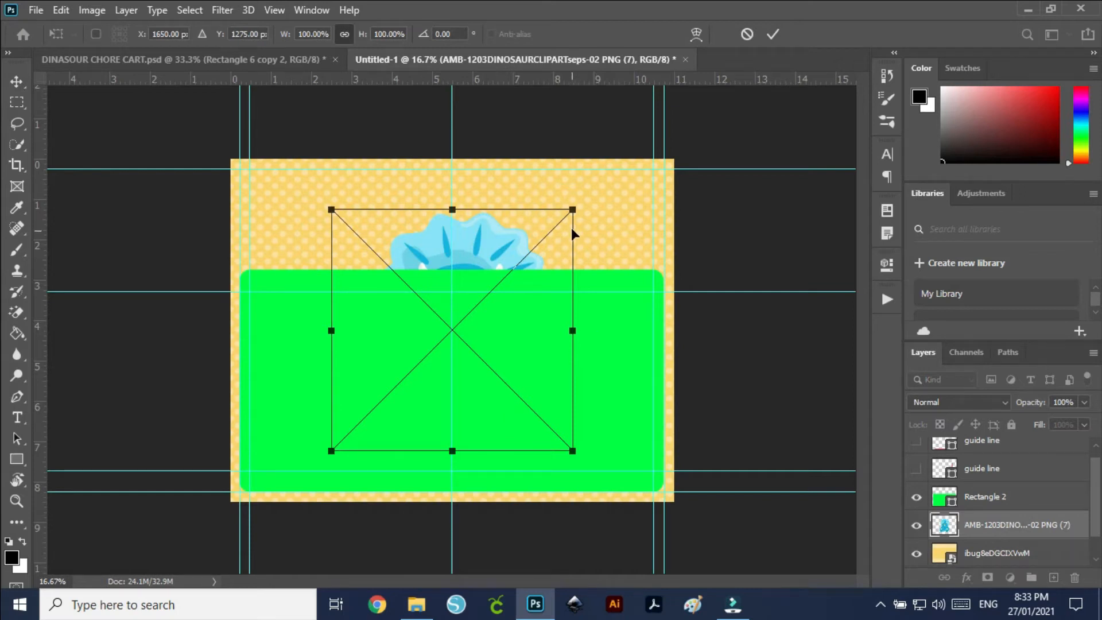
- Scale the blue dinosaur to about 34% and the green one to 33.5%, placing them at the left and right ends of the header
{"action": "left_click_drag", "start_coordinate": [572, 210], "coordinate": [288, 195]}
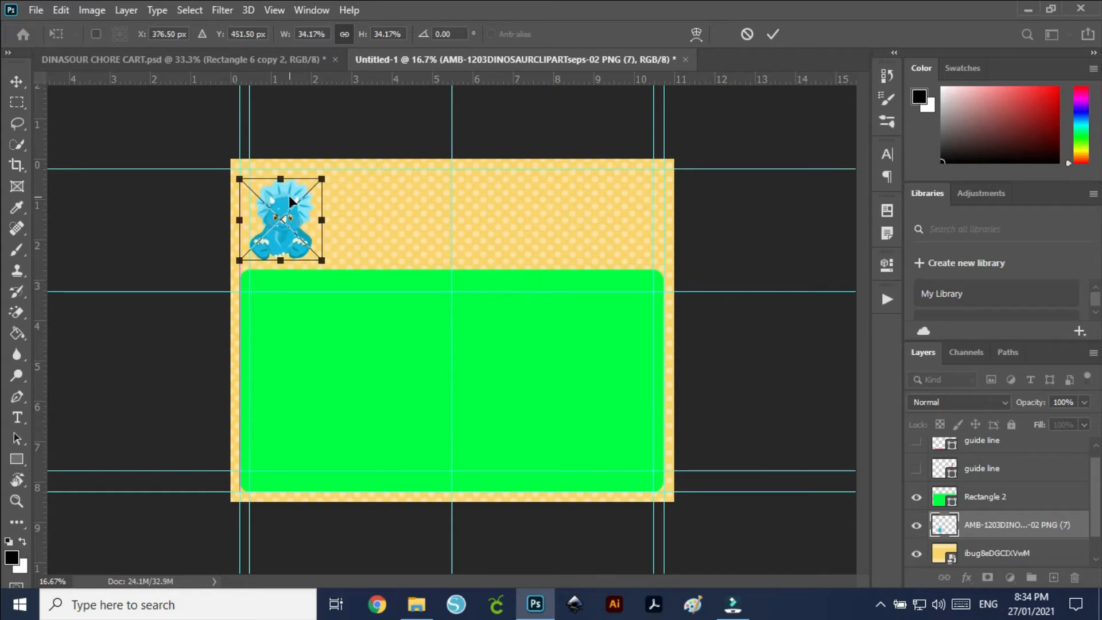
{"action": "key", "text": "Return"}
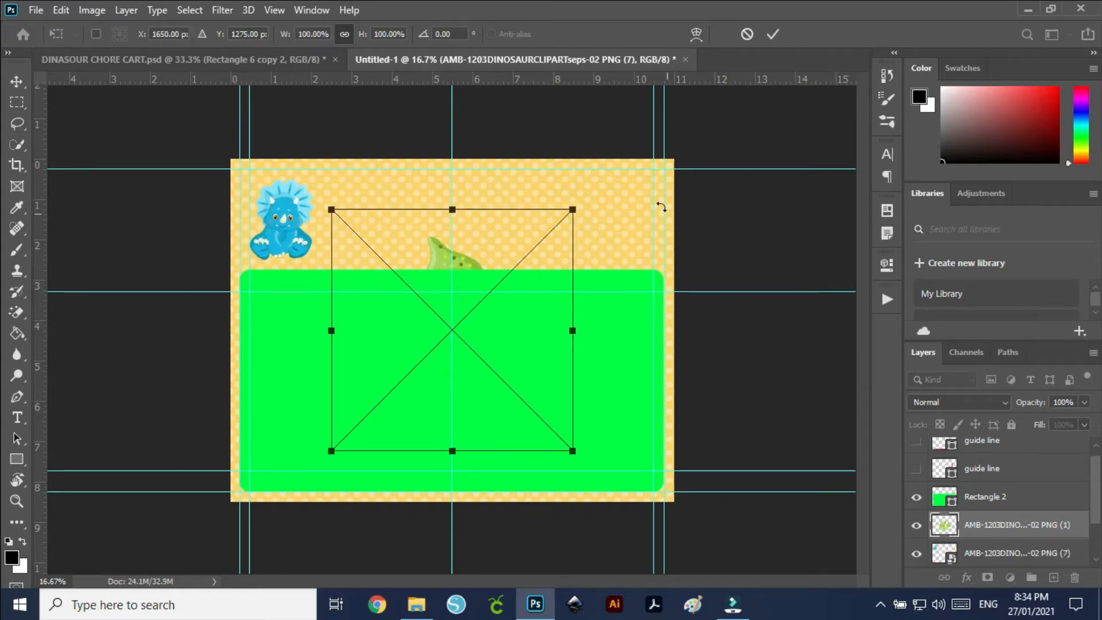
{"action": "left_click_drag", "start_coordinate": [572, 210], "coordinate": [621, 187]}
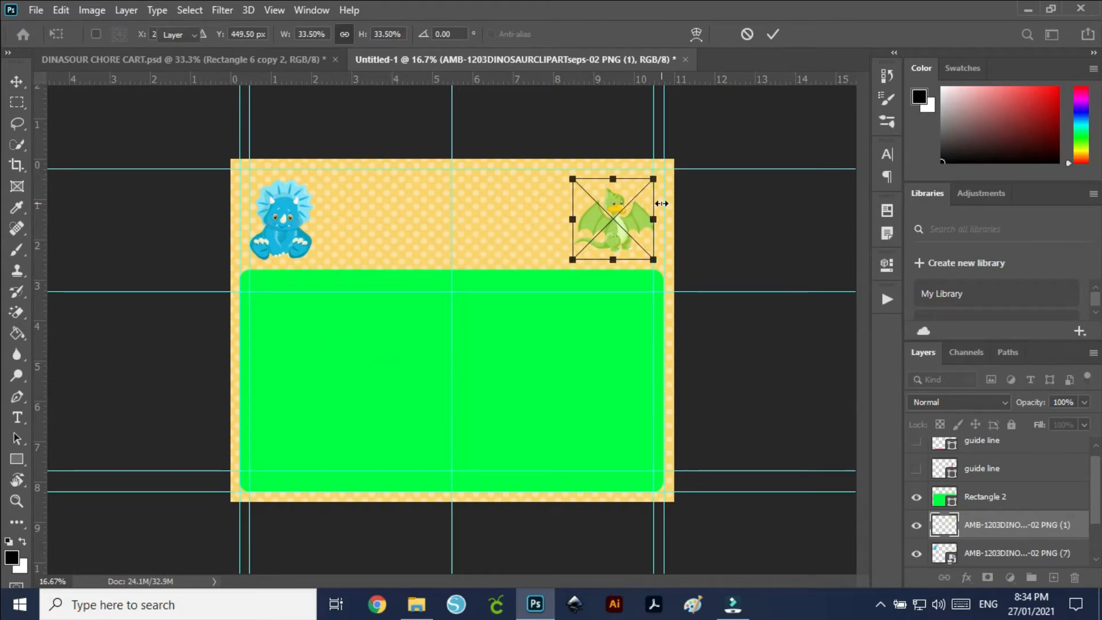
{"action": "key", "text": "Return"}
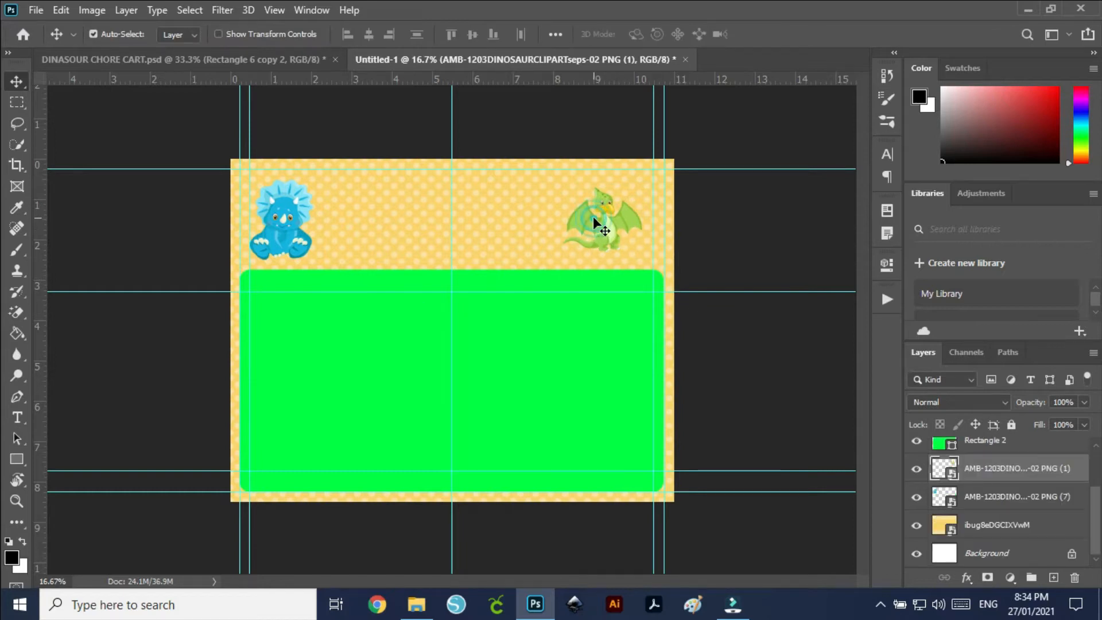
- Flip the green winged dinosaur horizontally so it faces the blue one
{"action": "key", "text": "ctrl+t"}
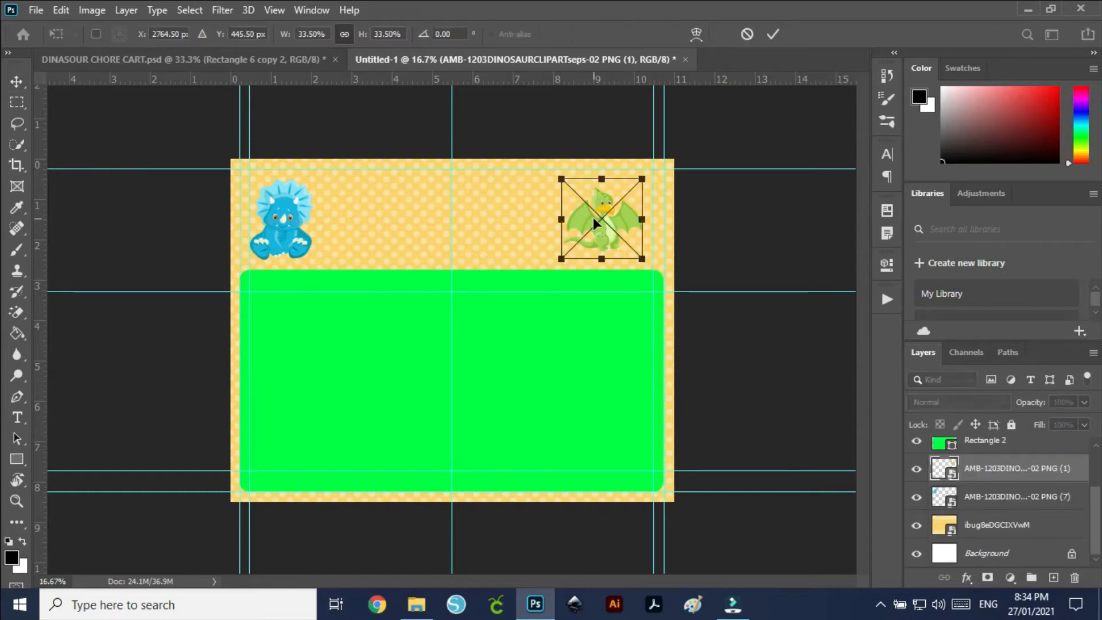
{"action": "right_click", "coordinate": [619, 229]}
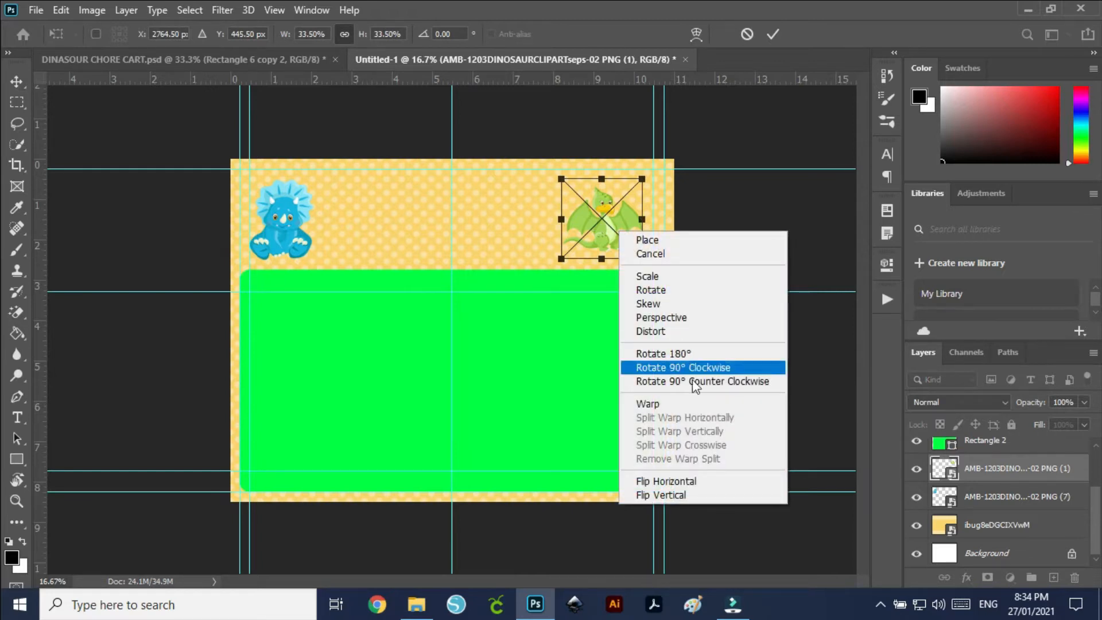
{"action": "left_click", "coordinate": [679, 481]}
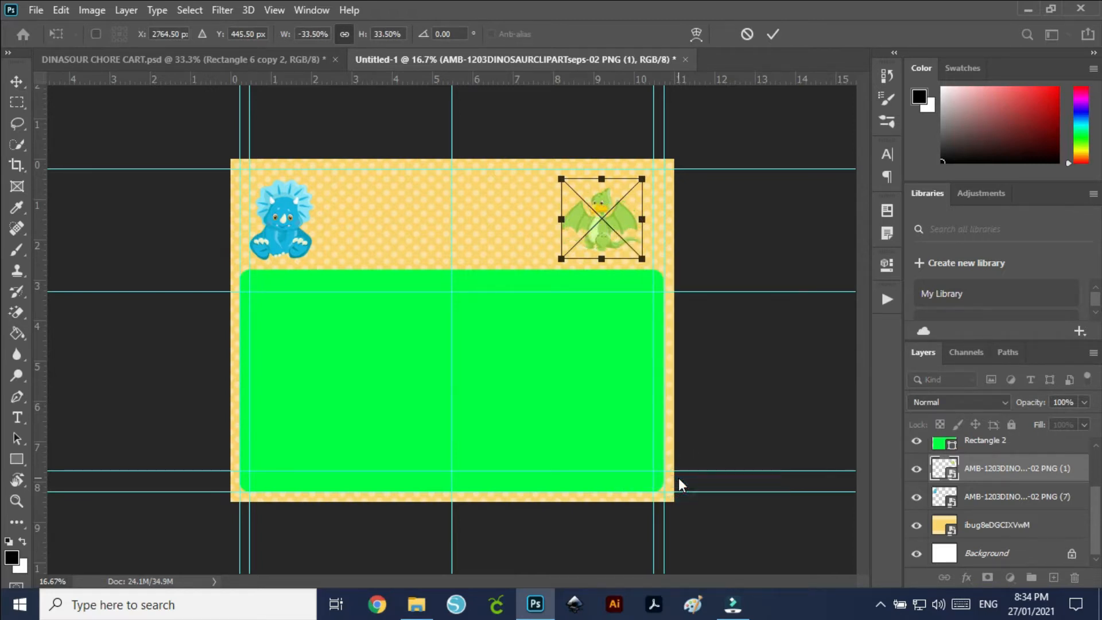
{"action": "key", "text": "Return"}
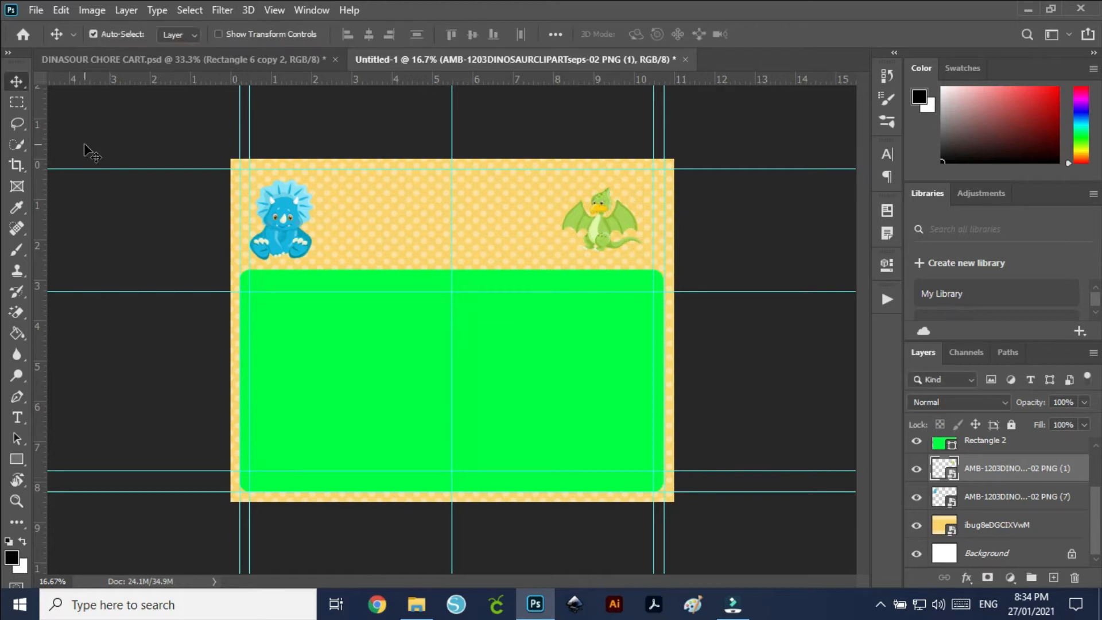
- Enlarge the green winged dinosaur to 43.5% around its centre
{"action": "key", "text": "ctrl+t"}
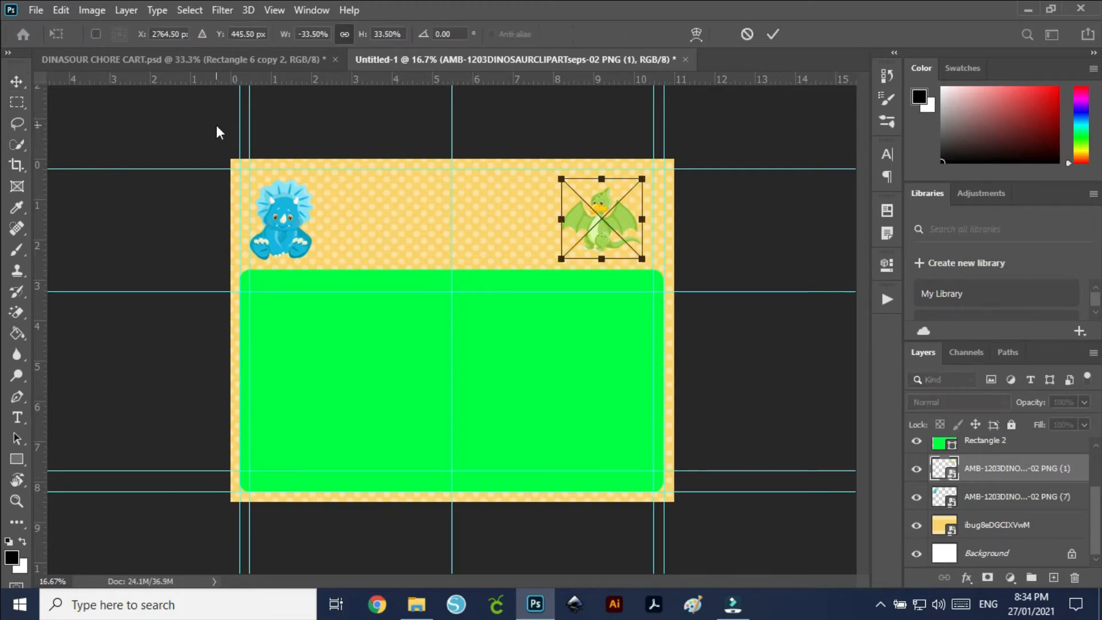
{"action": "left_click_drag", "start_coordinate": [561, 260], "coordinate": [548, 270]}
{"action": "left_click_drag", "start_coordinate": [641, 179], "coordinate": [657, 169]}
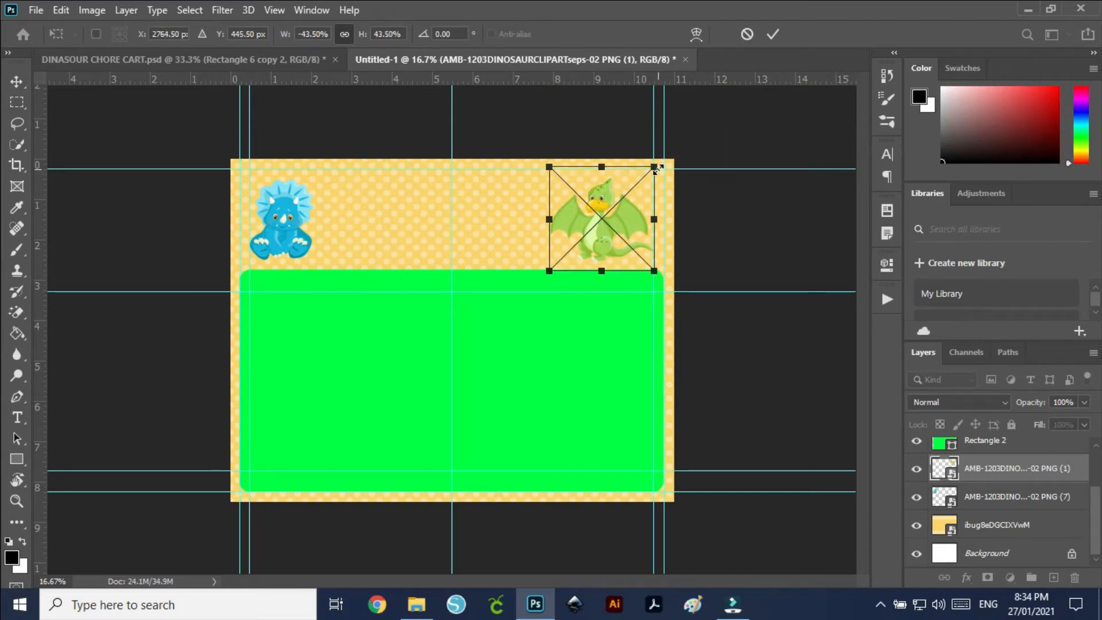
{"action": "key", "text": "Return"}
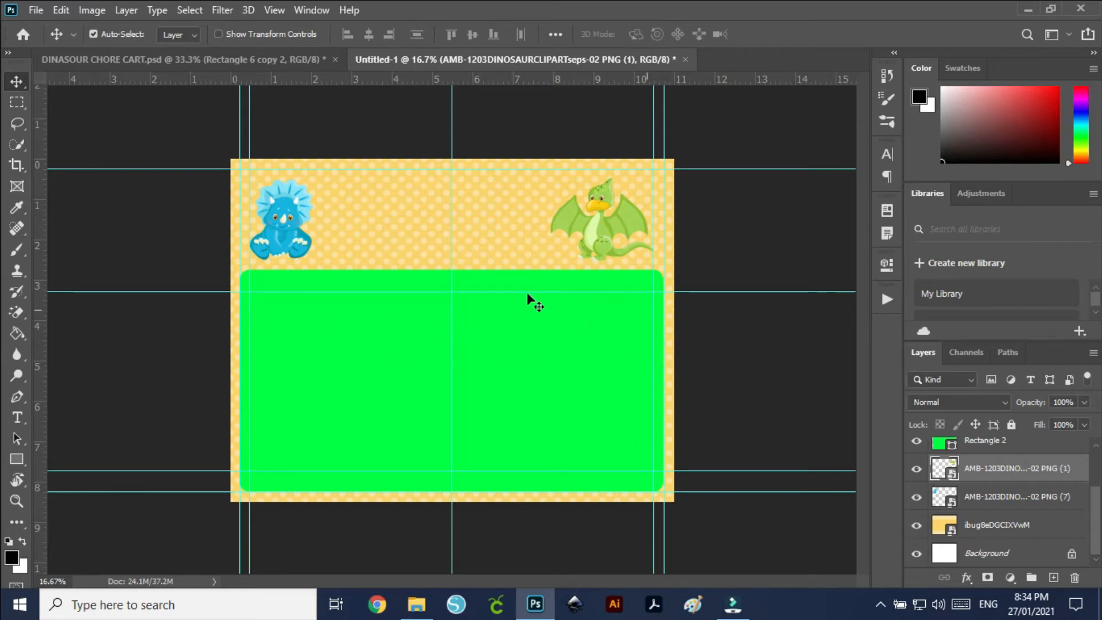
- Add a new layer above the green rectangle and set the Rectangle tool to a white fill with no stroke
{"action": "scroll", "coordinate": [998, 485], "scroll_direction": "up", "scroll_amount": 2}
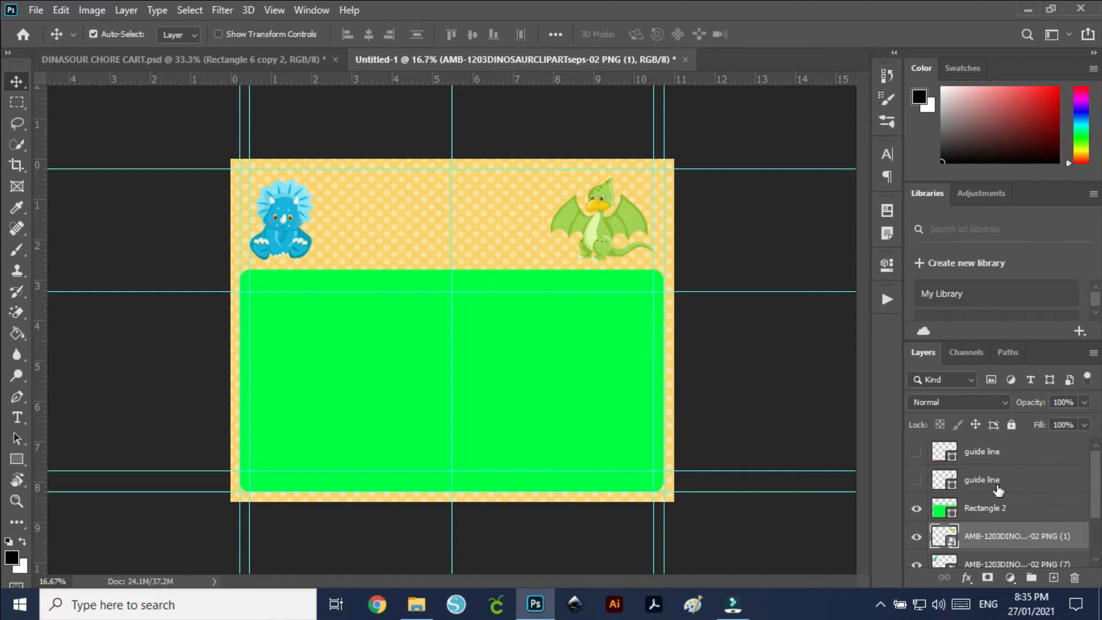
{"action": "left_click", "coordinate": [1008, 504]}
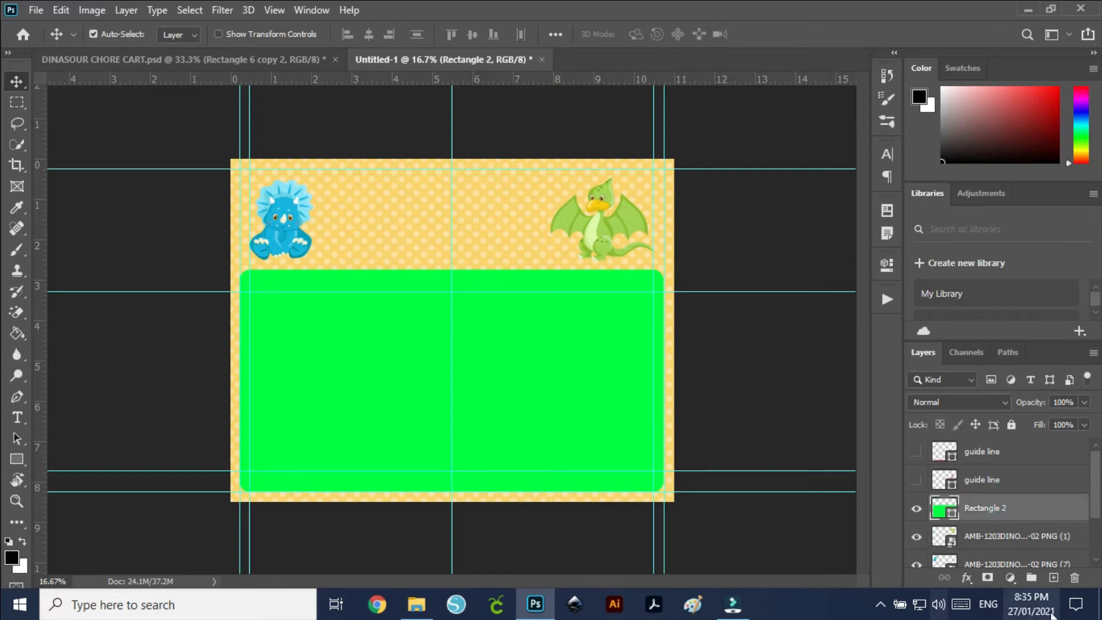
{"action": "left_click", "coordinate": [1054, 577]}
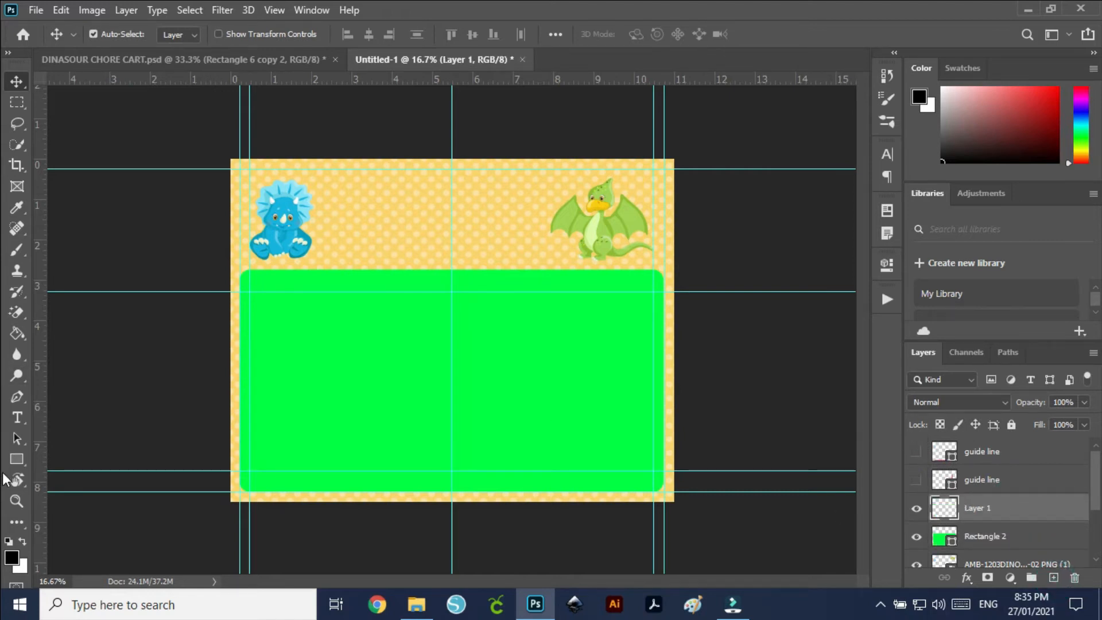
{"action": "left_click", "coordinate": [17, 460]}
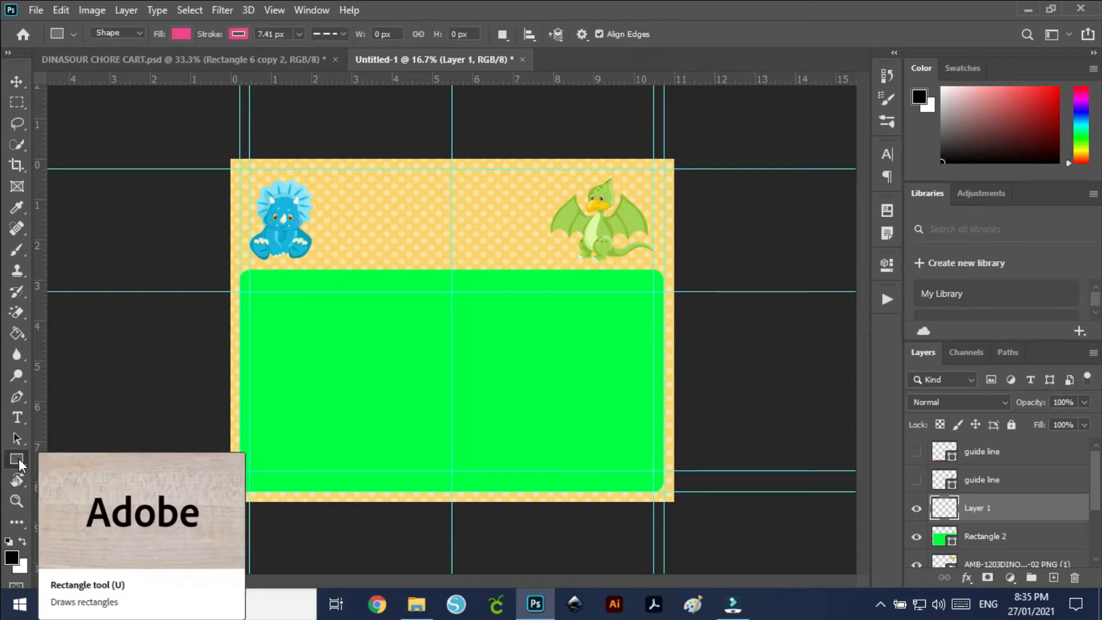
{"action": "left_click", "coordinate": [182, 34]}
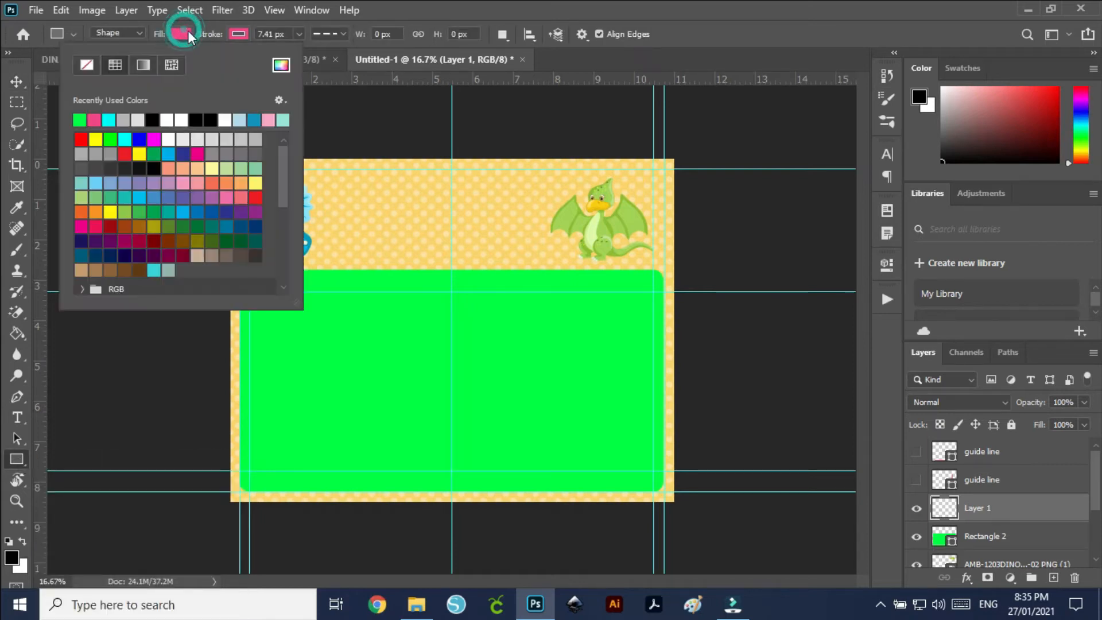
{"action": "left_click", "coordinate": [180, 120]}
{"action": "left_click", "coordinate": [238, 33]}
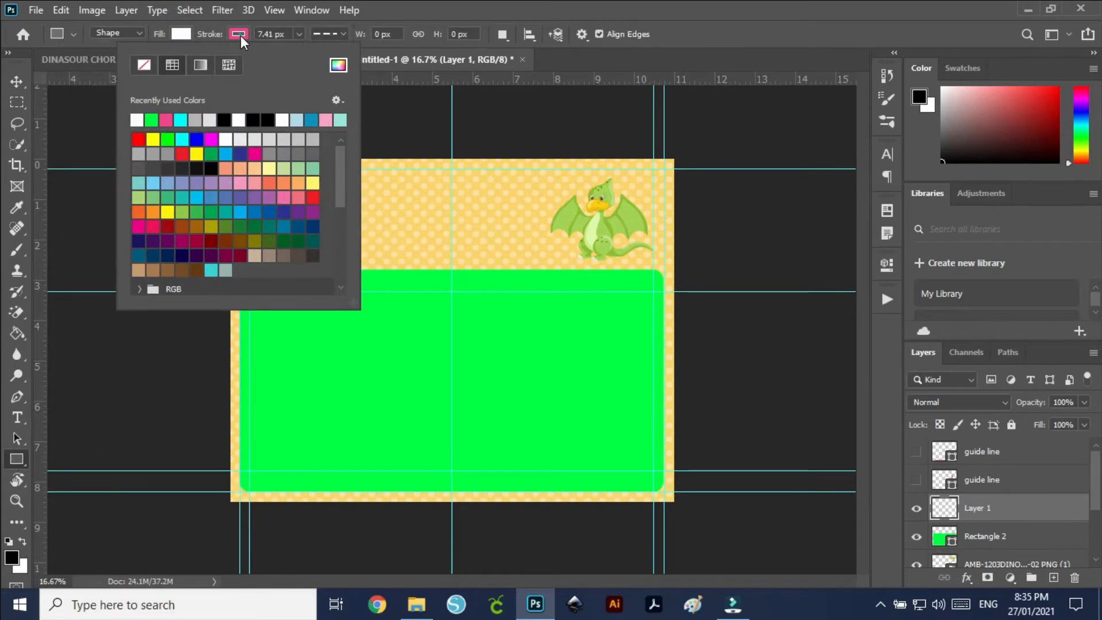
{"action": "left_click", "coordinate": [137, 120]}
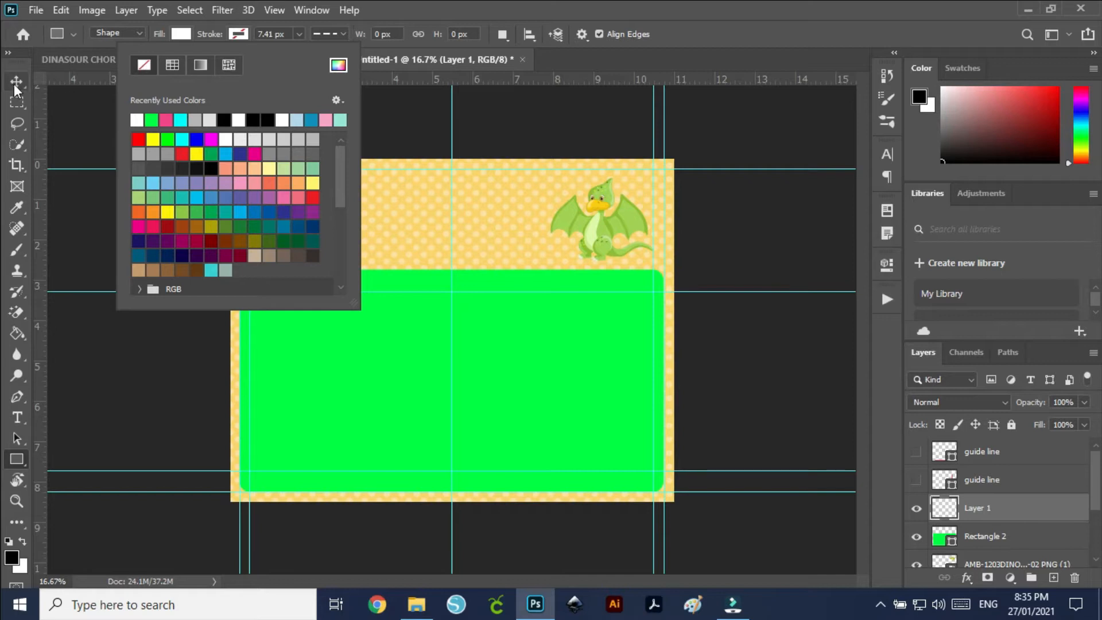
- Create a white rectangle 5 in wide and 0.55 in high on the green panel
{"action": "left_click", "coordinate": [344, 388]}
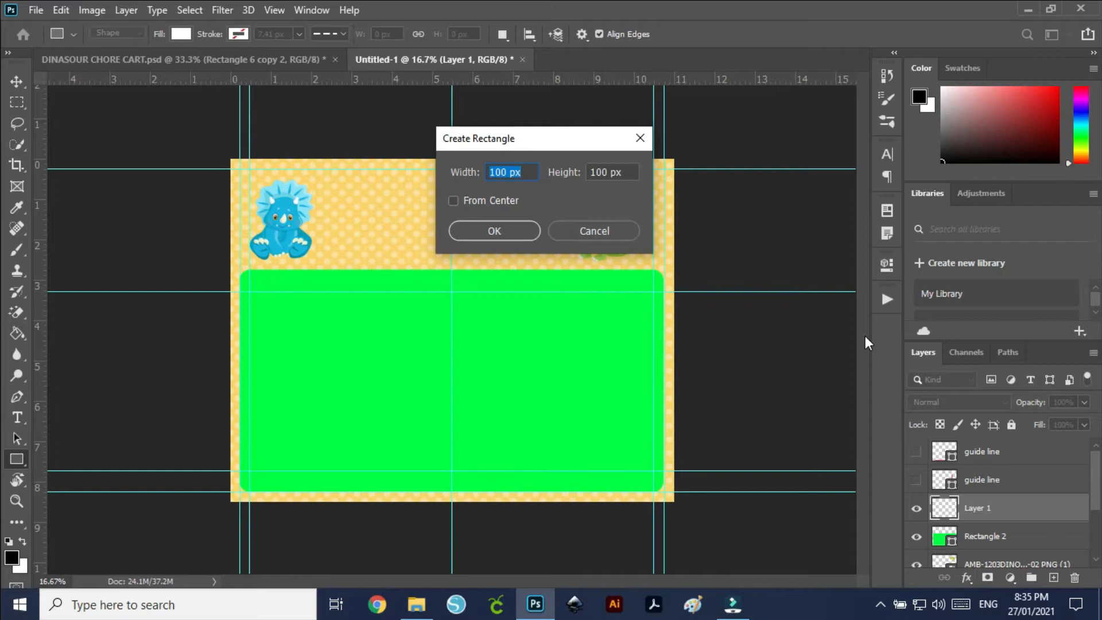
{"action": "type", "text": "0.55"}
{"action": "key", "text": "Tab"}
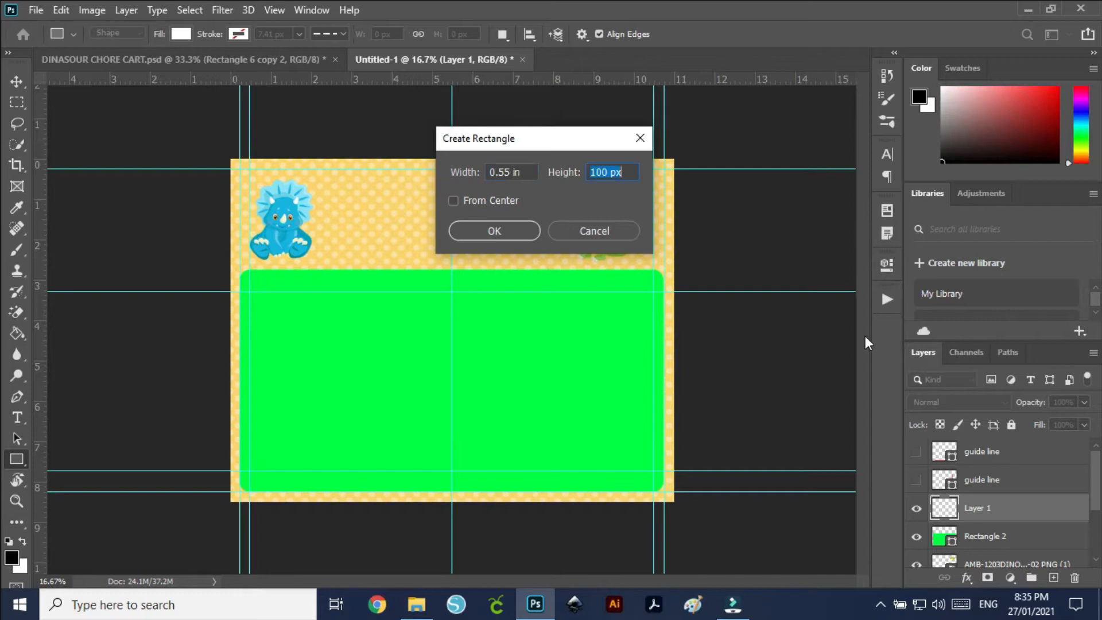
{"action": "type", "text": "5"}
{"action": "double_click", "coordinate": [527, 171]}
{"action": "type", "text": "5"}
{"action": "key", "text": "Tab"}
{"action": "type", "text": "0."}
{"action": "left_click", "coordinate": [515, 235]}
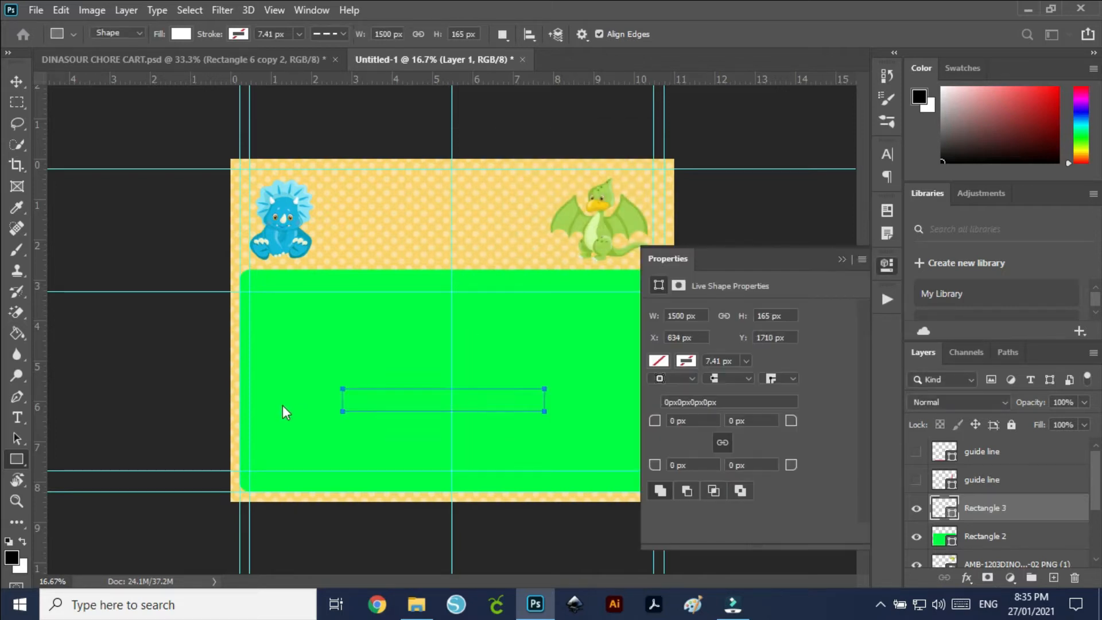
{"action": "left_click", "coordinate": [842, 260]}
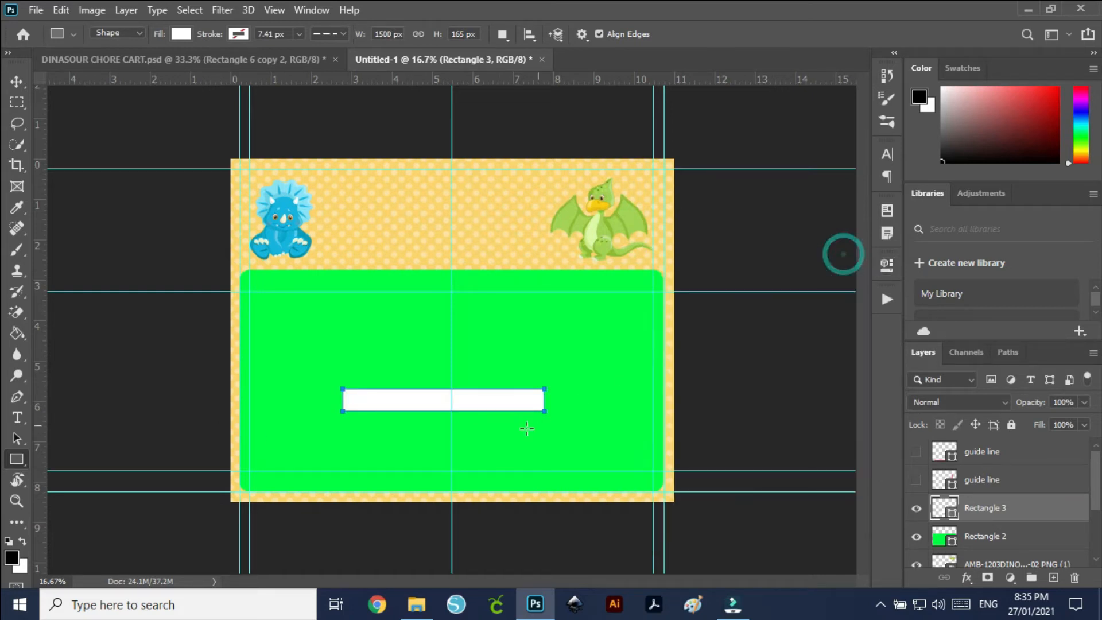
- Move the white bar to the upper-left corner of the padding guides and round all its corners to 36 px
{"action": "left_click", "coordinate": [16, 80]}
{"action": "left_click_drag", "start_coordinate": [488, 401], "coordinate": [393, 304]}
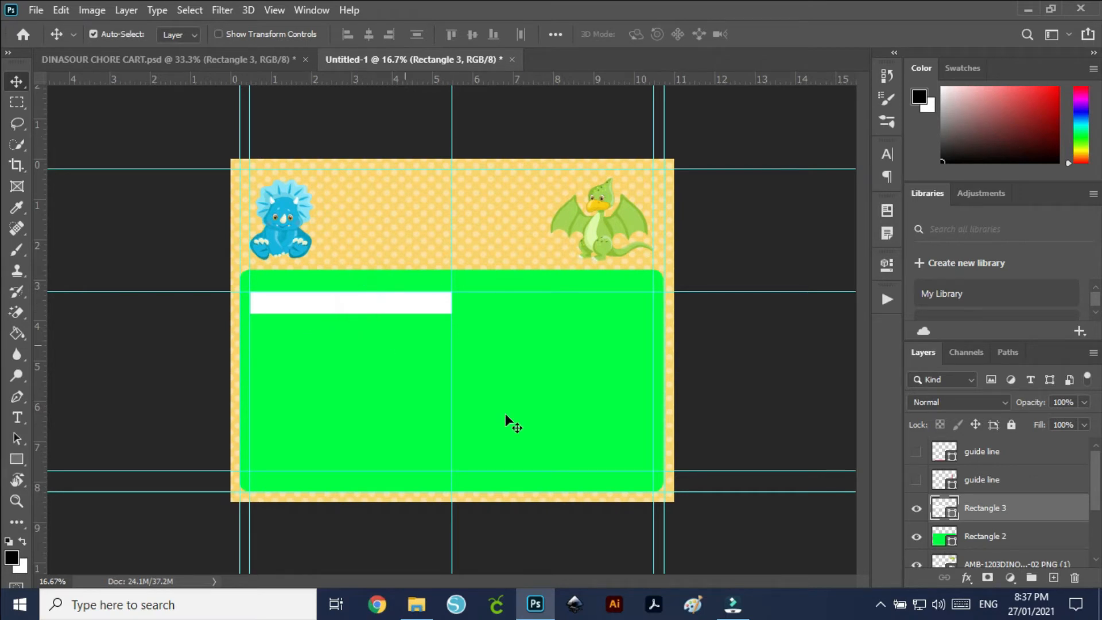
{"action": "left_click", "coordinate": [889, 264]}
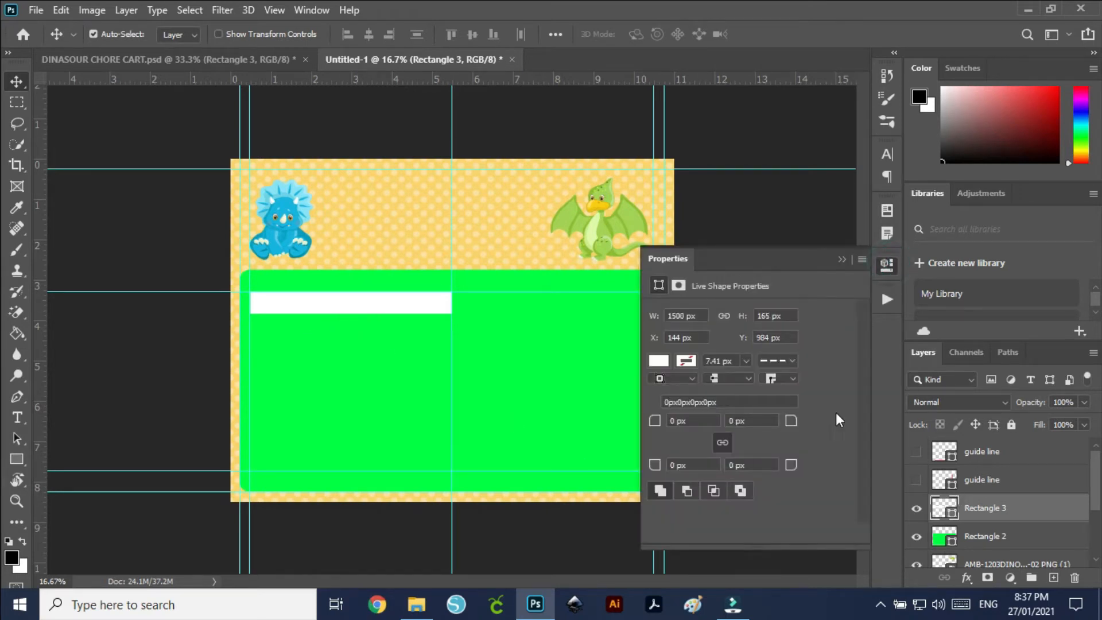
{"action": "left_click_drag", "start_coordinate": [662, 426], "coordinate": [689, 426]}
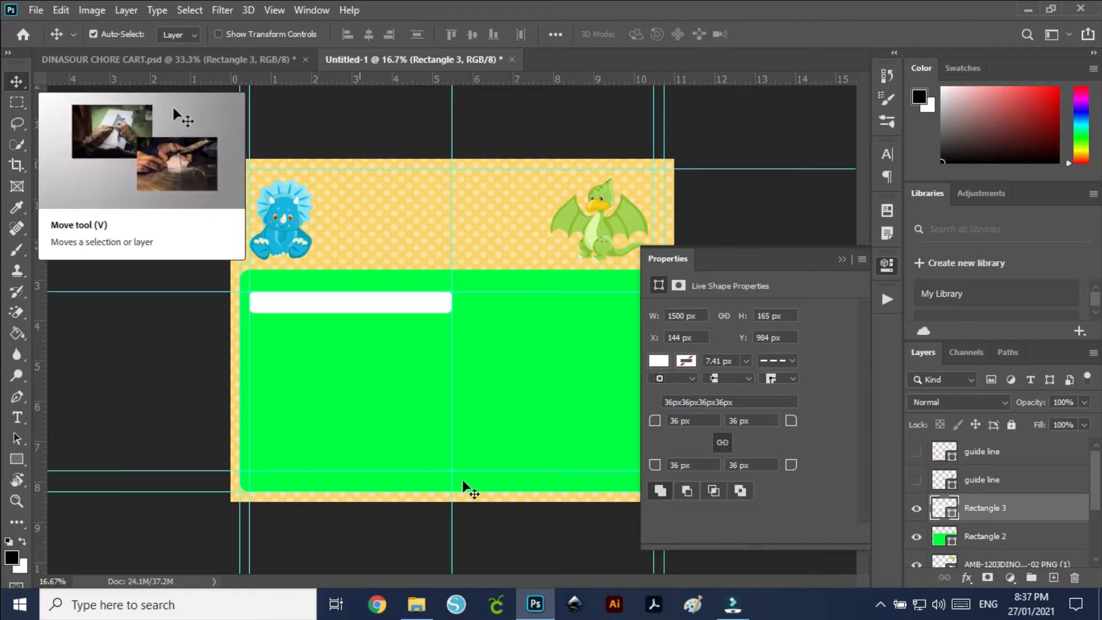
{"action": "left_click", "coordinate": [841, 259]}
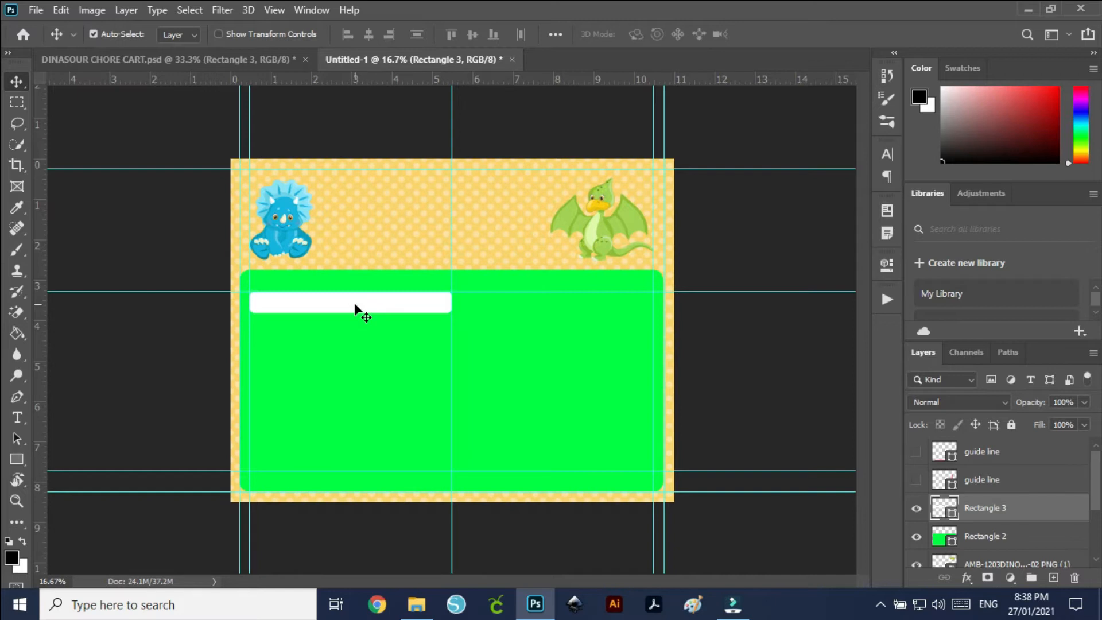
- Duplicate the white bar, move the copy straight down to the lower padding guide, and make five more copies of it there
{"action": "left_click_drag", "start_coordinate": [1026, 510], "coordinate": [1054, 578]}
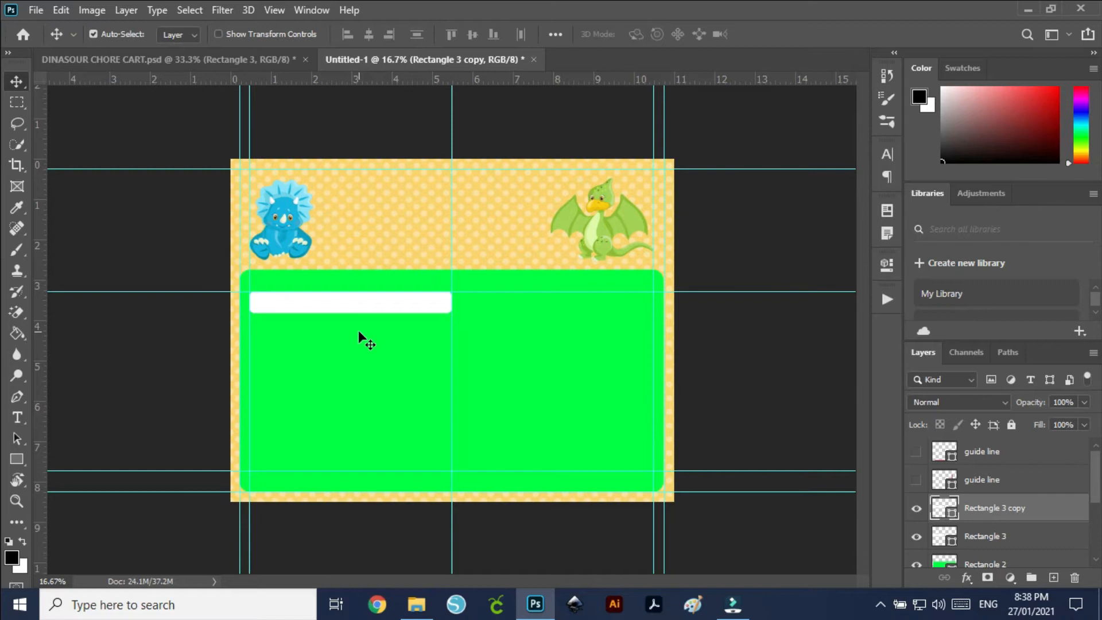
{"action": "left_click_drag", "start_coordinate": [335, 308], "coordinate": [329, 460]}
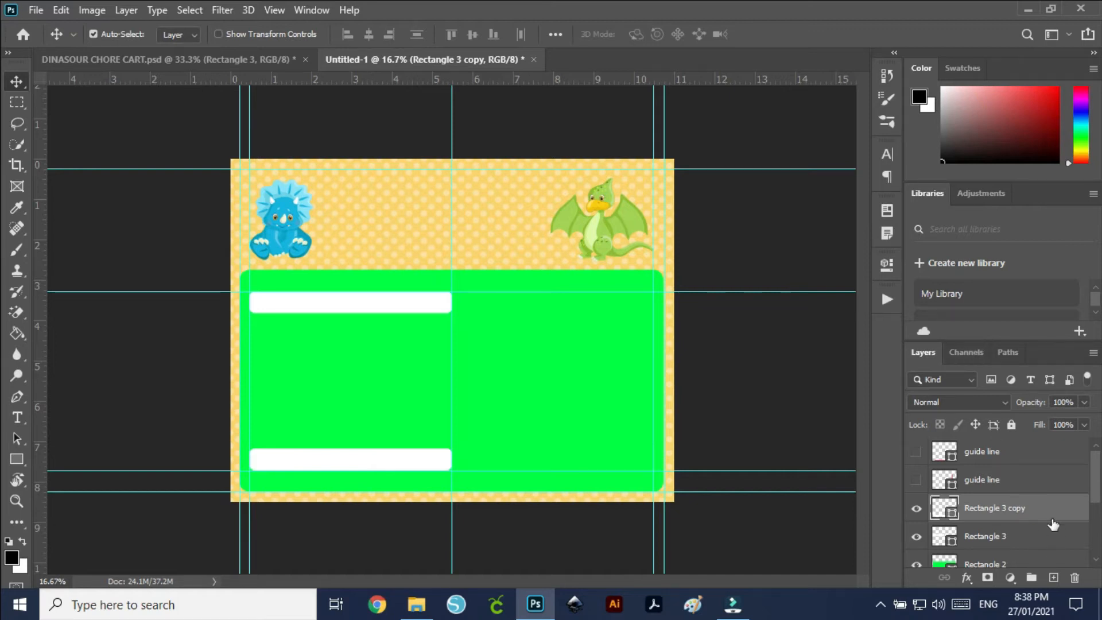
{"action": "key", "text": "ctrl+j"}
{"action": "key", "text": "ctrl+j"}
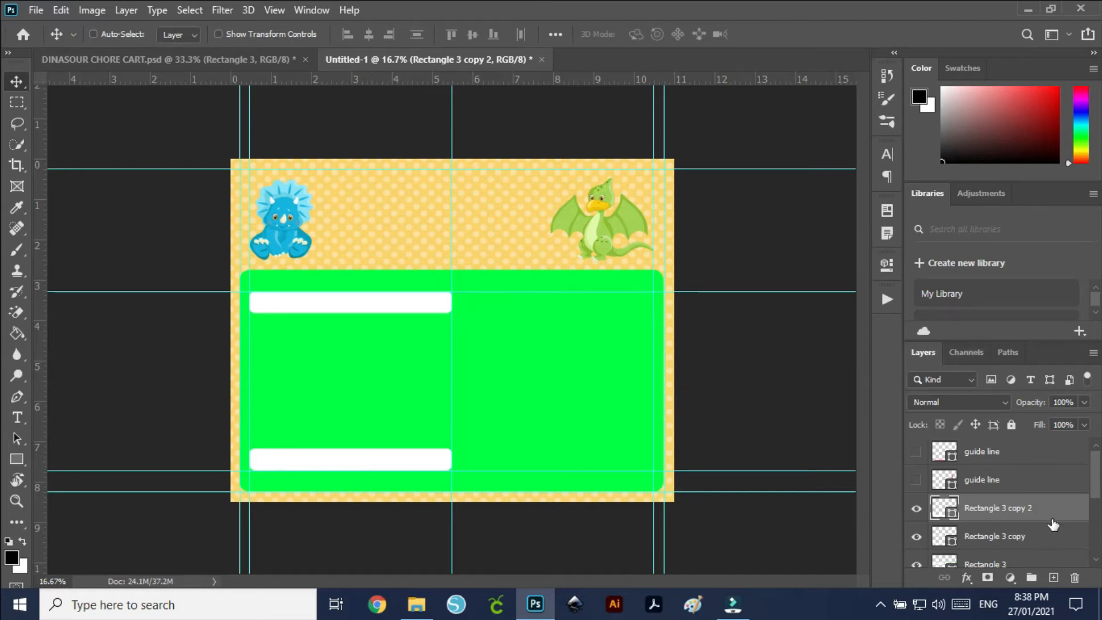
{"action": "key", "text": "ctrl+j"}
{"action": "key", "text": "ctrl+j"}
{"action": "key", "text": "ctrl+j"}
- Select all seven white bar layers and distribute them evenly in the vertical direction between the padding guides
{"action": "scroll", "coordinate": [1032, 482], "scroll_direction": "down", "scroll_amount": 2}
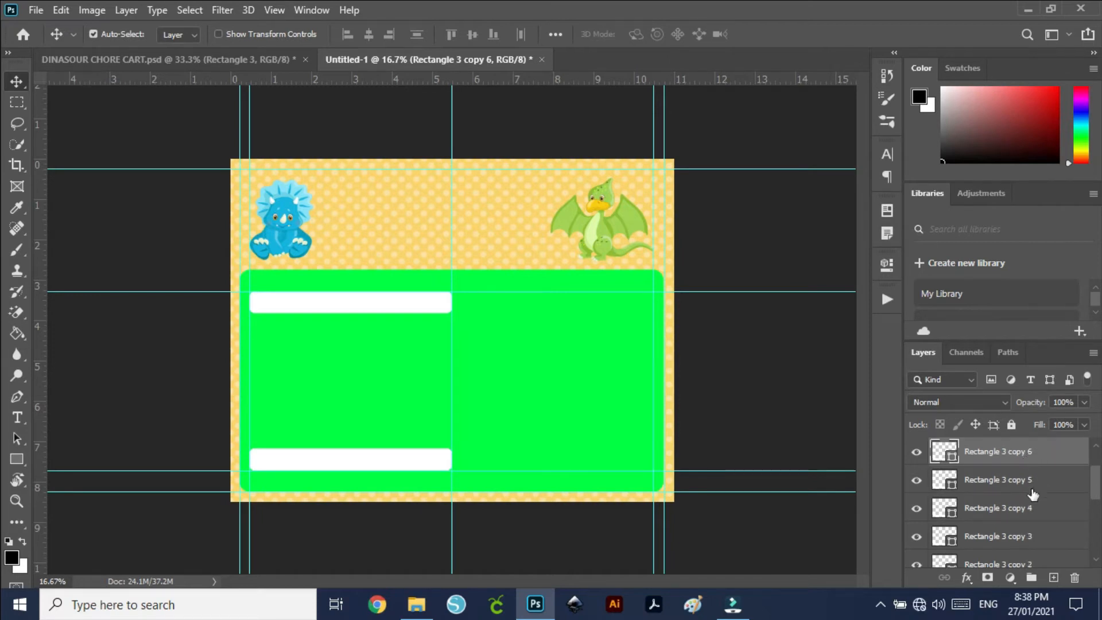
{"action": "scroll", "coordinate": [1033, 497], "scroll_direction": "down", "scroll_amount": 3}
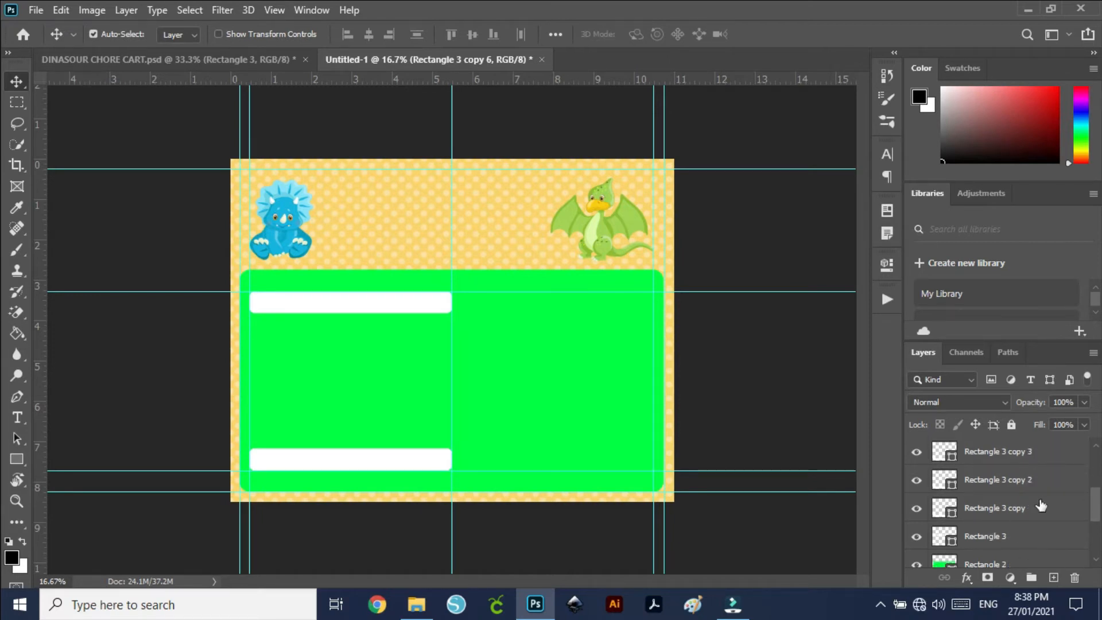
{"action": "scroll", "coordinate": [1040, 497], "scroll_direction": "down", "scroll_amount": 1}
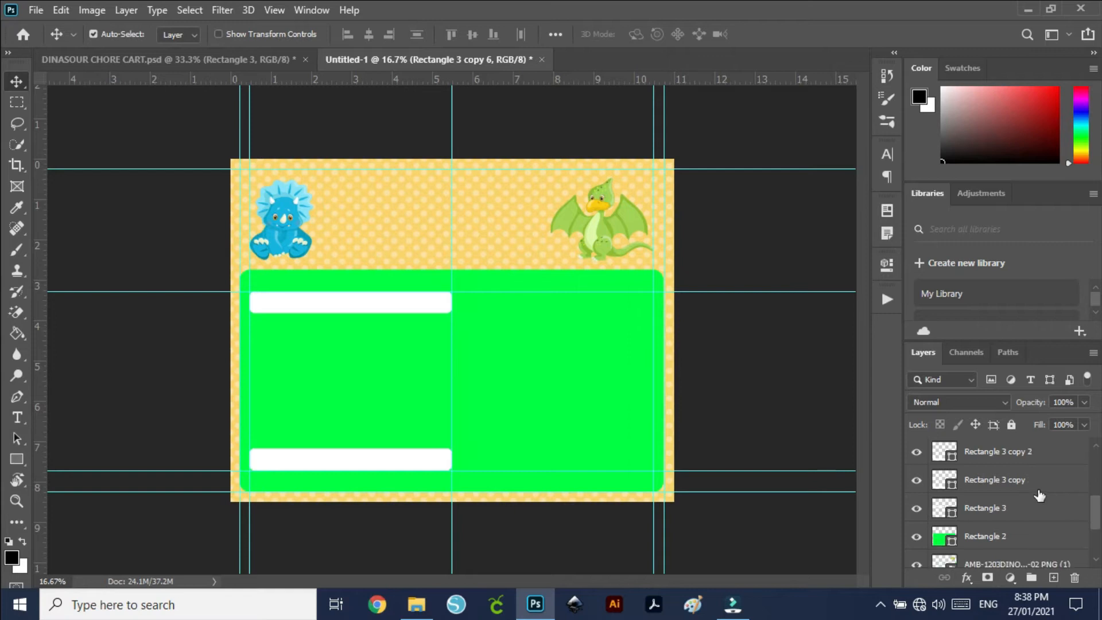
{"action": "left_click", "coordinate": [1022, 513], "text": "shift"}
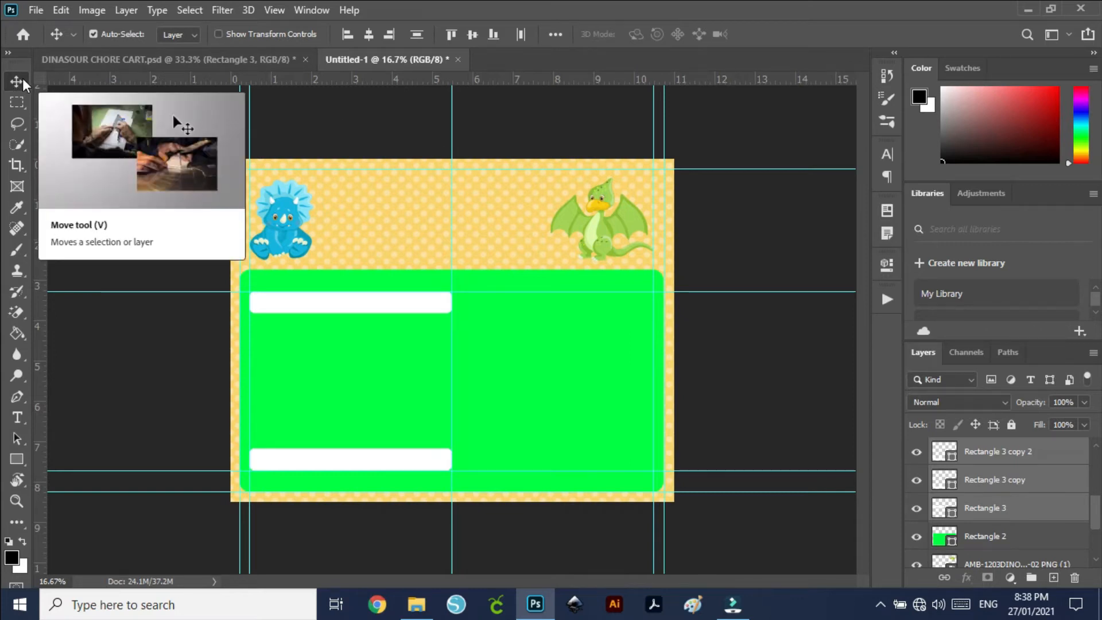
{"action": "left_click", "coordinate": [417, 35]}
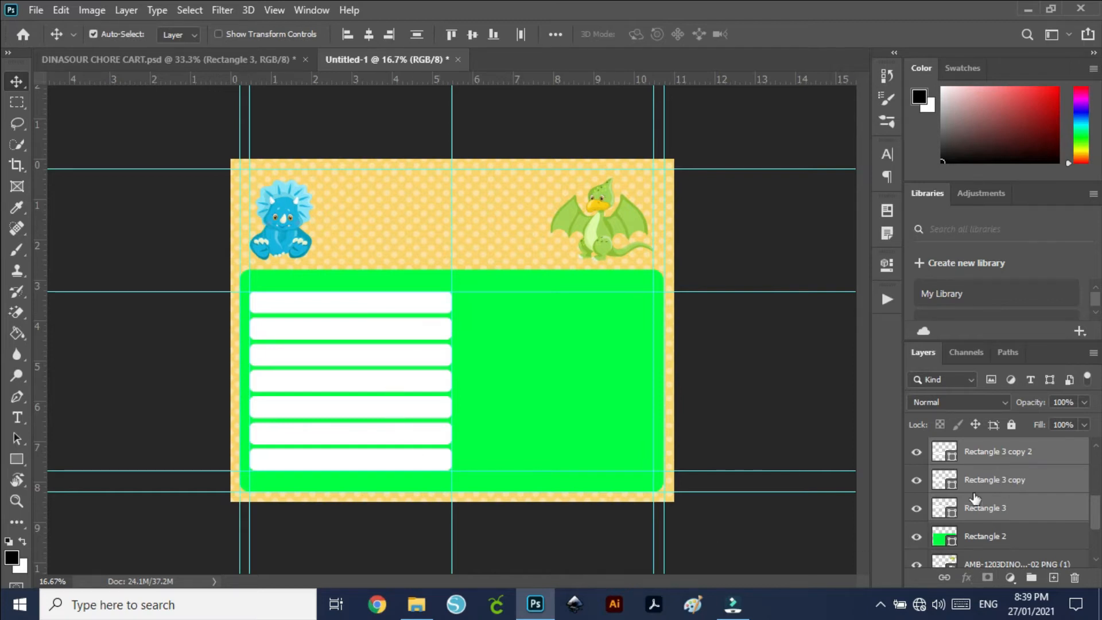
{"action": "left_click", "coordinate": [1060, 509]}
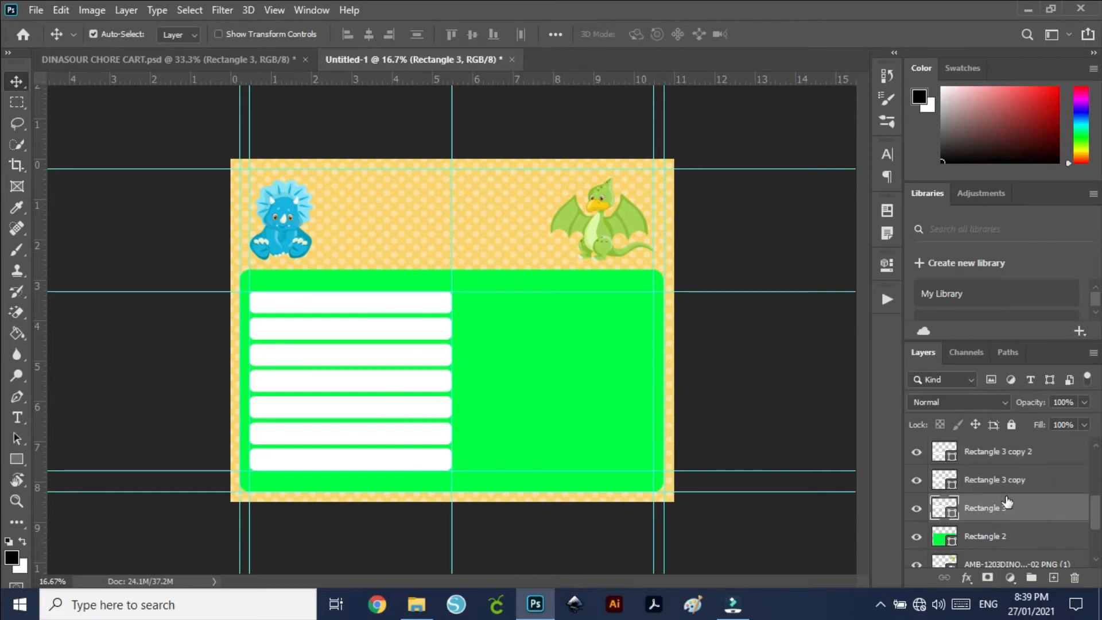
- Select all seven white bar layers and put them in a layer group
{"action": "scroll", "coordinate": [1039, 516], "scroll_direction": "up", "scroll_amount": 5}
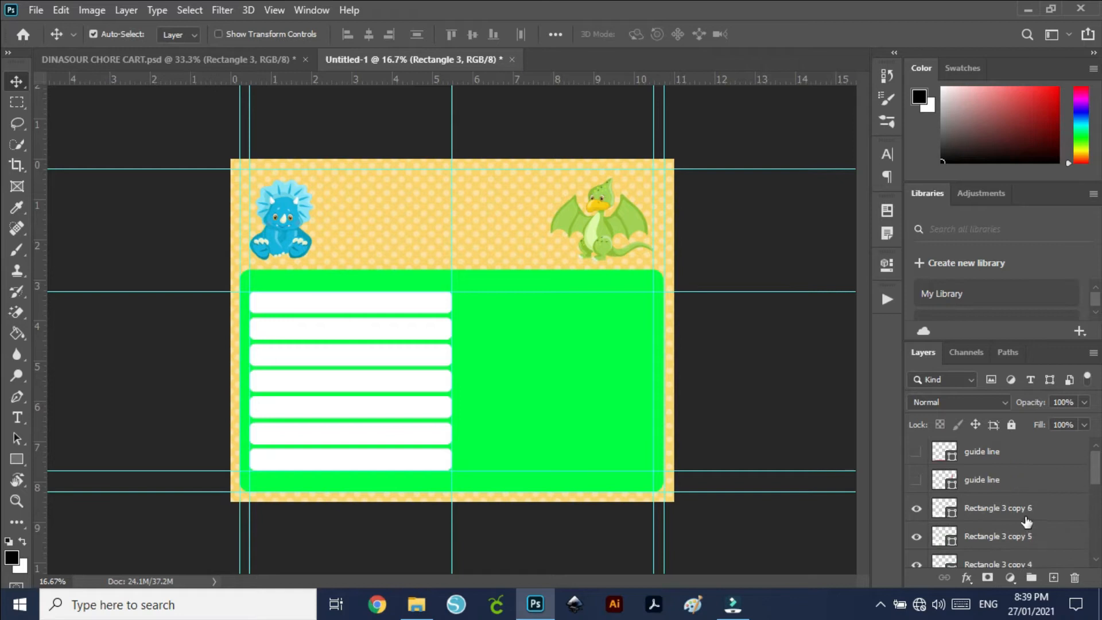
{"action": "left_click", "coordinate": [983, 509], "text": "shift"}
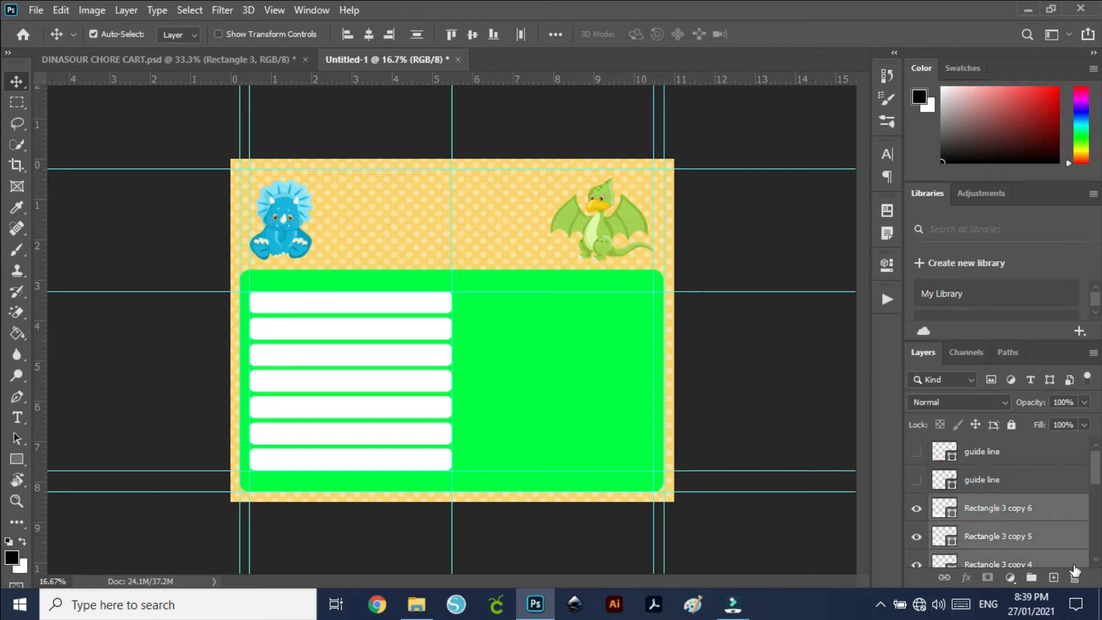
{"action": "left_click", "coordinate": [1031, 577]}
- Rename the new group of white bars as CHORE WHITE LINES
{"action": "double_click", "coordinate": [970, 505]}
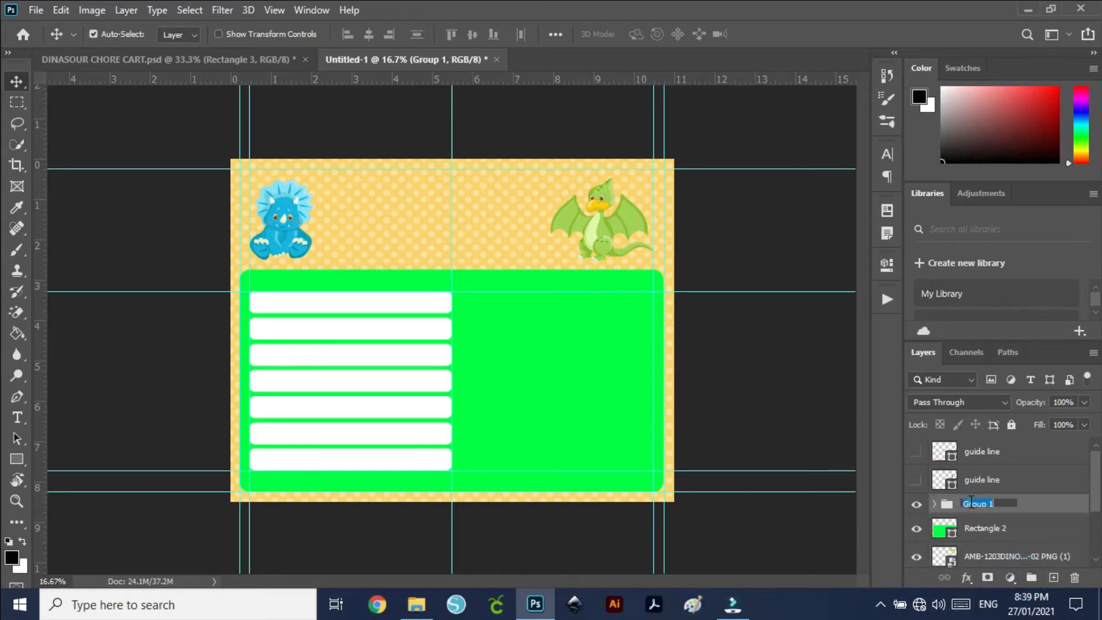
{"action": "type", "text": "DET"}
{"action": "key", "text": "BackSpace"}
{"action": "key", "text": "BackSpace"}
{"action": "key", "text": "BackSpace"}
{"action": "key", "text": "BackSpace"}
{"action": "type", "text": "CHORE L"}
{"action": "type", "text": "INE"}
{"action": "key", "text": "BackSpace"}
{"action": "key", "text": "BackSpace"}
{"action": "key", "text": "BackSpace"}
{"action": "key", "text": "BackSpace"}
{"action": "type", "text": "WHITE LINES"}
{"action": "key", "text": "Return"}
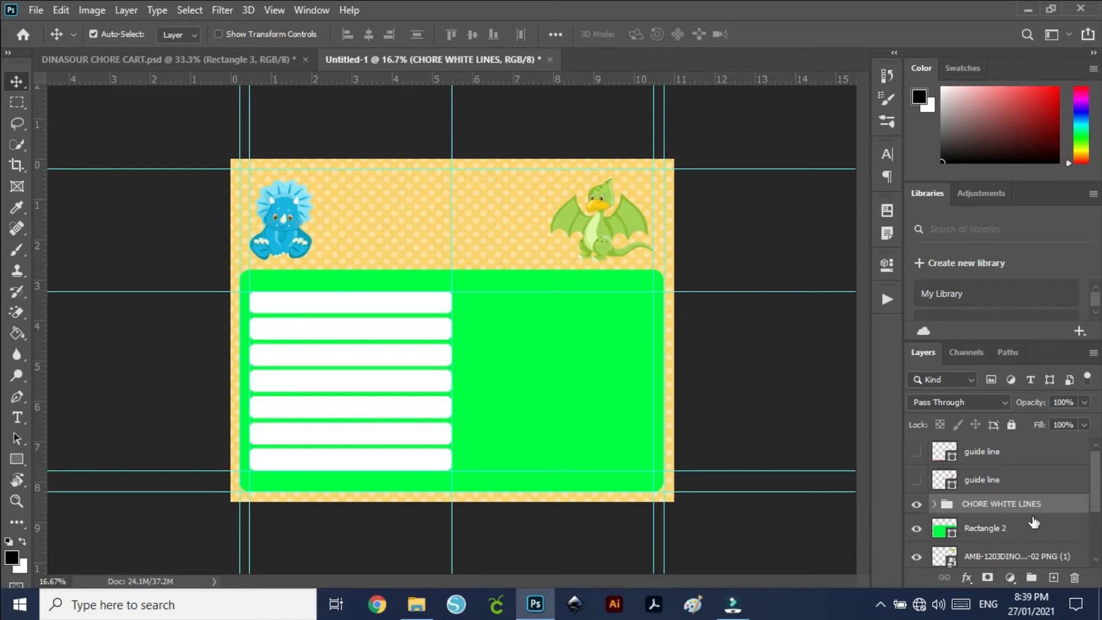
- Show the vertical pink spacer's guide line layer and rename it GUIDE LINES 0.250 IN
{"action": "left_click", "coordinate": [917, 482]}
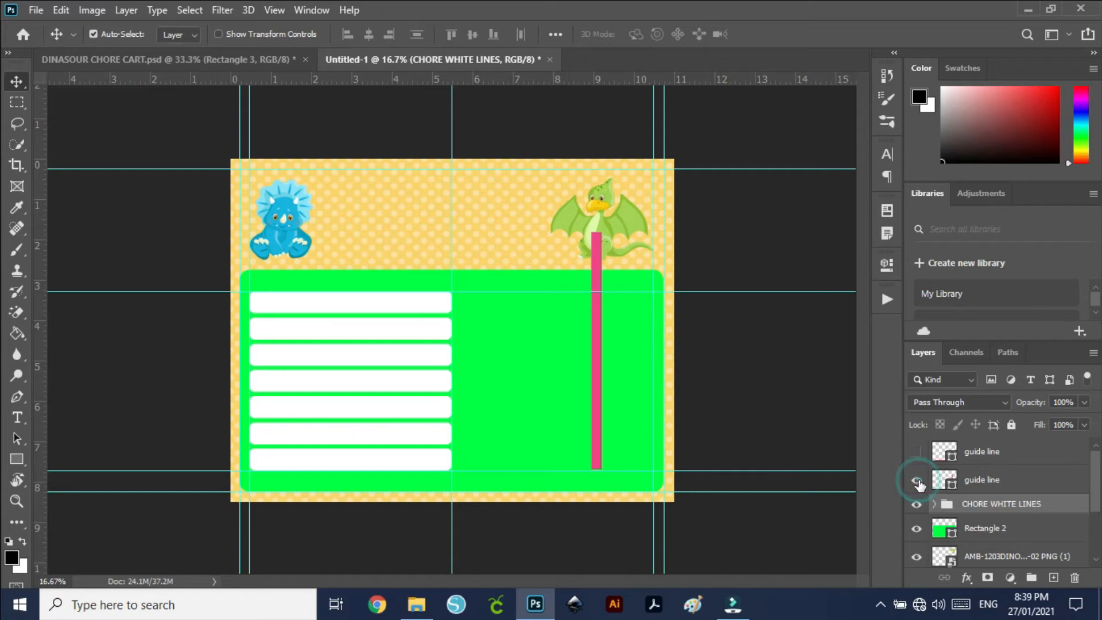
{"action": "double_click", "coordinate": [985, 482]}
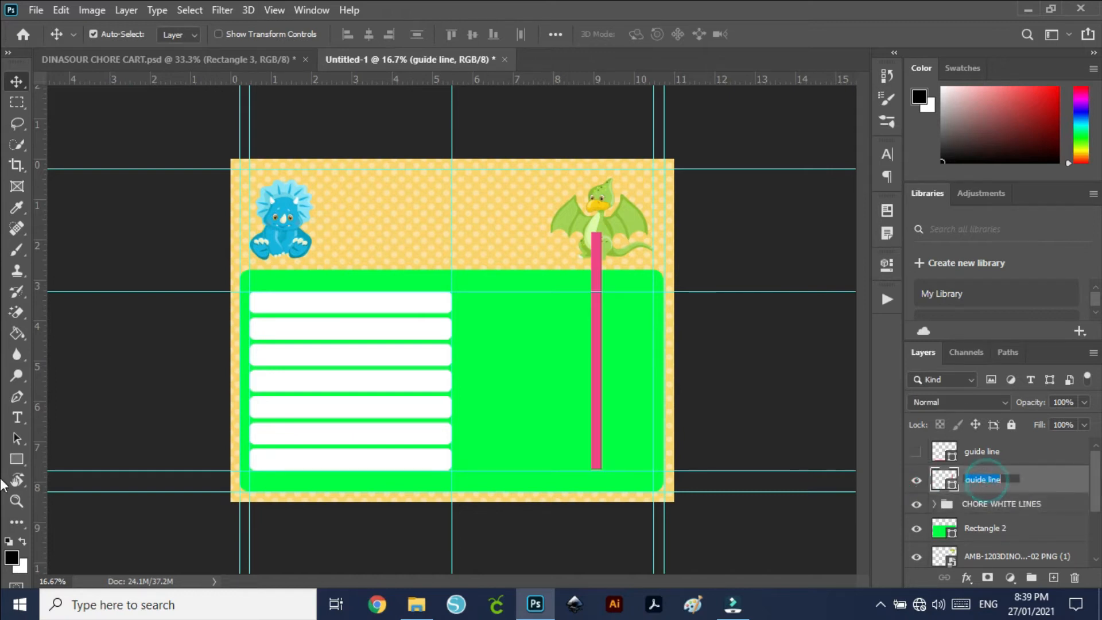
{"action": "type", "text": "GUIDE LINES"}
{"action": "type", "text": "0.25"}
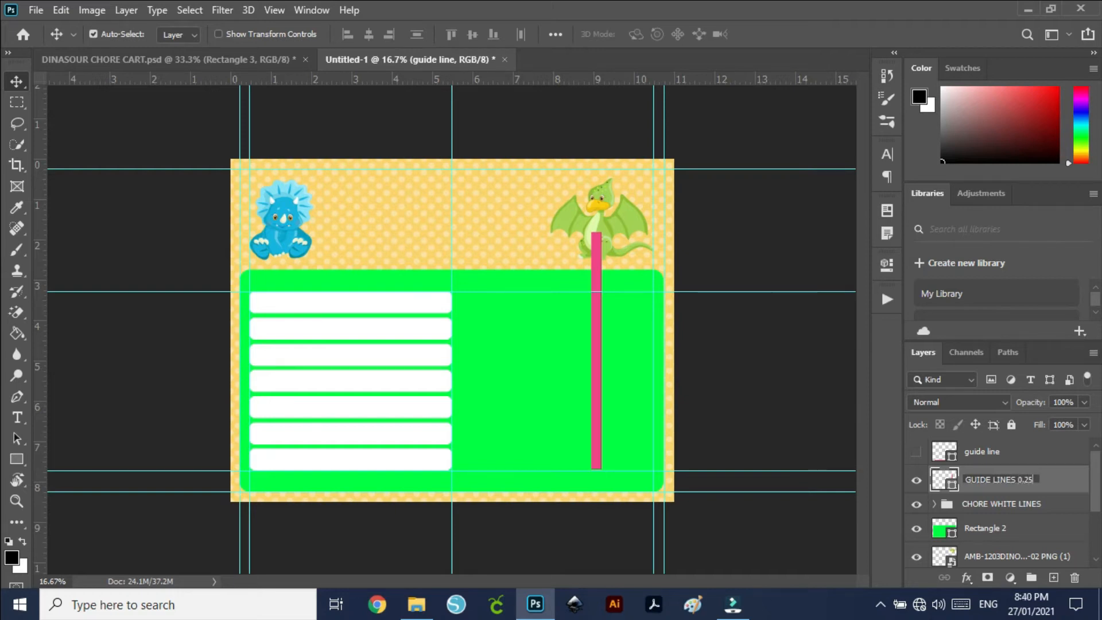
{"action": "type", "text": "0 IN"}
{"action": "key", "text": "Return"}
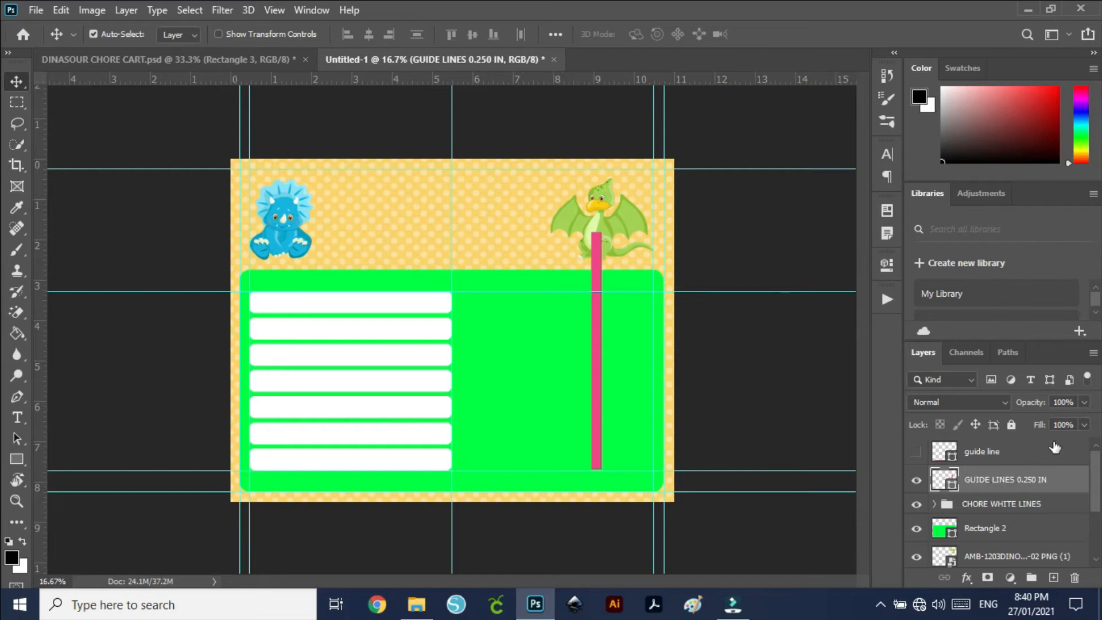
- Rename the hidden guide line layer of the thicker horizontal pink spacer as GUIDE LINES 0.527 IN
{"action": "left_click", "coordinate": [917, 451]}
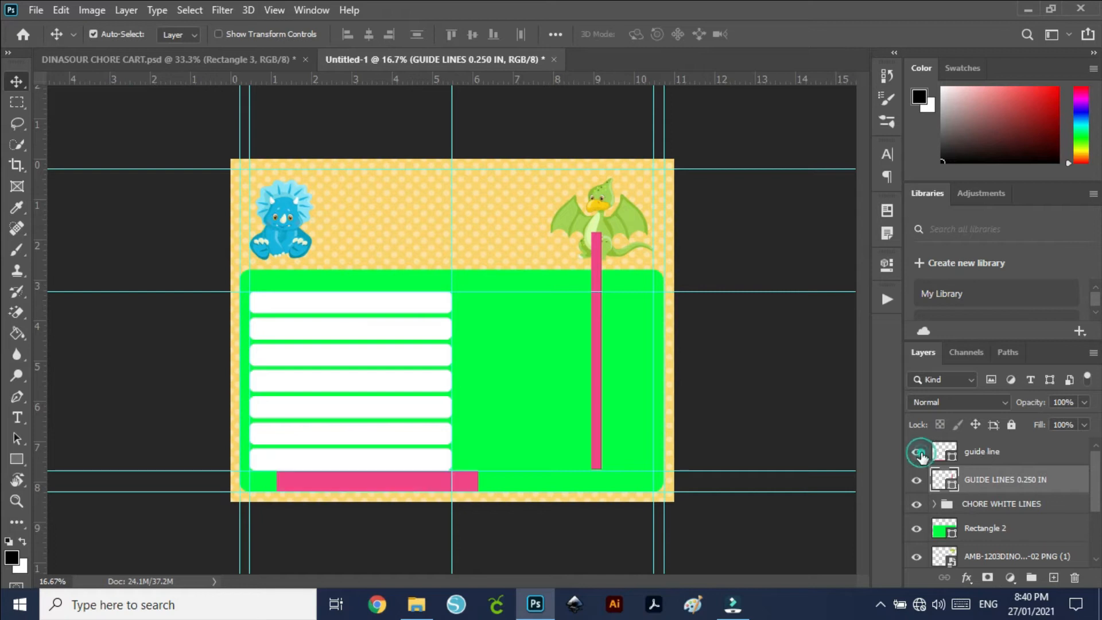
{"action": "left_click", "coordinate": [916, 452]}
{"action": "double_click", "coordinate": [993, 453]}
{"action": "type", "text": "GUIDE LINES "}
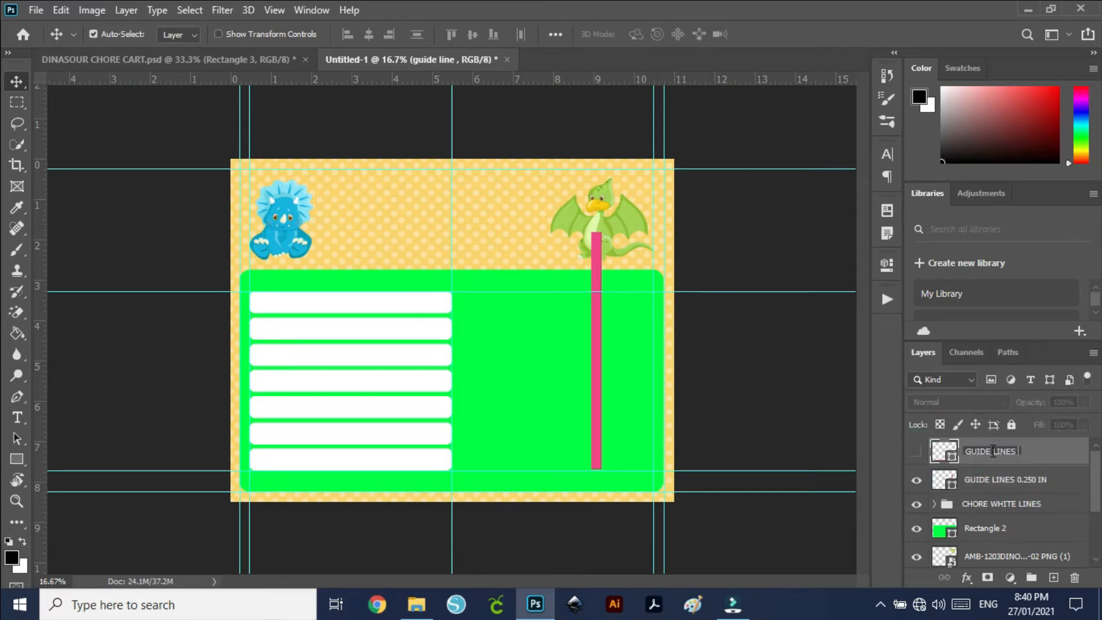
{"action": "type", "text": "0.527 IN"}
{"action": "key", "text": "Return"}
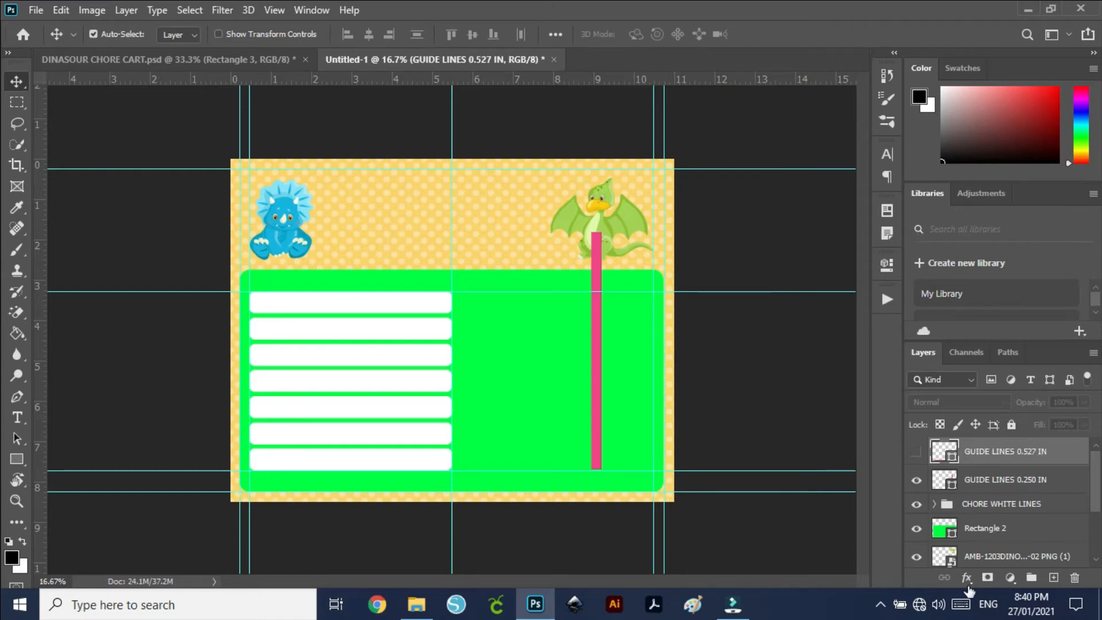
- Using the pink 0.250 in spacer, replace the vertical guide at the white bars' right end with one 0.25 in further right, and hide the spacer
{"action": "left_click_drag", "start_coordinate": [596, 331], "coordinate": [460, 362]}
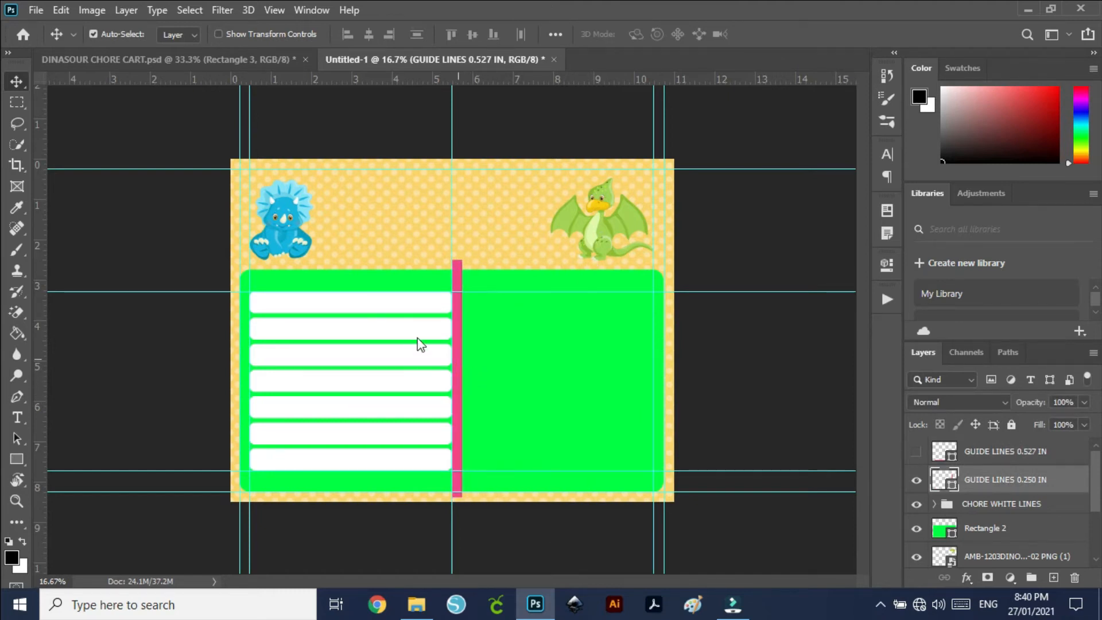
{"action": "left_click_drag", "start_coordinate": [36, 264], "coordinate": [465, 313]}
{"action": "left_click", "coordinate": [913, 482]}
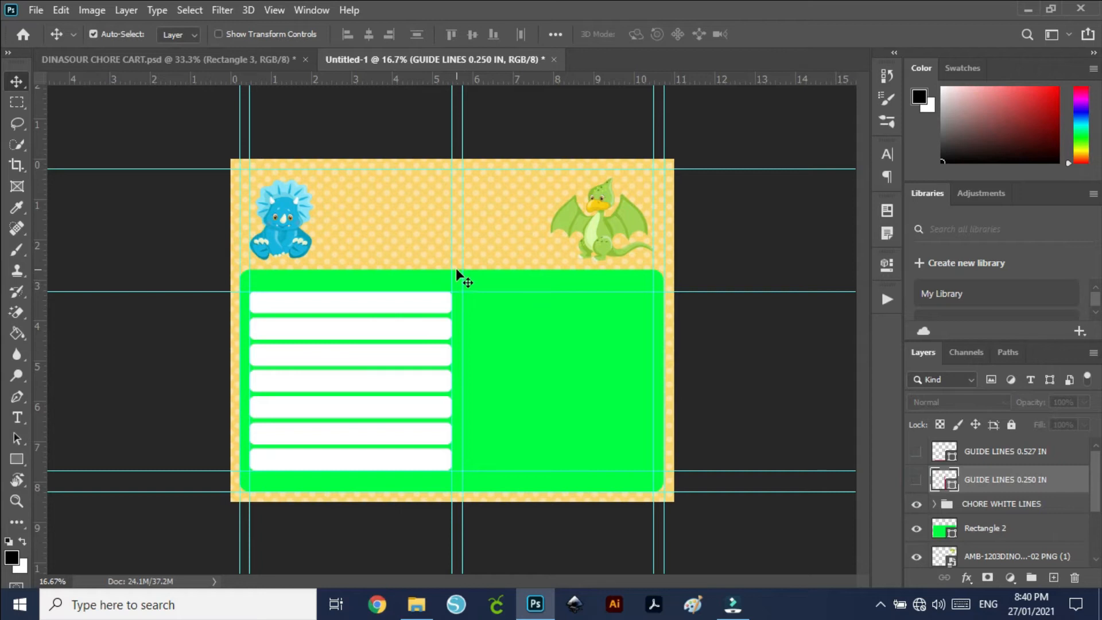
{"action": "left_click_drag", "start_coordinate": [452, 260], "coordinate": [37, 217]}
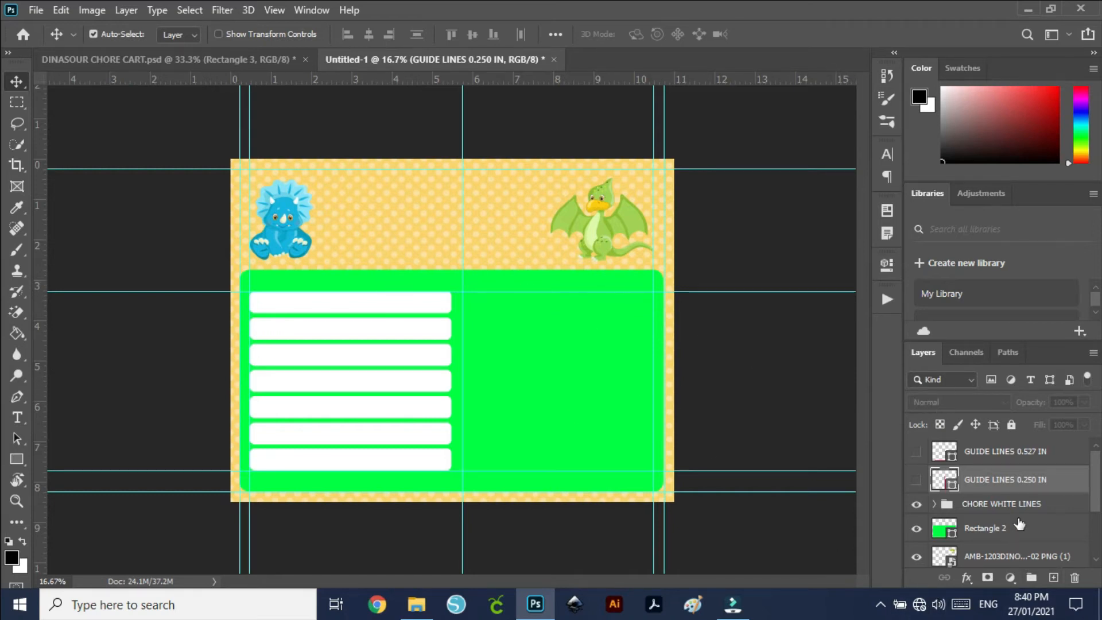
- On a new layer above the white bars group, create a white rectangle 0.58 in wide and 0.570 in high
{"action": "left_click", "coordinate": [979, 508]}
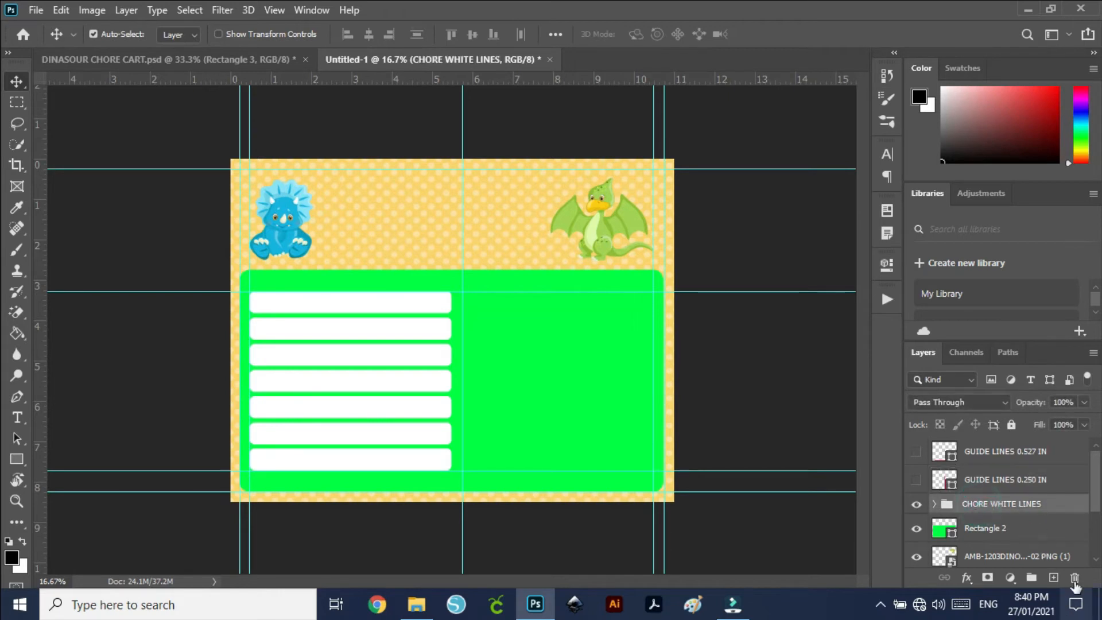
{"action": "left_click", "coordinate": [1053, 577]}
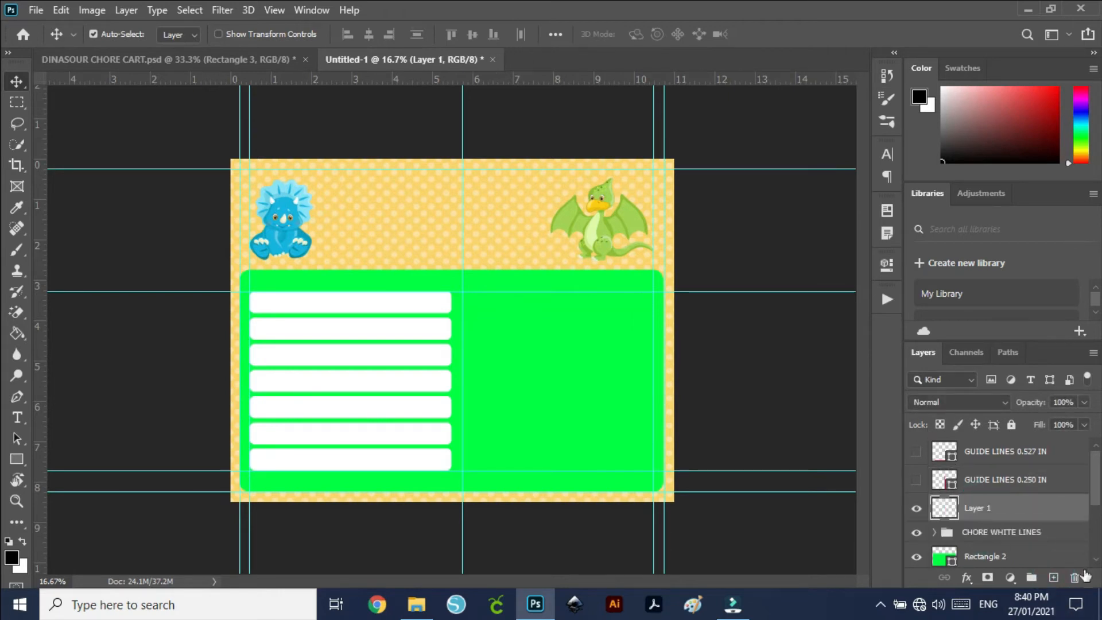
{"action": "left_click", "coordinate": [16, 460]}
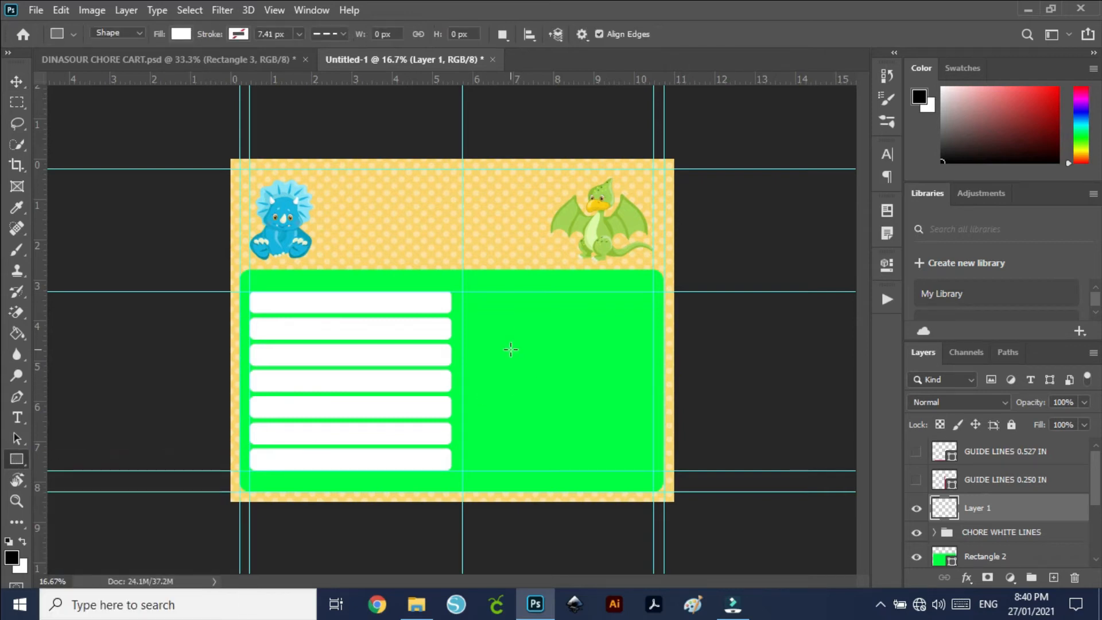
{"action": "left_click", "coordinate": [524, 327]}
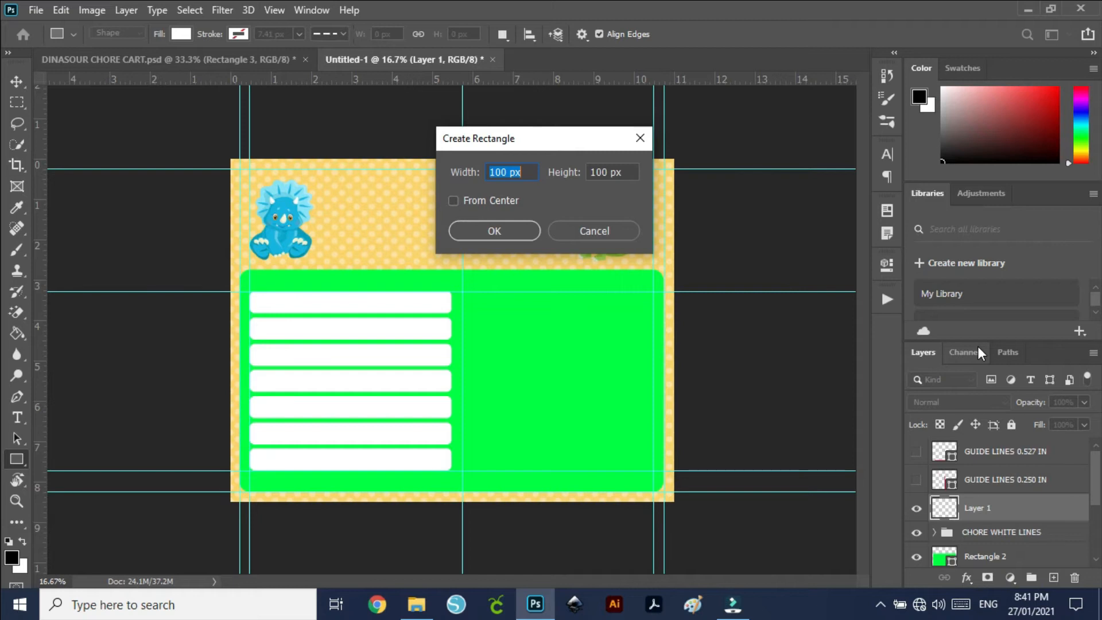
{"action": "type", "text": "0.58"}
{"action": "key", "text": "Tab"}
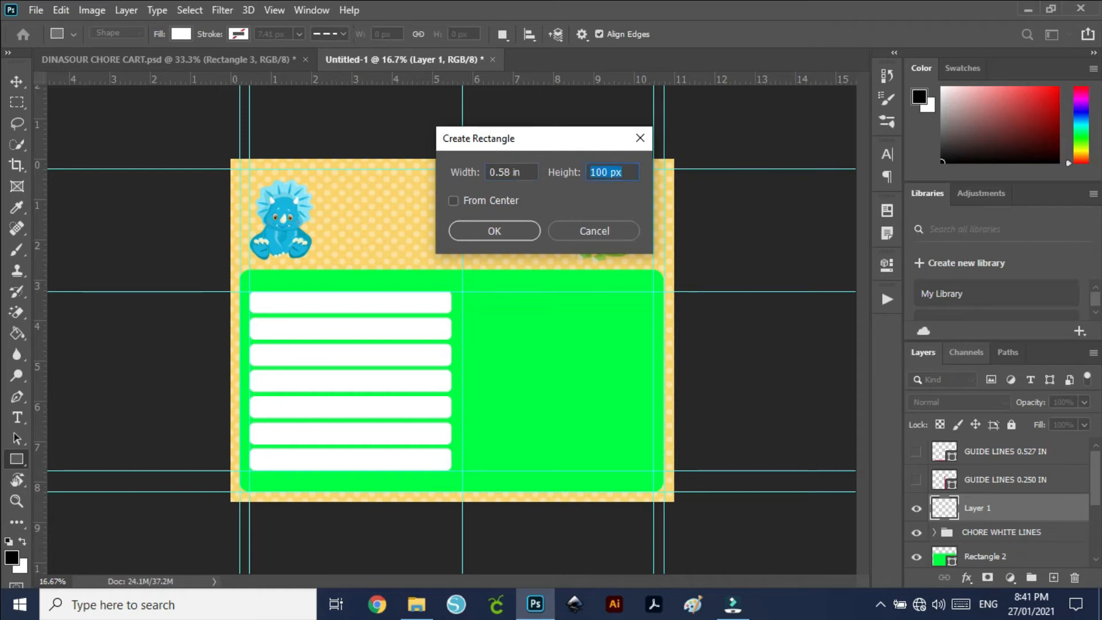
{"action": "type", "text": "0.570IN"}
{"action": "key", "text": "Return"}
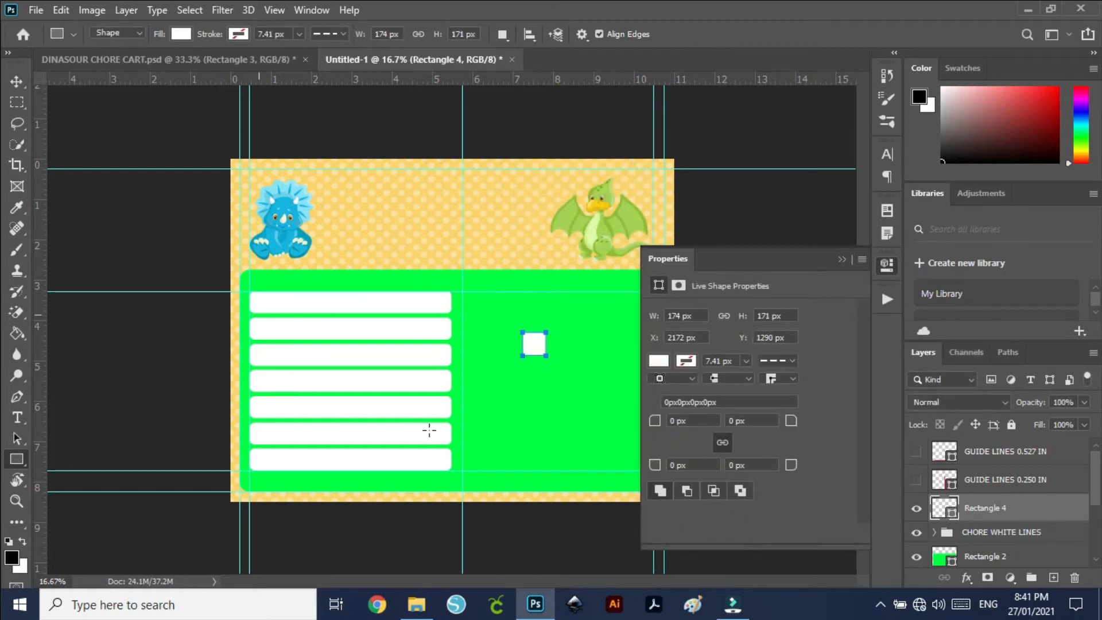
- Slightly round the small white square's corners and move it against the new vertical guide, level with the top of the first white bar
{"action": "left_click_drag", "start_coordinate": [657, 423], "coordinate": [671, 426]}
{"action": "left_click", "coordinate": [842, 260]}
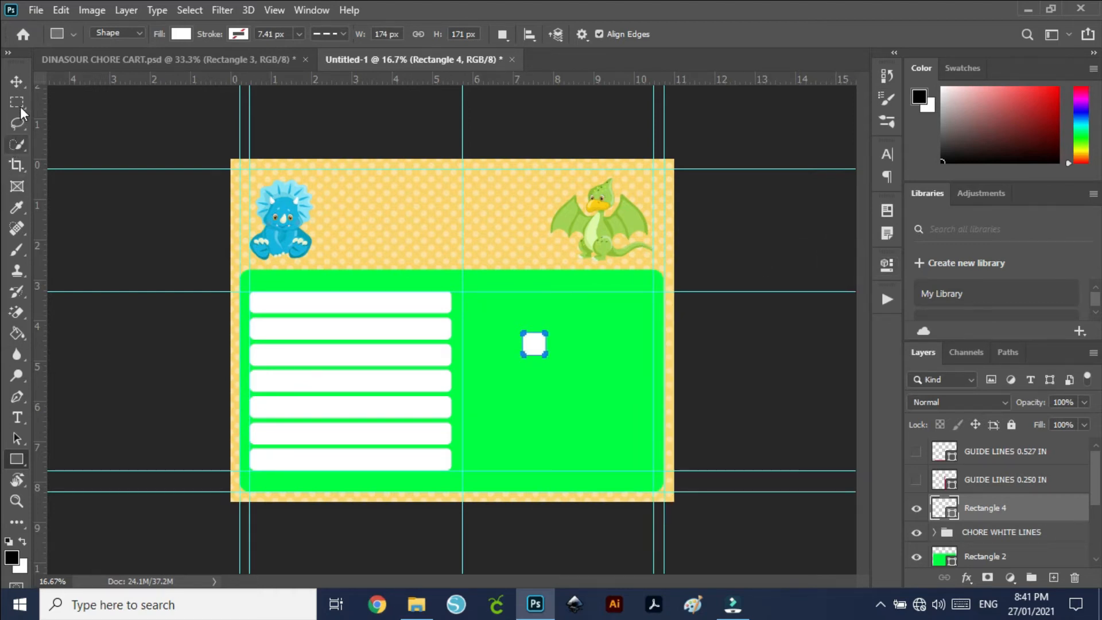
{"action": "left_click", "coordinate": [16, 80]}
{"action": "left_click_drag", "start_coordinate": [533, 344], "coordinate": [475, 309]}
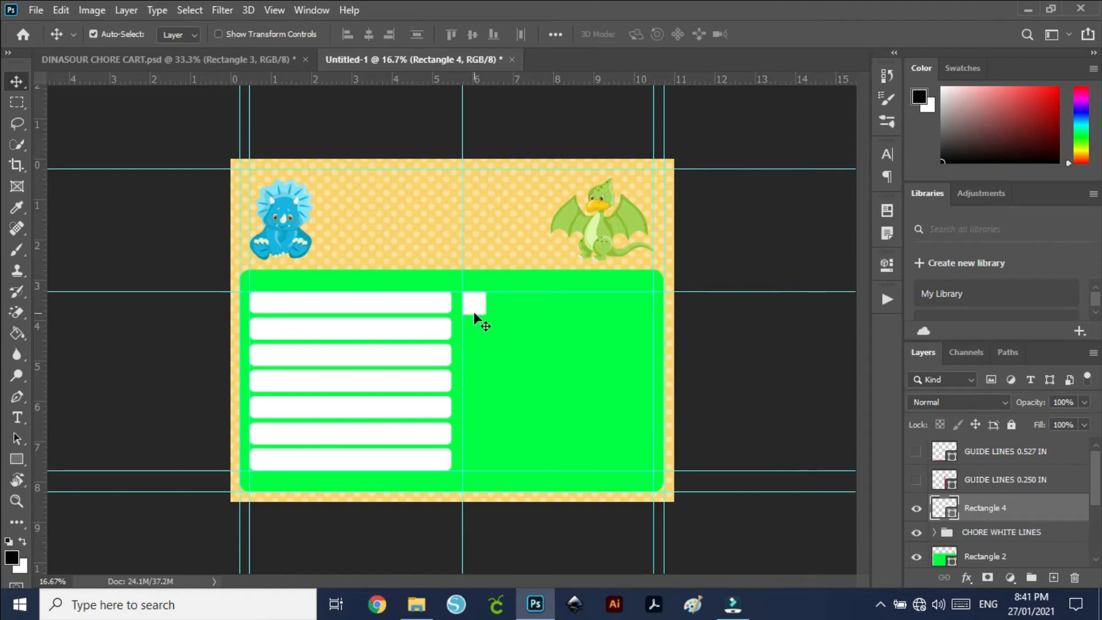
- Place a horizontal guide along the small white square's lower edge to compare its height with the first white bar
{"action": "left_click_drag", "start_coordinate": [499, 81], "coordinate": [504, 314]}
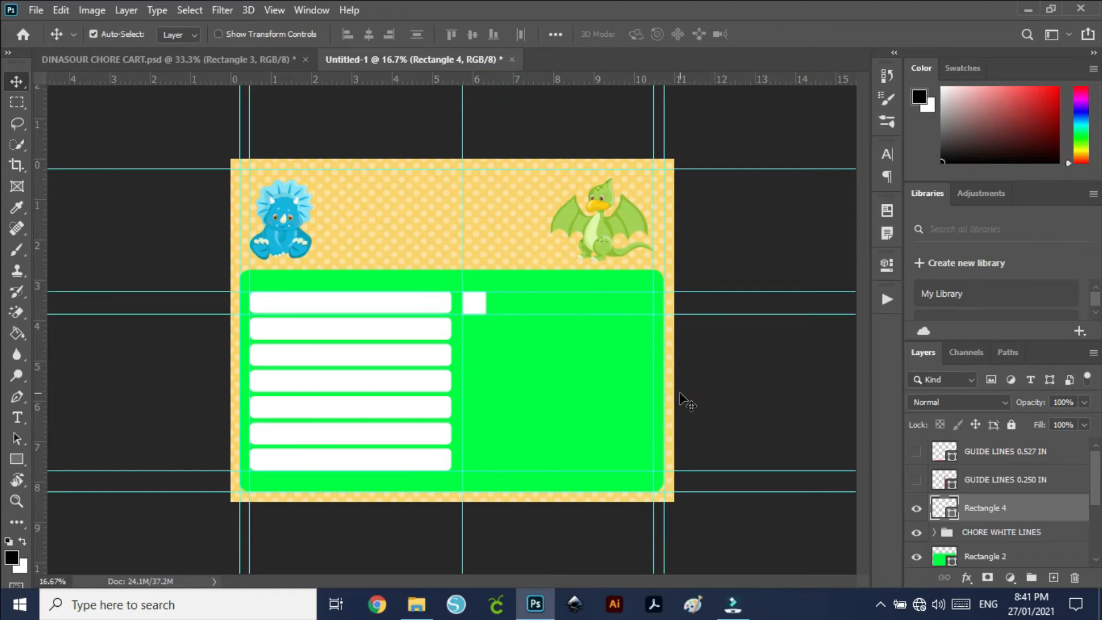
{"action": "key", "text": "ctrl+plus"}
{"action": "key", "text": "ctrl+plus"}
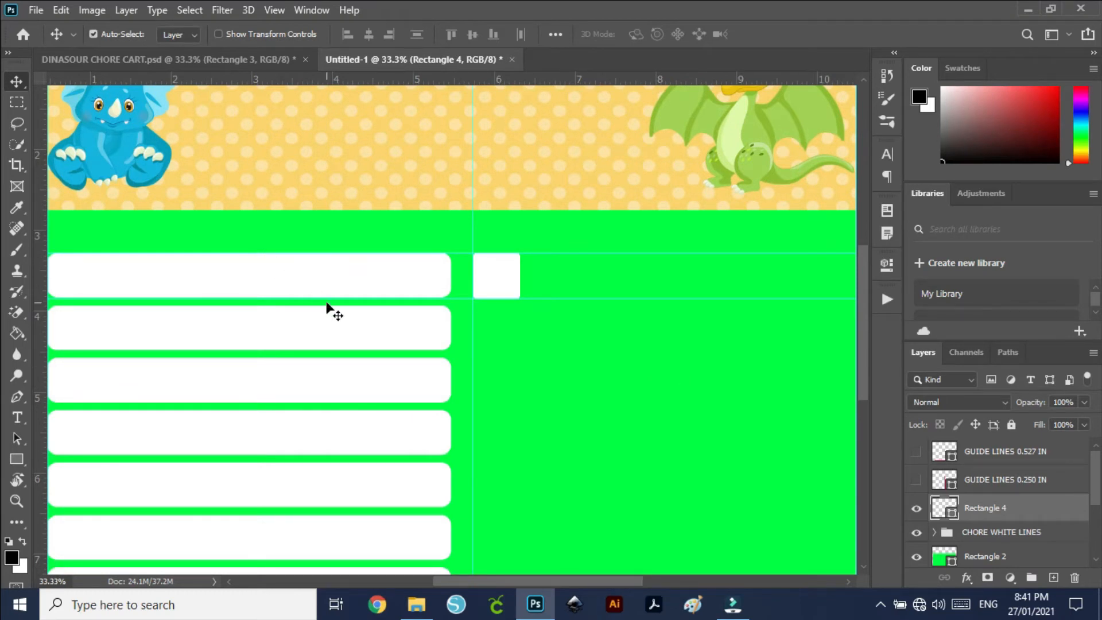
{"action": "left_click", "coordinate": [310, 281]}
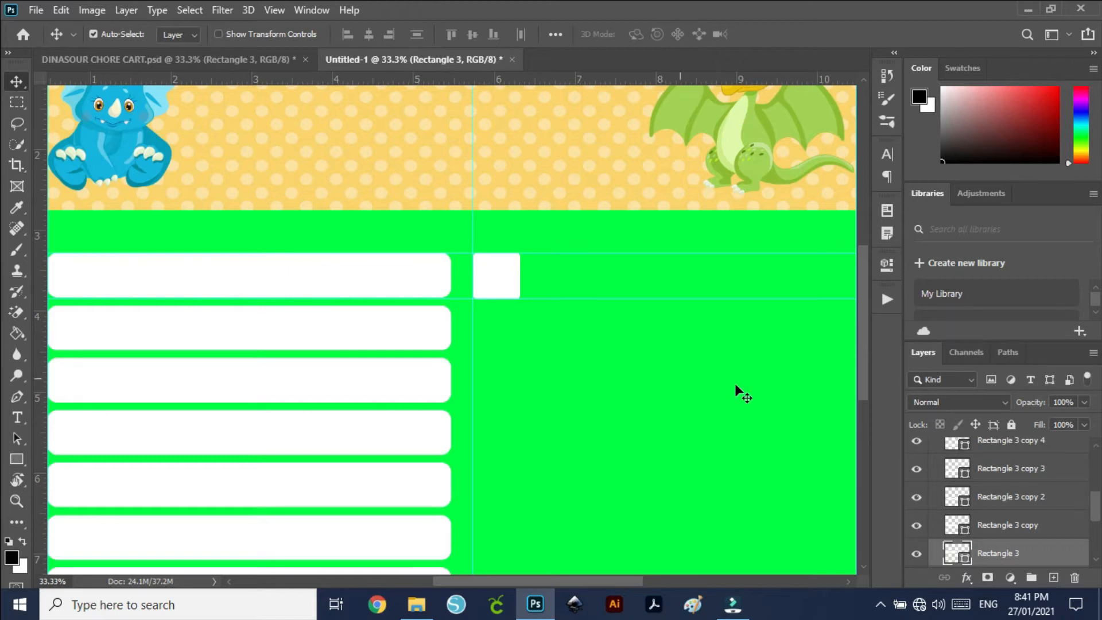
{"action": "left_click_drag", "start_coordinate": [611, 577], "coordinate": [646, 585]}
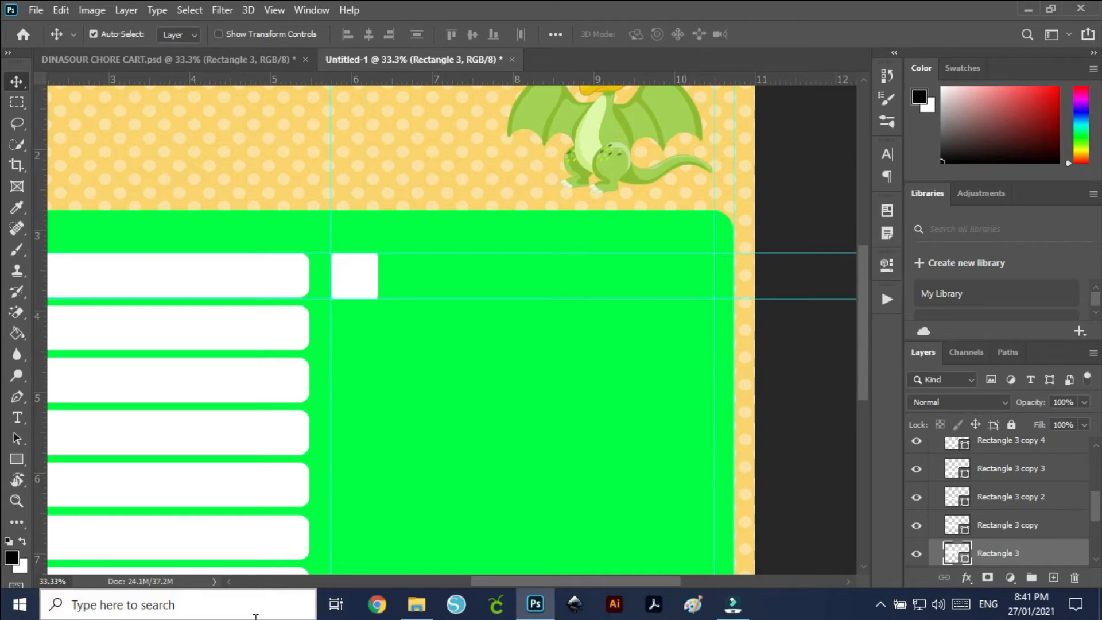
- Duplicate the small white square and move the copy across the same row to the right padding guide
{"action": "left_click", "coordinate": [357, 280]}
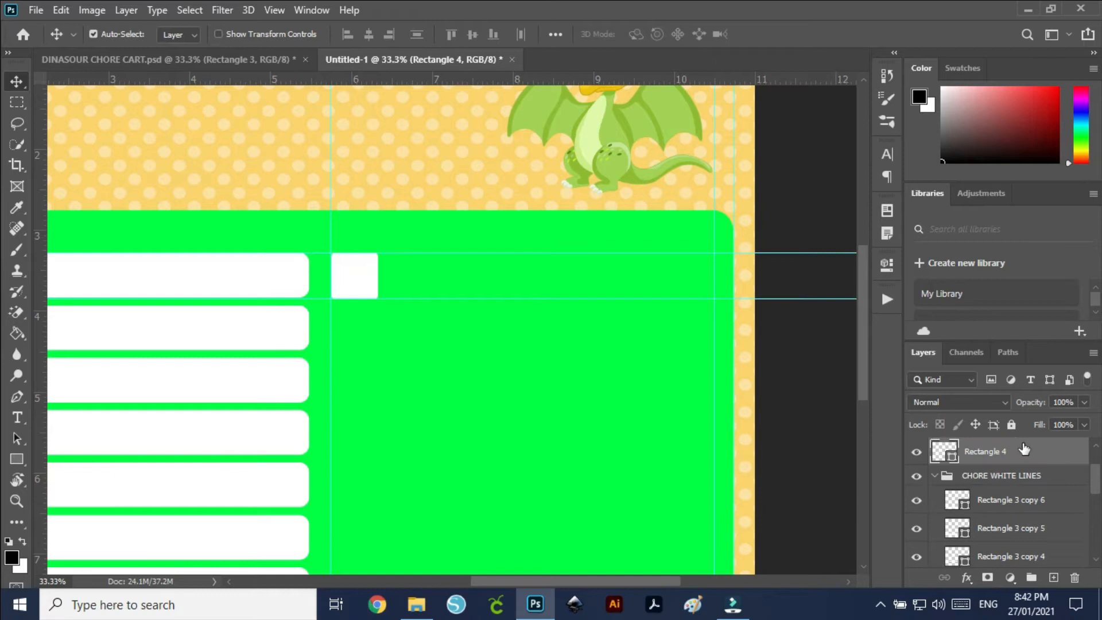
{"action": "left_click_drag", "start_coordinate": [1024, 451], "coordinate": [1055, 582]}
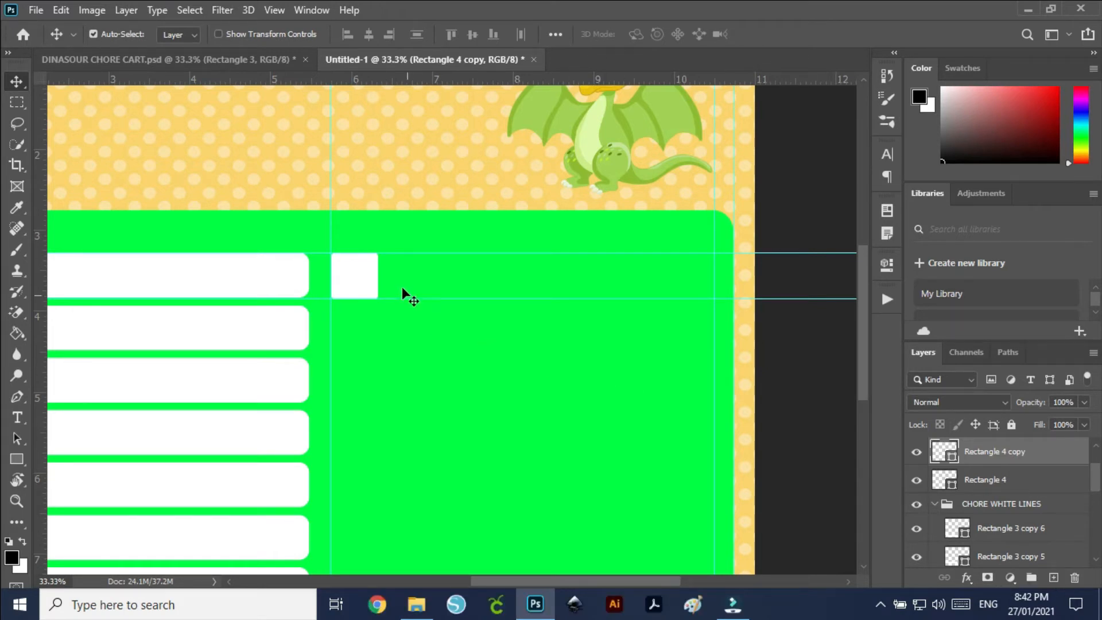
{"action": "left_click_drag", "start_coordinate": [356, 286], "coordinate": [689, 321]}
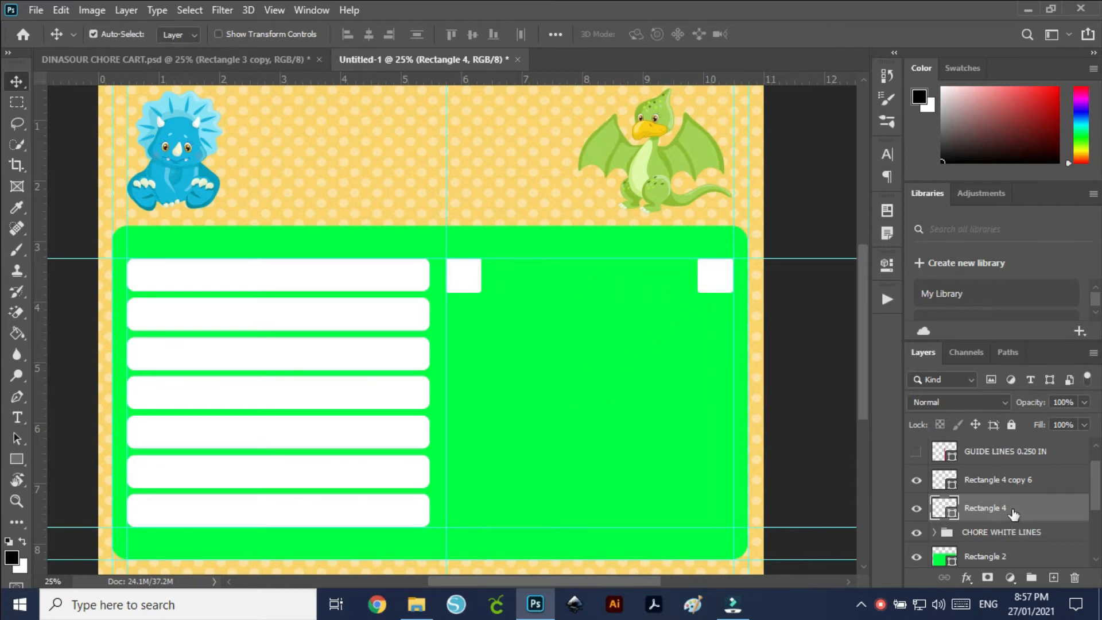
- Make five more copies of the first small white square in place
{"action": "key", "text": "ctrl+j"}
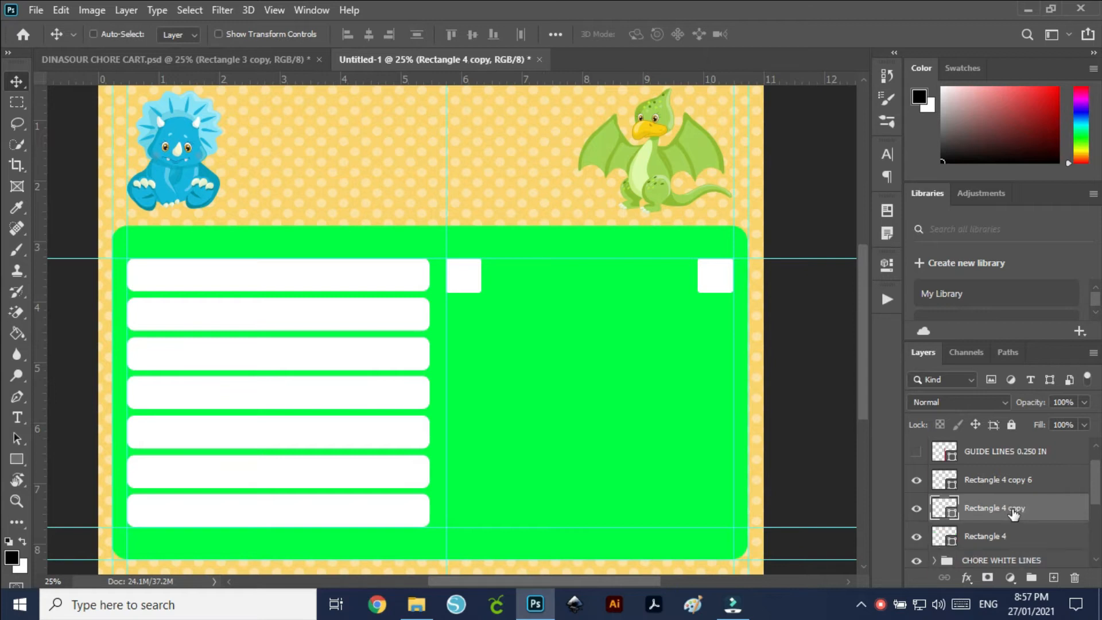
{"action": "key", "text": "ctrl+j"}
{"action": "key", "text": "ctrl+j"}
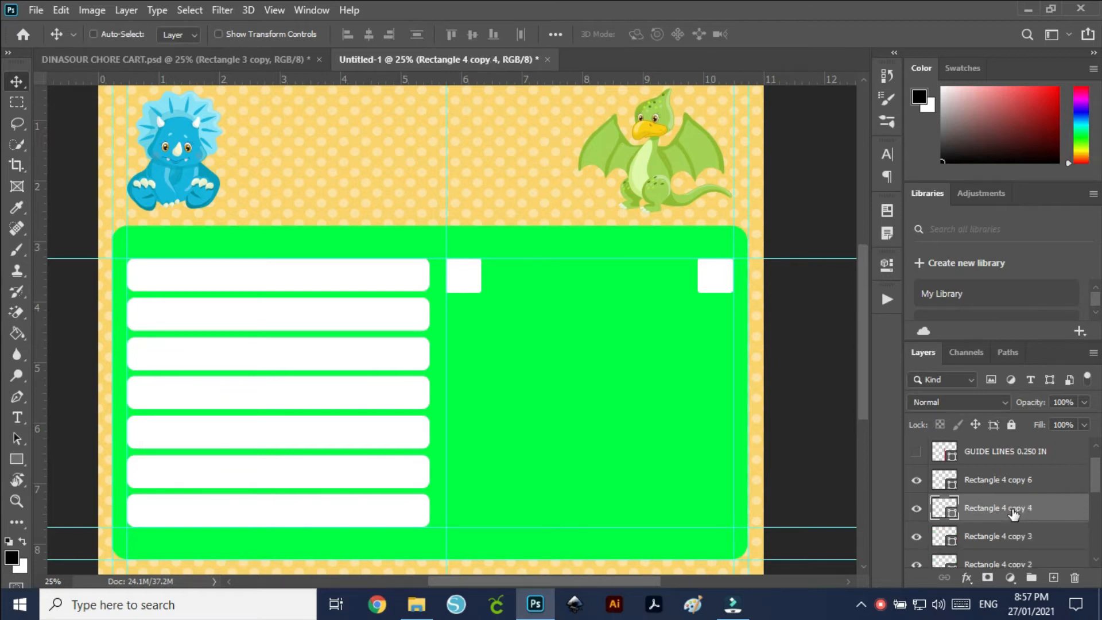
- Select all seven small square layers and distribute them evenly in the horizontal direction across the row
{"action": "left_click", "coordinate": [987, 480]}
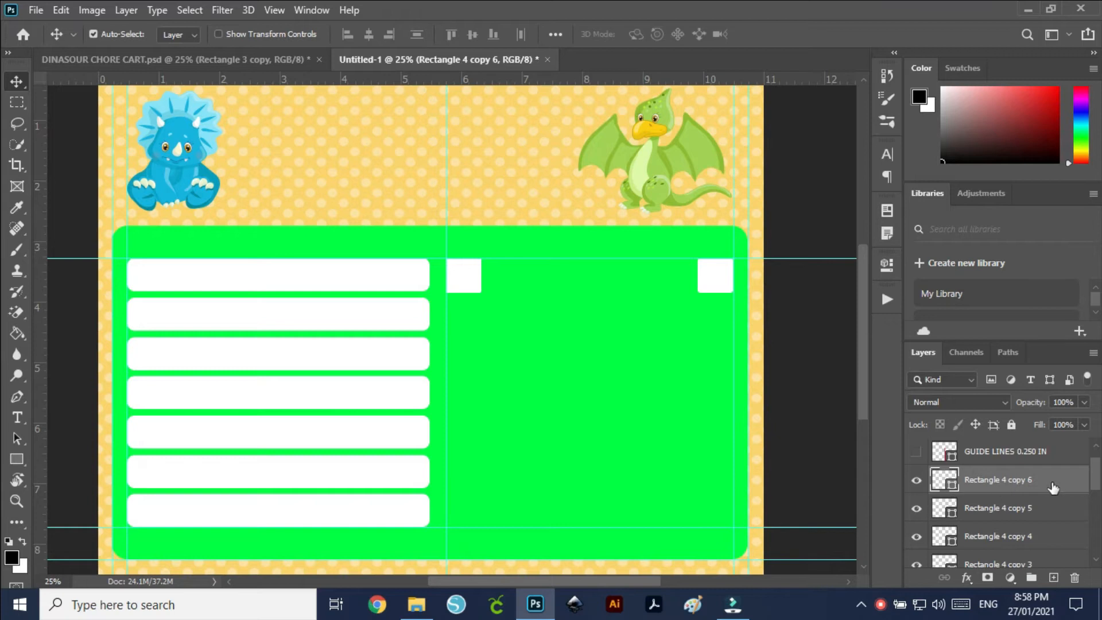
{"action": "scroll", "coordinate": [1016, 485], "scroll_direction": "down", "scroll_amount": 4}
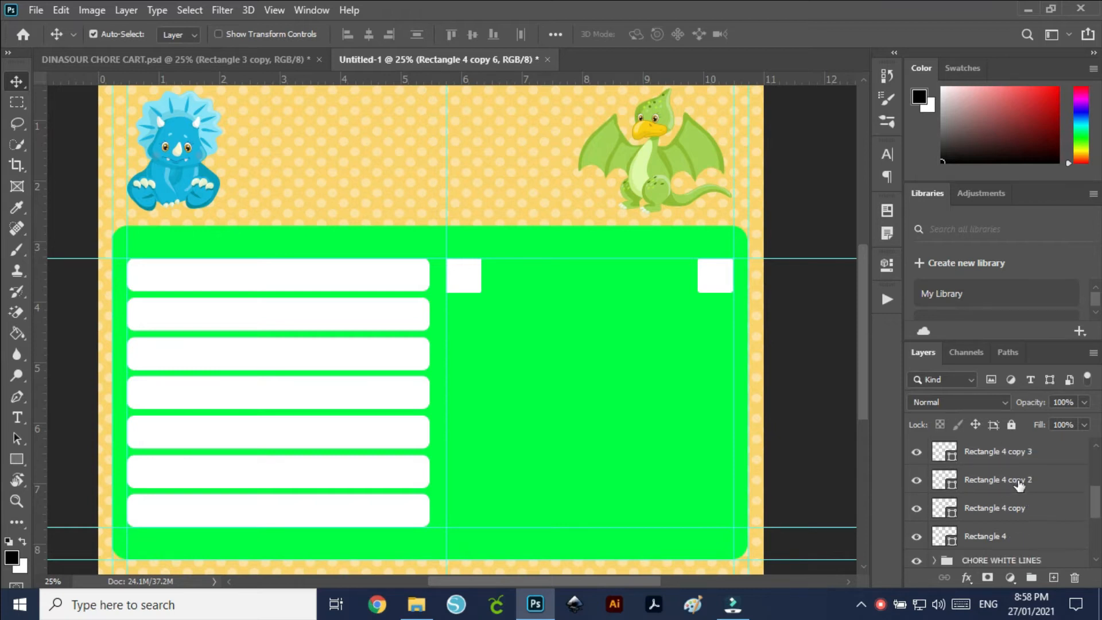
{"action": "left_click", "coordinate": [1007, 538], "text": "shift"}
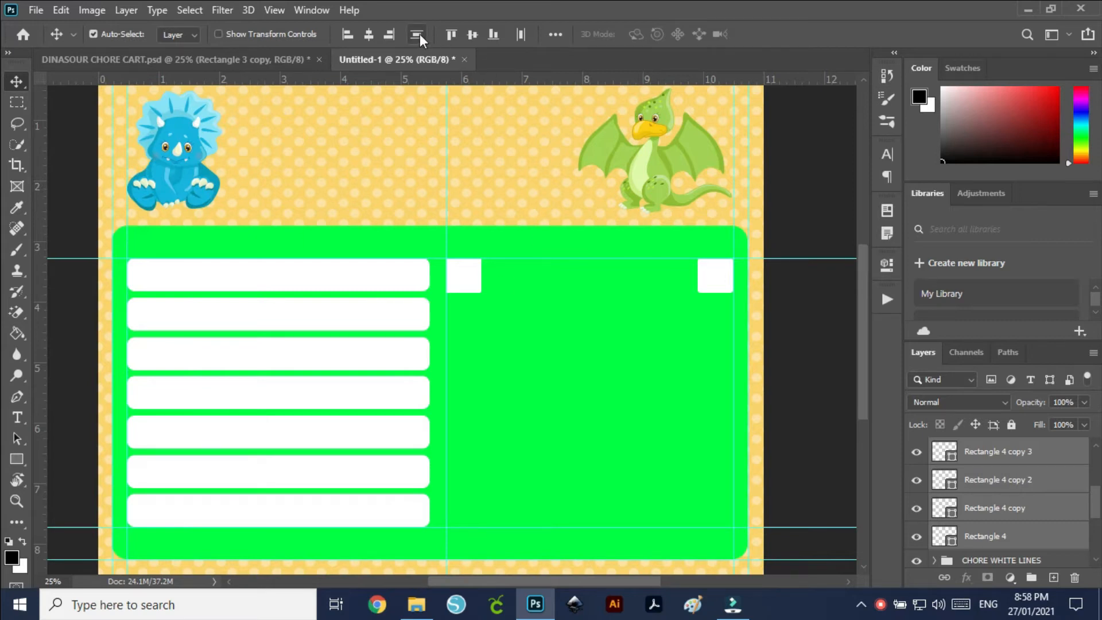
{"action": "left_click", "coordinate": [520, 35]}
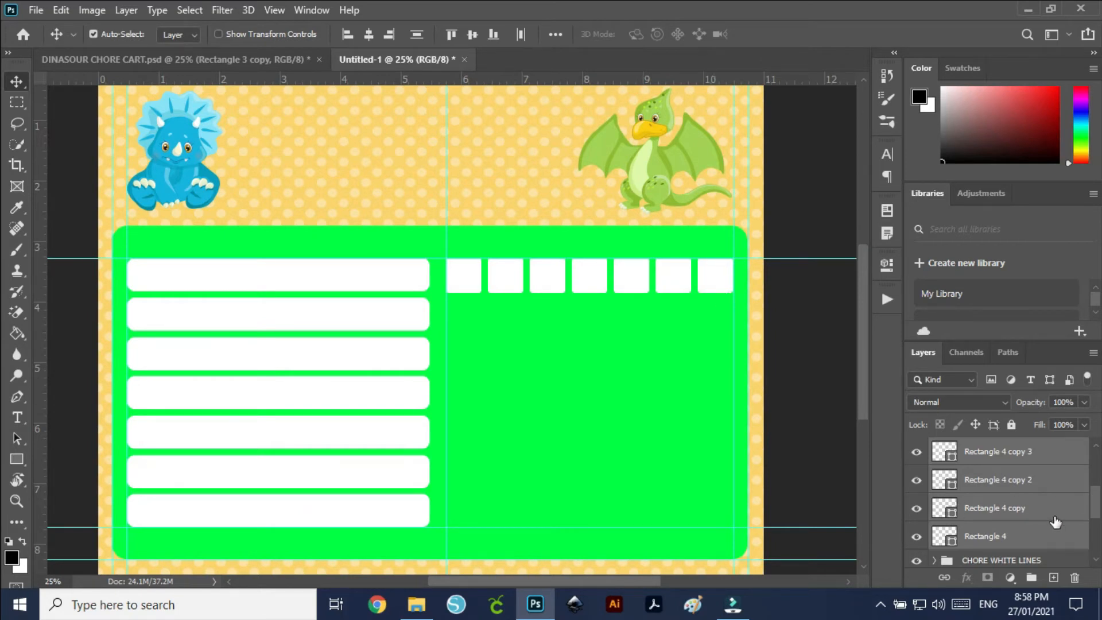
- Group the seven selected small square layers and name the group WHITE WEEKLY SQUARE
{"action": "scroll", "coordinate": [1054, 520], "scroll_direction": "up", "scroll_amount": 3}
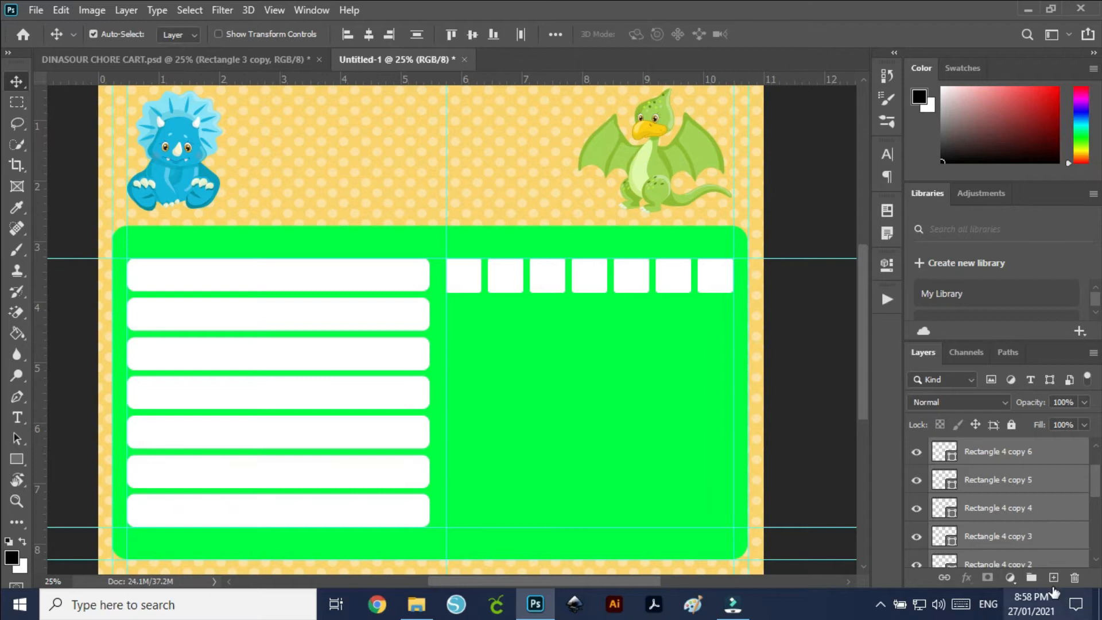
{"action": "left_click", "coordinate": [1031, 577]}
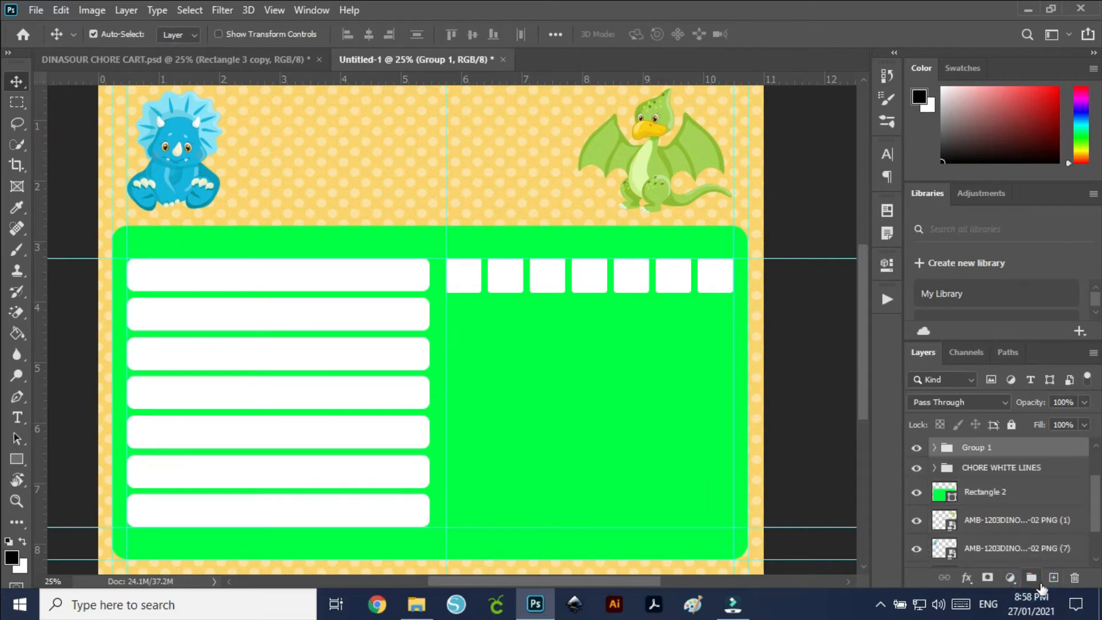
{"action": "scroll", "coordinate": [1030, 531], "scroll_direction": "up", "scroll_amount": 2}
{"action": "double_click", "coordinate": [975, 506]}
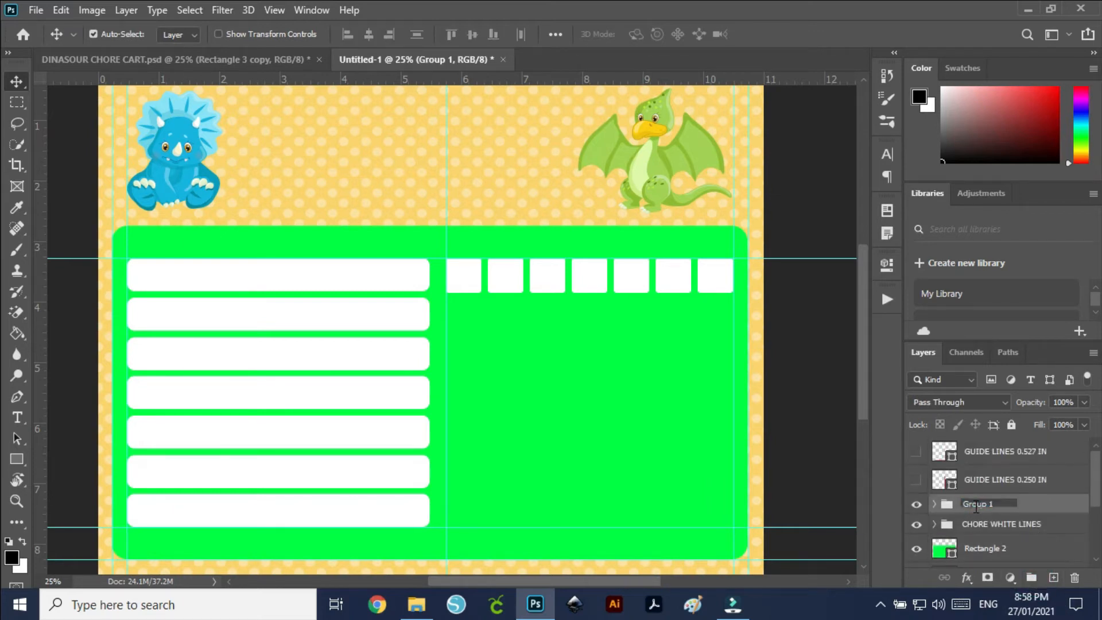
{"action": "type", "text": "WHITE WEKKL"}
{"action": "key", "text": "BackSpace"}
{"action": "key", "text": "BackSpace"}
{"action": "key", "text": "BackSpace"}
{"action": "type", "text": "EKLY SOUARE"}
{"action": "key", "text": "Return"}
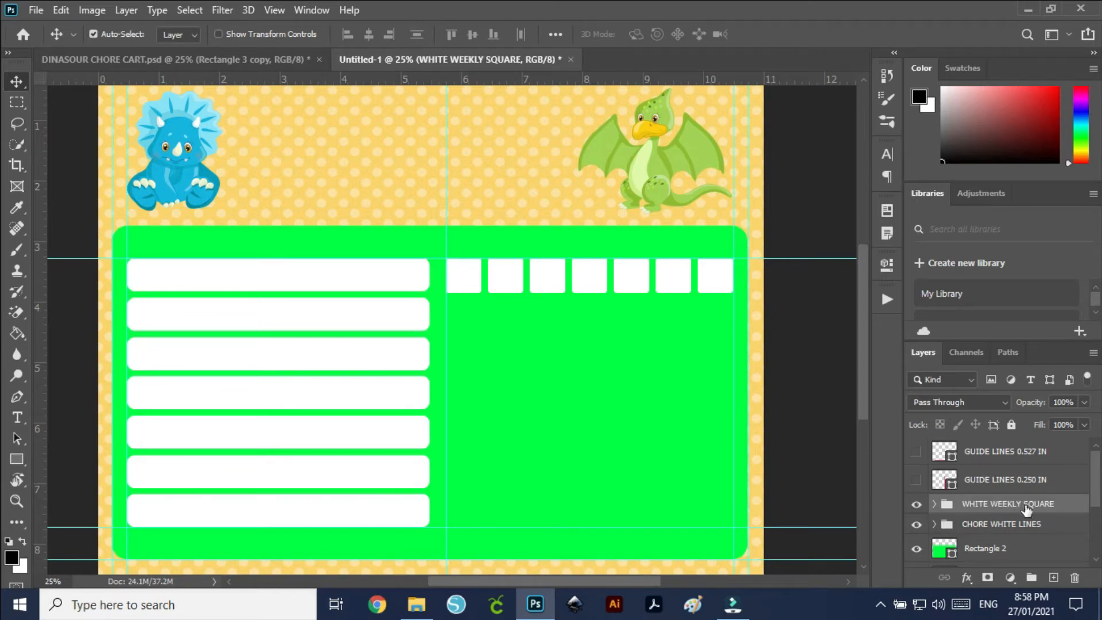
- Hide the WHITE WEEKLY SQUARE group, duplicate it and expand the copied group
{"action": "left_click", "coordinate": [917, 504]}
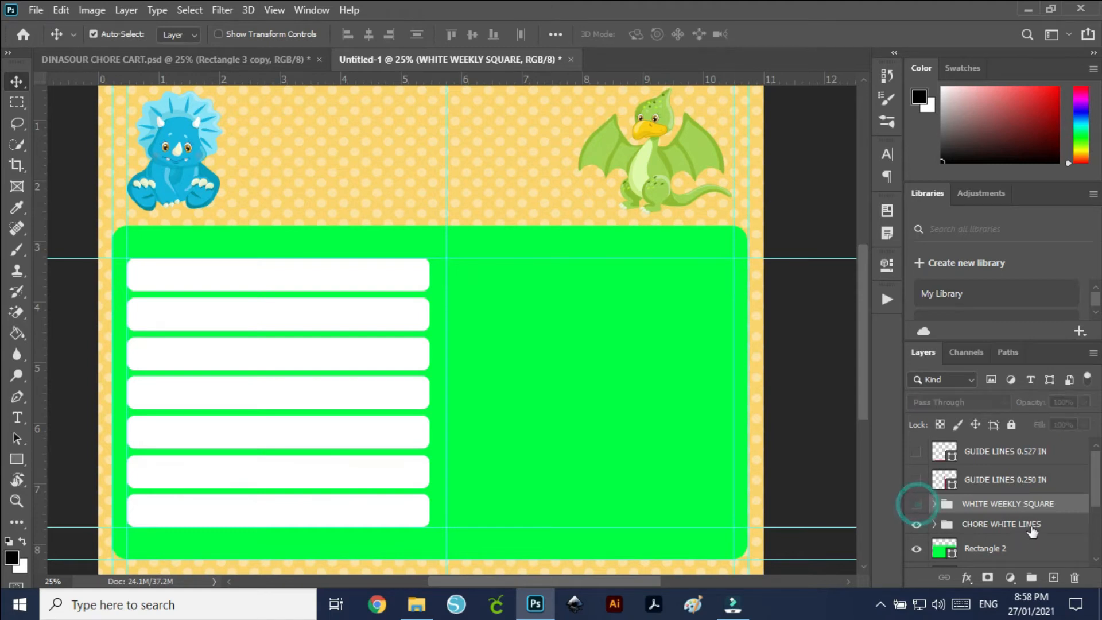
{"action": "left_click_drag", "start_coordinate": [1013, 506], "coordinate": [1055, 579]}
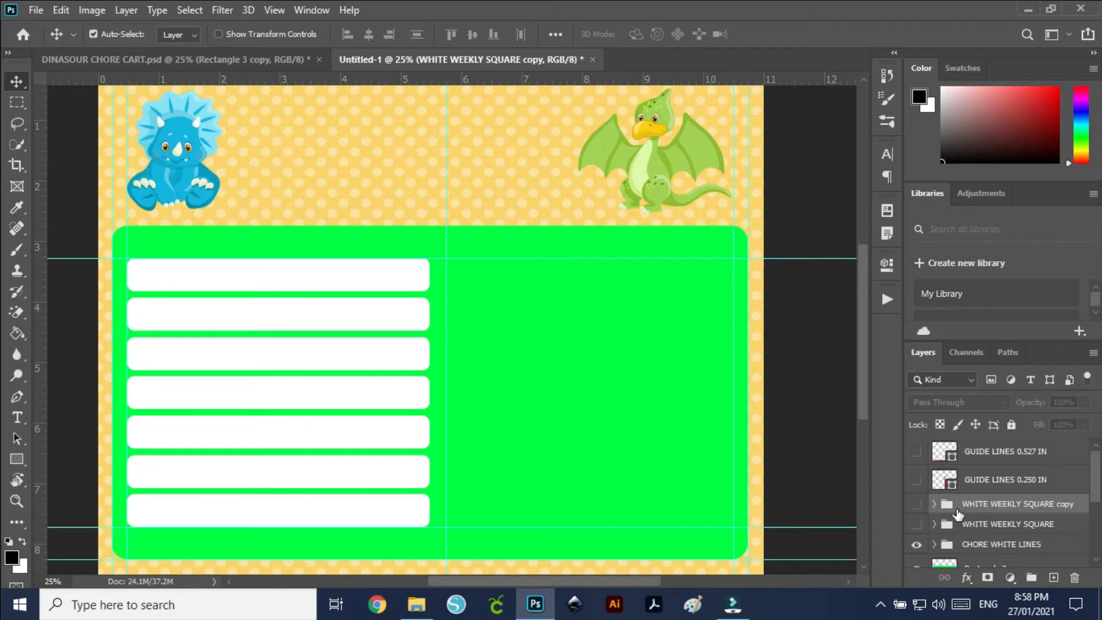
{"action": "left_click", "coordinate": [934, 504]}
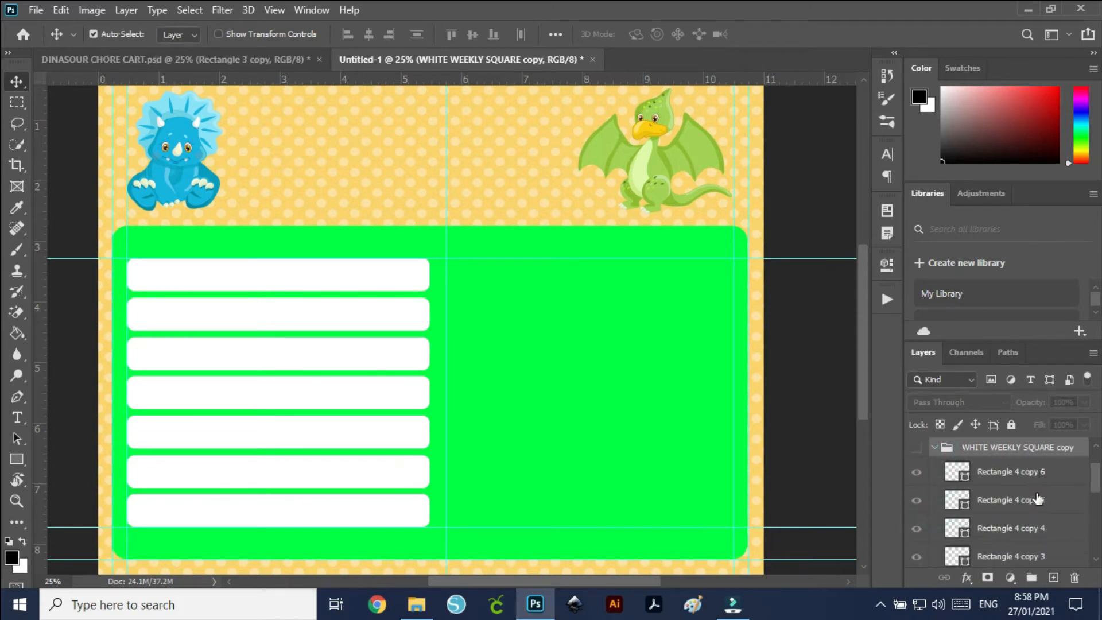
- Make the copied group visible and merge its seven square shapes into a single shape layer
{"action": "left_click", "coordinate": [1011, 472]}
{"action": "scroll", "coordinate": [1031, 505], "scroll_direction": "down", "scroll_amount": 3}
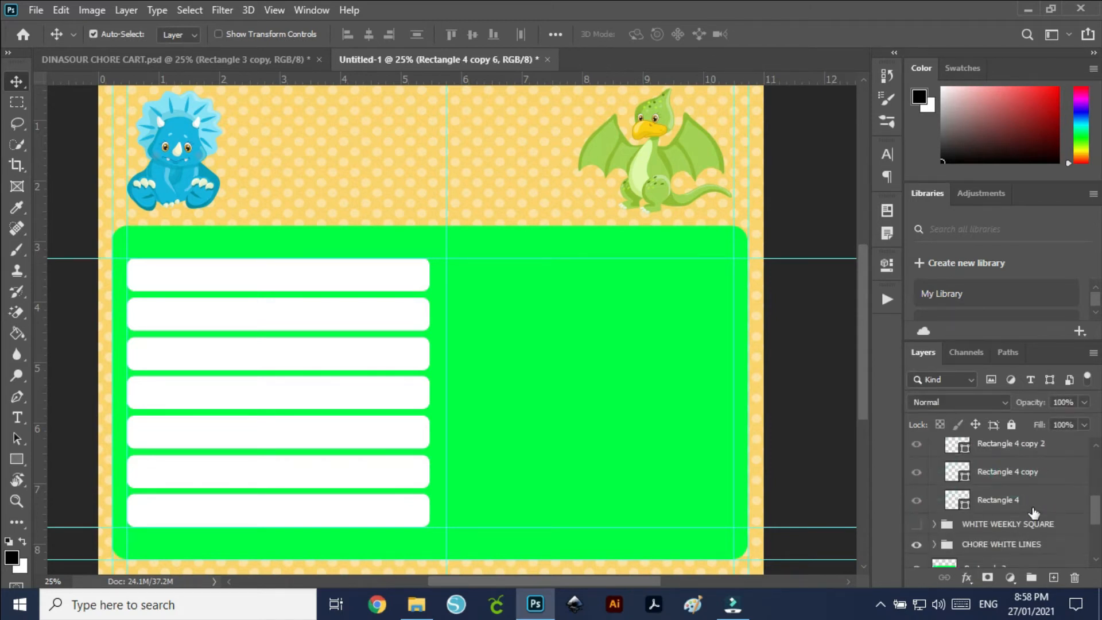
{"action": "left_click", "coordinate": [1005, 502], "text": "shift"}
{"action": "scroll", "coordinate": [1008, 506], "scroll_direction": "up", "scroll_amount": 2}
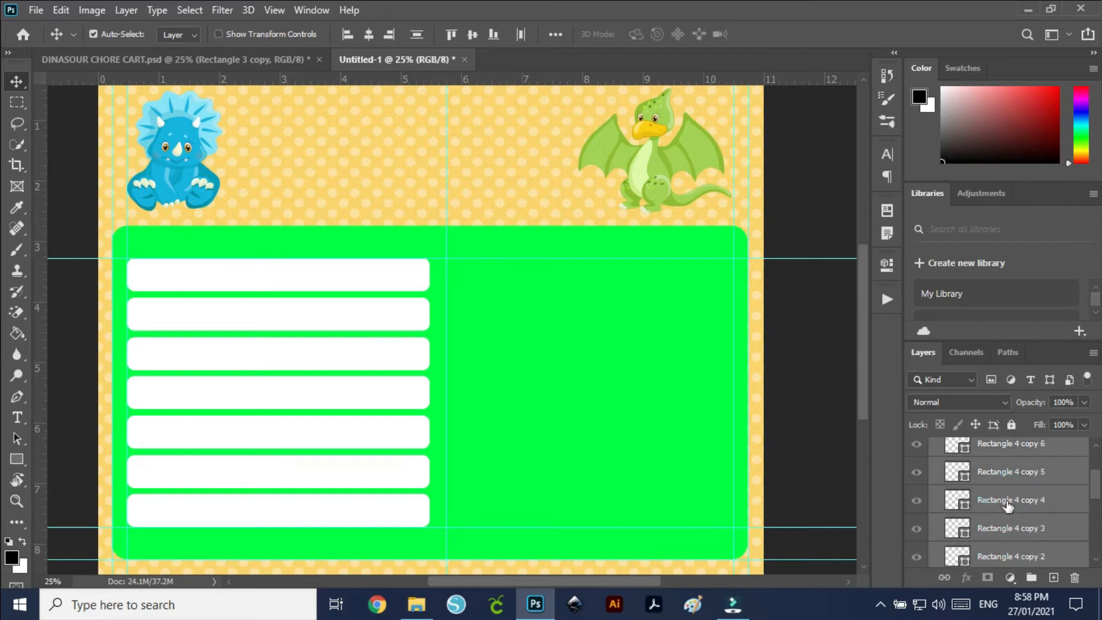
{"action": "scroll", "coordinate": [1009, 505], "scroll_direction": "up", "scroll_amount": 3}
{"action": "left_click", "coordinate": [916, 505]}
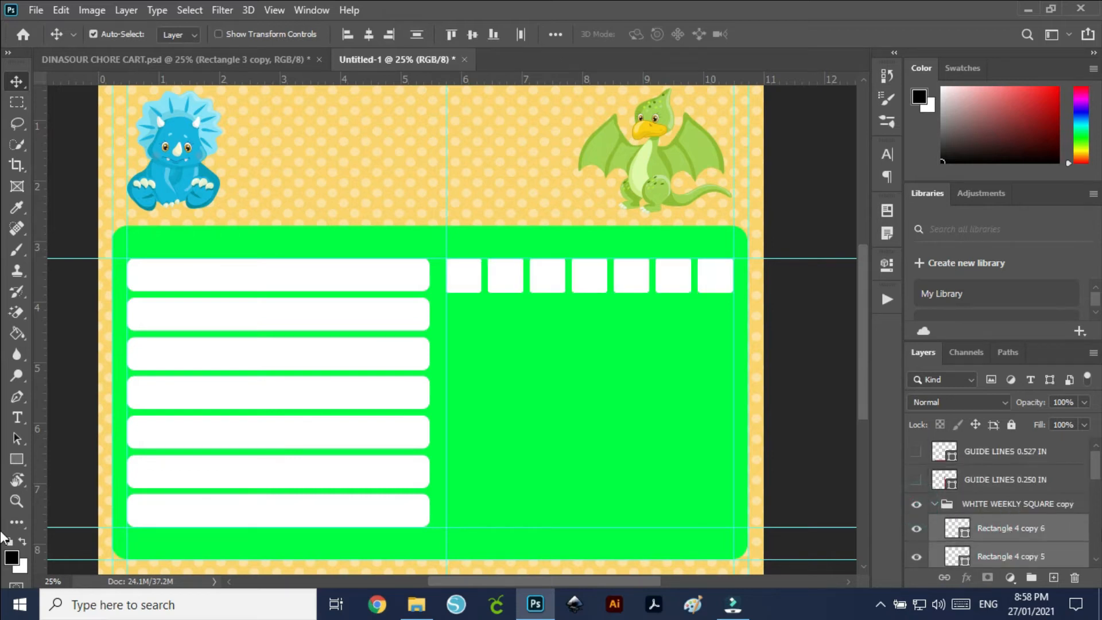
{"action": "scroll", "coordinate": [1010, 520], "scroll_direction": "down", "scroll_amount": 2}
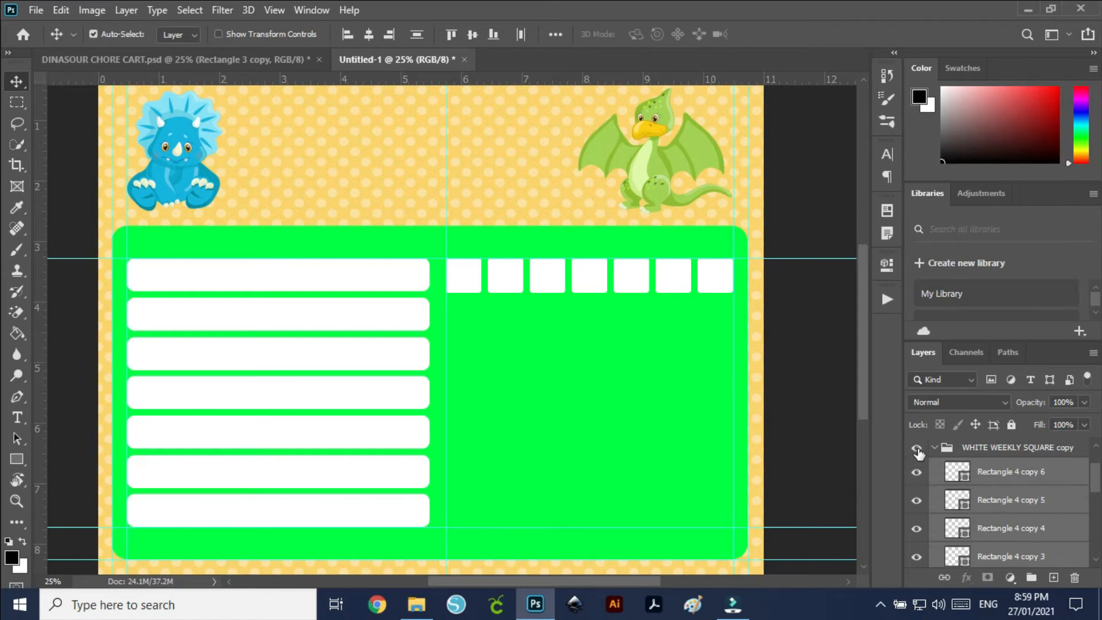
{"action": "scroll", "coordinate": [1016, 531], "scroll_direction": "down", "scroll_amount": 1}
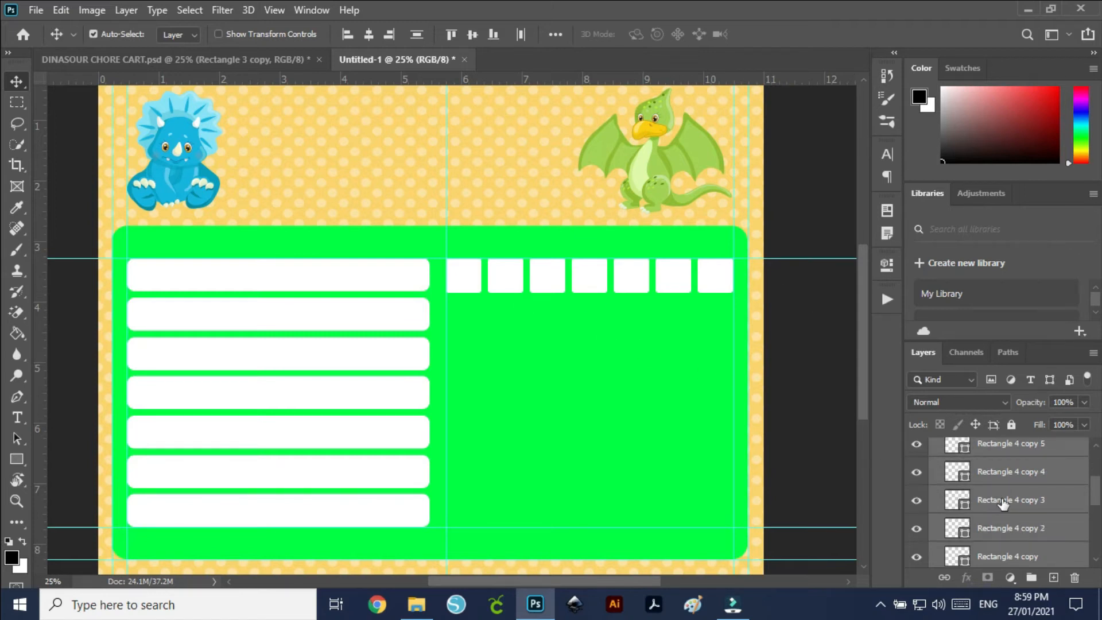
{"action": "right_click", "coordinate": [1003, 499]}
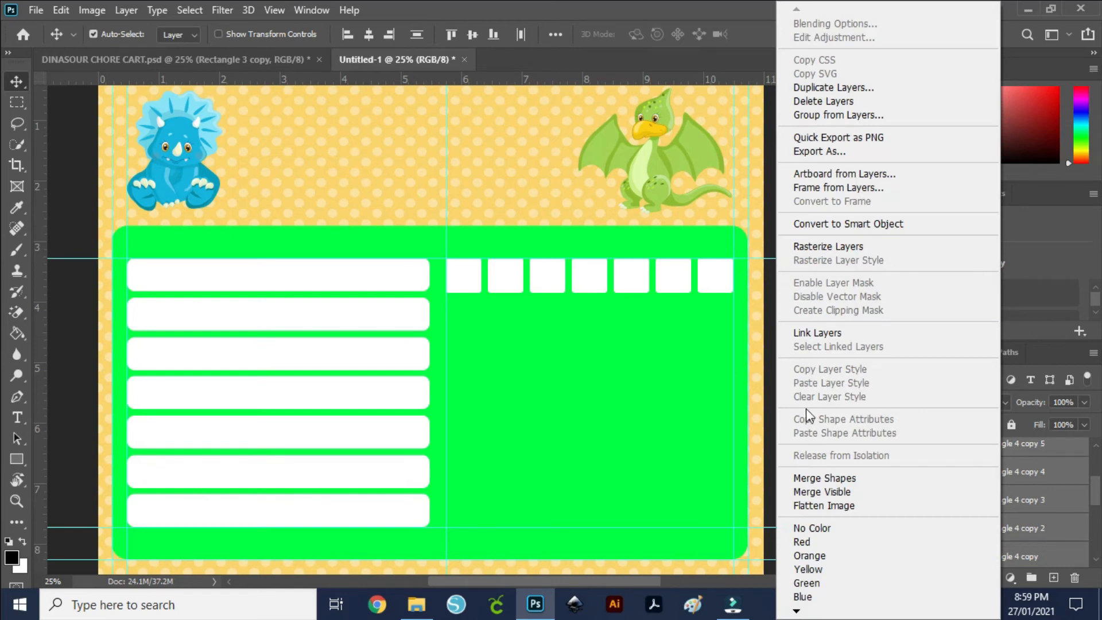
{"action": "left_click", "coordinate": [830, 477]}
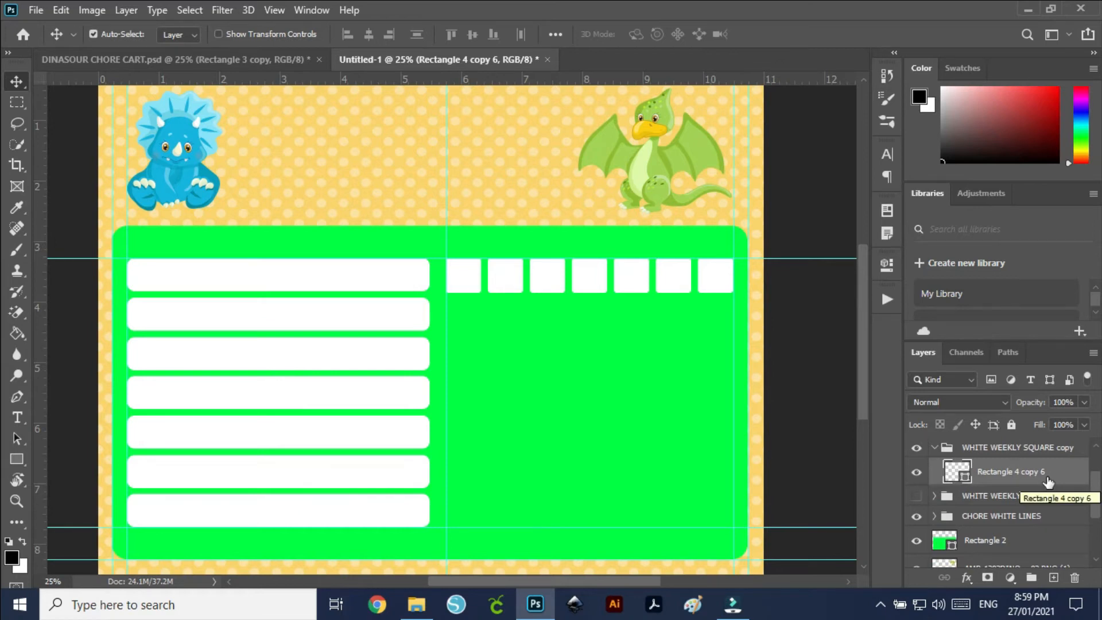
{"action": "left_click", "coordinate": [918, 472]}
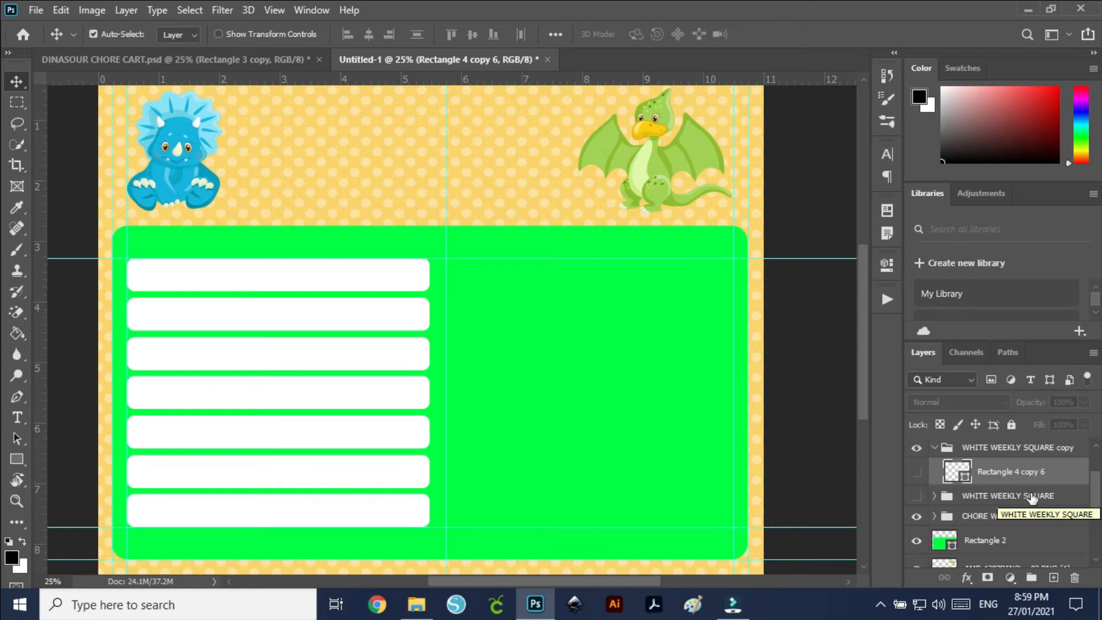
{"action": "scroll", "coordinate": [1031, 498], "scroll_direction": "up", "scroll_amount": 1}
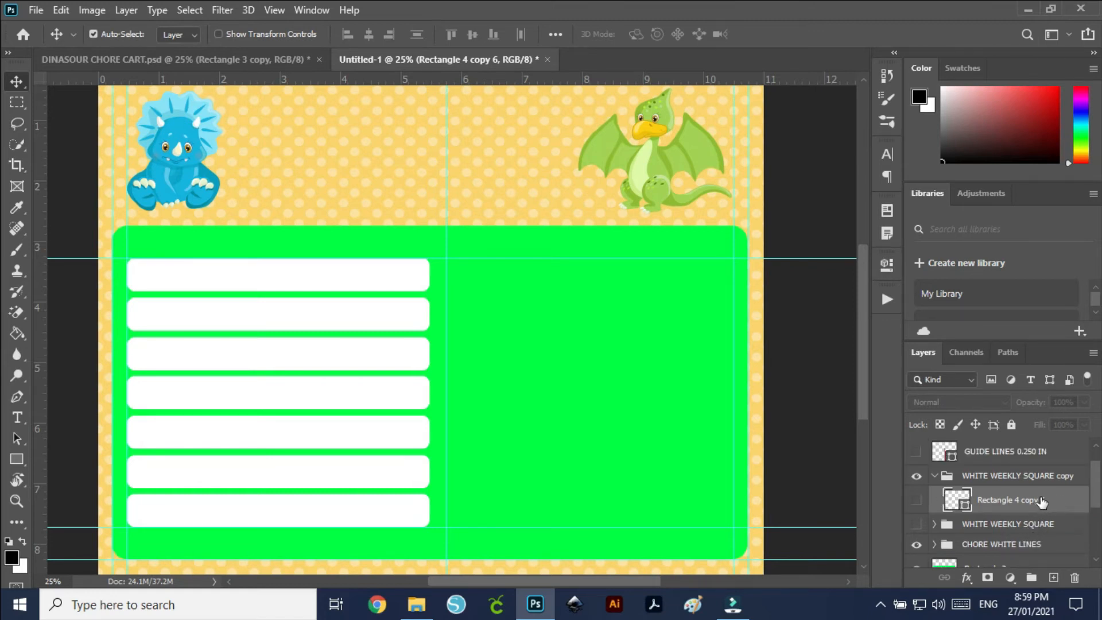
{"action": "left_click", "coordinate": [917, 500]}
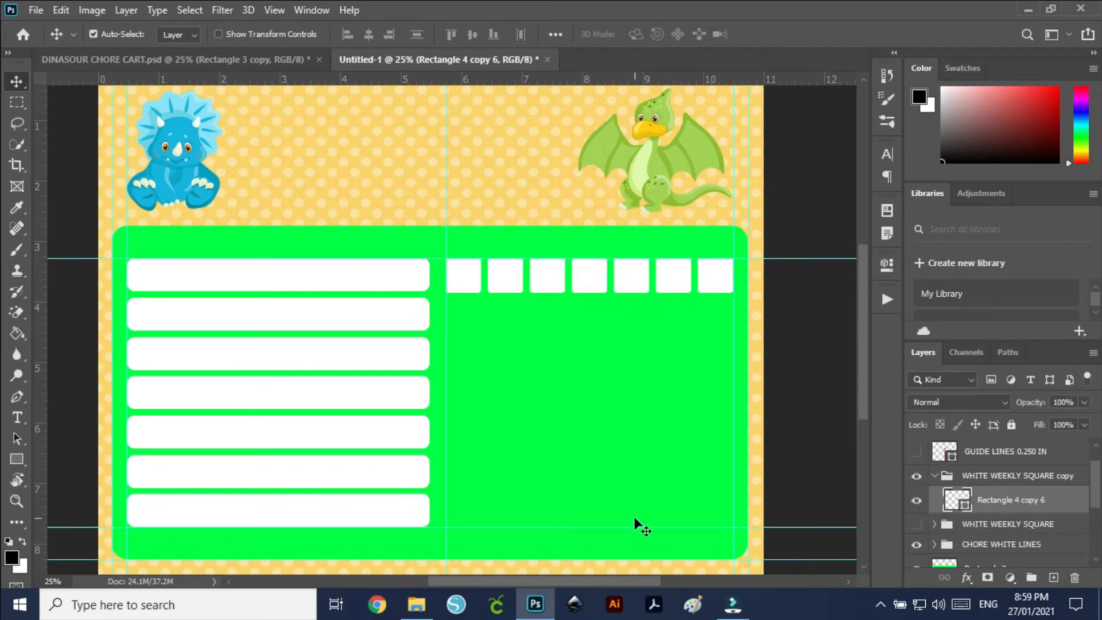
- Duplicate the merged row of squares, move the copy down level with the last white bar, and make five more copies there
{"action": "left_click_drag", "start_coordinate": [1033, 499], "coordinate": [1054, 581]}
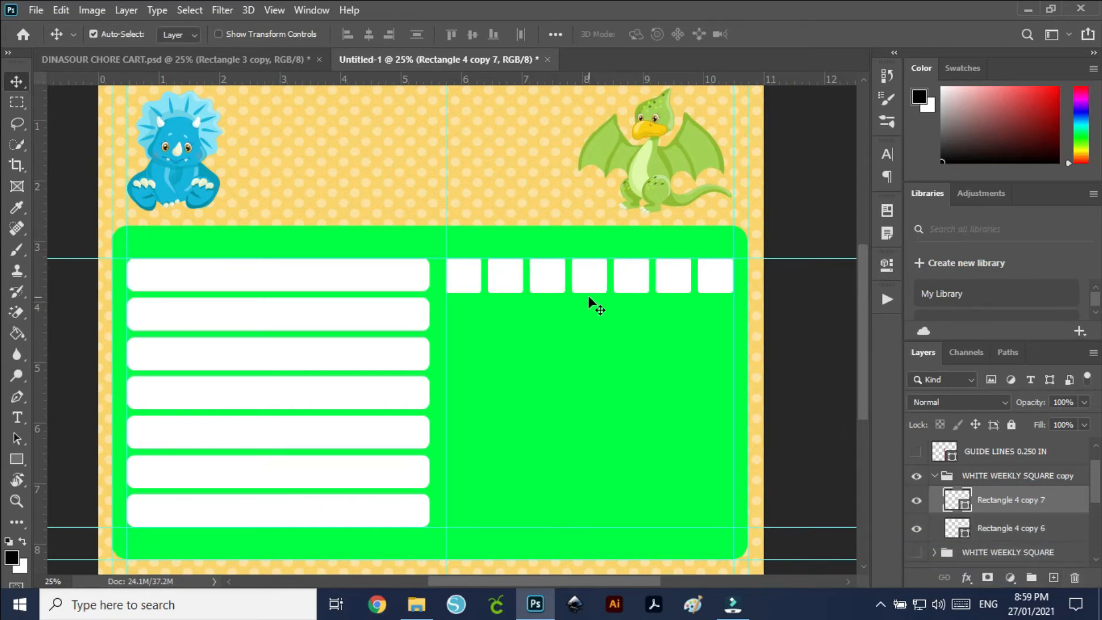
{"action": "left_click_drag", "start_coordinate": [594, 283], "coordinate": [601, 518]}
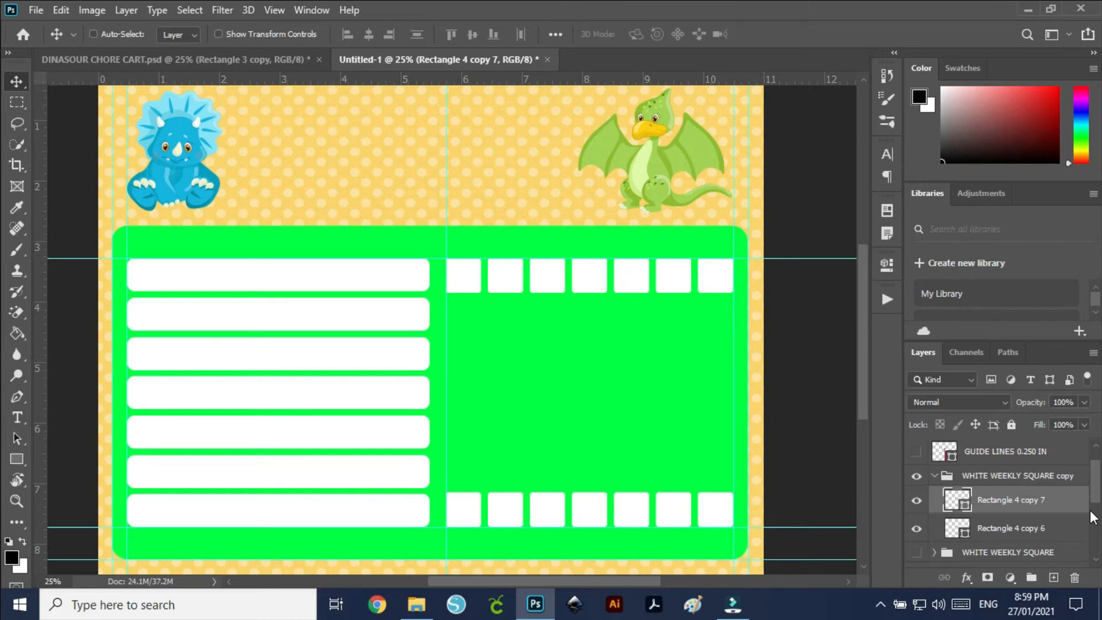
{"action": "key", "text": "ctrl+j"}
{"action": "key", "text": "ctrl+j"}
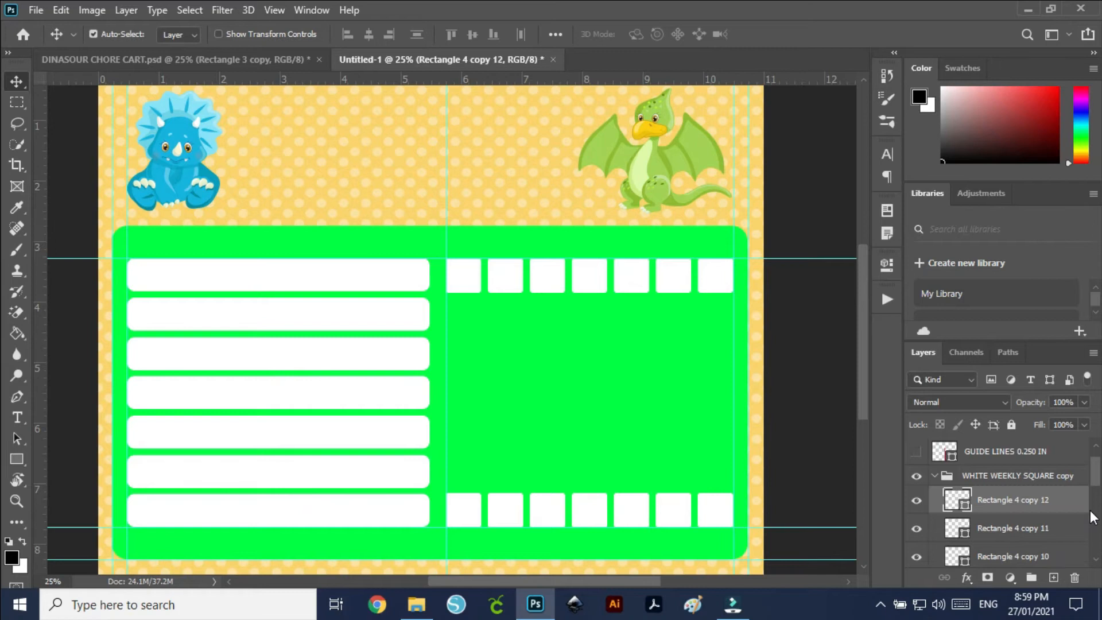
- Distribute all seven square-row layers evenly in the vertical direction beside the white bars, and collapse their group
{"action": "scroll", "coordinate": [1077, 527], "scroll_direction": "down", "scroll_amount": 3}
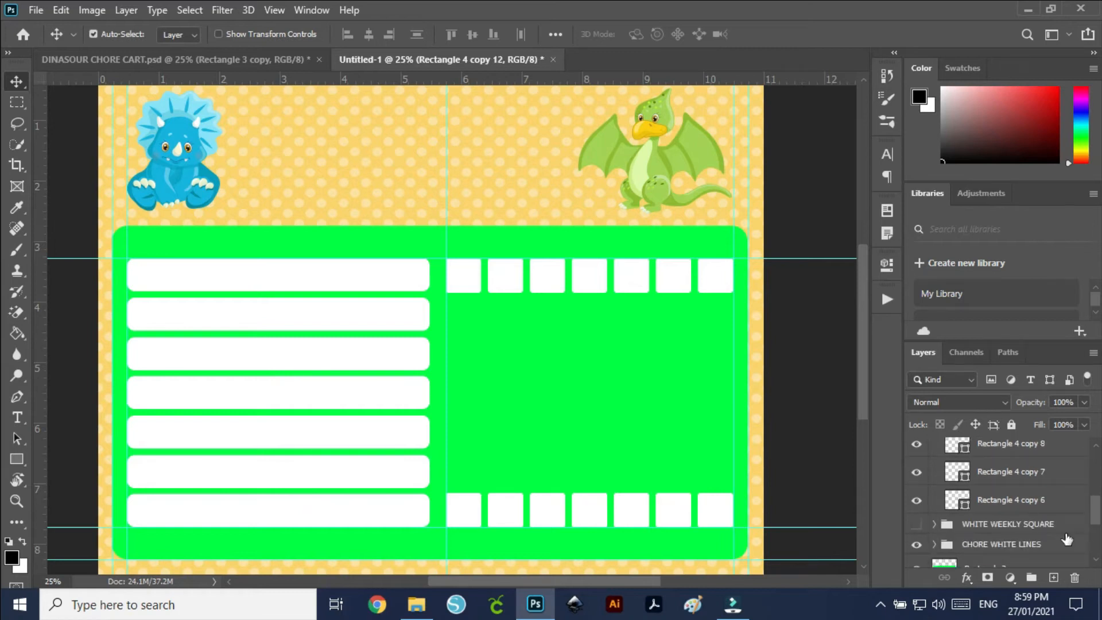
{"action": "left_click", "coordinate": [1036, 501], "text": "shift"}
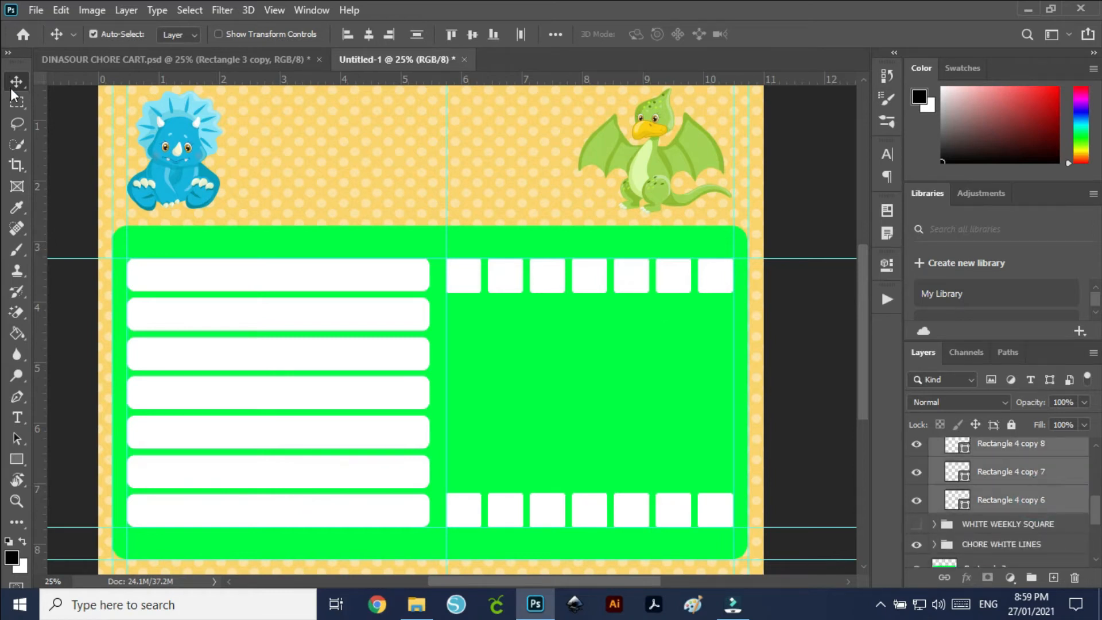
{"action": "left_click", "coordinate": [417, 36]}
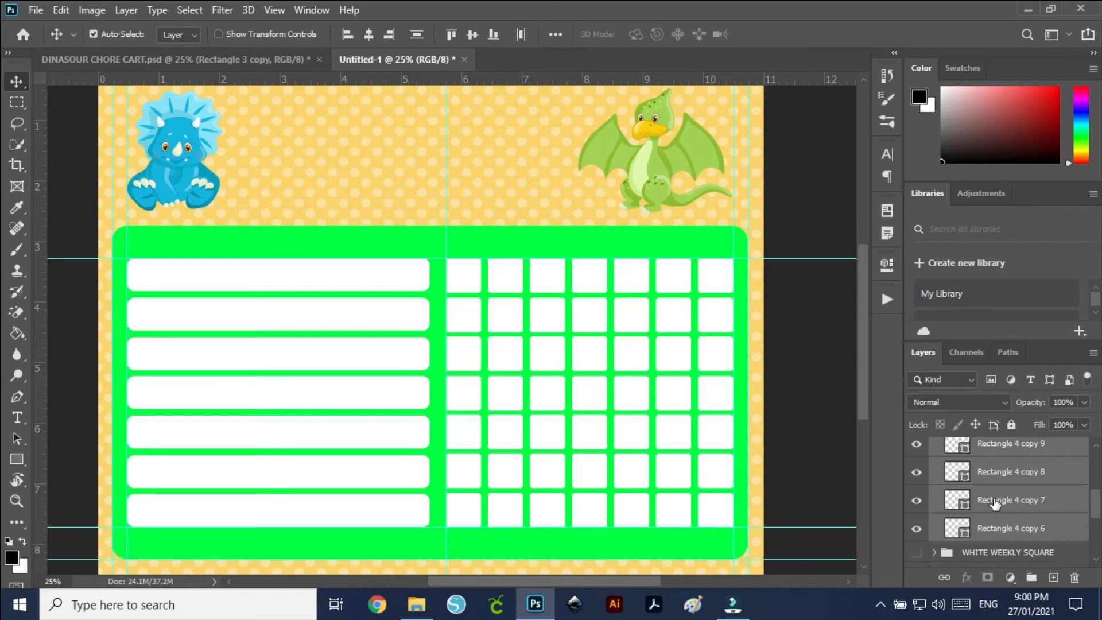
{"action": "scroll", "coordinate": [1033, 517], "scroll_direction": "up", "scroll_amount": 3}
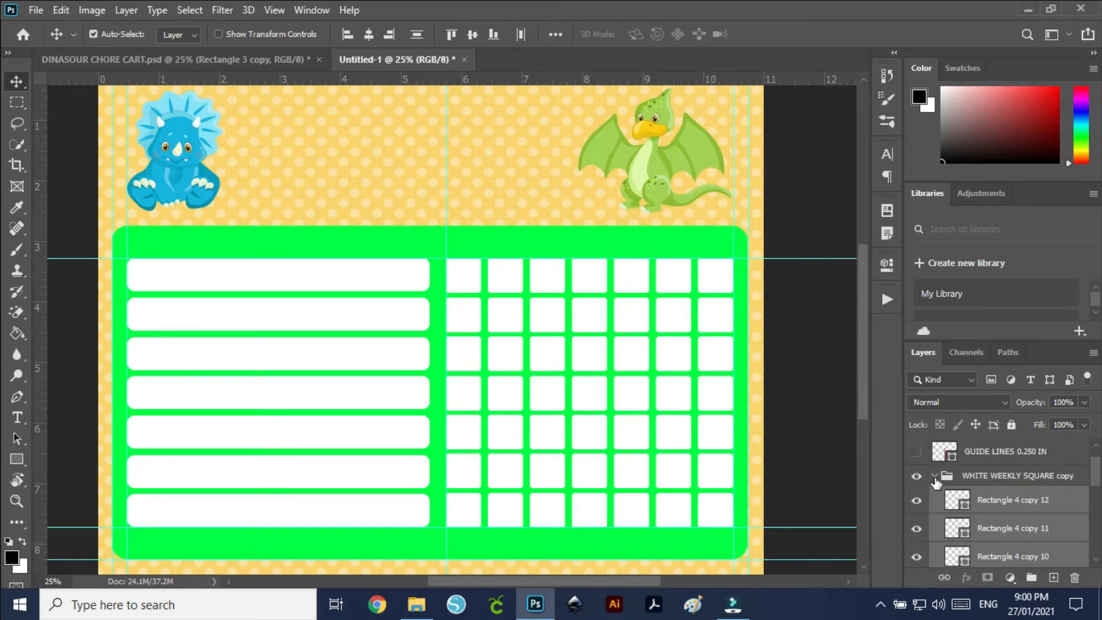
{"action": "left_click", "coordinate": [935, 477]}
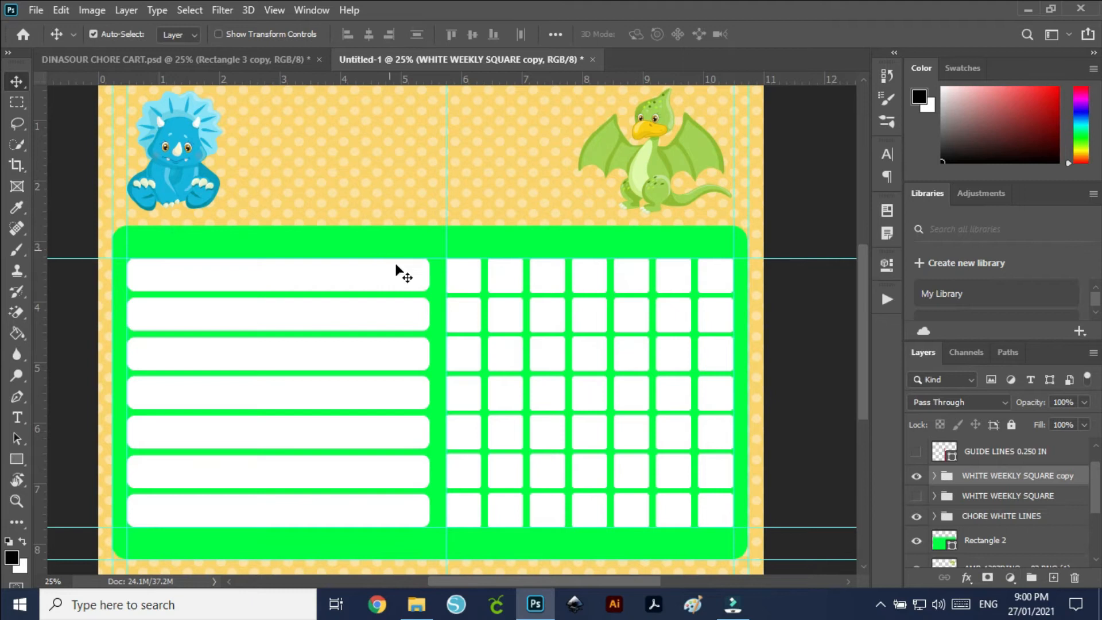
- Add a new layer above the square groups and set the Type tool to the Sweet & Salty font at 24 pt
{"action": "left_click", "coordinate": [1052, 578]}
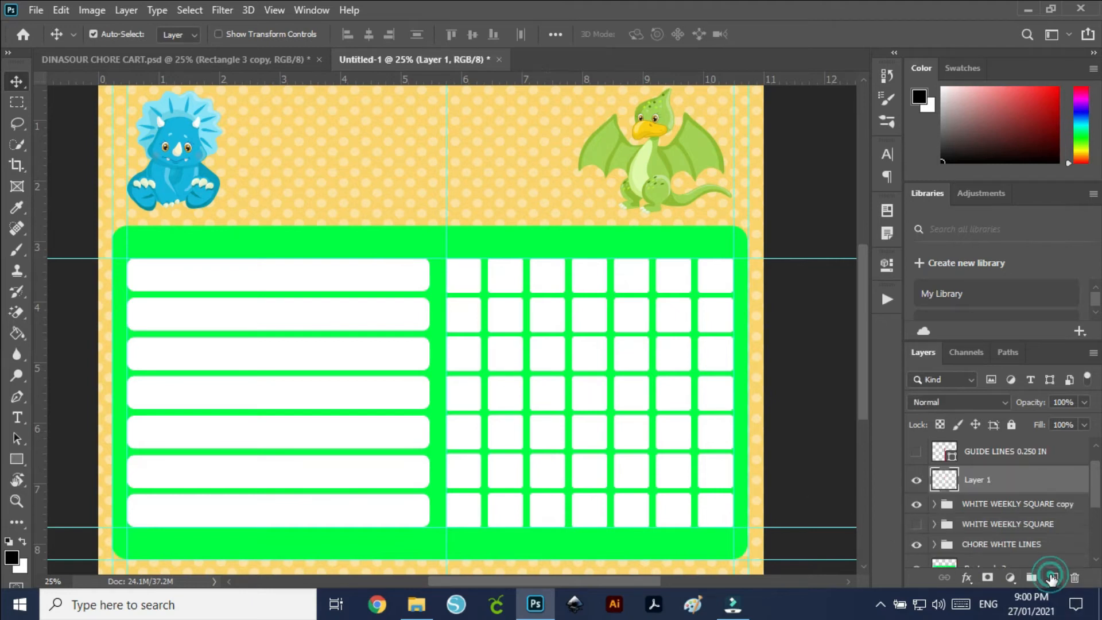
{"action": "left_click", "coordinate": [18, 419]}
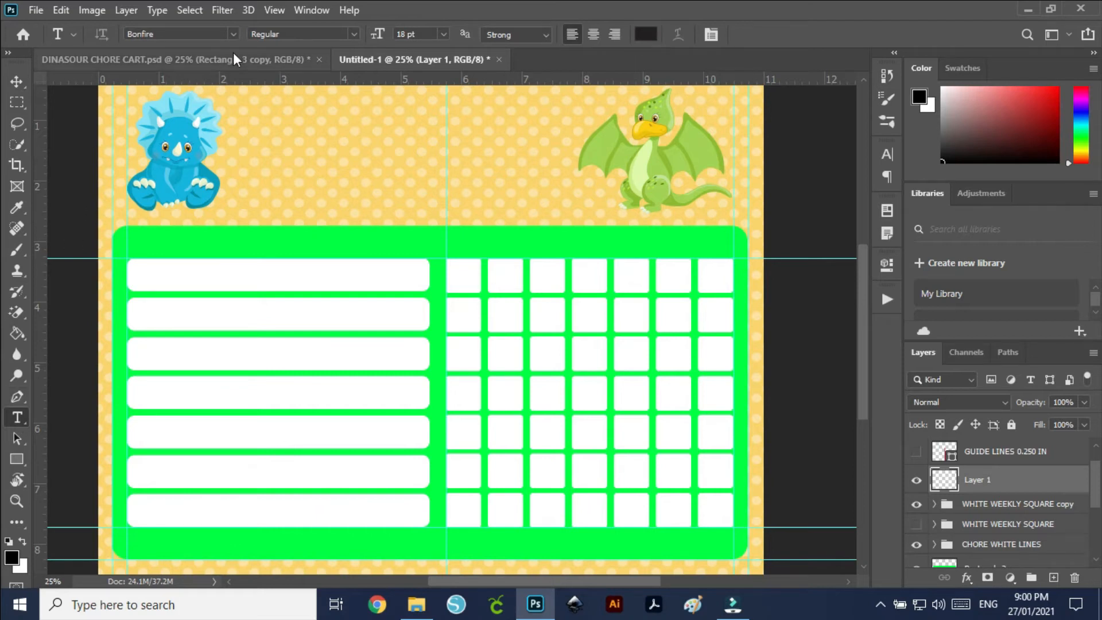
{"action": "left_click", "coordinate": [233, 34]}
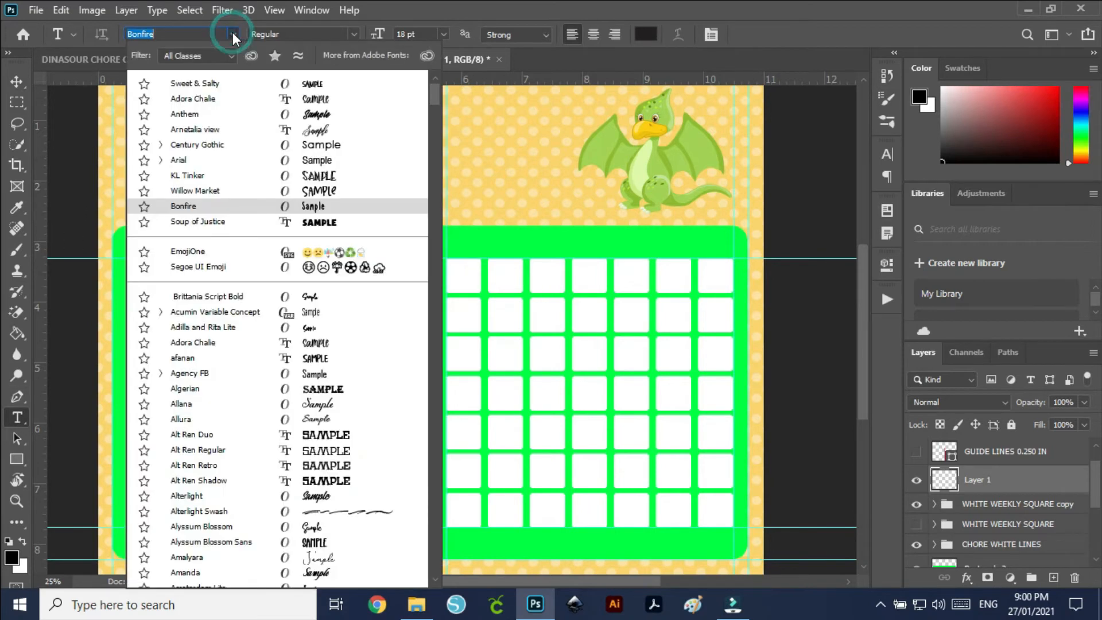
{"action": "left_click", "coordinate": [211, 81]}
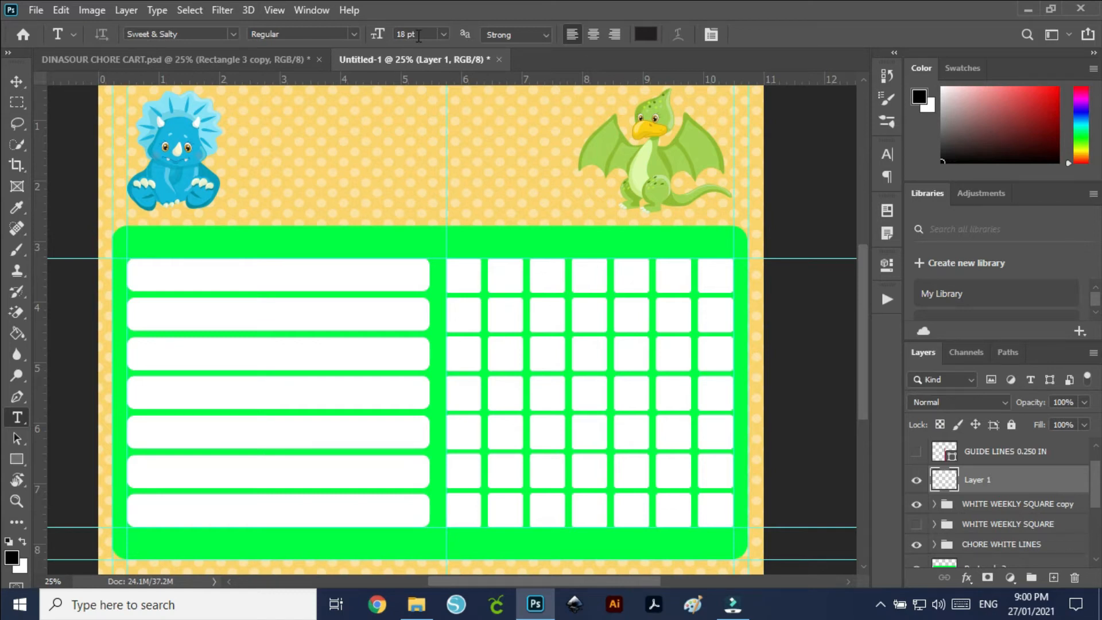
{"action": "left_click", "coordinate": [444, 34]}
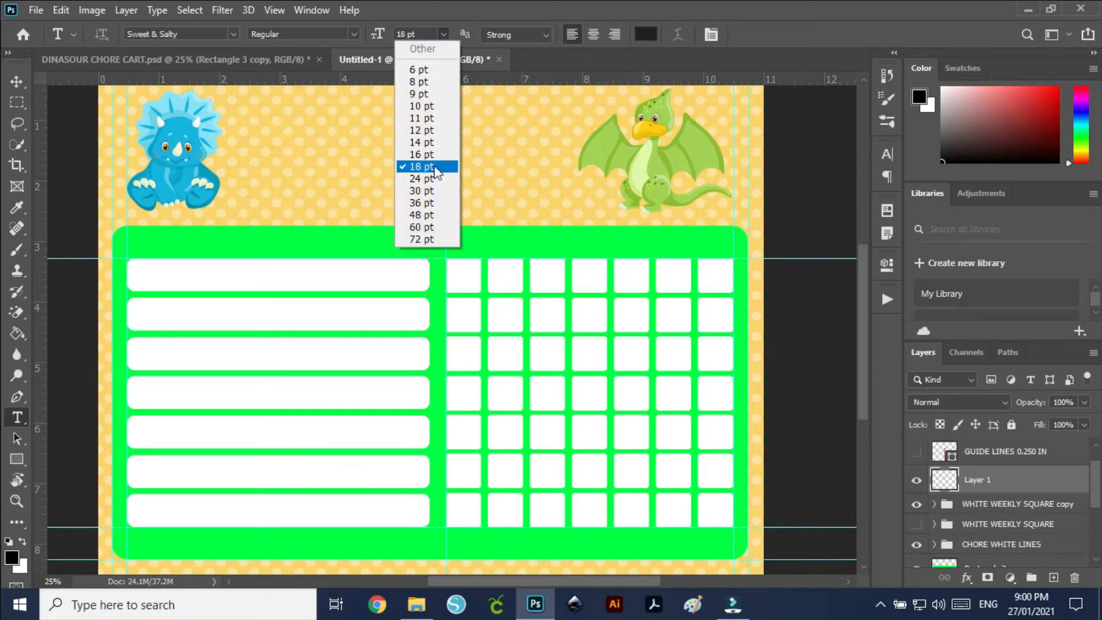
{"action": "left_click", "coordinate": [434, 181]}
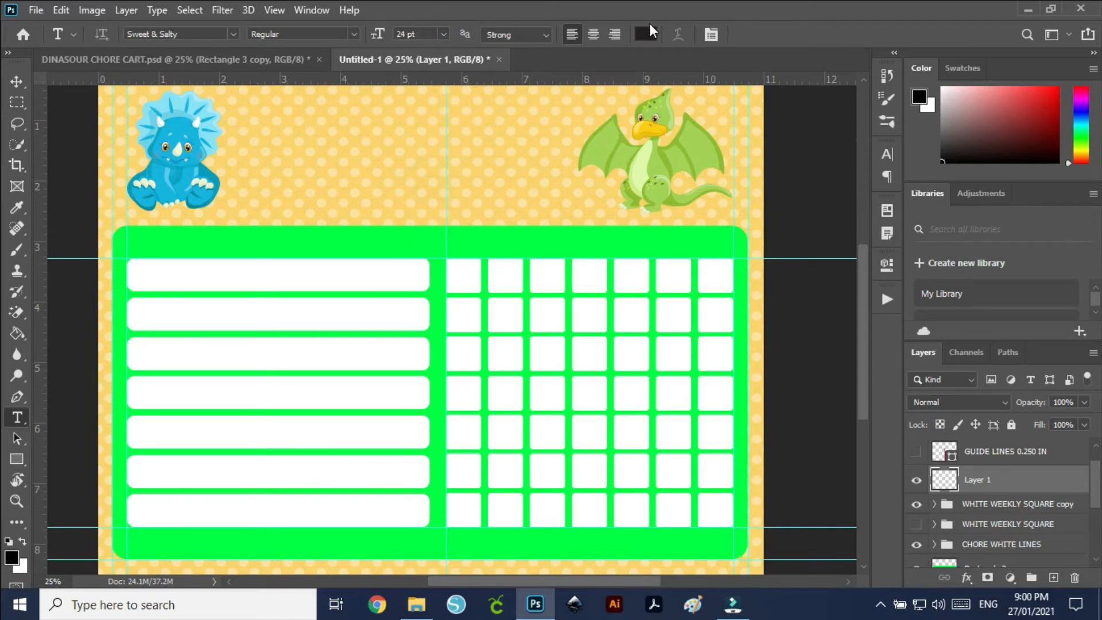
- Add the heading text CHORES in the green strip above the white bars
{"action": "left_click", "coordinate": [266, 238]}
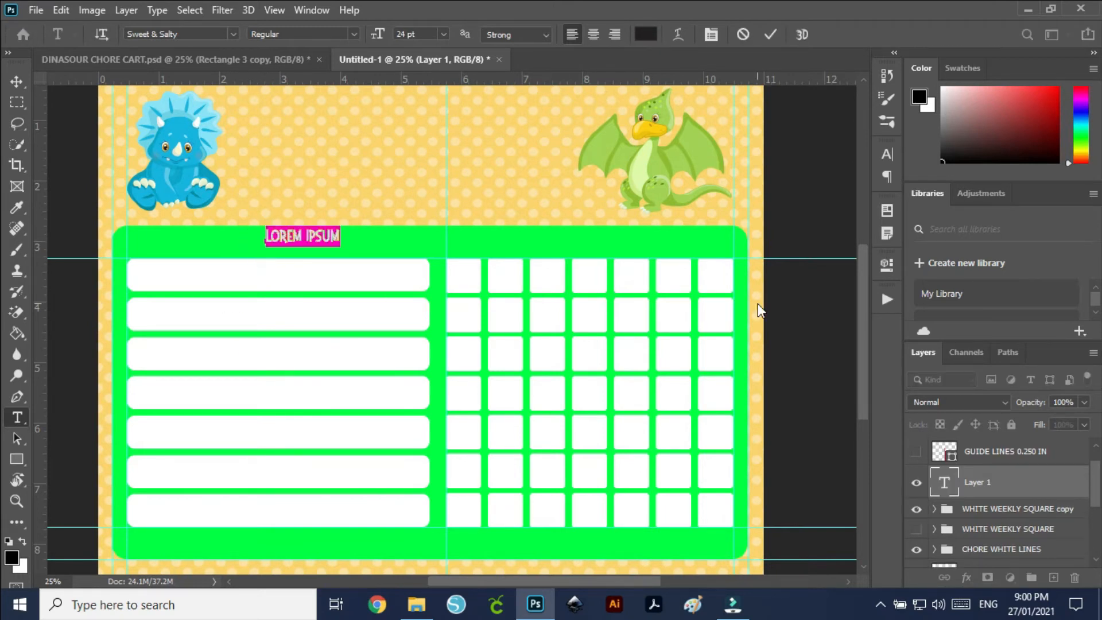
{"action": "type", "text": "CHORE"}
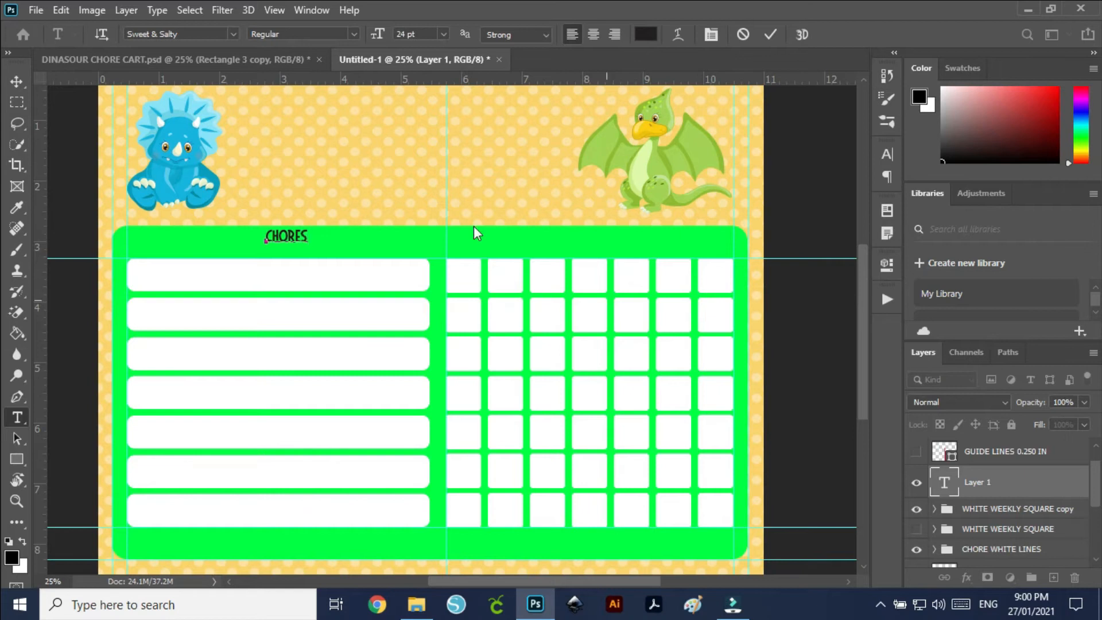
{"action": "left_click", "coordinate": [18, 82]}
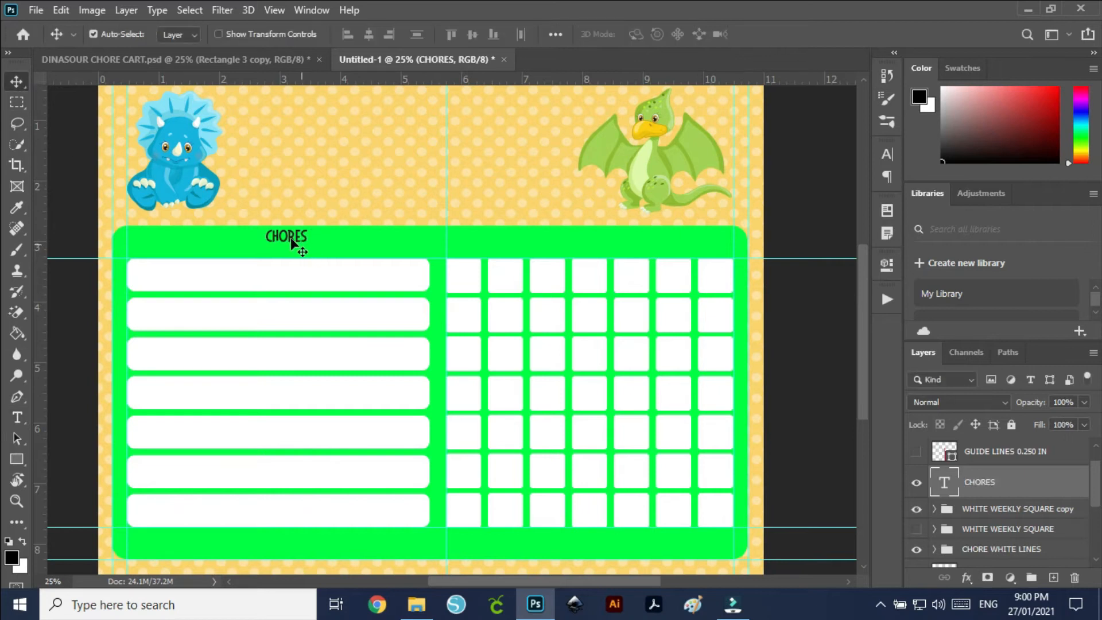
- Enlarge the CHORES heading and position it roughly centred in the green strip above the white bars
{"action": "left_click_drag", "start_coordinate": [290, 235], "coordinate": [275, 251]}
{"action": "key", "text": "ctrl+t"}
{"action": "key", "text": "Return"}
{"action": "key", "text": "shift+Up"}
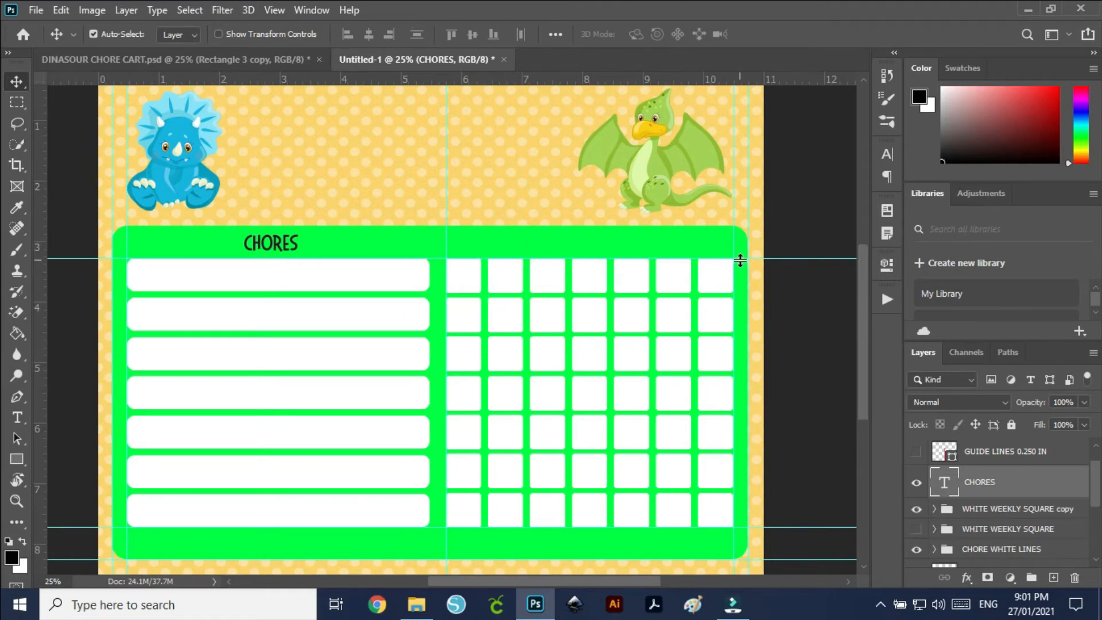
- Duplicate the CHORES heading, move the copy above the checkbox columns and change its text to MON
{"action": "left_click_drag", "start_coordinate": [1039, 488], "coordinate": [1055, 577]}
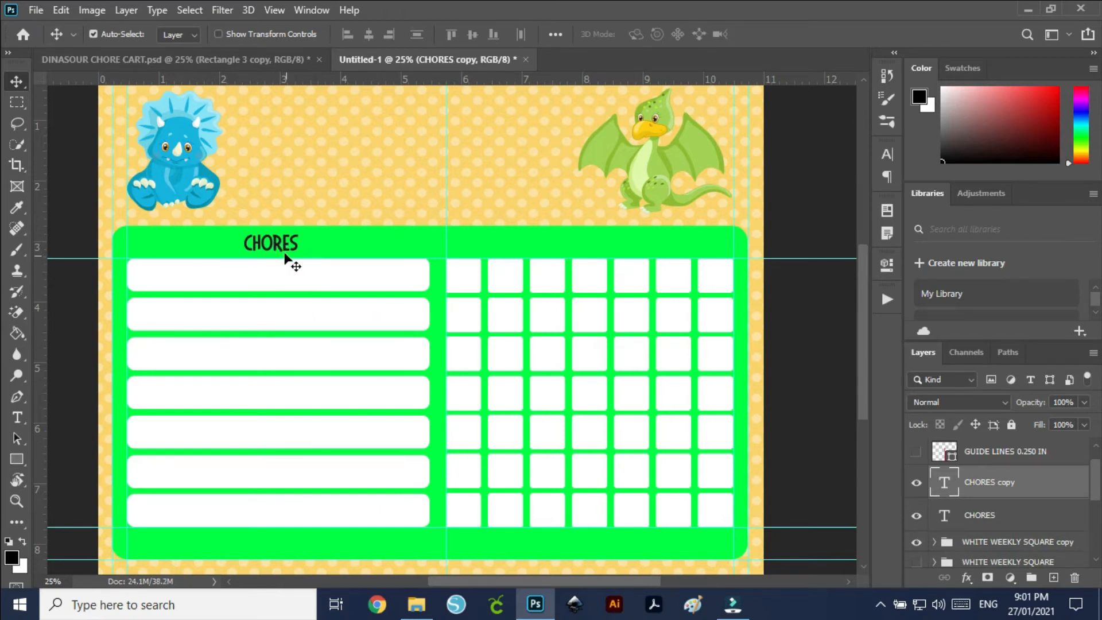
{"action": "left_click_drag", "start_coordinate": [281, 244], "coordinate": [475, 244]}
{"action": "left_click", "coordinate": [22, 419]}
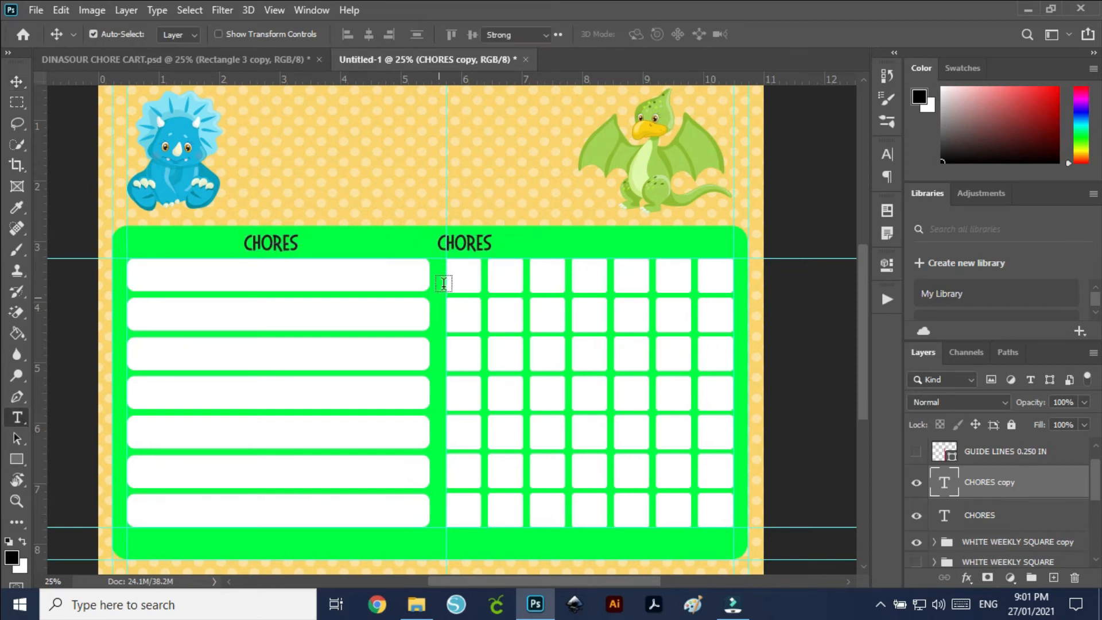
{"action": "double_click", "coordinate": [489, 242]}
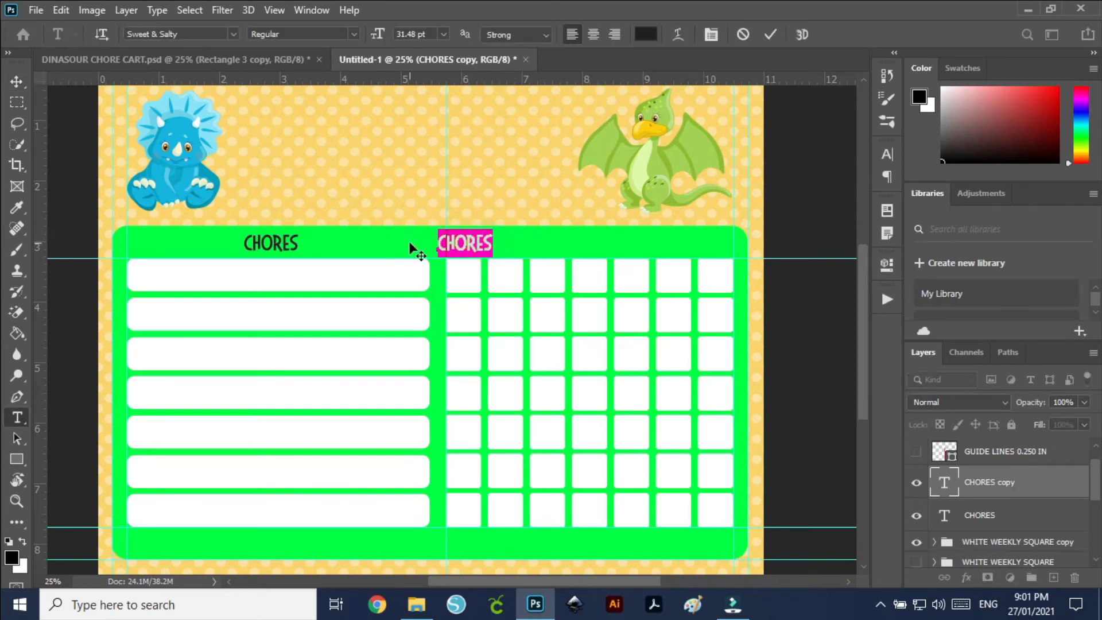
{"action": "type", "text": "MON"}
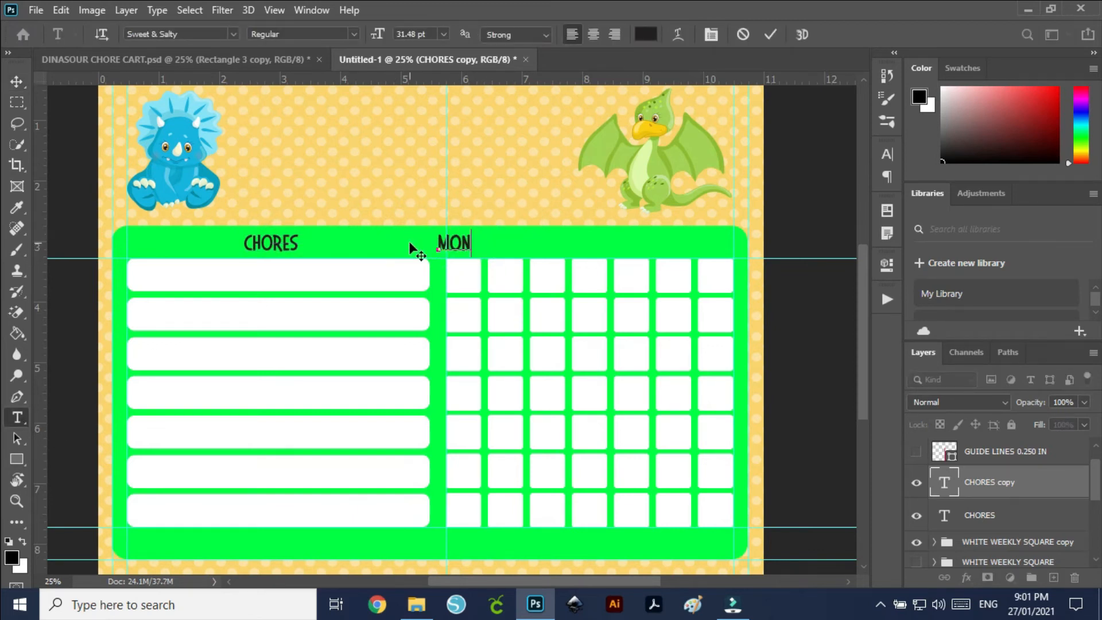
- Scale the MON label to about 91% and place it directly above the first checkbox column
{"action": "left_click", "coordinate": [18, 82]}
{"action": "mouse_move", "coordinate": [460, 241]}
{"action": "left_mouse_down"}
{"action": "mouse_move", "coordinate": [477, 244]}
{"action": "mouse_move", "coordinate": [483, 228]}
{"action": "mouse_move", "coordinate": [470, 244]}
{"action": "left_mouse_up"}
{"action": "key", "text": "ctrl+t"}
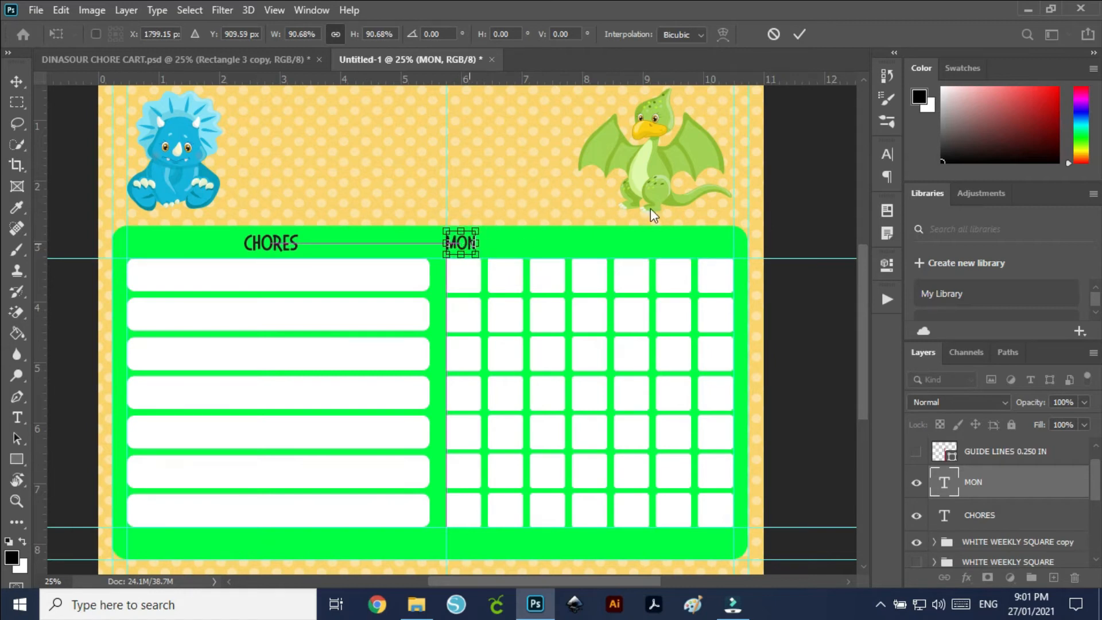
{"action": "key", "text": "Return"}
{"action": "key", "text": "shift+Right"}
{"action": "key", "text": "shift+Down"}
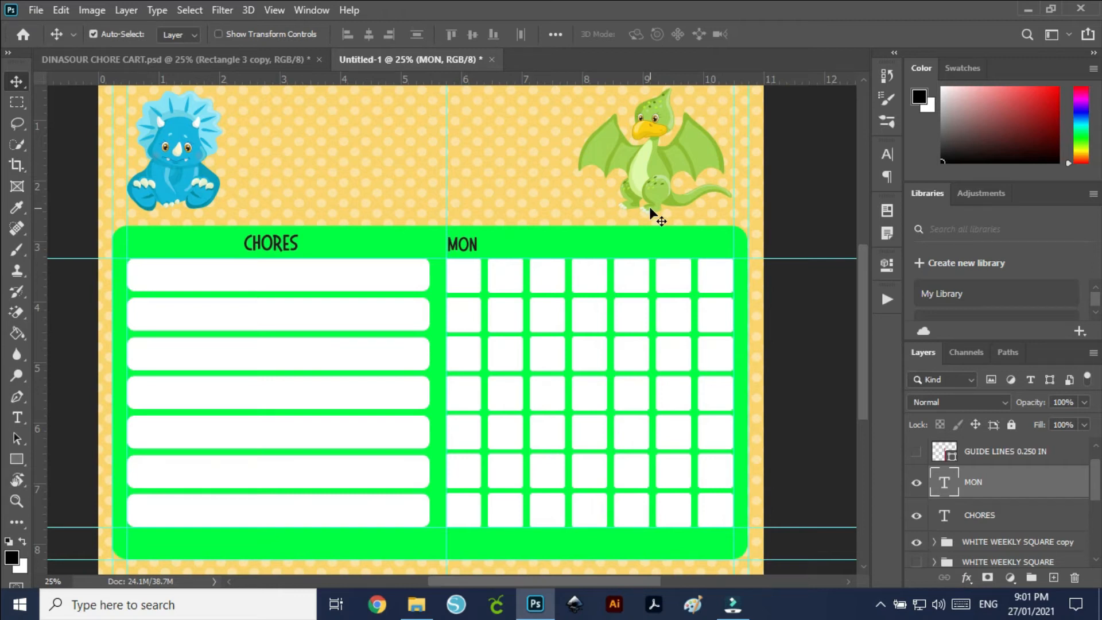
- Duplicate the MON label six times and place one copy above each of the remaining checkbox columns
{"action": "scroll", "coordinate": [649, 206], "scroll_direction": "up", "scroll_amount": 1}
{"action": "left_click_drag", "start_coordinate": [1031, 482], "coordinate": [1053, 578]}
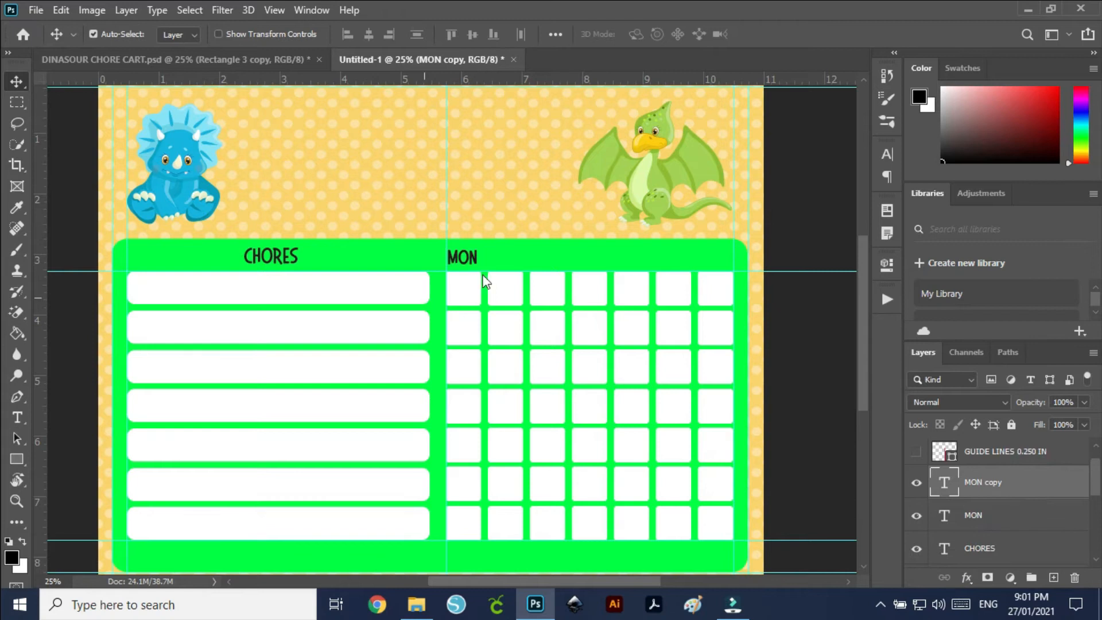
{"action": "left_click_drag", "start_coordinate": [473, 257], "coordinate": [723, 265]}
{"action": "left_click_drag", "start_coordinate": [1034, 486], "coordinate": [1053, 577]}
{"action": "left_click_drag", "start_coordinate": [727, 258], "coordinate": [679, 257]}
{"action": "left_click_drag", "start_coordinate": [1056, 492], "coordinate": [1053, 578]}
{"action": "left_click_drag", "start_coordinate": [681, 253], "coordinate": [643, 252]}
{"action": "left_click_drag", "start_coordinate": [1040, 488], "coordinate": [1053, 577]}
{"action": "left_click_drag", "start_coordinate": [641, 259], "coordinate": [600, 256]}
{"action": "left_click_drag", "start_coordinate": [1040, 486], "coordinate": [1054, 577]}
{"action": "left_click", "coordinate": [620, 264]}
{"action": "left_click", "coordinate": [593, 262]}
{"action": "left_click_drag", "start_coordinate": [595, 262], "coordinate": [552, 261]}
{"action": "left_click_drag", "start_coordinate": [1023, 512], "coordinate": [1053, 577]}
- Change the text of the six MON copies to TUE, WED, THU, FRI, SAT and SUN in column order
{"action": "left_click_drag", "start_coordinate": [556, 256], "coordinate": [477, 253]}
{"action": "left_click", "coordinate": [18, 418]}
{"action": "type", "text": "TUE"}
{"action": "left_click_drag", "start_coordinate": [564, 257], "coordinate": [530, 256]}
{"action": "type", "text": "WED"}
{"action": "left_click_drag", "start_coordinate": [606, 257], "coordinate": [567, 257]}
{"action": "type", "text": "THUR"}
{"action": "mouse_move", "coordinate": [648, 258]}
{"action": "left_mouse_down"}
{"action": "mouse_move", "coordinate": [615, 258]}
{"action": "mouse_move", "coordinate": [654, 257]}
{"action": "left_mouse_up"}
{"action": "type", "text": "FRI SAT"}
{"action": "left_click_drag", "start_coordinate": [733, 258], "coordinate": [701, 258]}
{"action": "type", "text": "SUN"}
{"action": "key", "text": "ctrl+Return"}
{"action": "key", "text": "v"}
{"action": "double_click", "coordinate": [602, 260]}
{"action": "key", "text": "BackSpace"}
{"action": "key", "text": "ctrl+Return"}
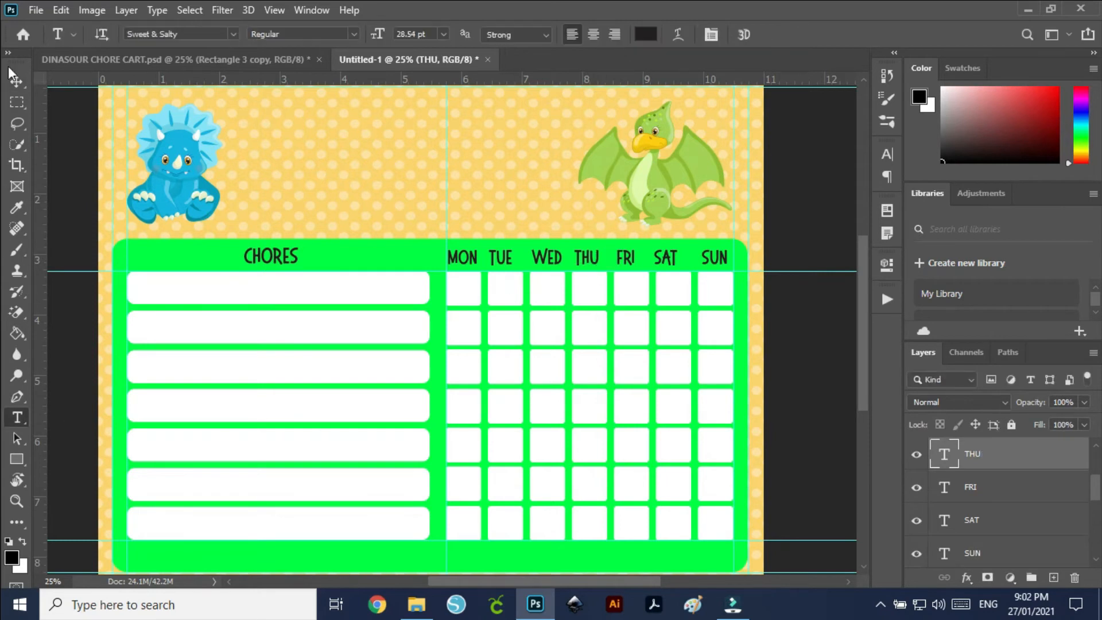
- Fine-tune the horizontal positions of the weekday labels so each is centred over its checkbox column
{"action": "key", "text": "v"}
{"action": "key", "text": "ctrl+plus"}
{"action": "key", "text": "ctrl+plus"}
{"action": "left_click_drag", "start_coordinate": [726, 321], "coordinate": [482, 389]}
{"action": "left_click_drag", "start_coordinate": [231, 255], "coordinate": [234, 255]}
{"action": "left_click", "coordinate": [322, 257], "text": "shift"}
{"action": "left_click_drag", "start_coordinate": [318, 256], "coordinate": [332, 264]}
{"action": "left_click", "coordinate": [328, 265]}
{"action": "left_click_drag", "start_coordinate": [499, 266], "coordinate": [505, 268]}
{"action": "left_click_drag", "start_coordinate": [564, 264], "coordinate": [574, 265]}
{"action": "left_click_drag", "start_coordinate": [654, 261], "coordinate": [670, 261]}
{"action": "scroll", "coordinate": [580, 430], "scroll_direction": "down", "scroll_amount": 2}
{"action": "left_click_drag", "start_coordinate": [565, 200], "coordinate": [572, 198]}
{"action": "key", "text": "ctrl+minus"}
{"action": "key", "text": "ctrl+minus"}
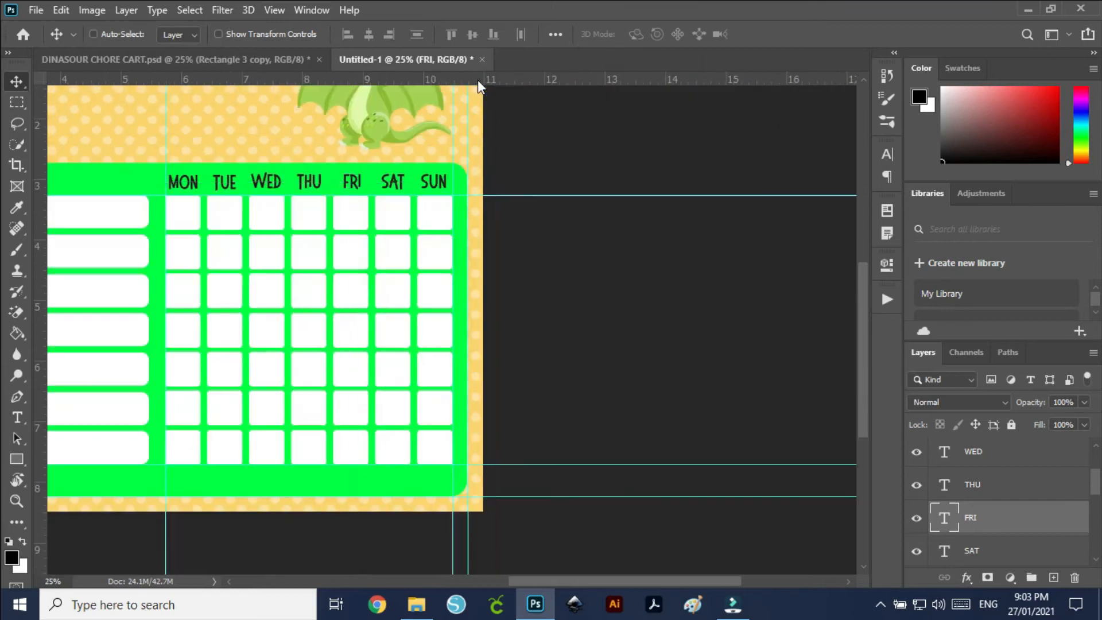
- Duplicate the CHORES heading, place the copy at the left end of the lower green strip and change its text to REWARD:
{"action": "left_click_drag", "start_coordinate": [284, 205], "coordinate": [635, 205]}
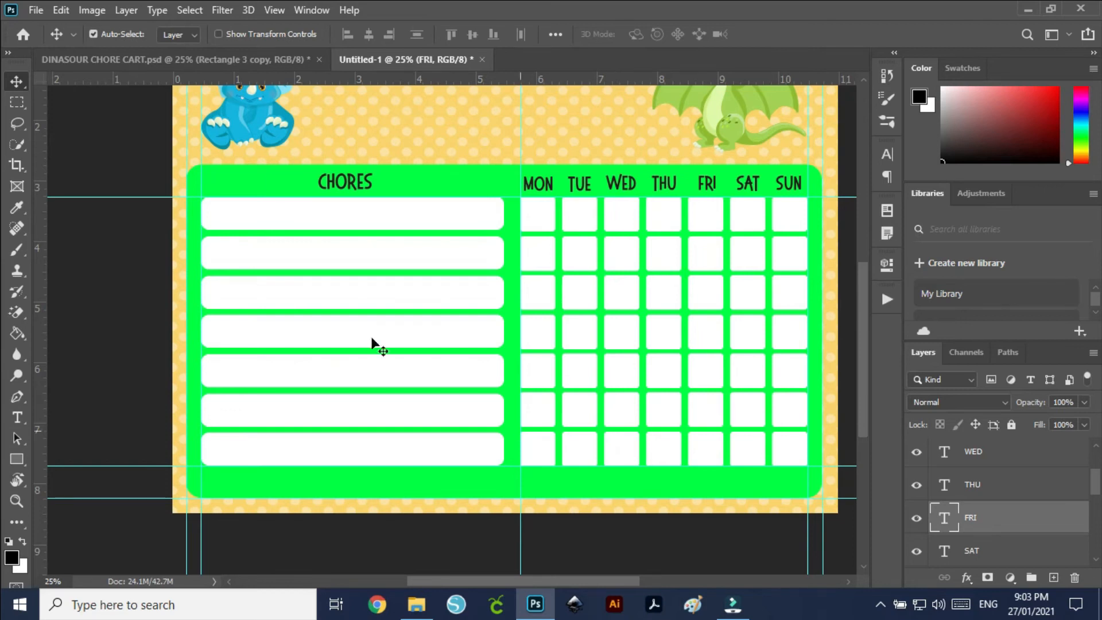
{"action": "scroll", "coordinate": [344, 241], "scroll_direction": "up", "scroll_amount": 2}
{"action": "left_click", "coordinate": [348, 244]}
{"action": "left_click_drag", "start_coordinate": [996, 551], "coordinate": [1054, 577]}
{"action": "left_click_drag", "start_coordinate": [355, 243], "coordinate": [256, 567]}
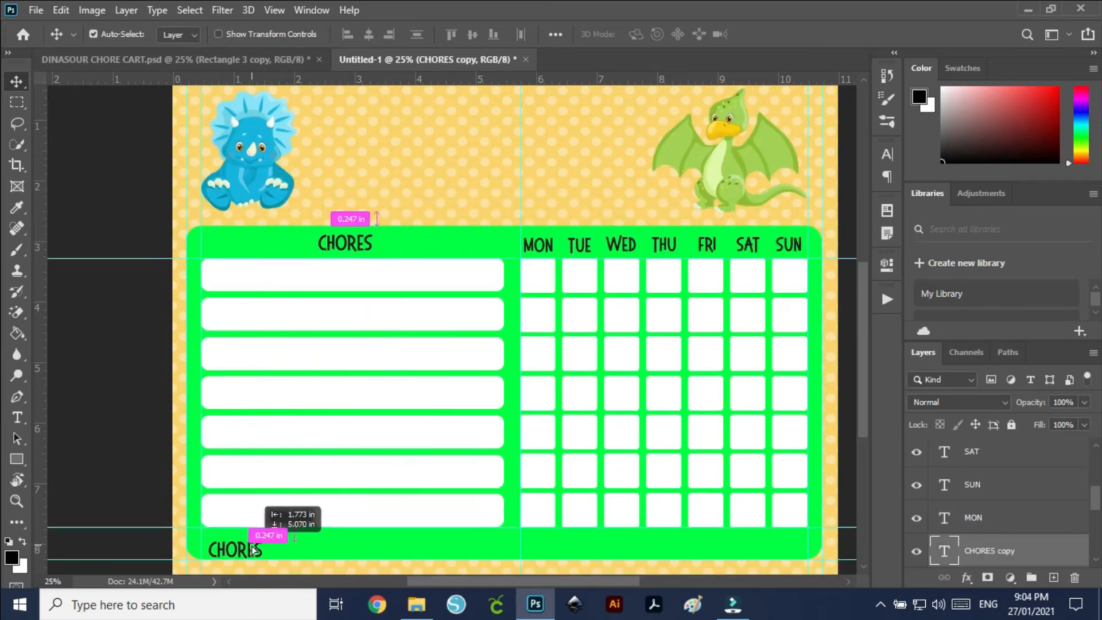
{"action": "double_click", "coordinate": [230, 543]}
{"action": "type", "text": "REWARDS:"}
{"action": "left_click", "coordinate": [19, 85]}
{"action": "double_click", "coordinate": [265, 546]}
{"action": "key", "text": "BackSpace"}
- Adjust the position of the REWARD: label so it sits centred in the strip's height, in line with the white bars' left edge
{"action": "left_click", "coordinate": [17, 84]}
{"action": "left_click_drag", "start_coordinate": [235, 542], "coordinate": [237, 543]}
{"action": "key", "text": "Right"}
{"action": "key", "text": "Right"}
{"action": "key", "text": "Right"}
{"action": "key", "text": "Right"}
{"action": "key", "text": "Right"}
{"action": "key", "text": "Down"}
{"action": "key", "text": "Down"}
{"action": "key", "text": "Down"}
{"action": "key", "text": "Down"}
- Duplicate the REWARD: label, move the copy to the middle of the lower green strip and change its text to POINTS TO REACH:
{"action": "left_click_drag", "start_coordinate": [1010, 551], "coordinate": [1054, 577]}
{"action": "left_click_drag", "start_coordinate": [268, 547], "coordinate": [524, 543]}
{"action": "scroll", "coordinate": [582, 546], "scroll_direction": "up", "scroll_amount": 2}
{"action": "double_click", "coordinate": [582, 549]}
{"action": "type", "text": "POINTS TO REACH:"}
{"action": "key", "text": "ctrl+Return"}
- Add a duplicated label reading TOTAL POINTS: at the strip's right end, and shift POINTS TO REACH: about 0.27 in left
{"action": "left_click_drag", "start_coordinate": [1011, 551], "coordinate": [1054, 577]}
{"action": "left_click_drag", "start_coordinate": [559, 546], "coordinate": [763, 546]}
{"action": "left_click", "coordinate": [19, 422]}
{"action": "left_click_drag", "start_coordinate": [768, 545], "coordinate": [640, 531]}
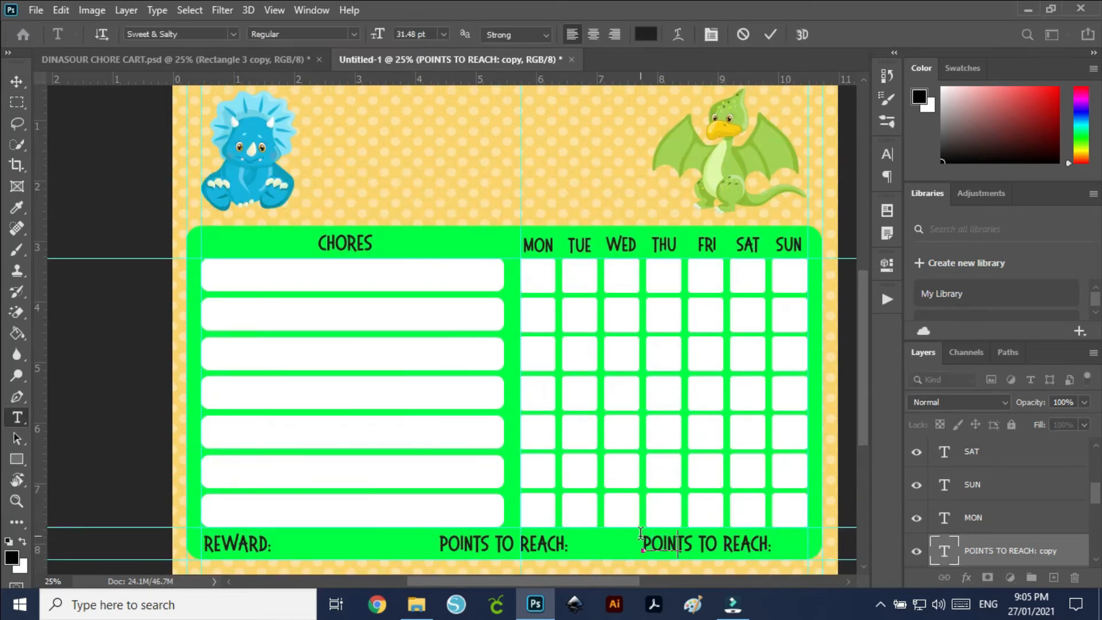
{"action": "type", "text": "TOTAL POINTS:"}
{"action": "left_click", "coordinate": [17, 81]}
{"action": "left_click", "coordinate": [544, 550]}
{"action": "left_click_drag", "start_coordinate": [544, 550], "coordinate": [528, 549]}
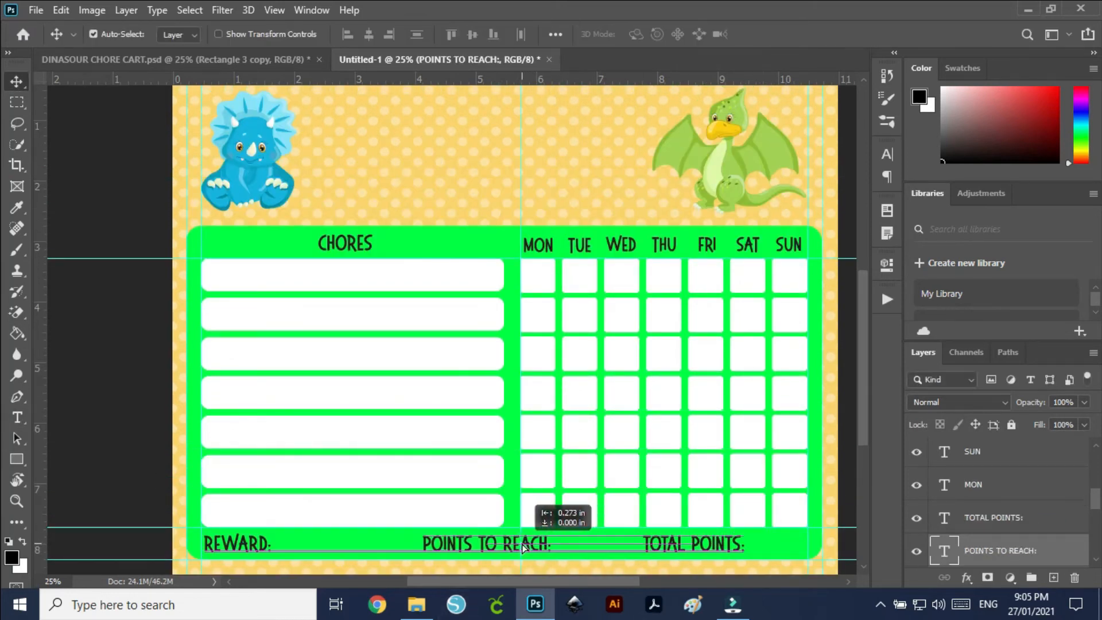
- Group all text layers from TUE down to CHORES and name the group TEXT
{"action": "key", "text": "ctrl+minus"}
{"action": "scroll", "coordinate": [959, 528], "scroll_direction": "up", "scroll_amount": 3}
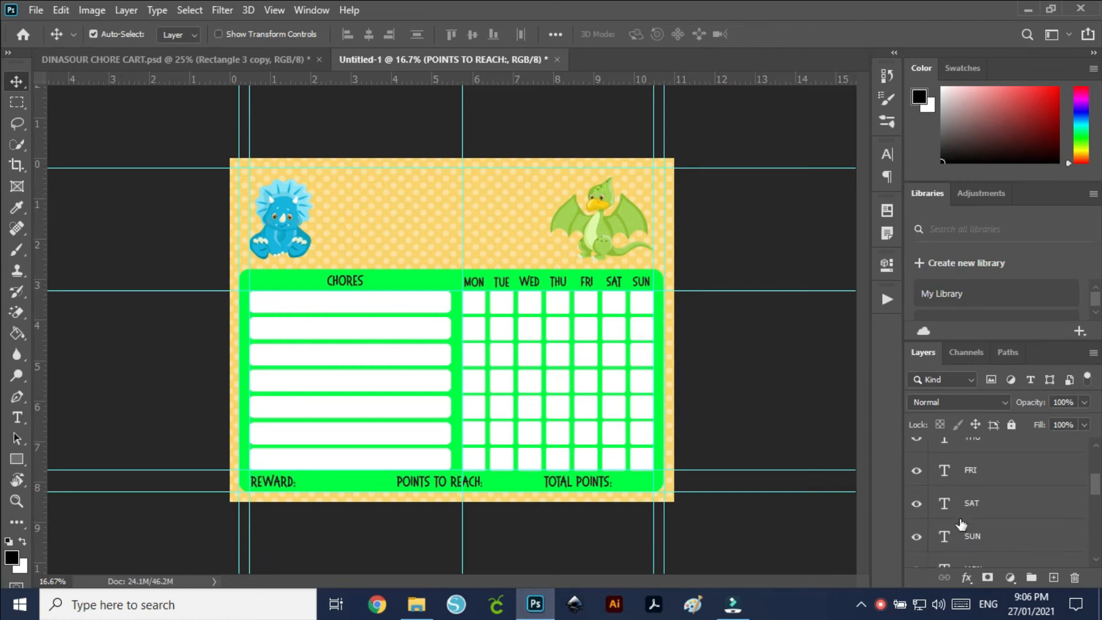
{"action": "left_click", "coordinate": [961, 488]}
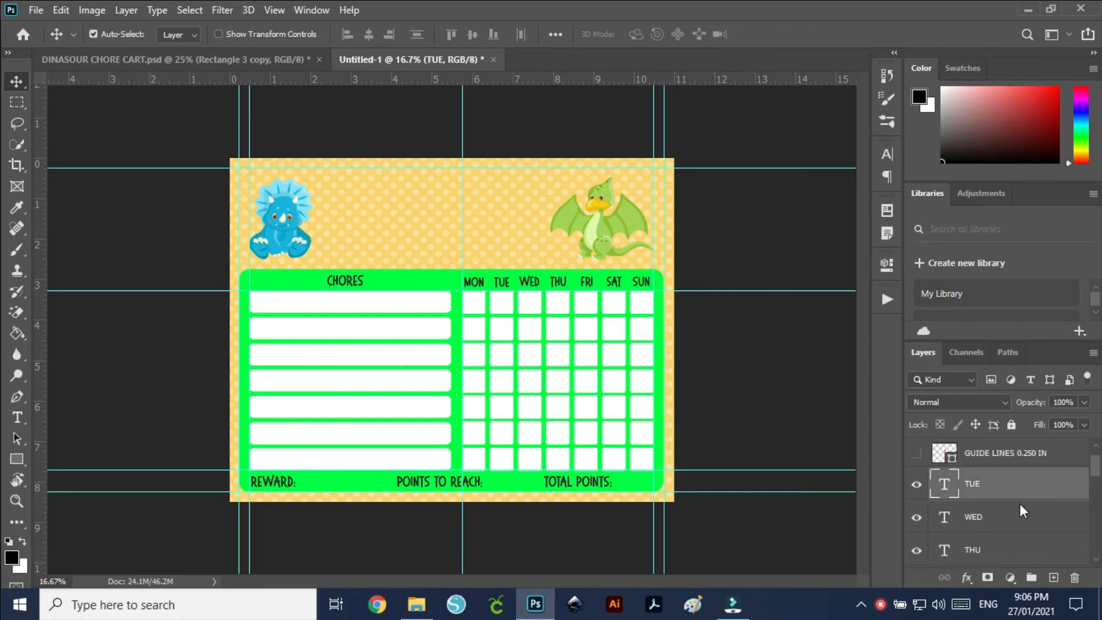
{"action": "scroll", "coordinate": [1020, 504], "scroll_direction": "down", "scroll_amount": 3}
{"action": "scroll", "coordinate": [1019, 504], "scroll_direction": "down", "scroll_amount": 2}
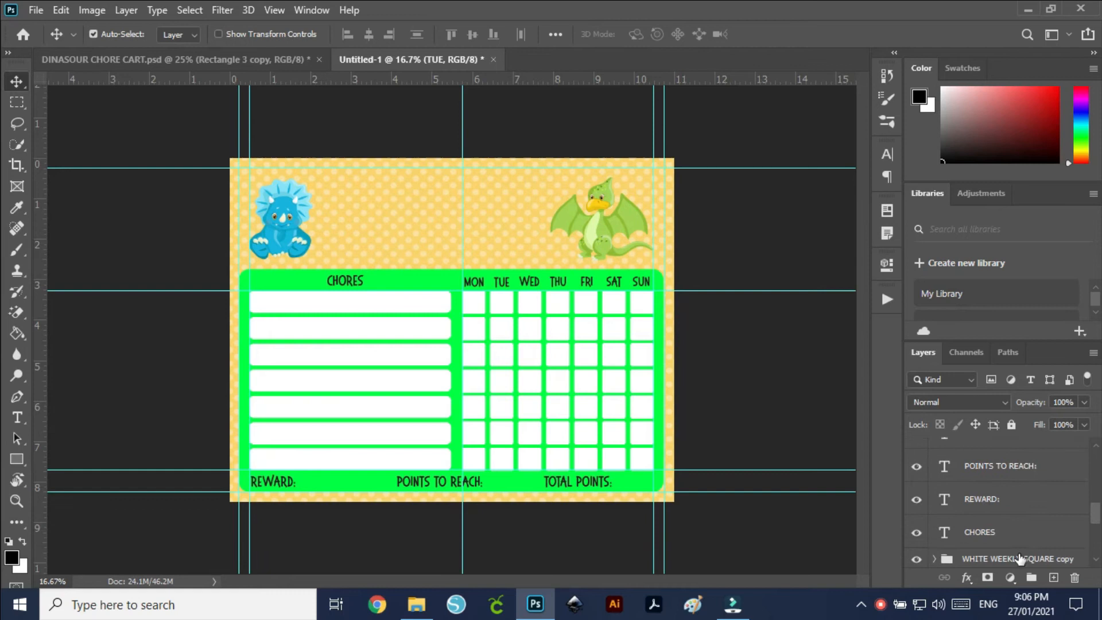
{"action": "left_click", "coordinate": [999, 535], "text": "shift"}
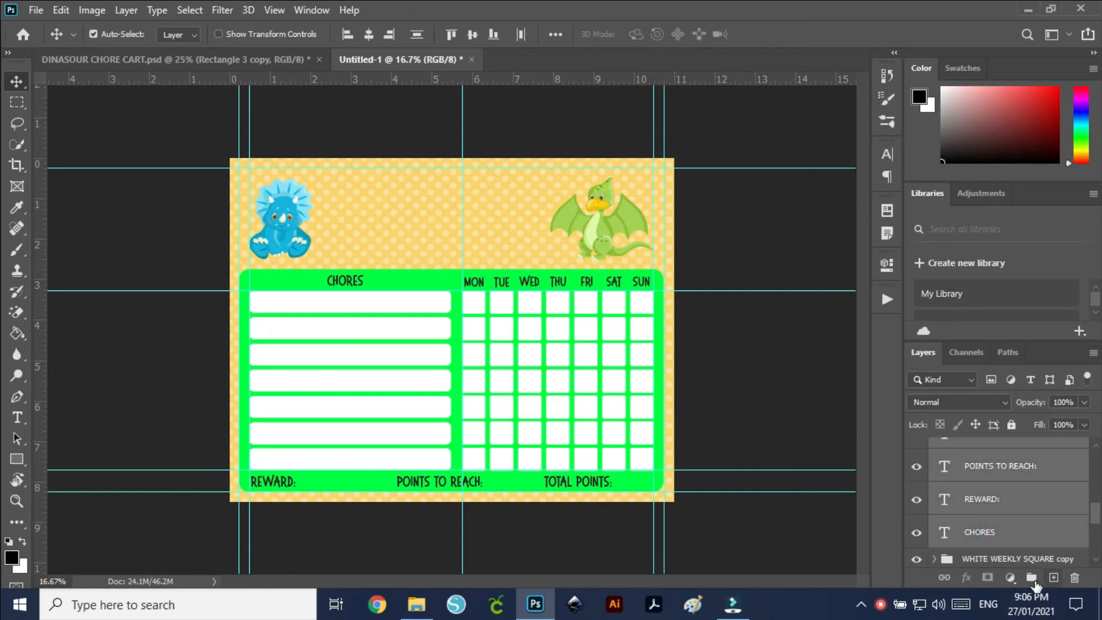
{"action": "left_click", "coordinate": [1031, 577]}
{"action": "double_click", "coordinate": [974, 453]}
{"action": "type", "text": "TEXT"}
{"action": "key", "text": "Return"}
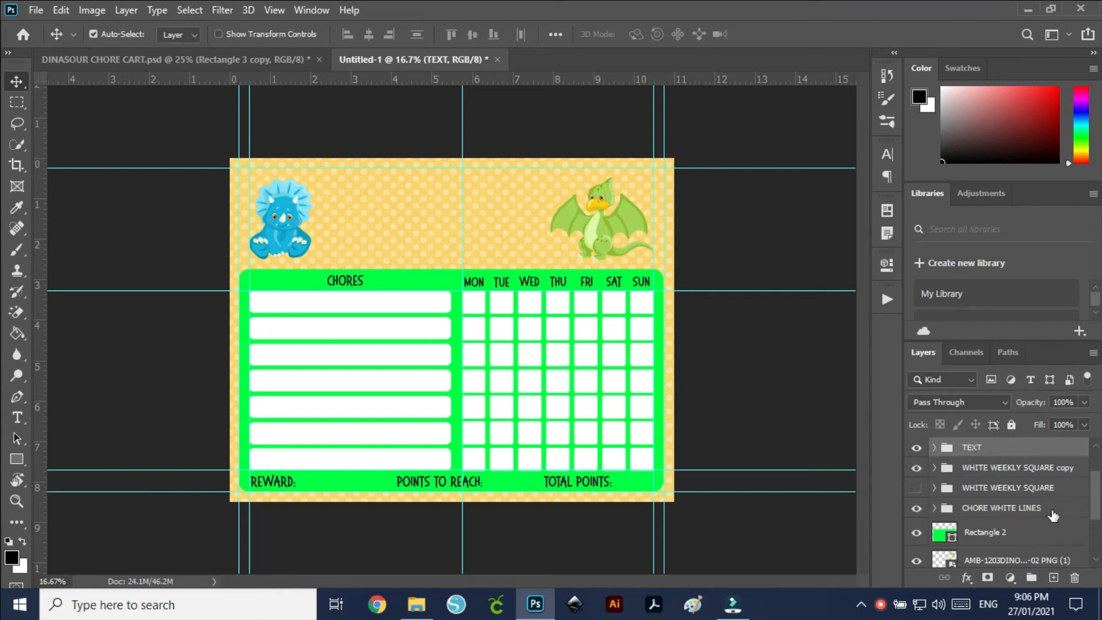
- Add a new layer above the TEXT group and enter the child's name in possessive form between the dinosaurs in 24 pt Bonfire
{"action": "left_click", "coordinate": [1054, 578]}
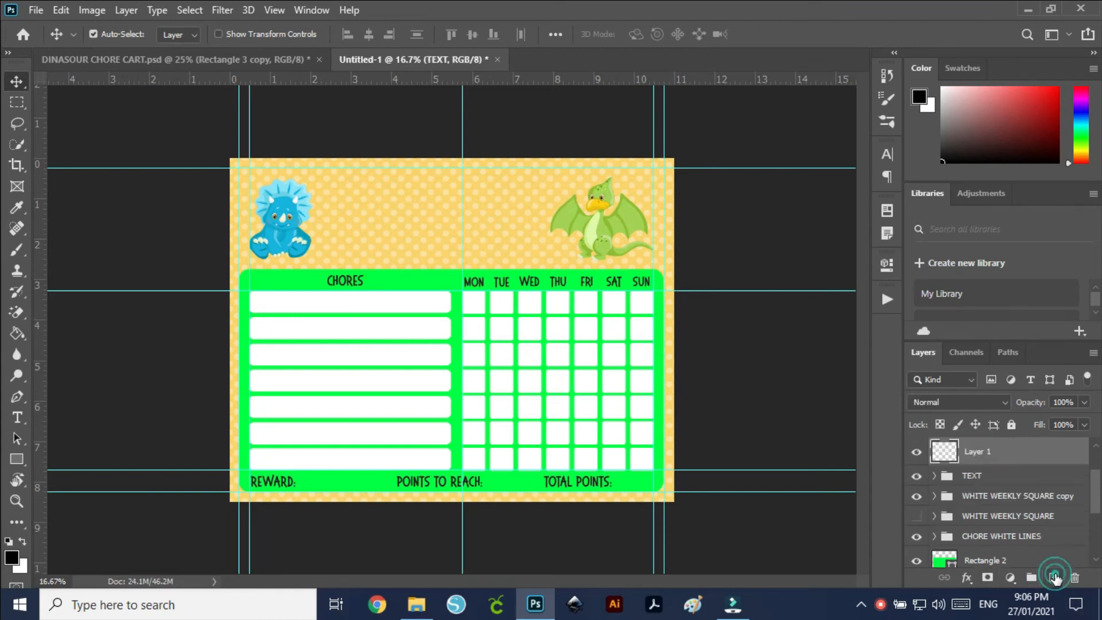
{"action": "left_click", "coordinate": [16, 416]}
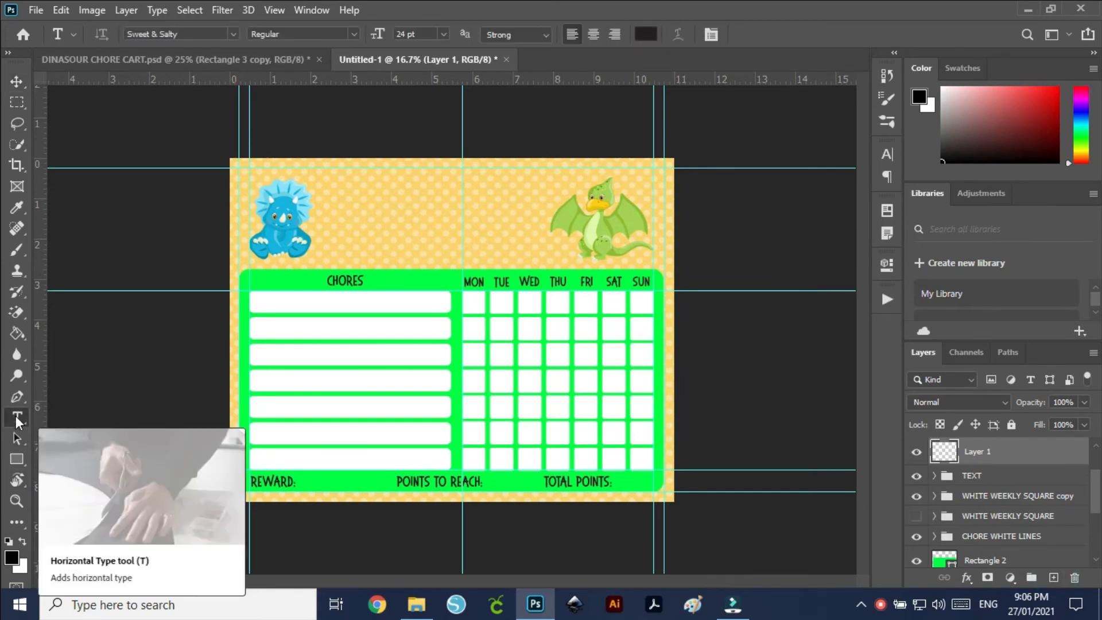
{"action": "left_click", "coordinate": [236, 37]}
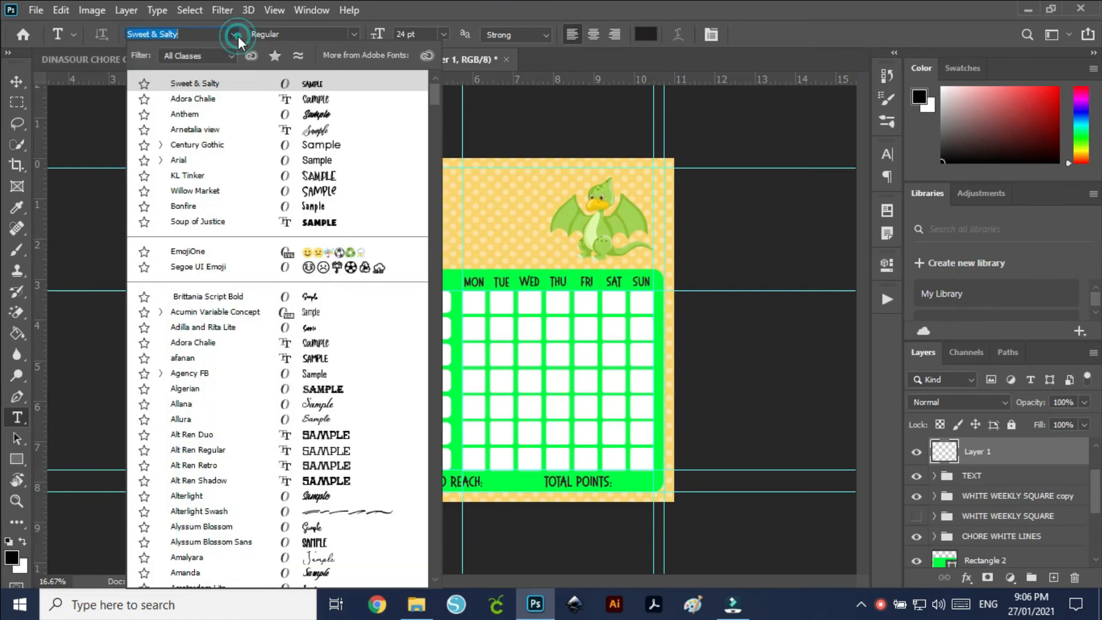
{"action": "left_click", "coordinate": [182, 208]}
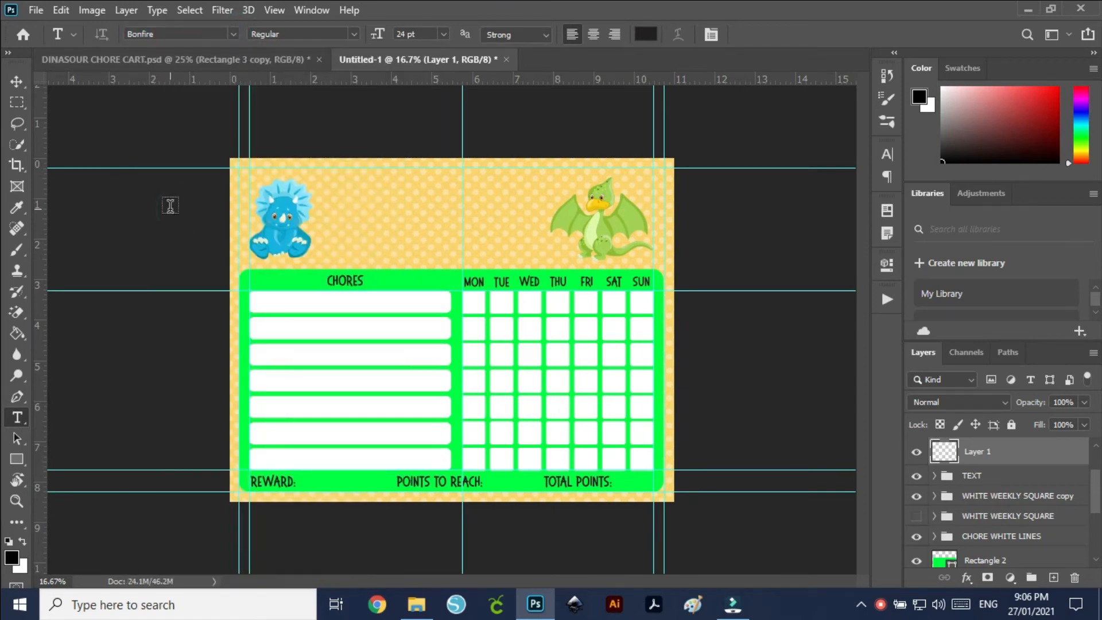
{"action": "left_click", "coordinate": [393, 222]}
{"action": "type", "text": "JODY"}
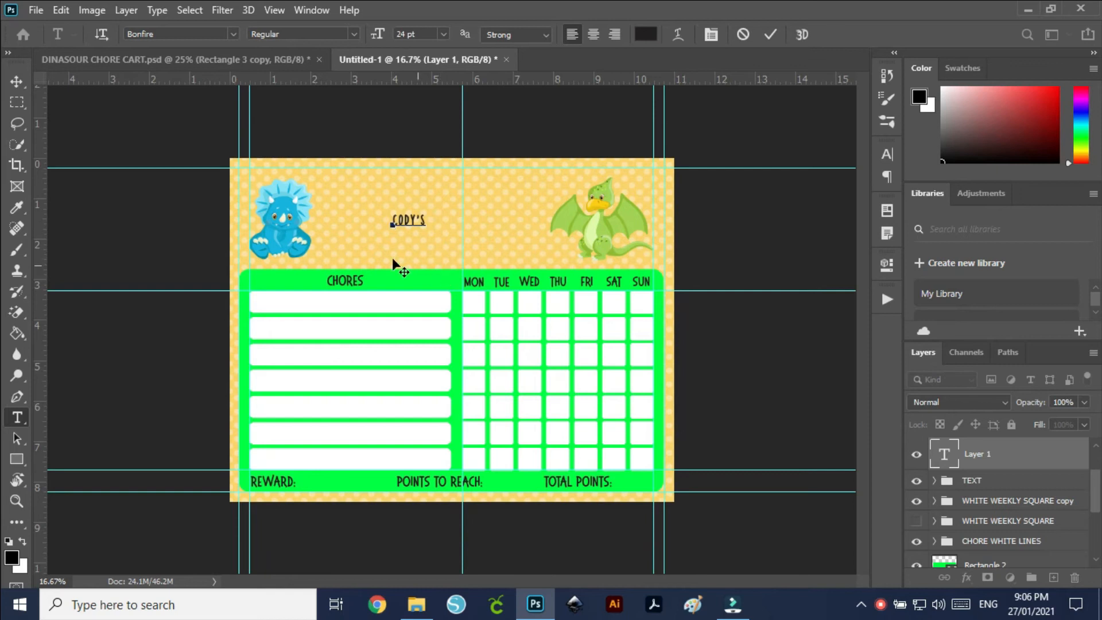
{"action": "left_click", "coordinate": [16, 81]}
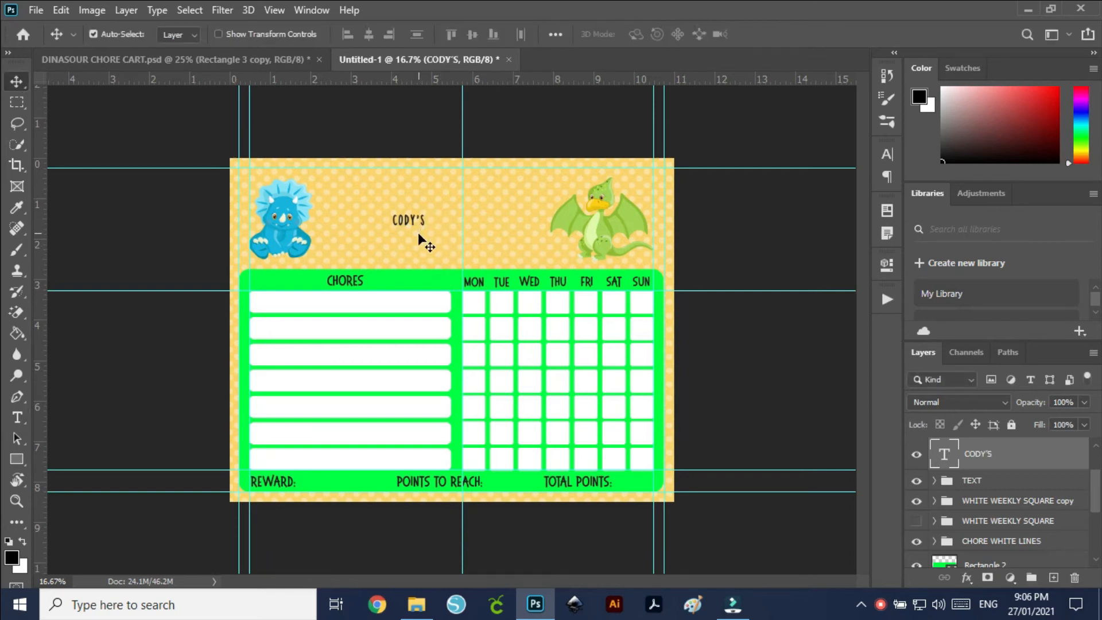
- Enlarge the name title to about 406% and centre it near the page's upper edge between the dinosaurs
{"action": "key", "text": "ctrl+t"}
{"action": "left_click_drag", "start_coordinate": [425, 230], "coordinate": [472, 198]}
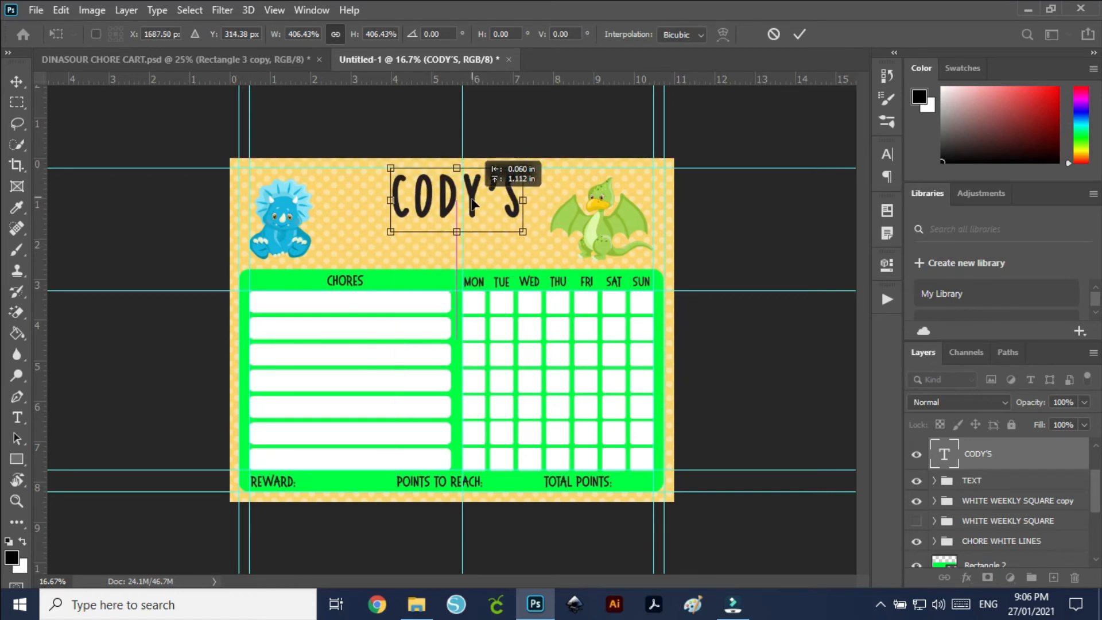
{"action": "key", "text": "Return"}
- Apply a white outside stroke of 18 px to the name title
{"action": "left_click", "coordinate": [967, 578]}
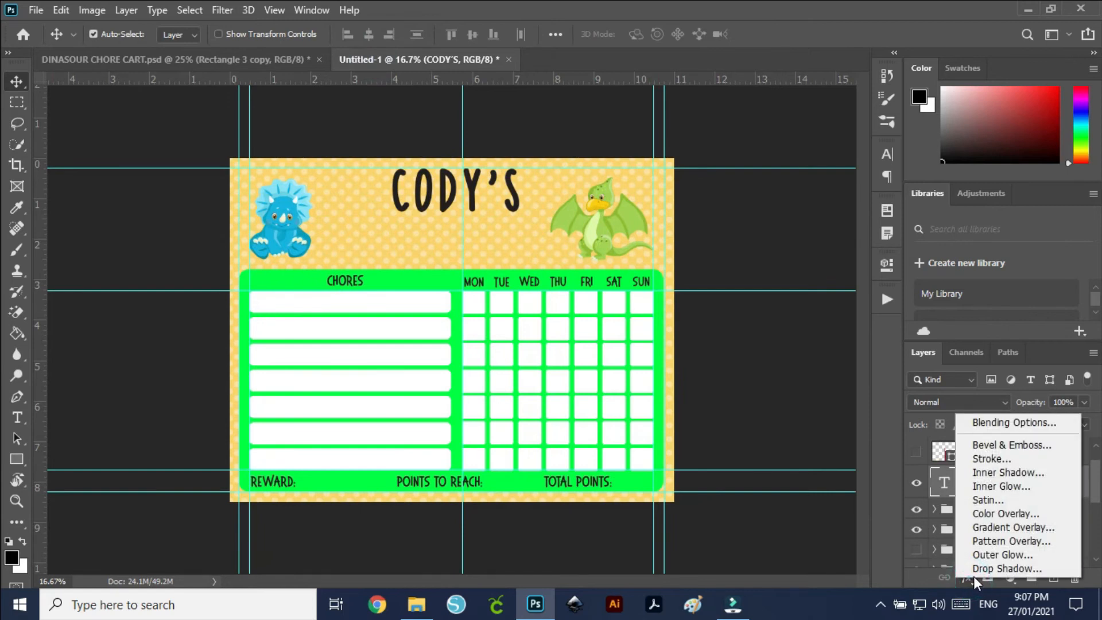
{"action": "left_click", "coordinate": [988, 458]}
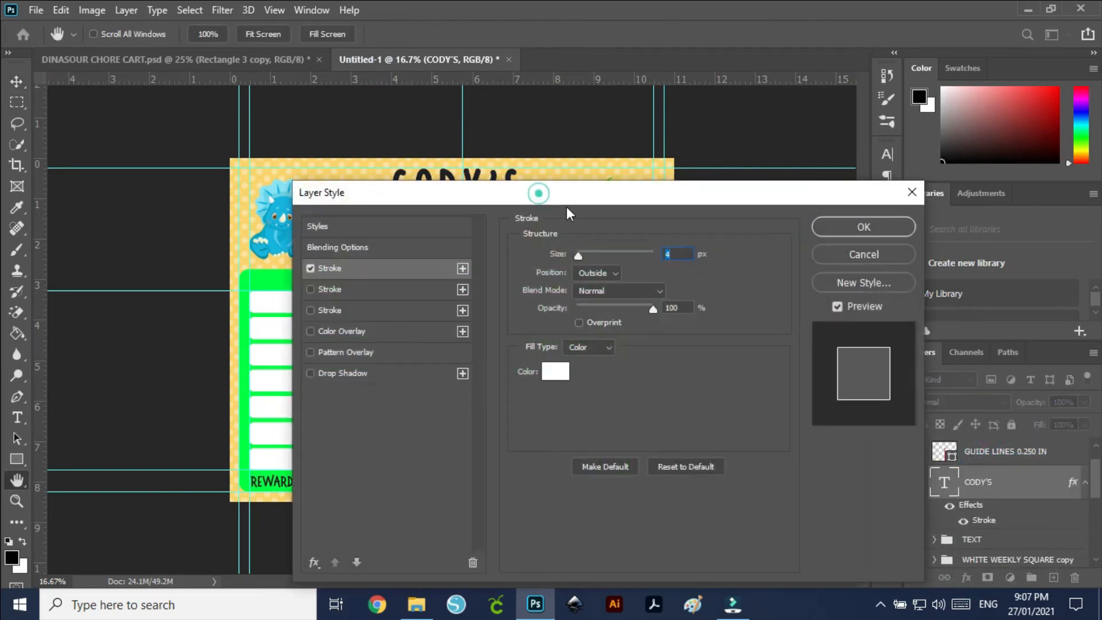
{"action": "left_click_drag", "start_coordinate": [539, 192], "coordinate": [621, 279]}
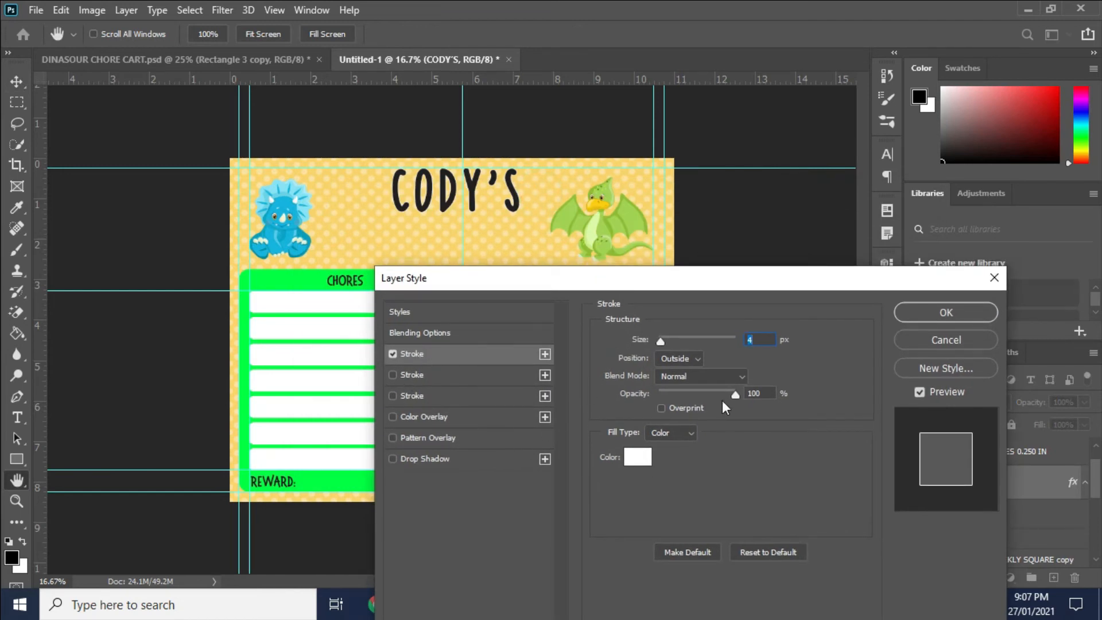
{"action": "left_click", "coordinate": [661, 342]}
{"action": "left_click_drag", "start_coordinate": [663, 342], "coordinate": [670, 343]}
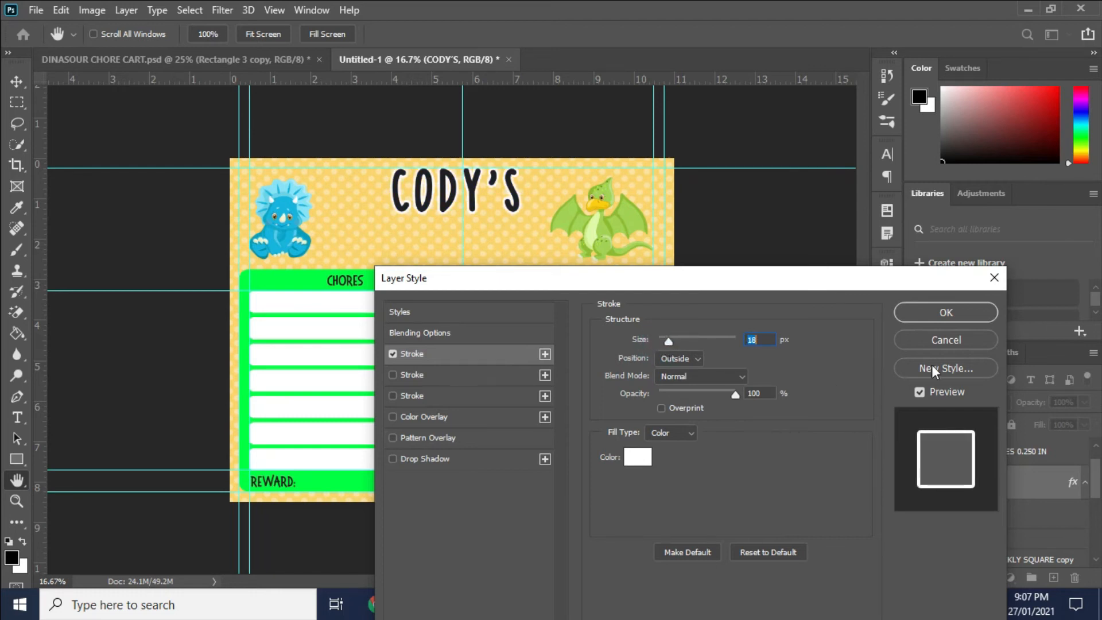
{"action": "left_click", "coordinate": [946, 312]}
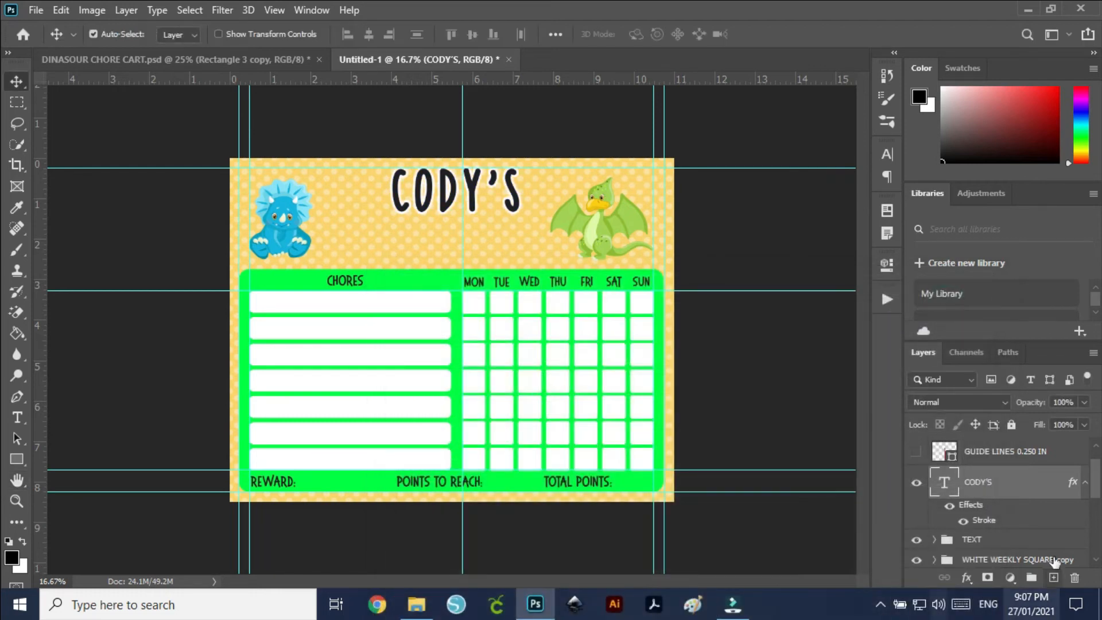
- Duplicate the outlined name title and change the copy's text to REWARDS
{"action": "left_click_drag", "start_coordinate": [1015, 484], "coordinate": [1053, 578]}
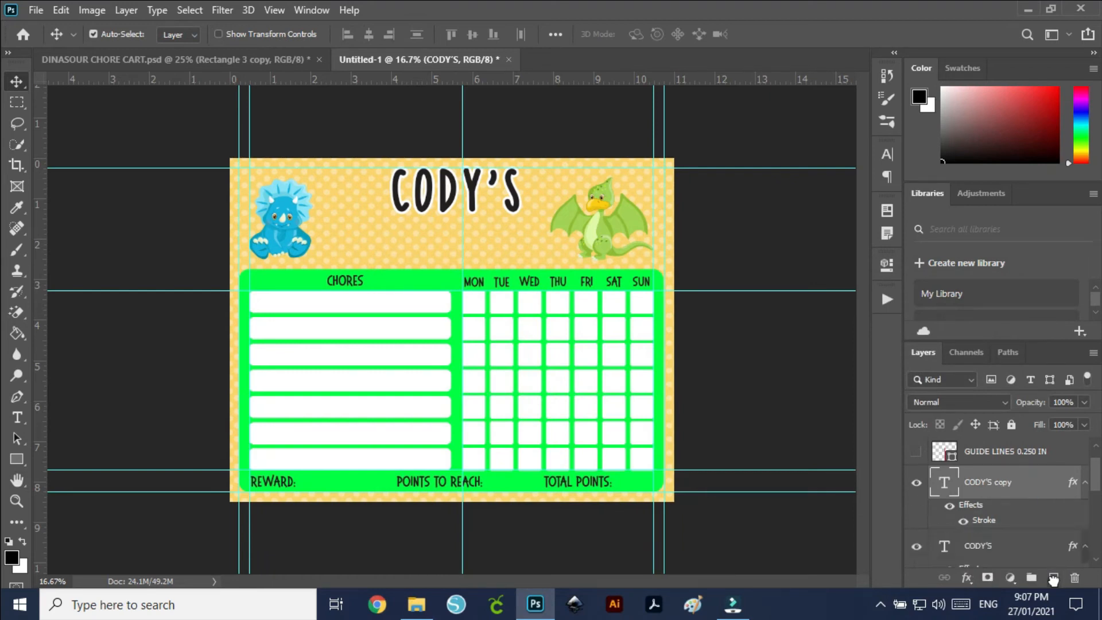
{"action": "left_click", "coordinate": [16, 419]}
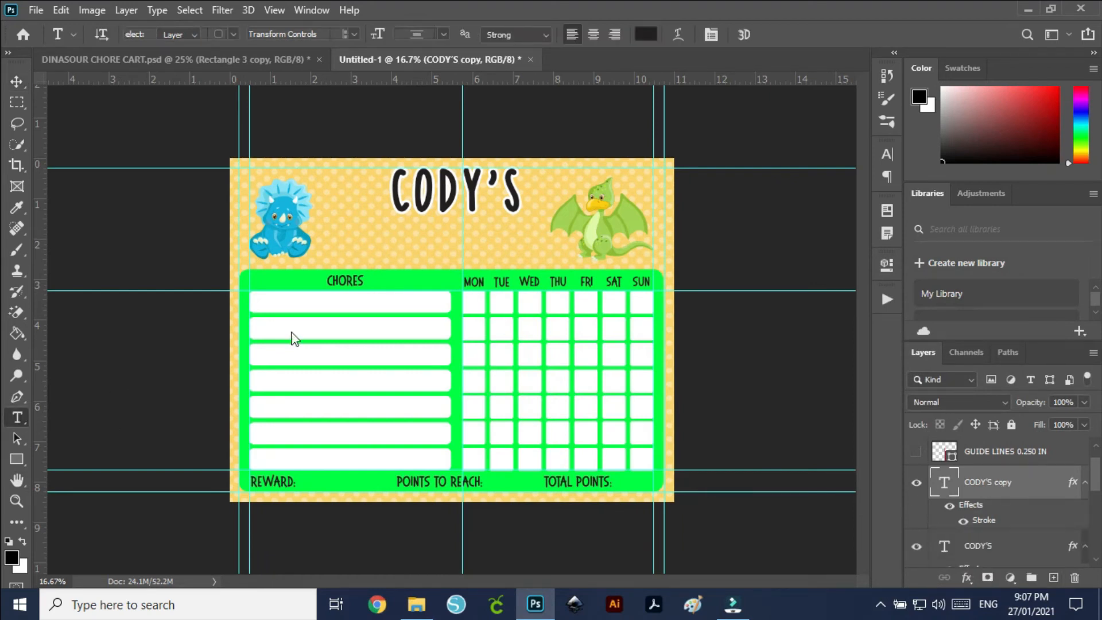
{"action": "left_click_drag", "start_coordinate": [519, 201], "coordinate": [317, 194]}
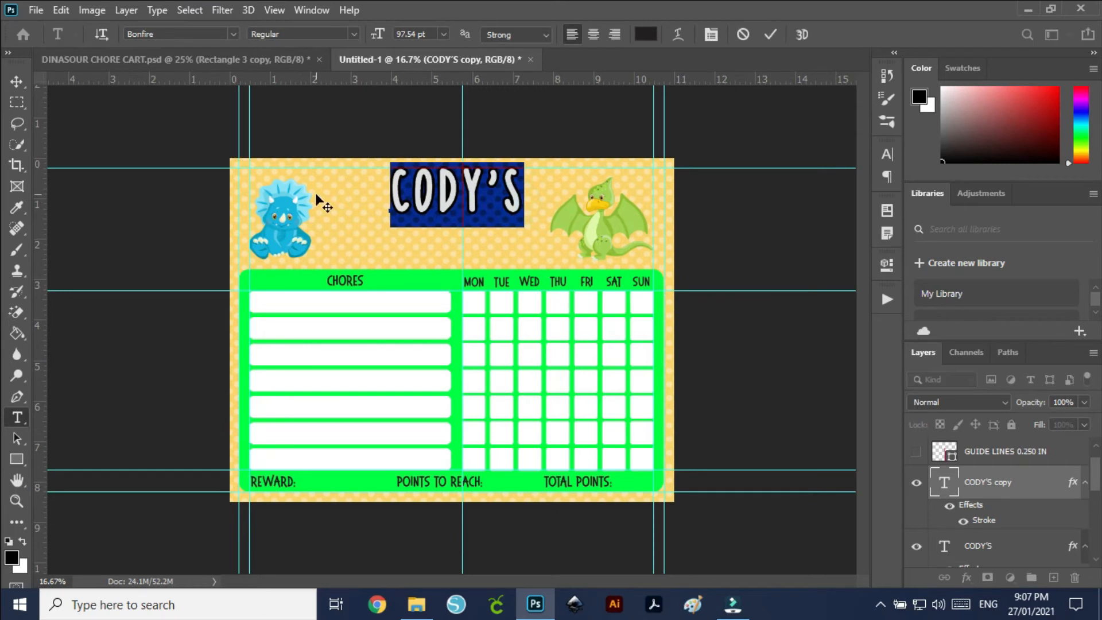
{"action": "type", "text": "REWARDS"}
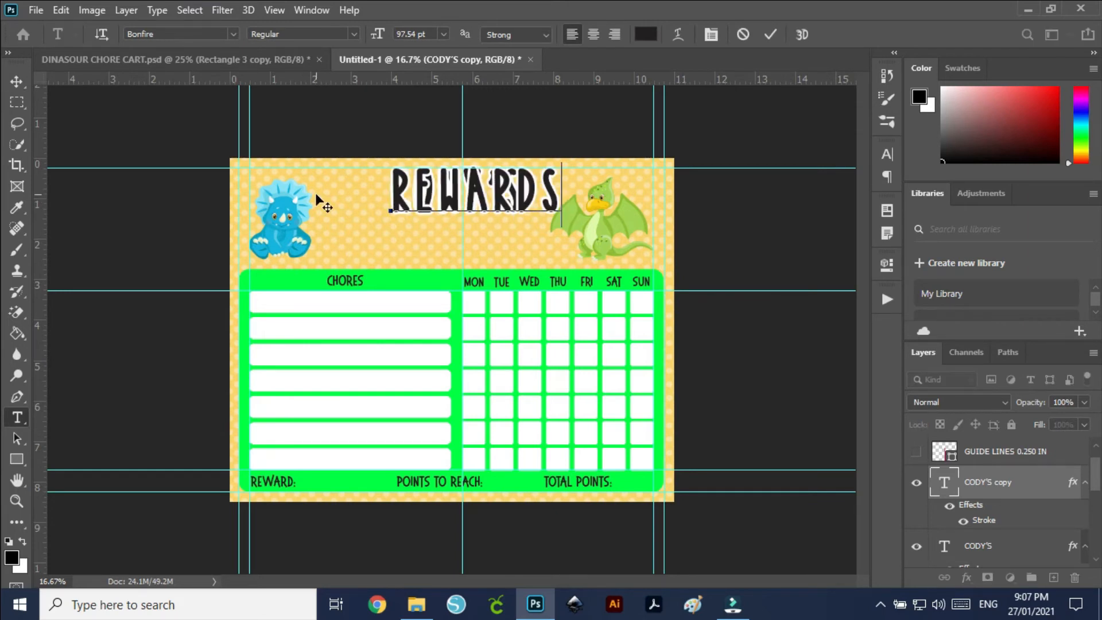
{"action": "left_click", "coordinate": [16, 78]}
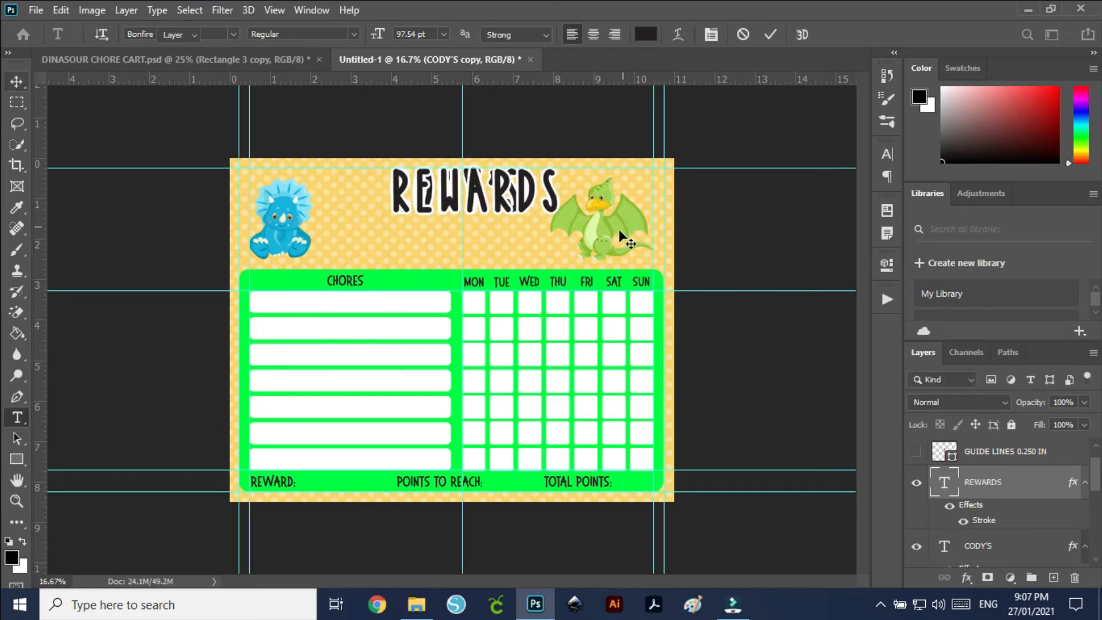
- Shrink the REWARDS title to about 89%, then by a further 93%, and place it below the name beside the blue dinosaur
{"action": "key", "text": "ctrl+t"}
{"action": "left_click_drag", "start_coordinate": [561, 163], "coordinate": [543, 170]}
{"action": "left_click_drag", "start_coordinate": [513, 211], "coordinate": [435, 248]}
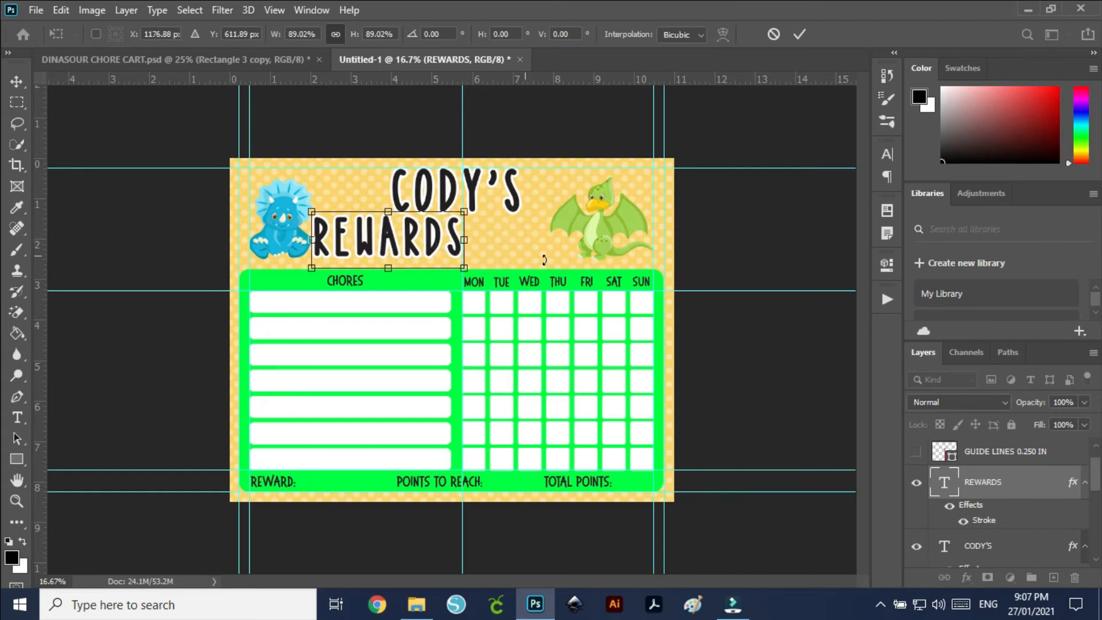
{"action": "key", "text": "Return"}
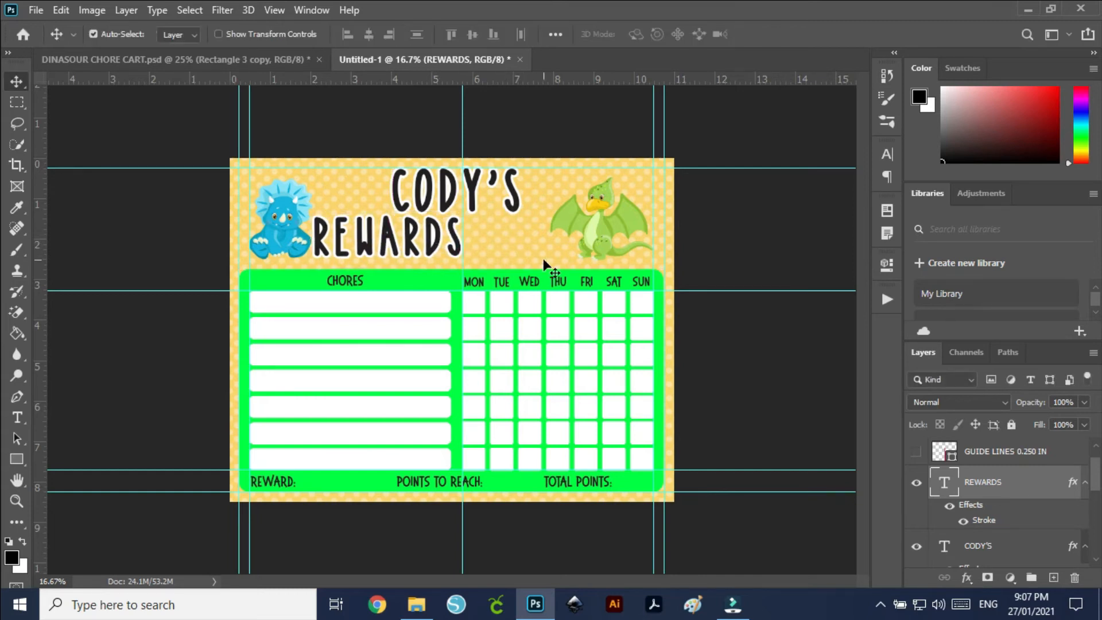
{"action": "key", "text": "ctrl+t"}
{"action": "left_click_drag", "start_coordinate": [308, 208], "coordinate": [319, 211]}
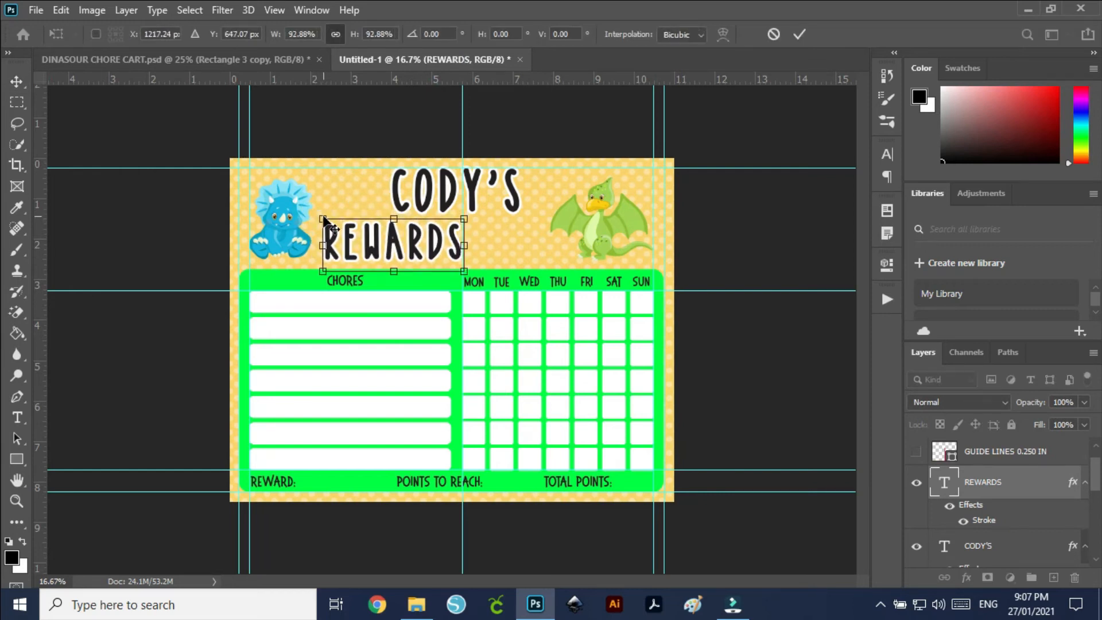
{"action": "key", "text": "Return"}
{"action": "left_click_drag", "start_coordinate": [393, 244], "coordinate": [387, 238]}
- Check the text colour of the REWARDS title
{"action": "left_click", "coordinate": [21, 418]}
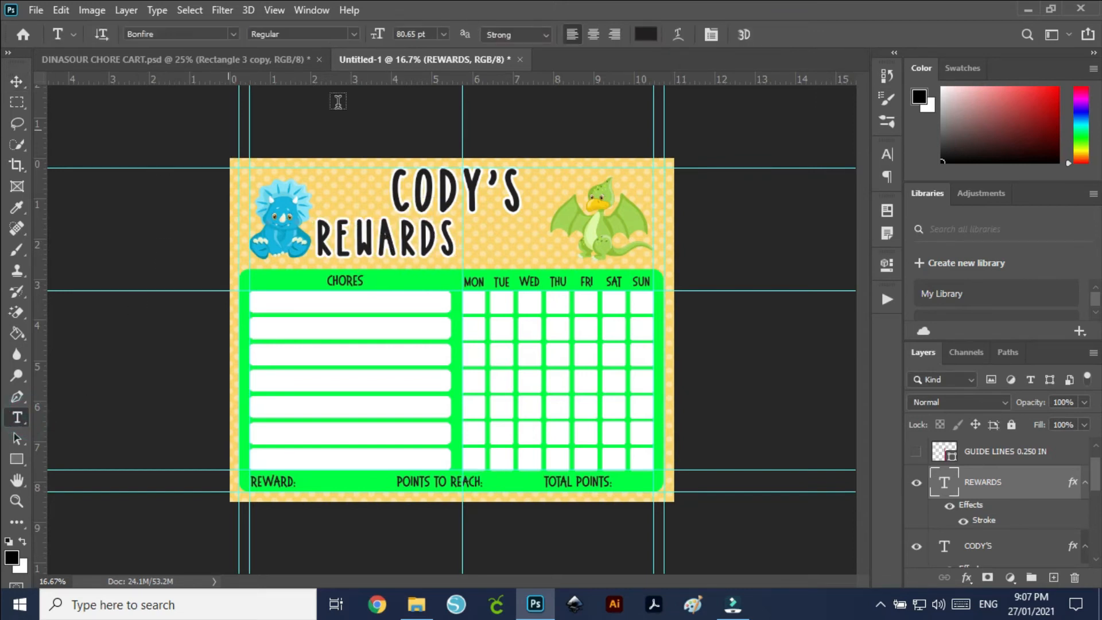
{"action": "left_click", "coordinate": [644, 35]}
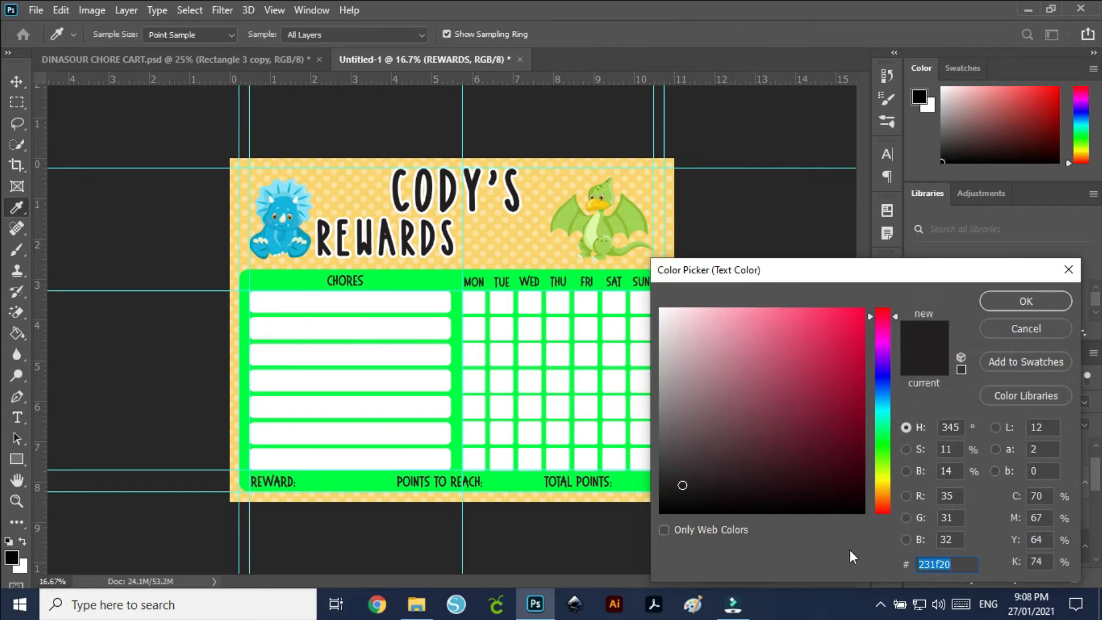
{"action": "left_click", "coordinate": [1042, 304]}
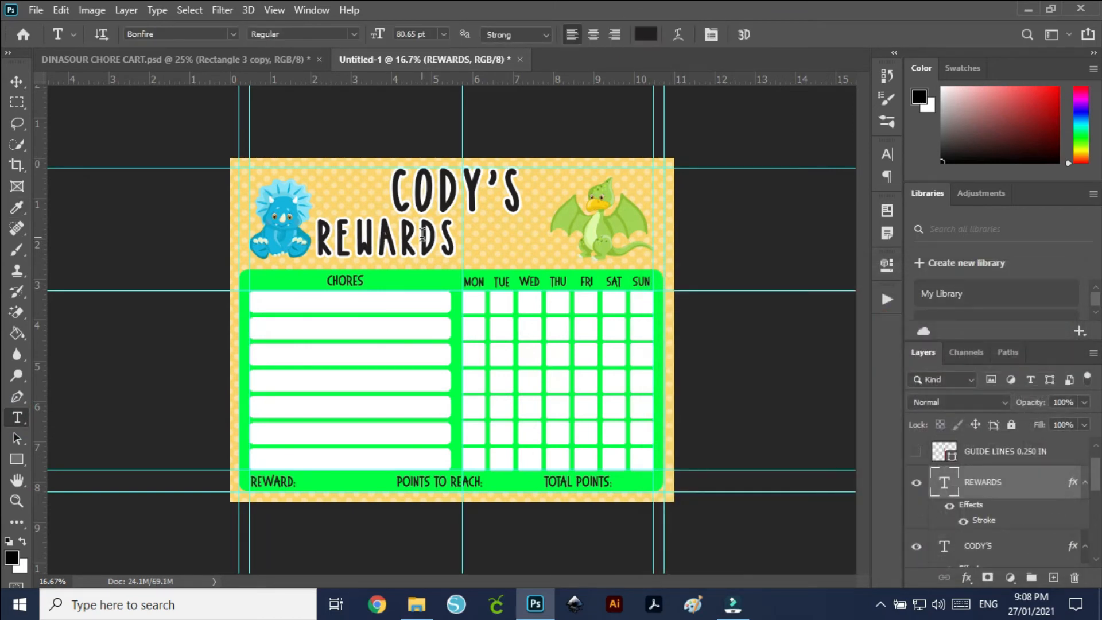
- Duplicate the REWARDS title, change the copy's text to CHART, and place it after REWARDS on the same line
{"action": "left_click_drag", "start_coordinate": [1018, 487], "coordinate": [1053, 578]}
{"action": "left_click_drag", "start_coordinate": [451, 235], "coordinate": [305, 227]}
{"action": "type", "text": "CHART"}
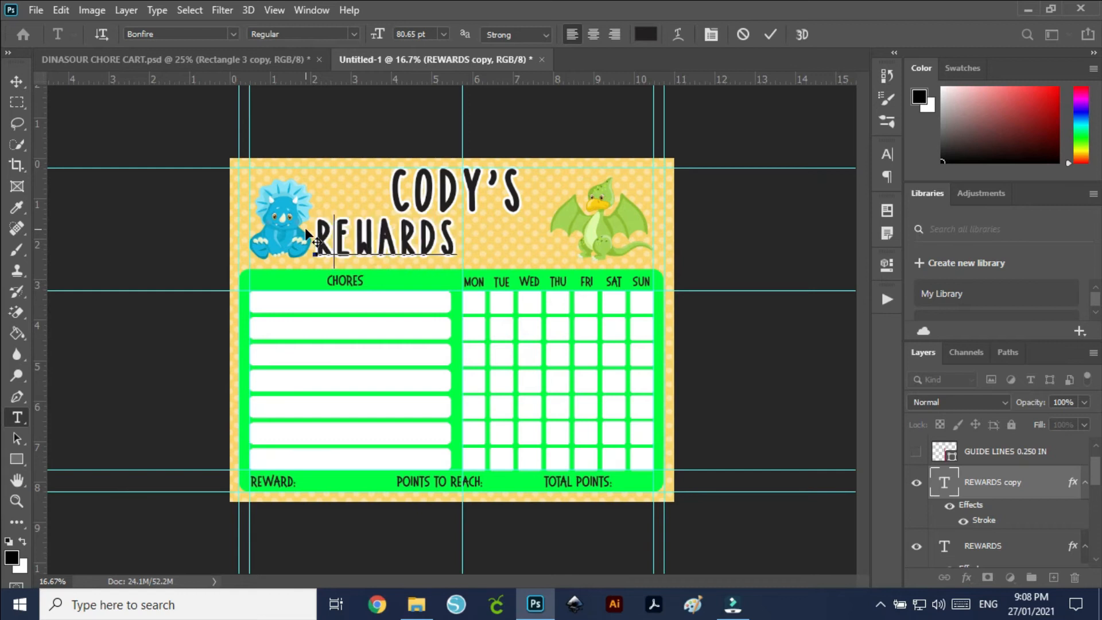
{"action": "left_click", "coordinate": [19, 82]}
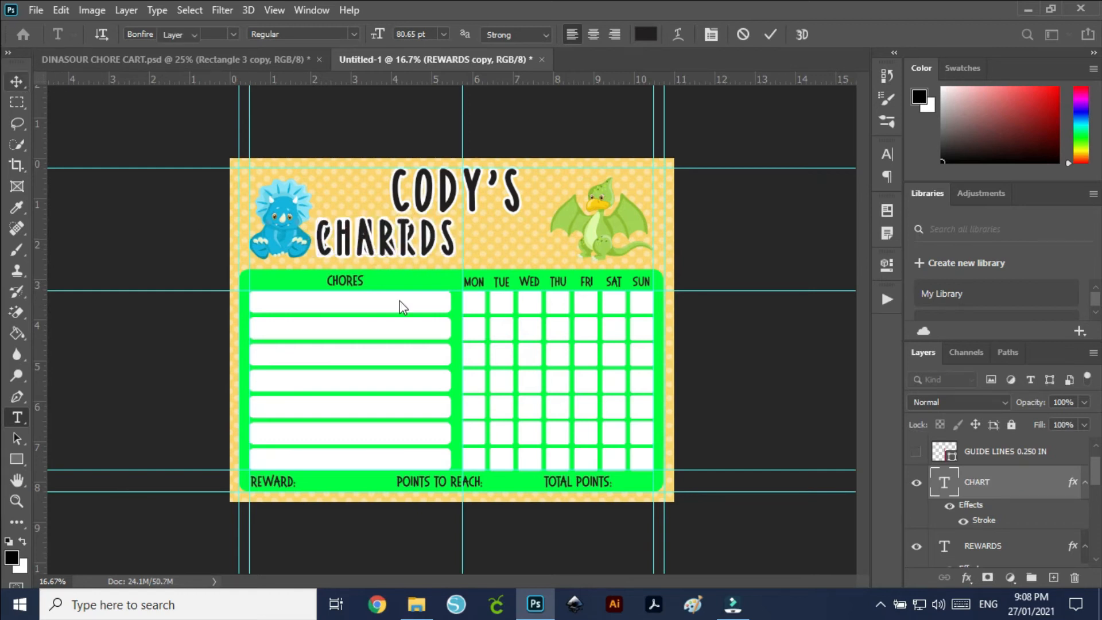
{"action": "left_click_drag", "start_coordinate": [384, 244], "coordinate": [540, 254]}
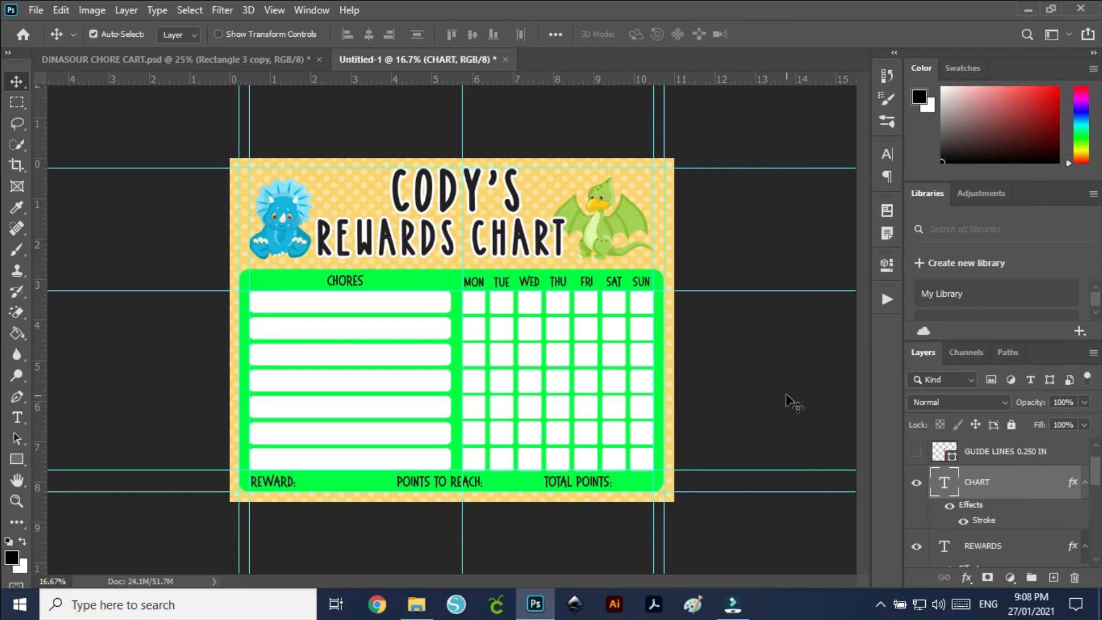
- Scale the green dinosaur down to about 32.5% and position it clear of the word CHART
{"action": "left_click", "coordinate": [599, 215]}
{"action": "key", "text": "ctrl+t"}
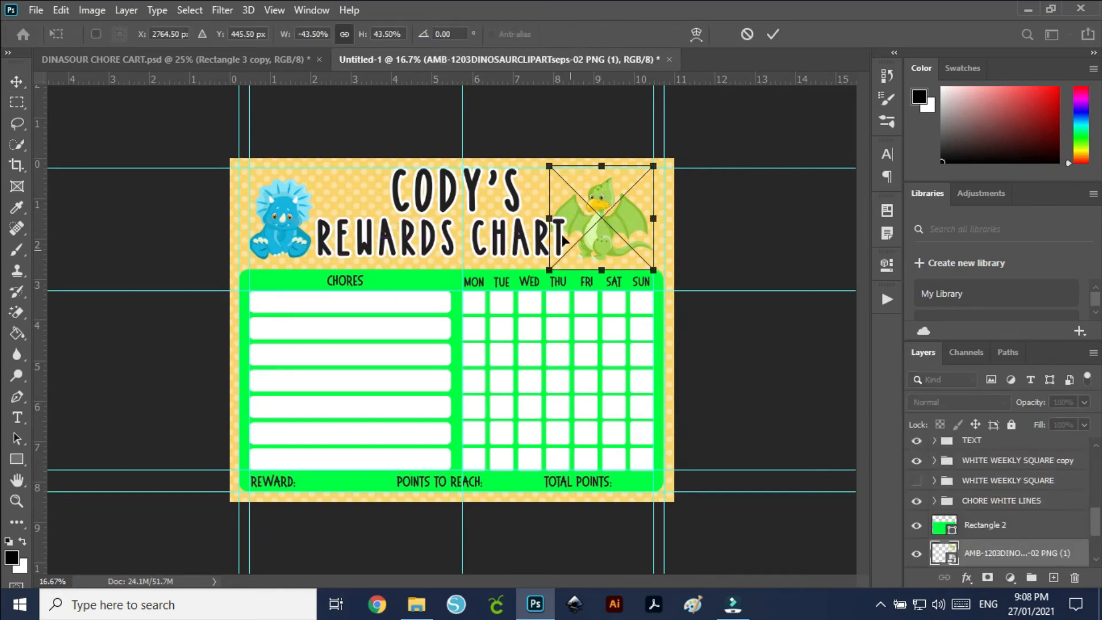
{"action": "left_click_drag", "start_coordinate": [549, 166], "coordinate": [575, 193]}
{"action": "left_click_drag", "start_coordinate": [615, 250], "coordinate": [618, 231]}
{"action": "key", "text": "Return"}
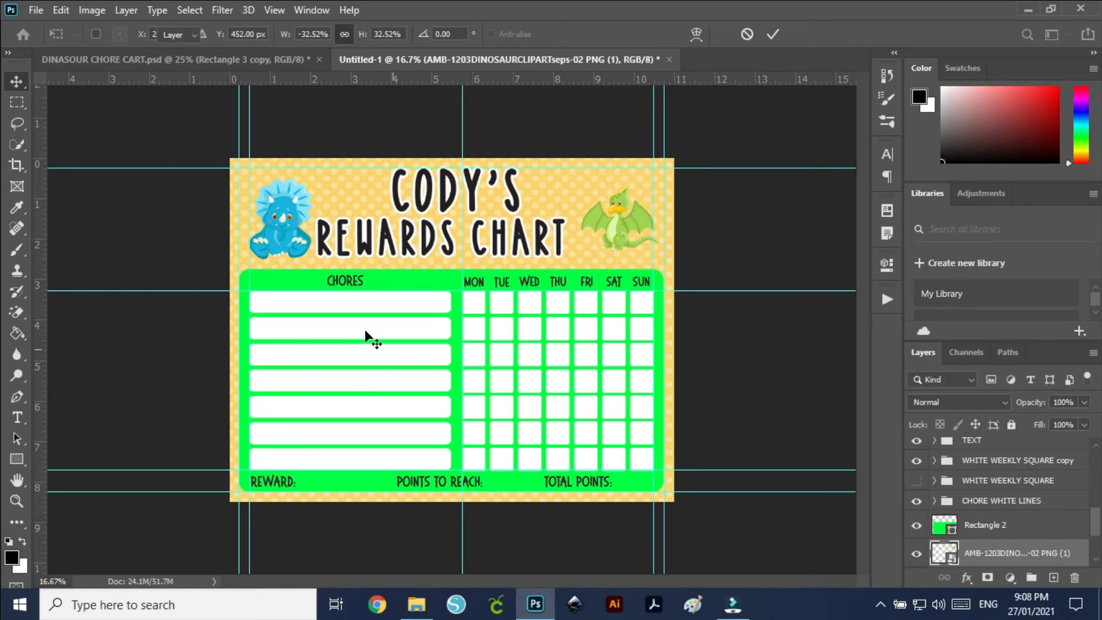
- Scale the blue dinosaur down to about 29.2%, clear of the word REWARDS
{"action": "key", "text": "ctrl+t"}
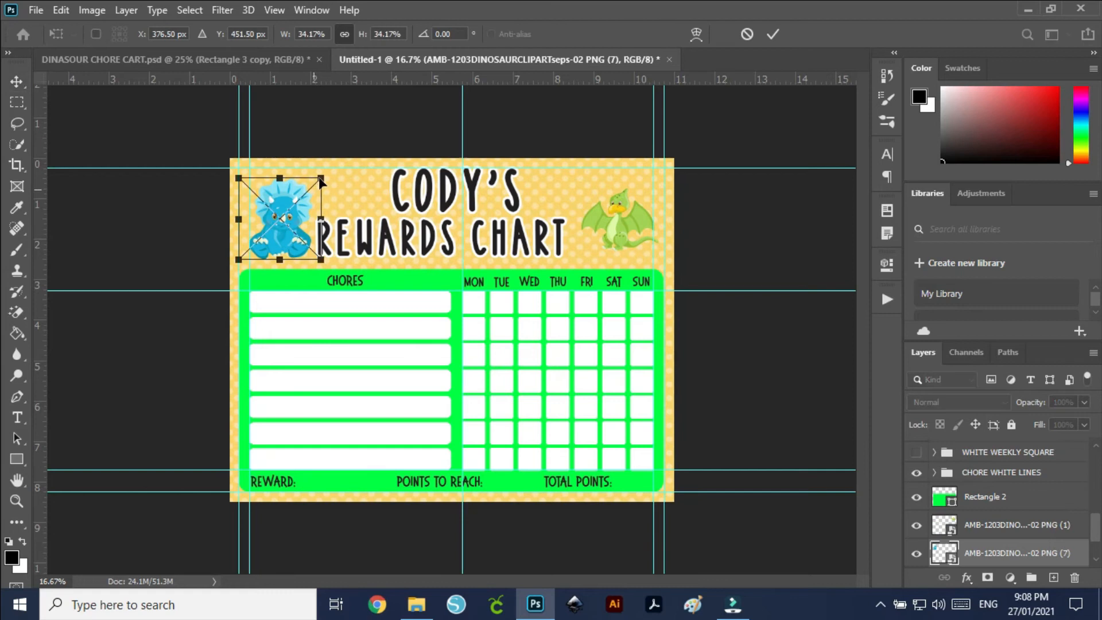
{"action": "left_click_drag", "start_coordinate": [319, 178], "coordinate": [299, 192]}
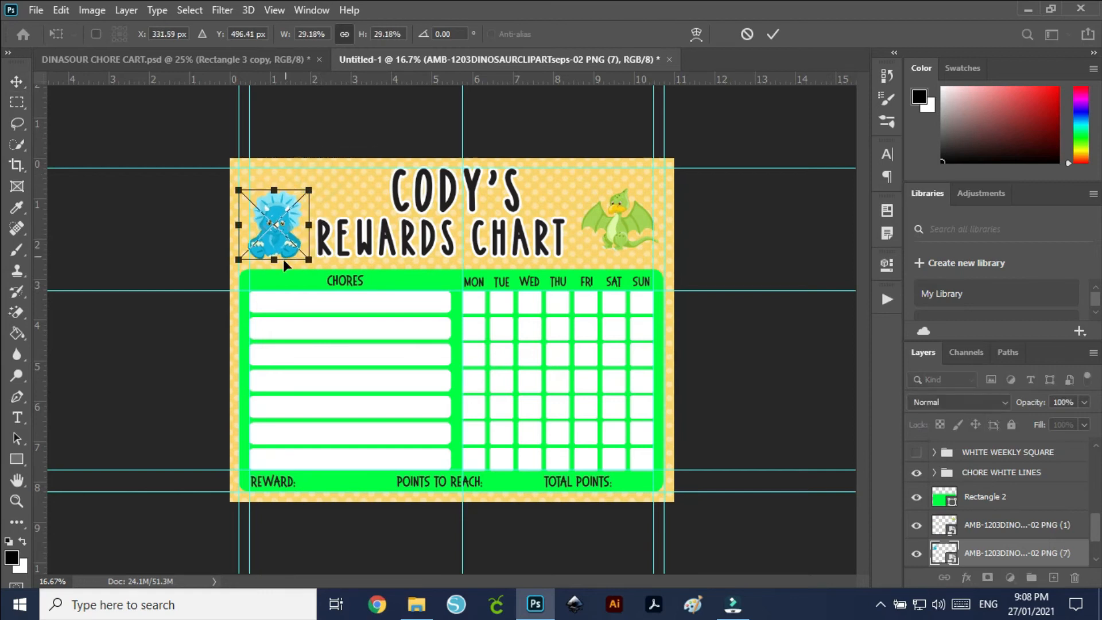
{"action": "key", "text": "Return"}
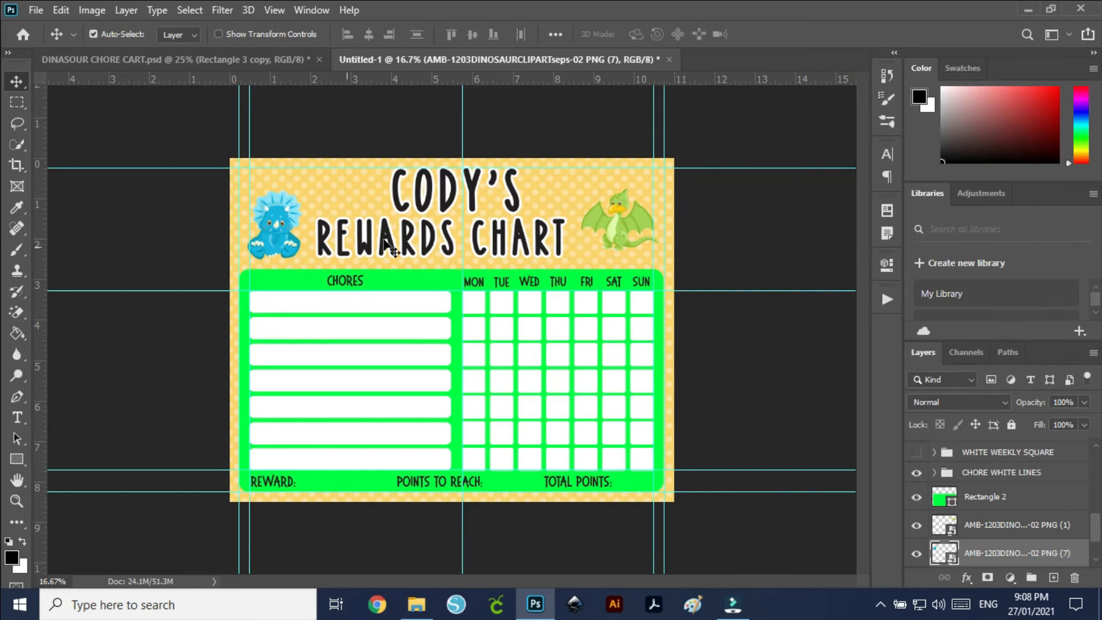
- Recolour the green Rectangle 2 panel behind the chart with a light blue sampled from the blue dinosaur
{"action": "left_click", "coordinate": [303, 282]}
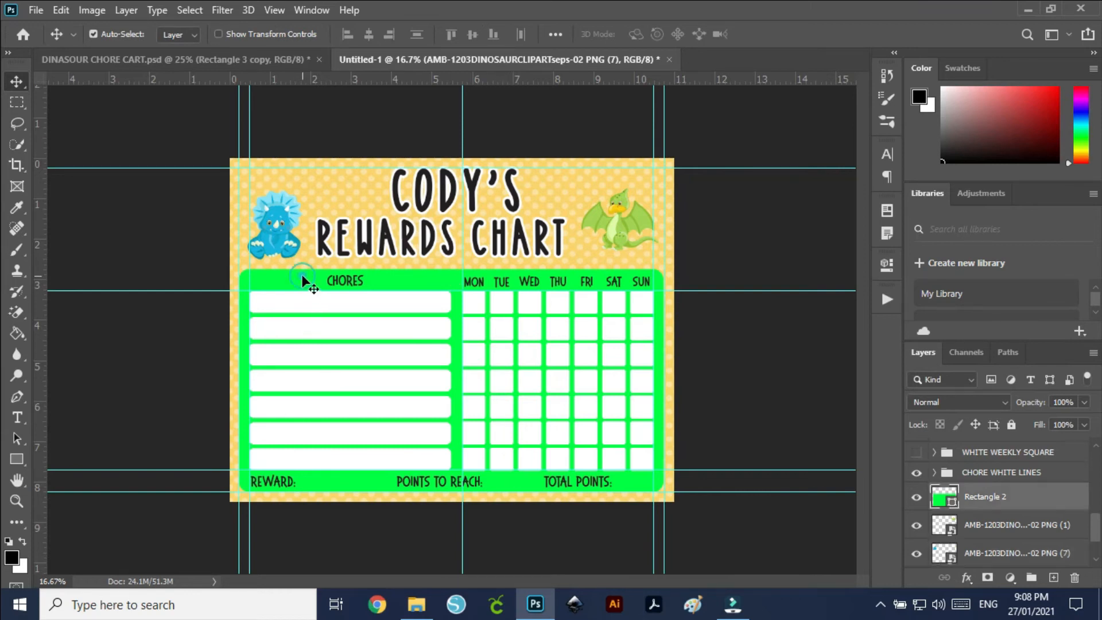
{"action": "double_click", "coordinate": [954, 500]}
{"action": "left_click", "coordinate": [295, 201]}
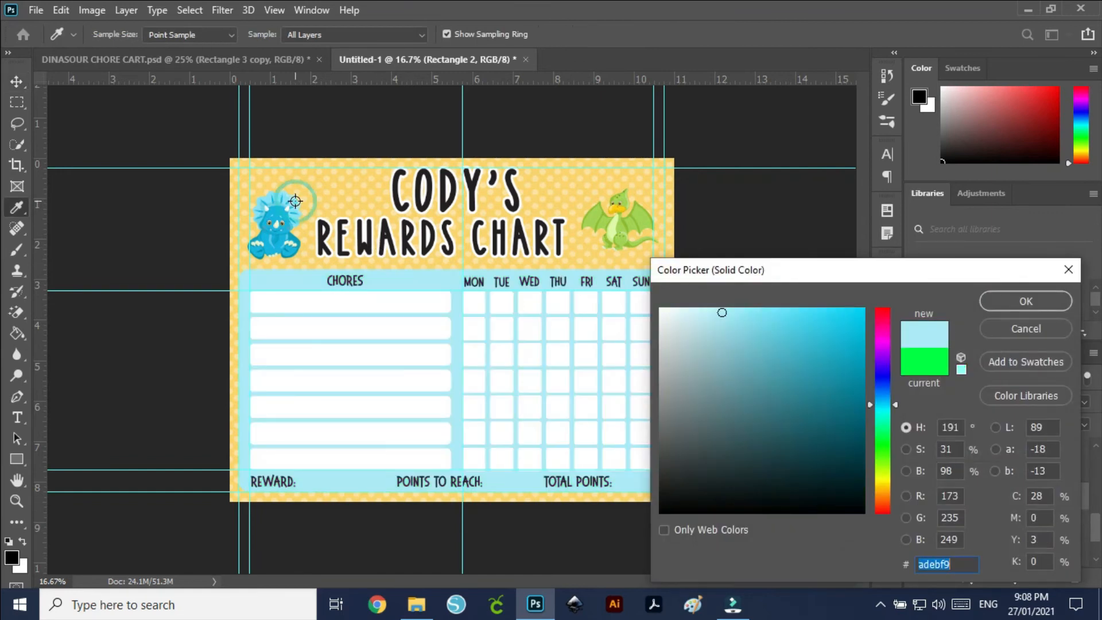
{"action": "left_click", "coordinate": [1026, 300]}
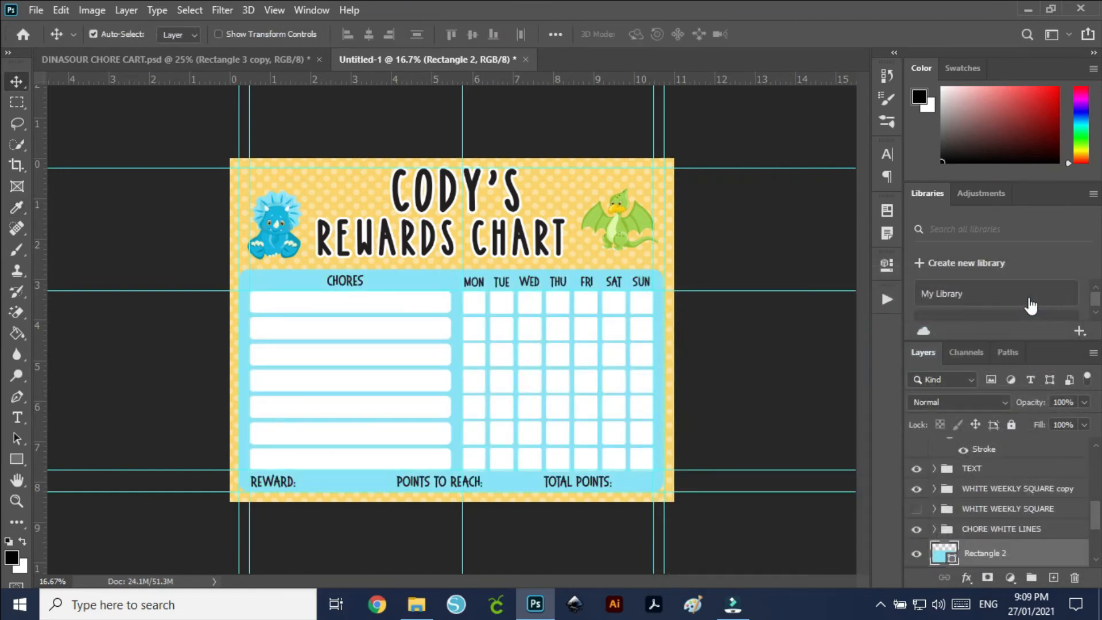
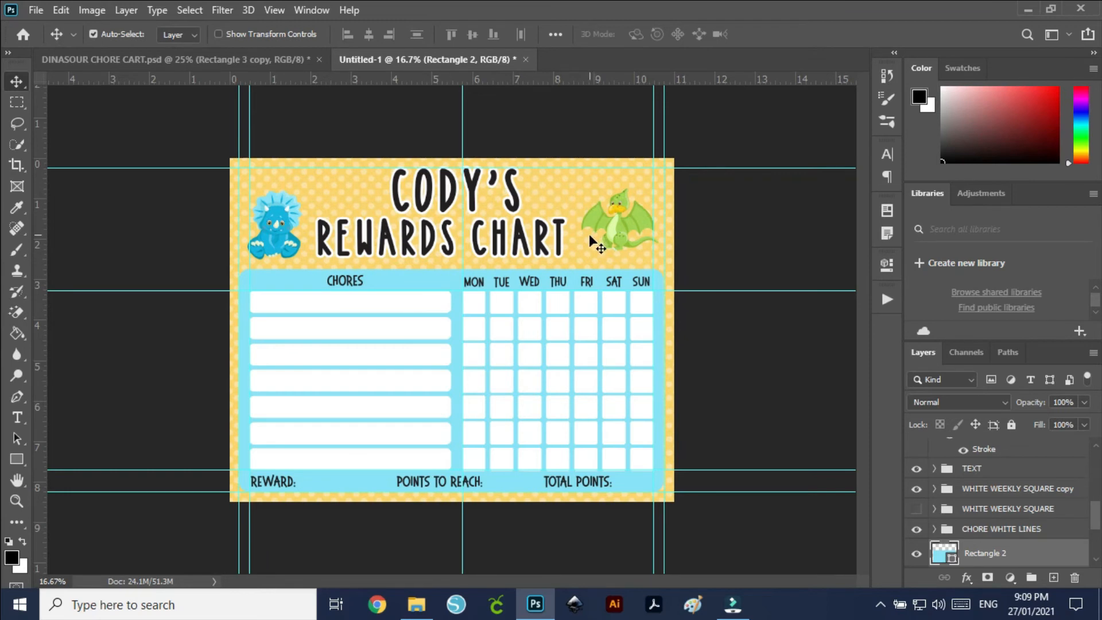
- Place the footprint images AMB-1203DINOSAURCLIPARTEXTRAS-02 and -04 from the Dinosaur folder, scaling the red footprints to about 24.7%
{"action": "left_click", "coordinate": [417, 604]}
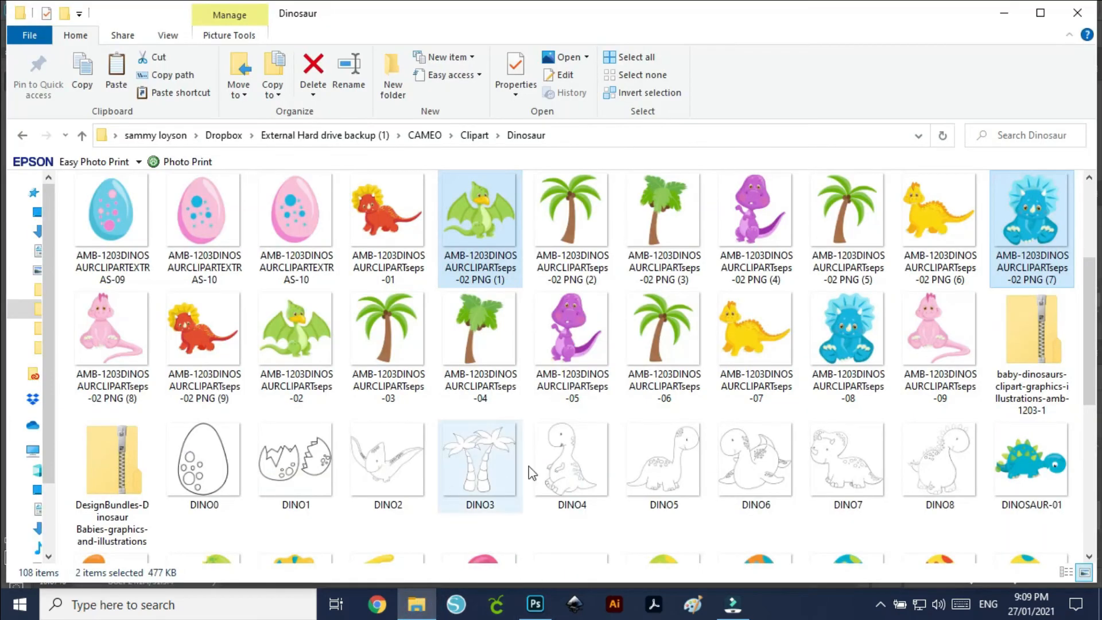
{"action": "scroll", "coordinate": [576, 525], "scroll_direction": "up", "scroll_amount": 3}
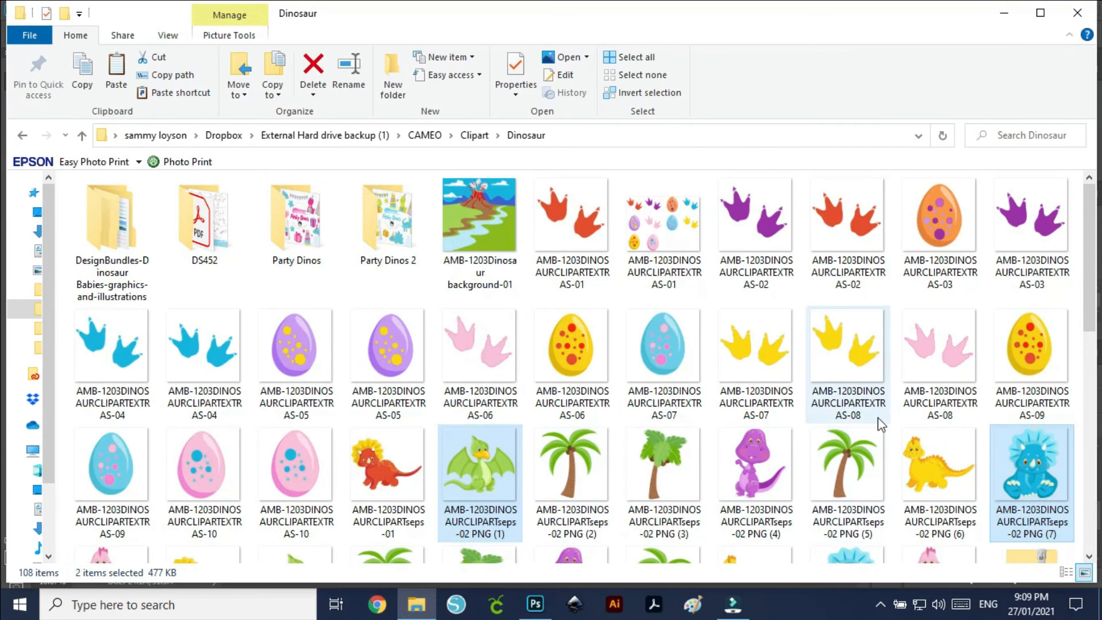
{"action": "left_click", "coordinate": [870, 247]}
{"action": "left_click", "coordinate": [215, 363], "text": "ctrl"}
{"action": "left_click_drag", "start_coordinate": [848, 270], "coordinate": [538, 438]}
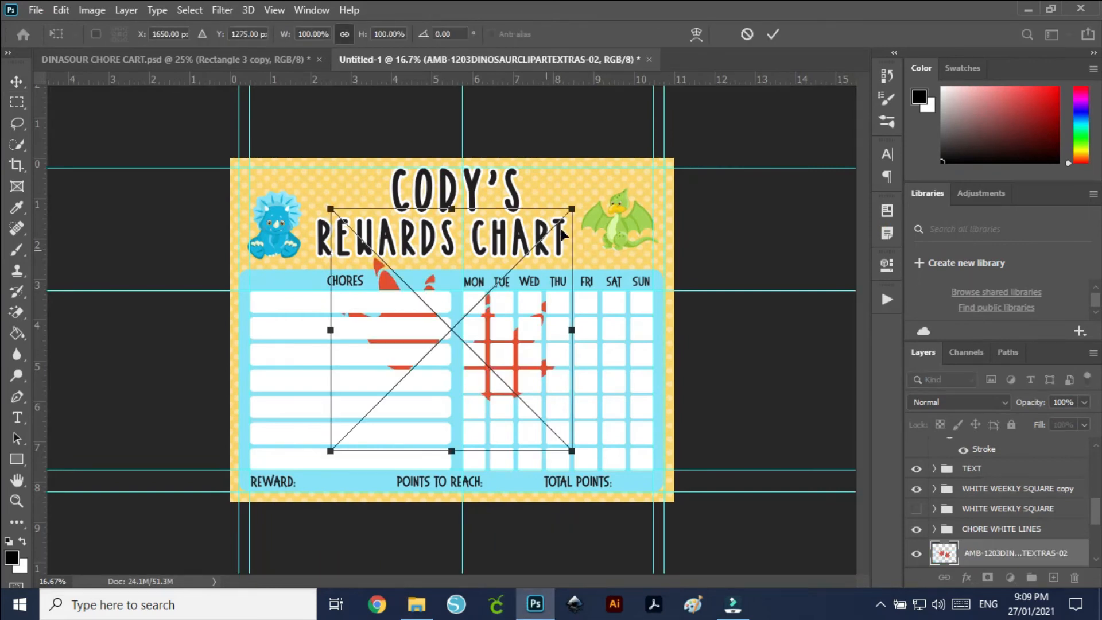
{"action": "left_click_drag", "start_coordinate": [574, 208], "coordinate": [386, 384]}
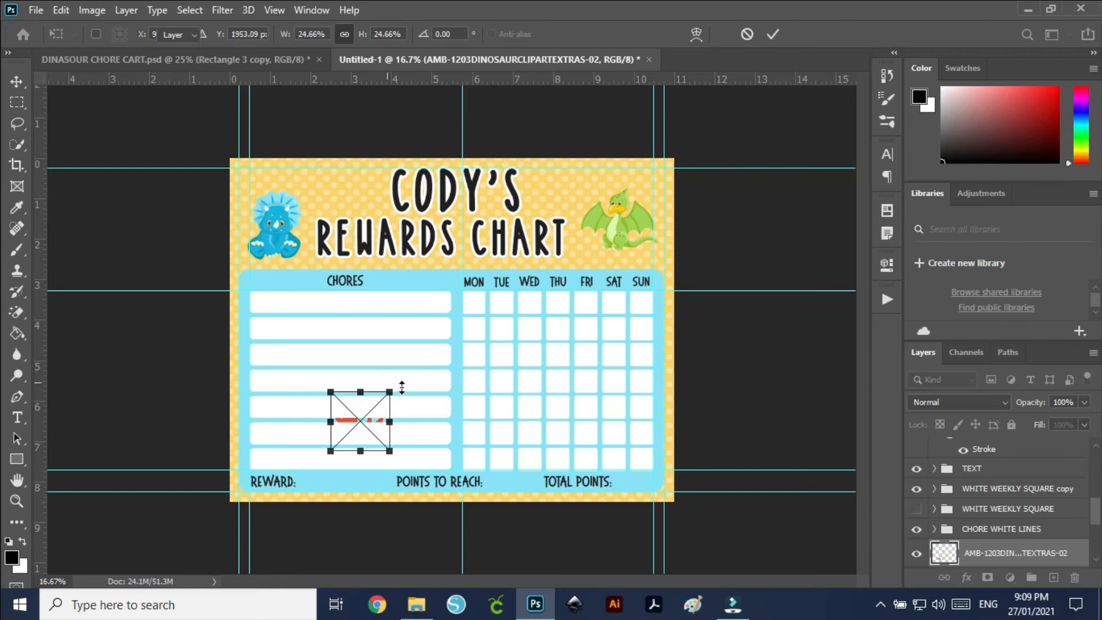
{"action": "key", "text": "Return"}
- Position the blue footprints at about 24.8% to the right of the name title and move the red footprints to its left
{"action": "left_click_drag", "start_coordinate": [576, 215], "coordinate": [547, 182]}
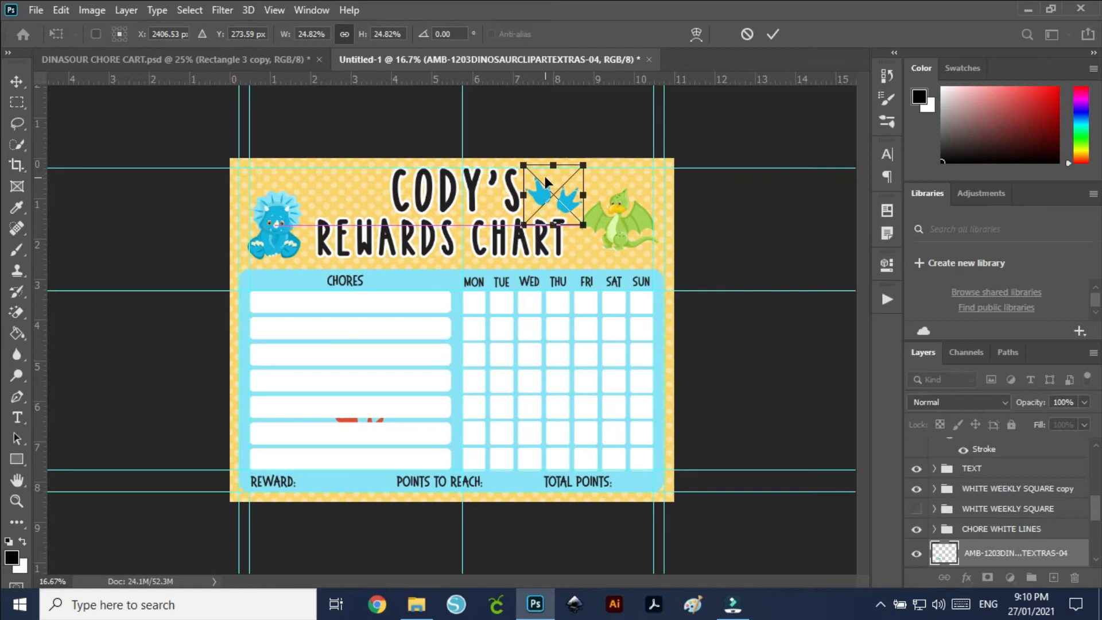
{"action": "key", "text": "Return"}
{"action": "scroll", "coordinate": [1027, 525], "scroll_direction": "down", "scroll_amount": 1}
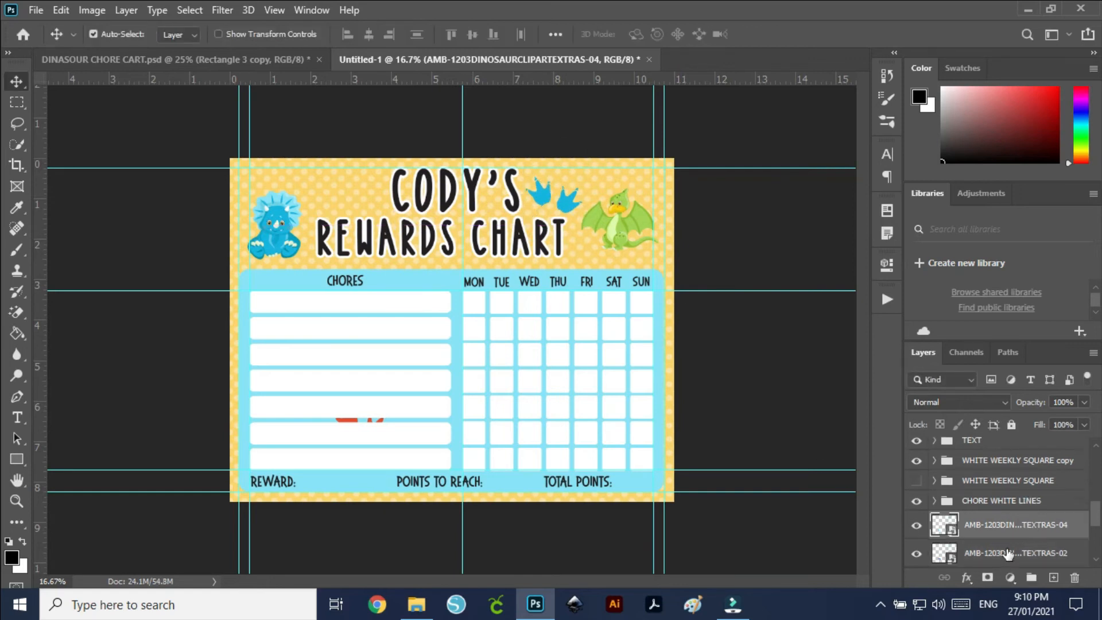
{"action": "left_click", "coordinate": [1008, 553]}
{"action": "key", "text": "ctrl+t"}
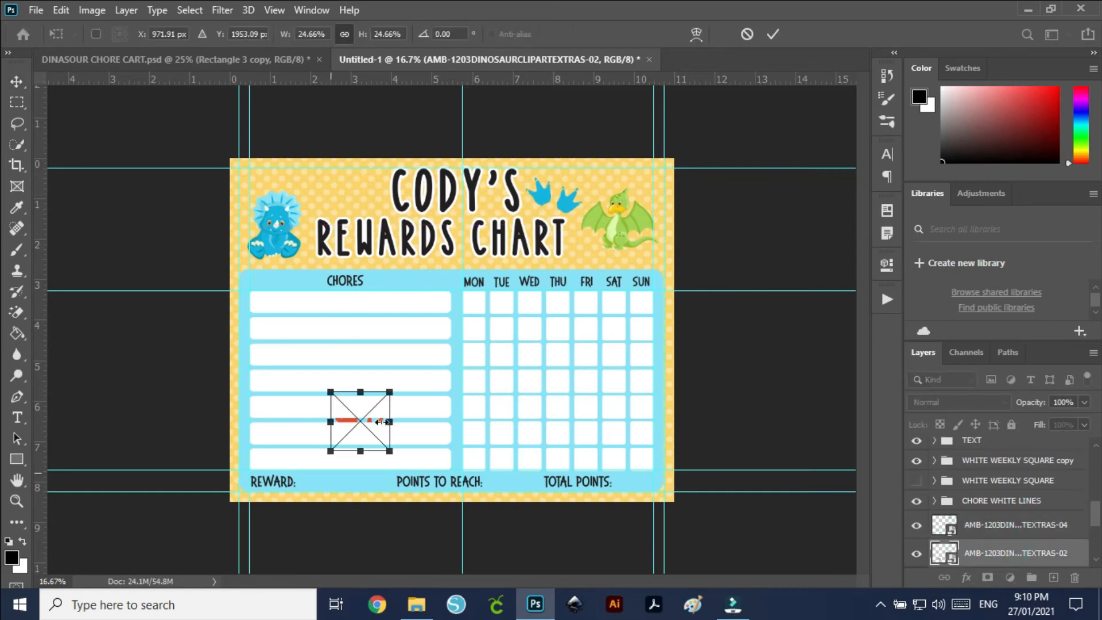
{"action": "left_click_drag", "start_coordinate": [365, 441], "coordinate": [360, 203]}
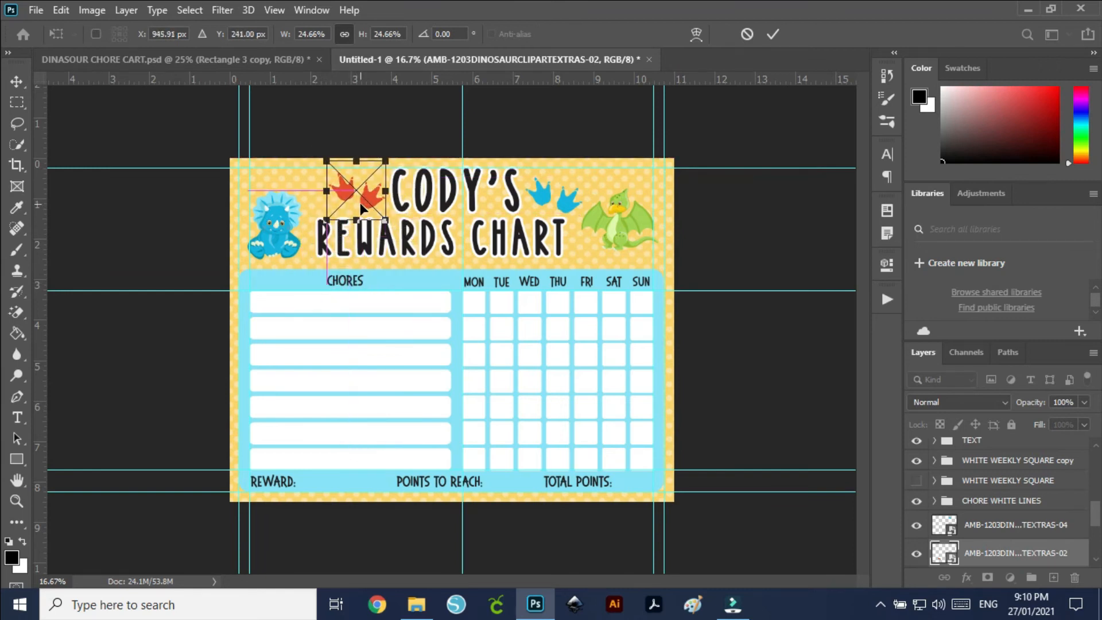
{"action": "key", "text": "Return"}
- Bring the PARTYDINOS-13 RAWR word art from the Dinosaur folder into the chart document
{"action": "left_click", "coordinate": [416, 603]}
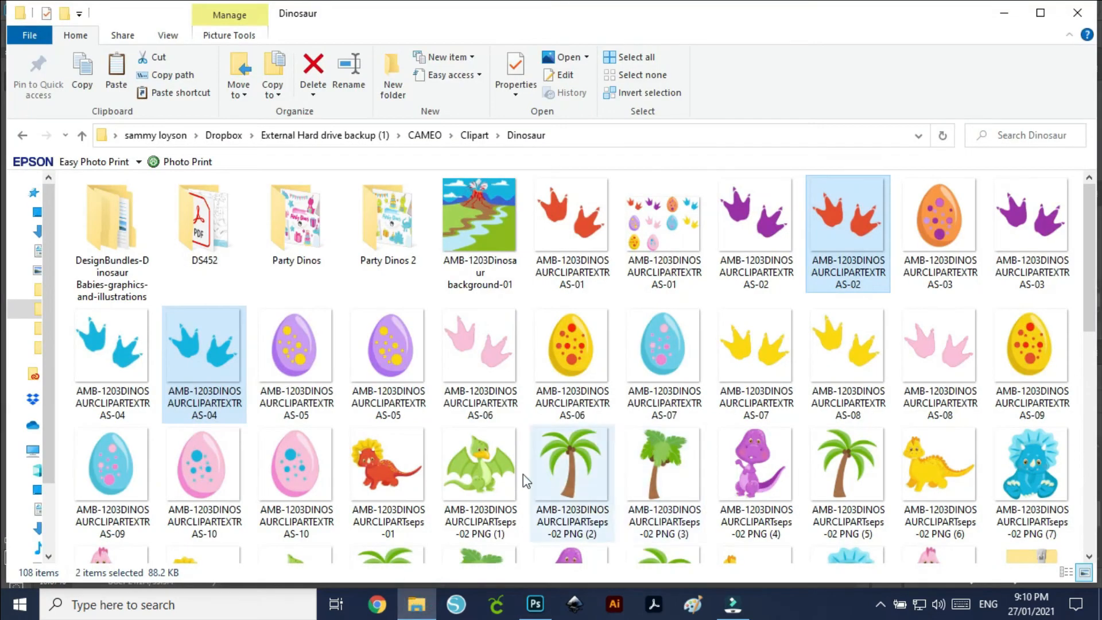
{"action": "scroll", "coordinate": [611, 382], "scroll_direction": "down", "scroll_amount": 3}
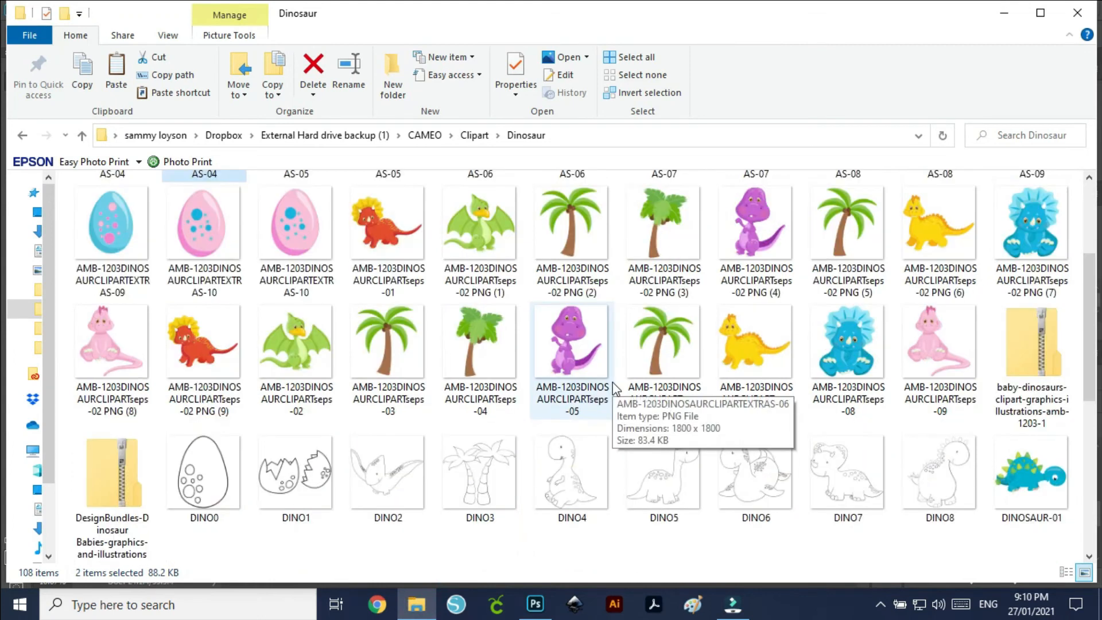
{"action": "scroll", "coordinate": [618, 389], "scroll_direction": "down", "scroll_amount": 5}
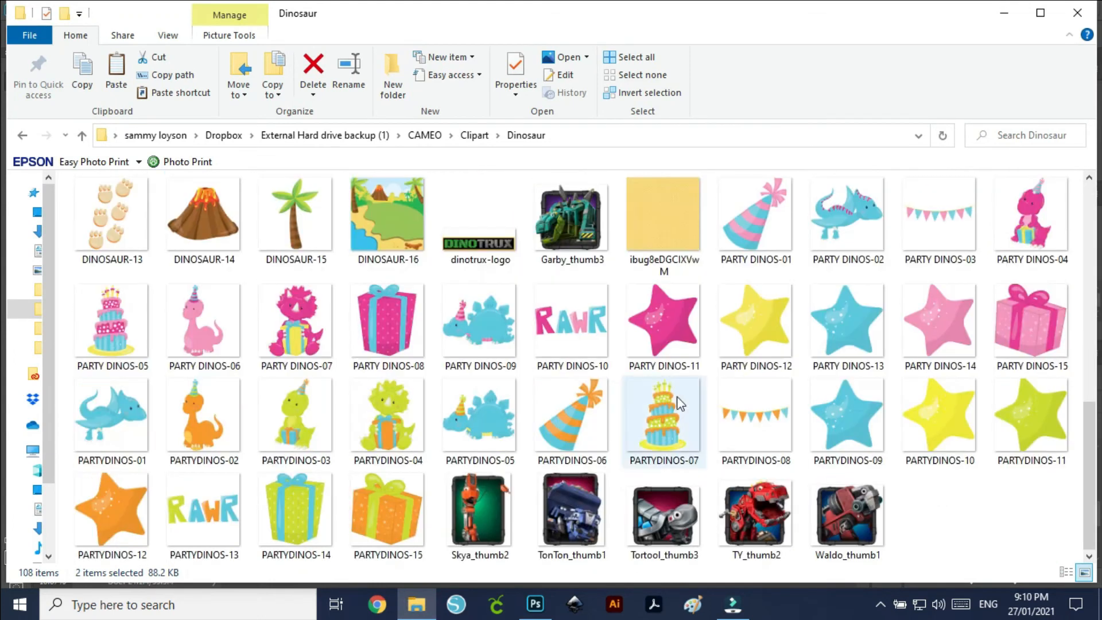
{"action": "left_click", "coordinate": [207, 533]}
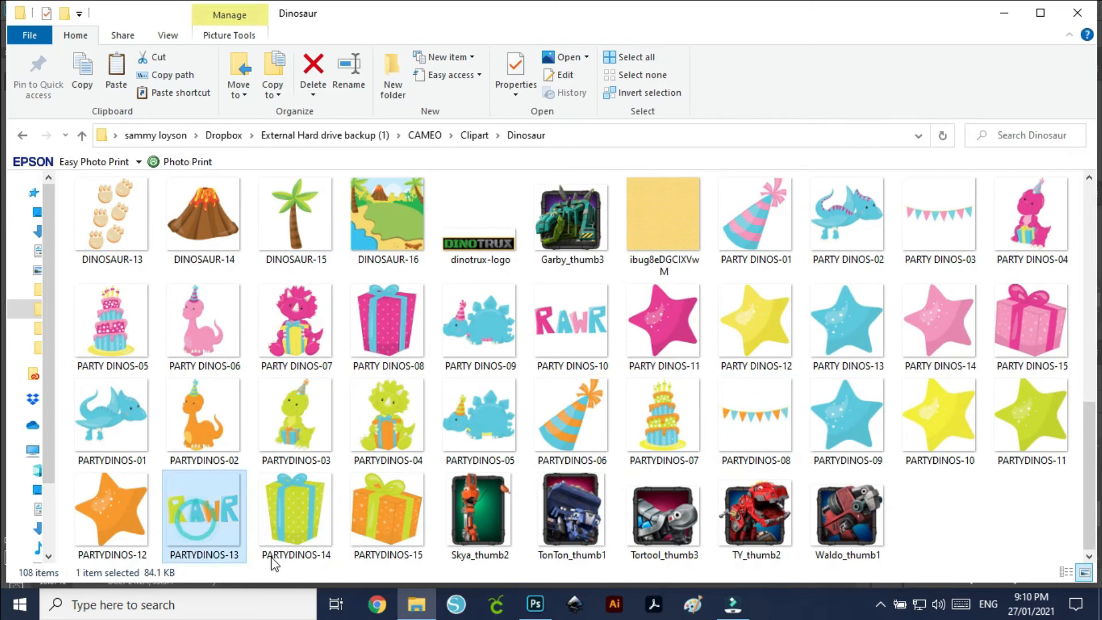
{"action": "left_click", "coordinate": [535, 604]}
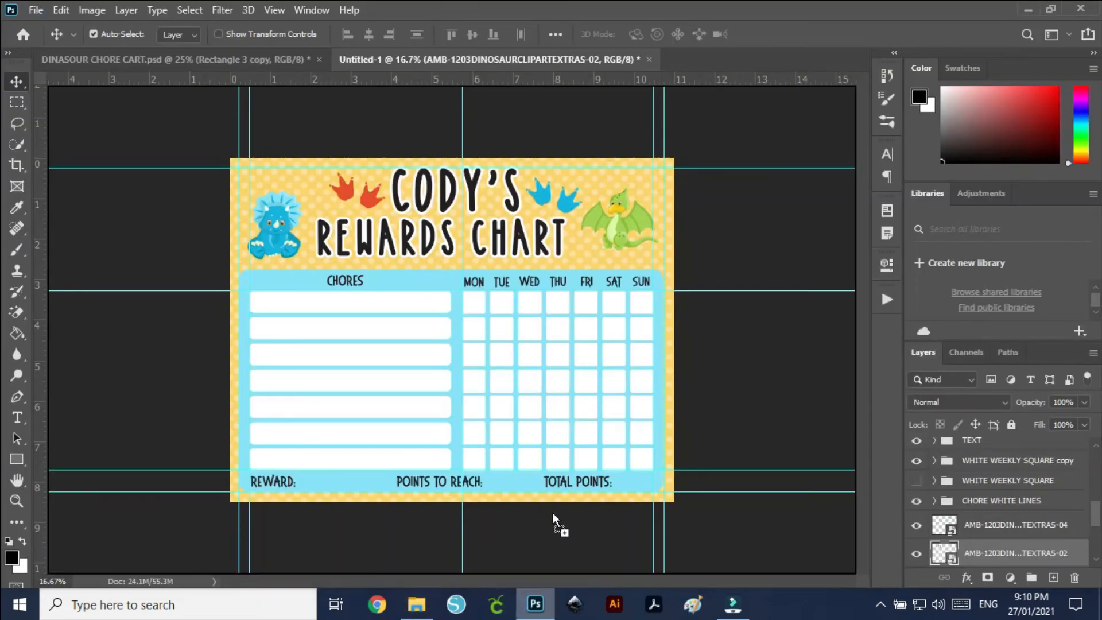
- Place the RAWR word art tilted -22.4° above the green dinosaur, scaled to about 14.3%
{"action": "left_click_drag", "start_coordinate": [548, 414], "coordinate": [550, 412]}
{"action": "left_click_drag", "start_coordinate": [574, 203], "coordinate": [626, 201]}
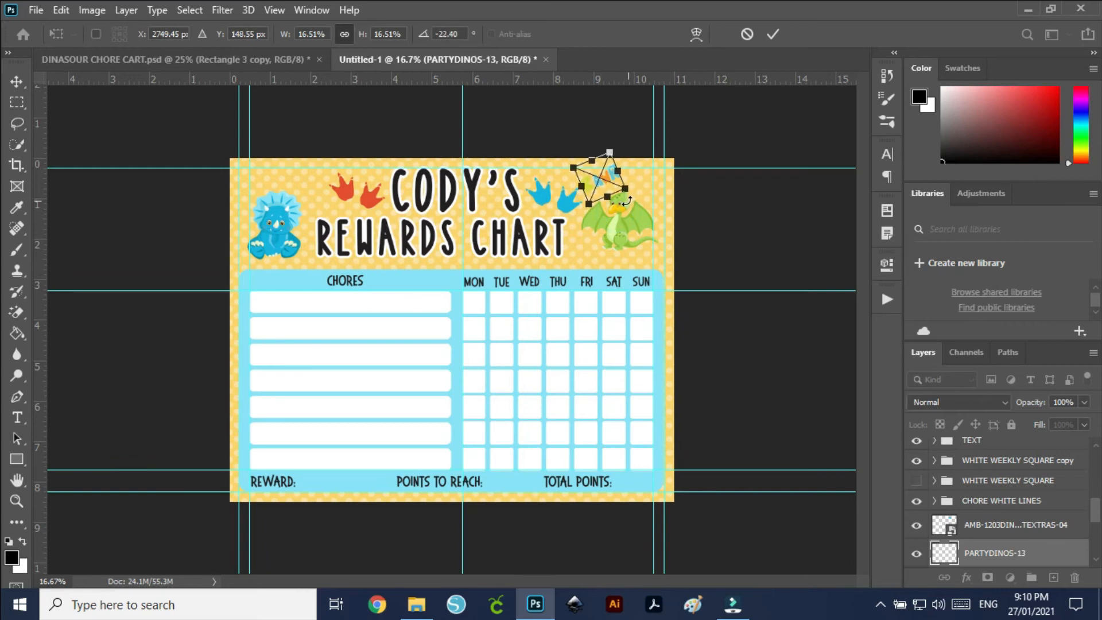
{"action": "key", "text": "Return"}
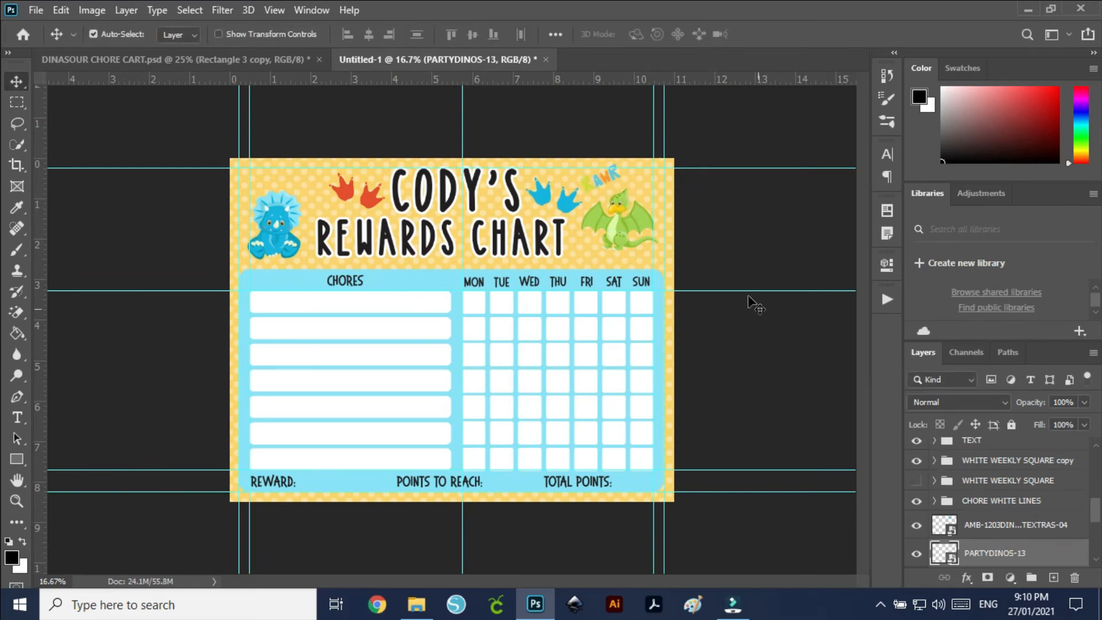
{"action": "key", "text": "ctrl+t"}
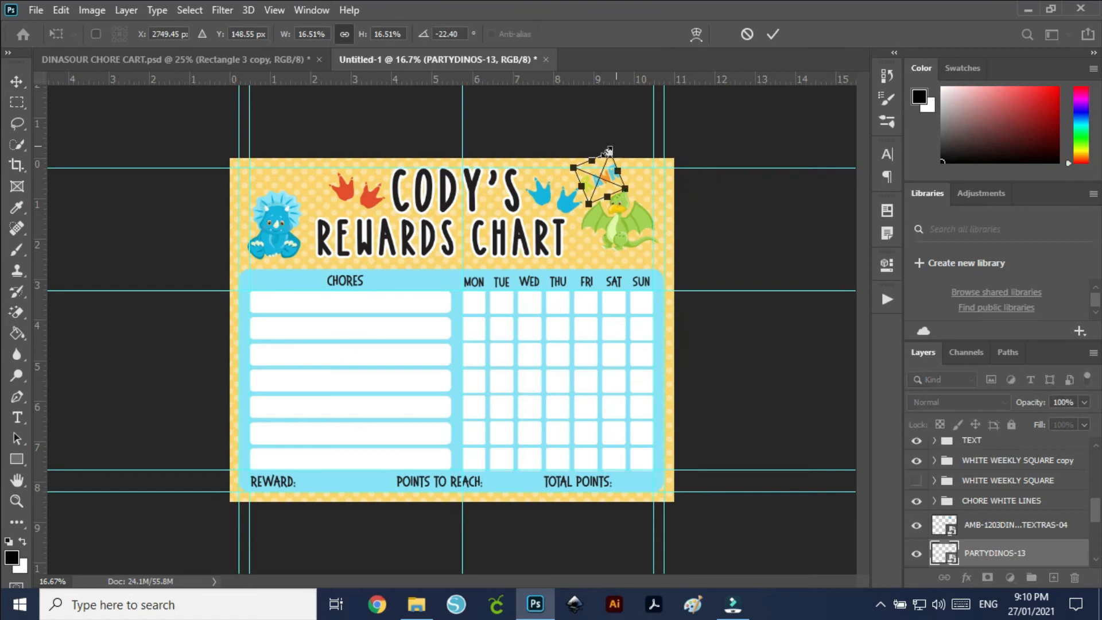
{"action": "left_click_drag", "start_coordinate": [610, 150], "coordinate": [607, 158]}
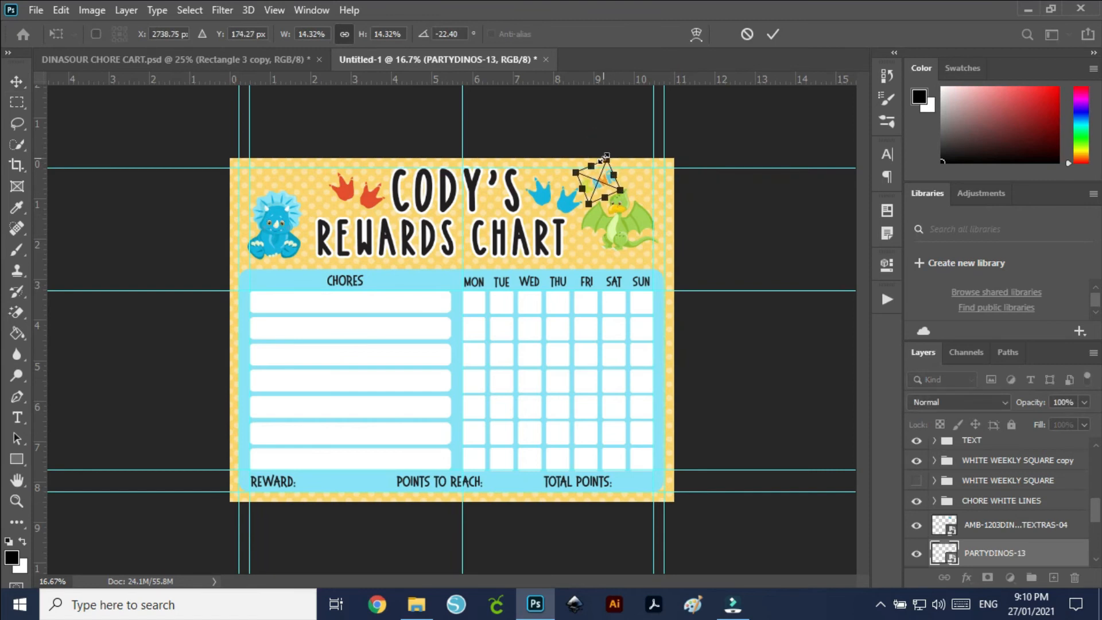
{"action": "key", "text": "Return"}
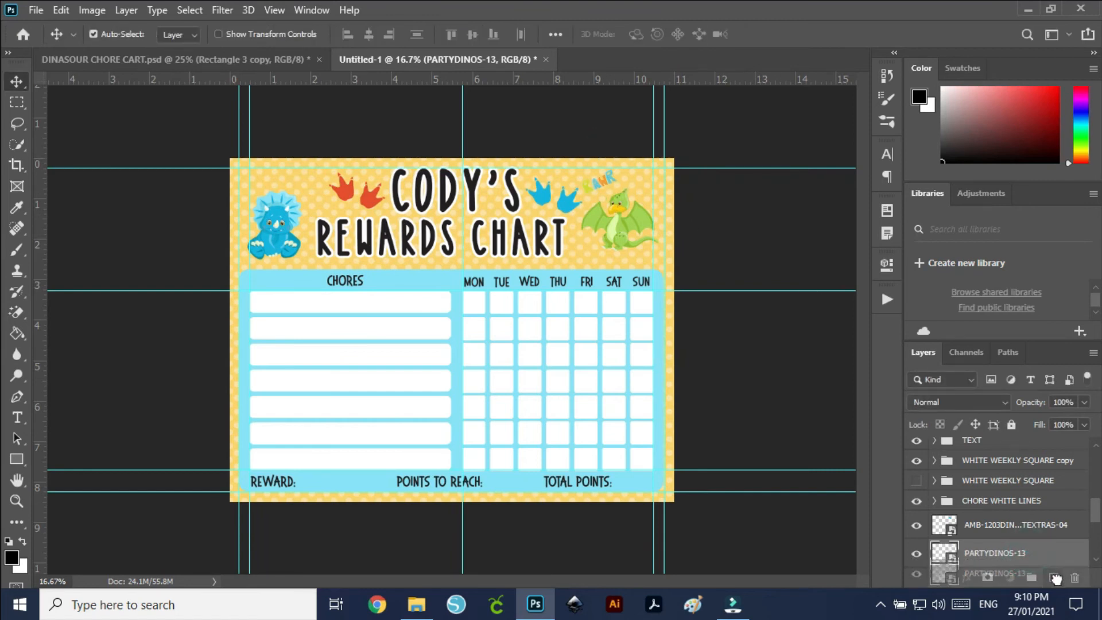
- Duplicate the RAWR word art beside the original and bring the green dinosaur layer in front of both
{"action": "left_click_drag", "start_coordinate": [1056, 576], "coordinate": [1055, 577]}
{"action": "left_click_drag", "start_coordinate": [612, 182], "coordinate": [644, 185]}
{"action": "left_click", "coordinate": [615, 236]}
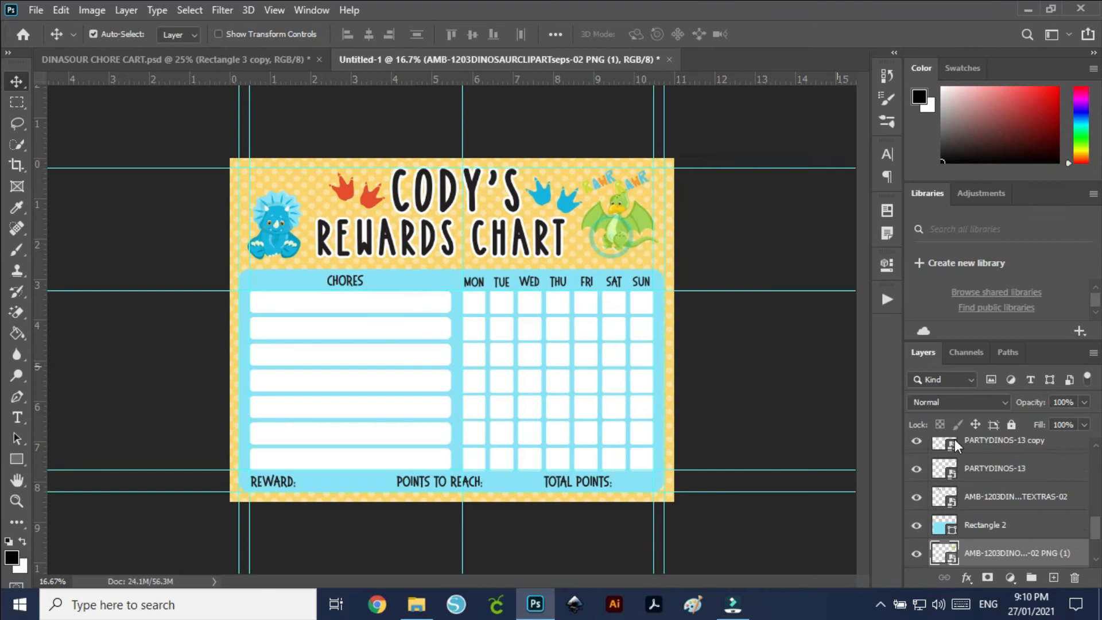
{"action": "left_click_drag", "start_coordinate": [1003, 554], "coordinate": [1012, 485]}
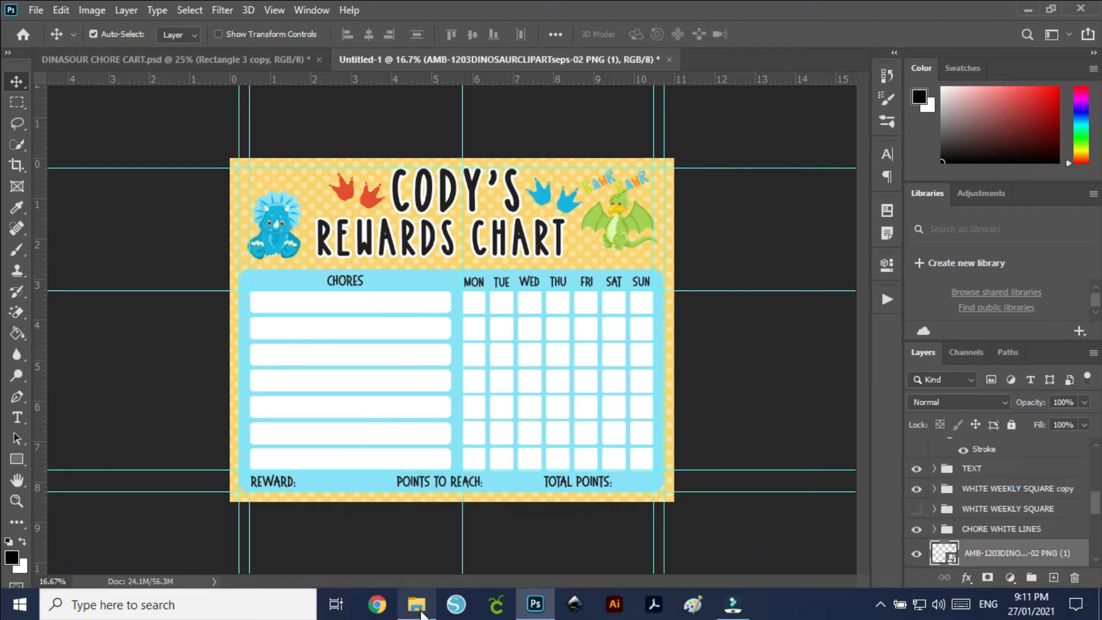
- Place the orange star PARTYDINOS-12 from the Dinosaur folder and shrink it to sit above the blue dinosaur
{"action": "left_click", "coordinate": [422, 612]}
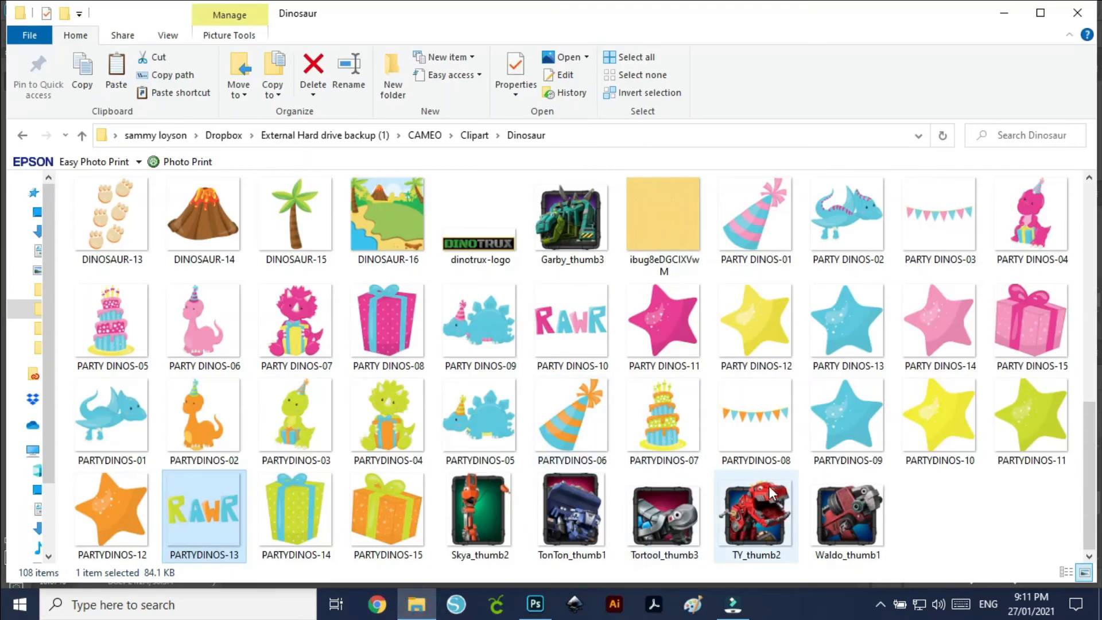
{"action": "left_click", "coordinate": [121, 516]}
{"action": "left_click_drag", "start_coordinate": [471, 613], "coordinate": [480, 418]}
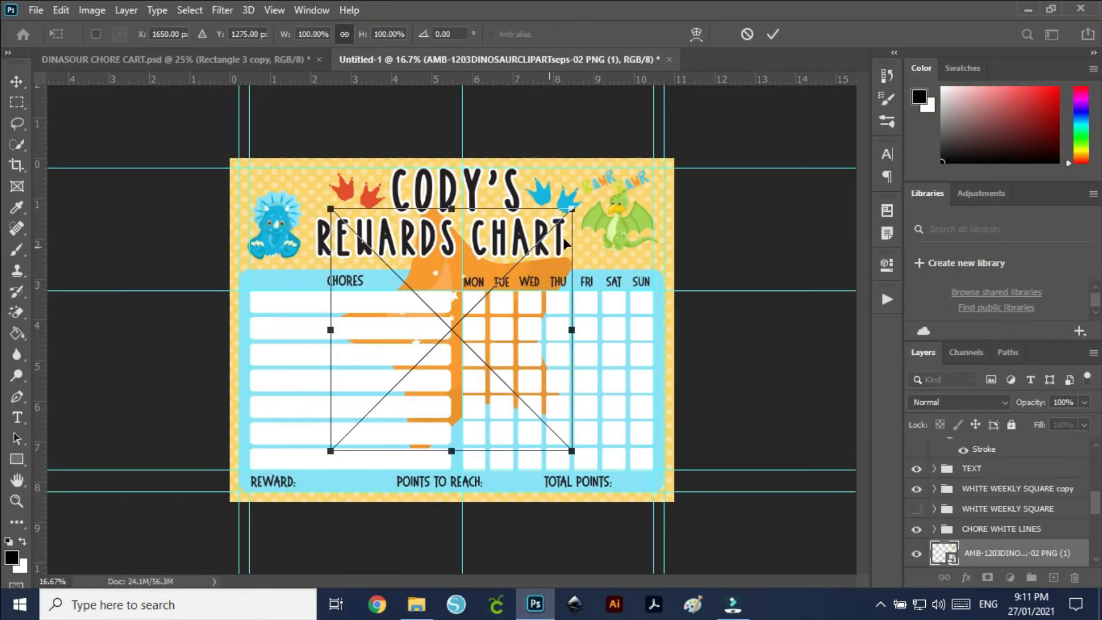
{"action": "left_click_drag", "start_coordinate": [574, 208], "coordinate": [259, 188]}
{"action": "key", "text": "Return"}
- Duplicate the orange star beside the original and bring the blue dinosaur layer in front of both stars
{"action": "left_click_drag", "start_coordinate": [1043, 555], "coordinate": [1054, 577]}
{"action": "mouse_move", "coordinate": [260, 183]}
{"action": "left_mouse_down"}
{"action": "mouse_move", "coordinate": [267, 192]}
{"action": "mouse_move", "coordinate": [250, 182]}
{"action": "left_mouse_up"}
{"action": "left_click", "coordinate": [276, 226]}
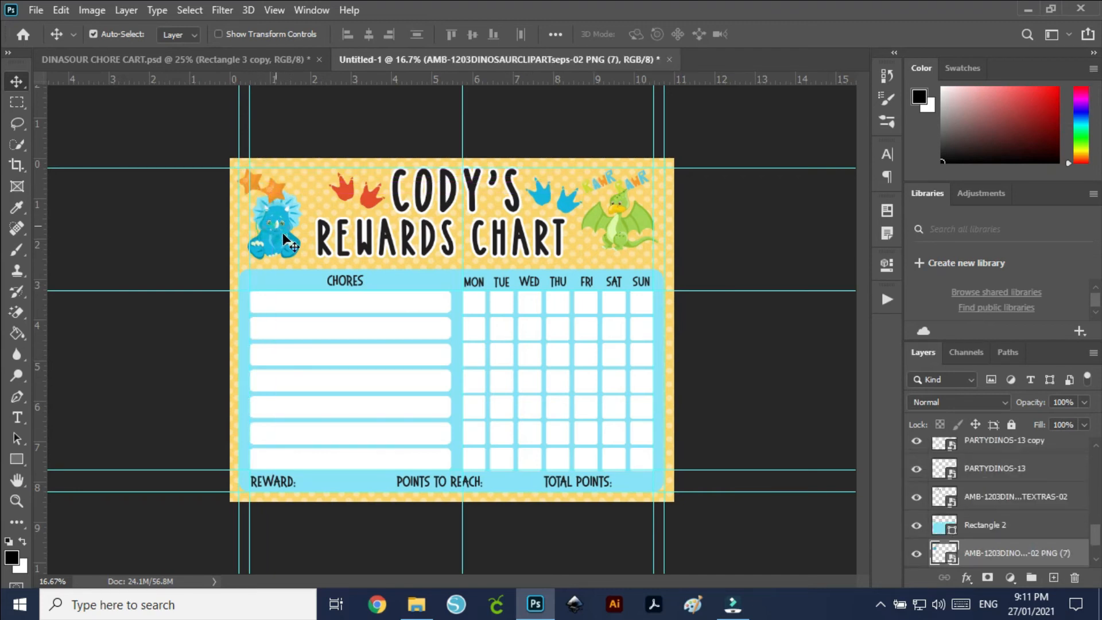
{"action": "left_click_drag", "start_coordinate": [1034, 555], "coordinate": [1040, 459]}
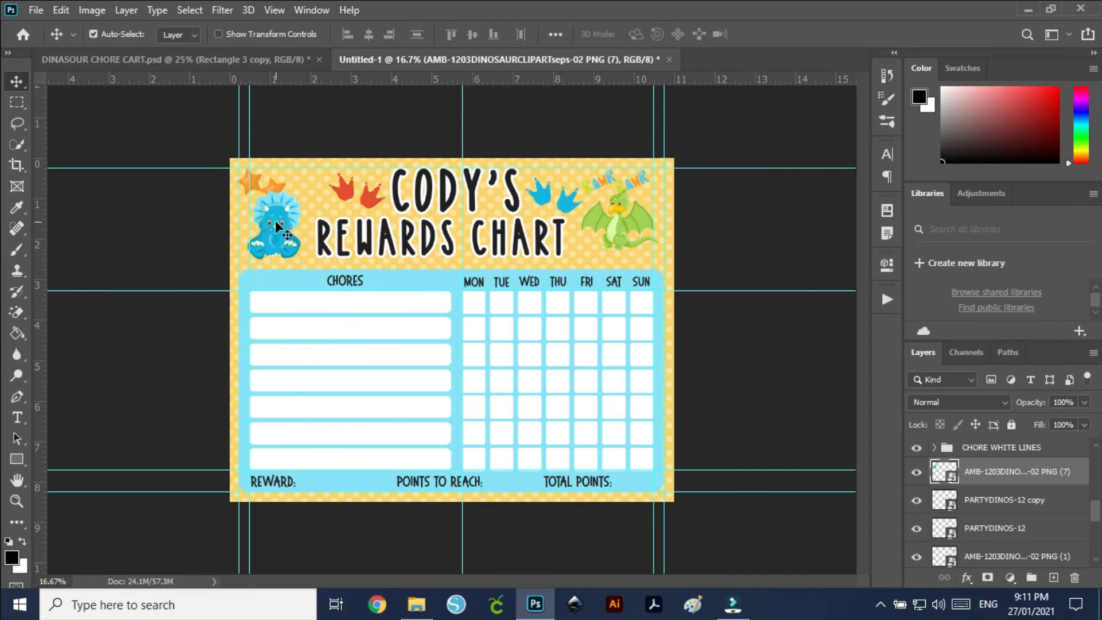
- Add a white 13 px outside stroke to the blue dinosaur
{"action": "left_click", "coordinate": [966, 578]}
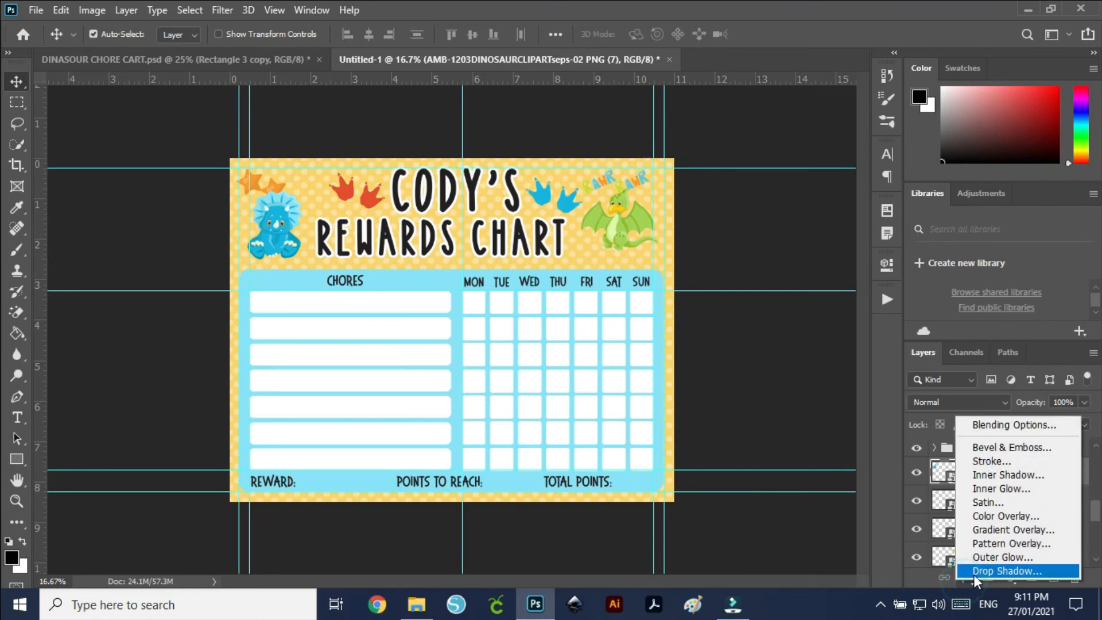
{"action": "left_click", "coordinate": [1007, 461]}
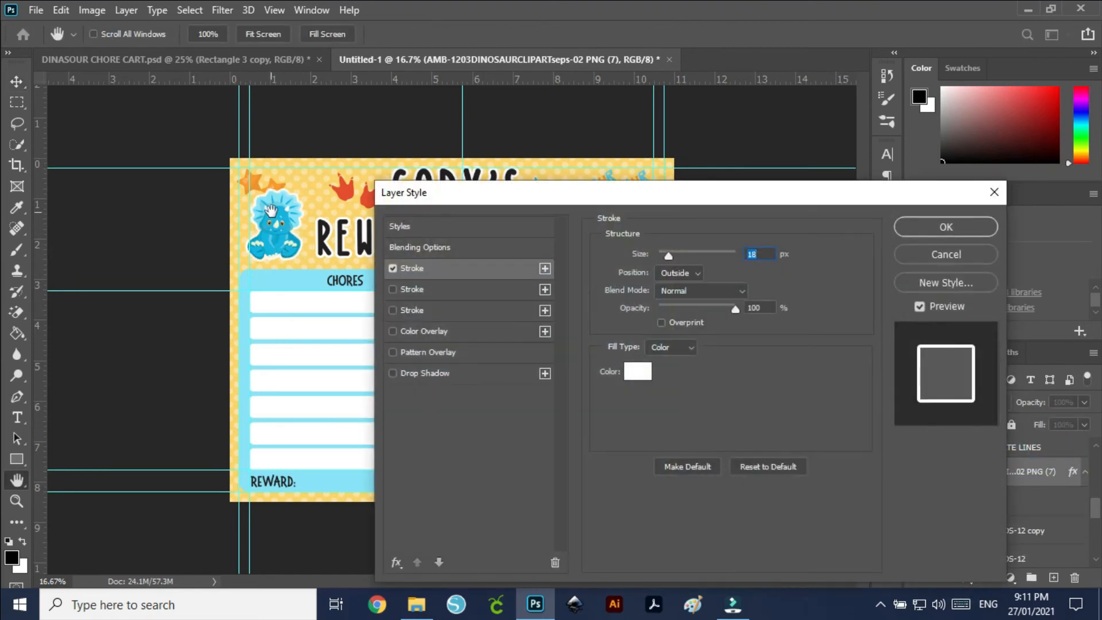
{"action": "left_click_drag", "start_coordinate": [671, 257], "coordinate": [666, 254]}
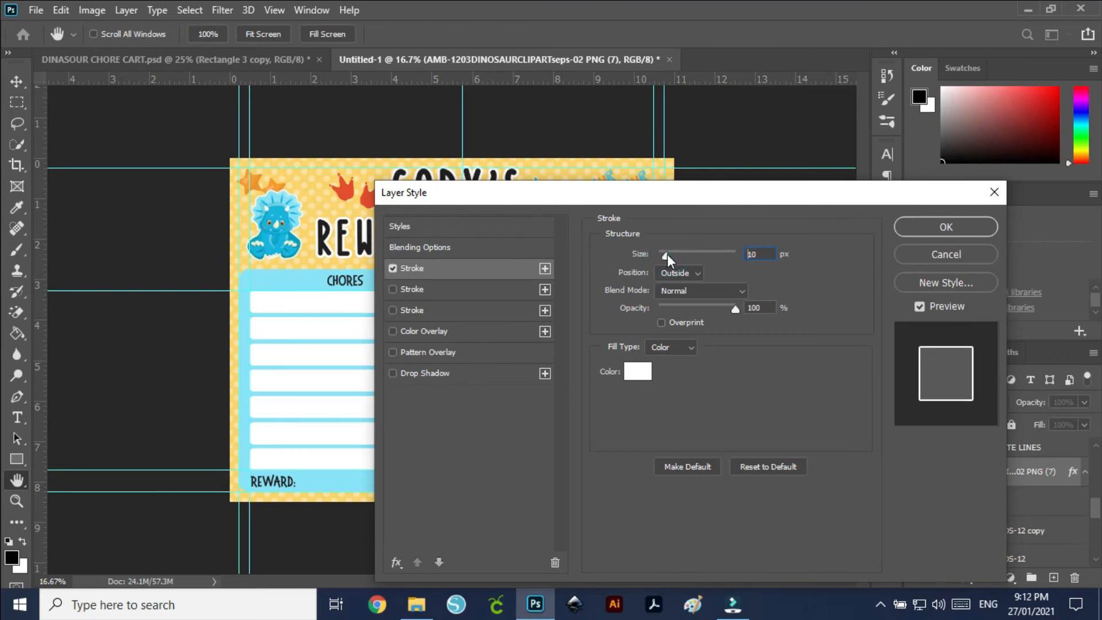
{"action": "left_click_drag", "start_coordinate": [668, 255], "coordinate": [670, 255]}
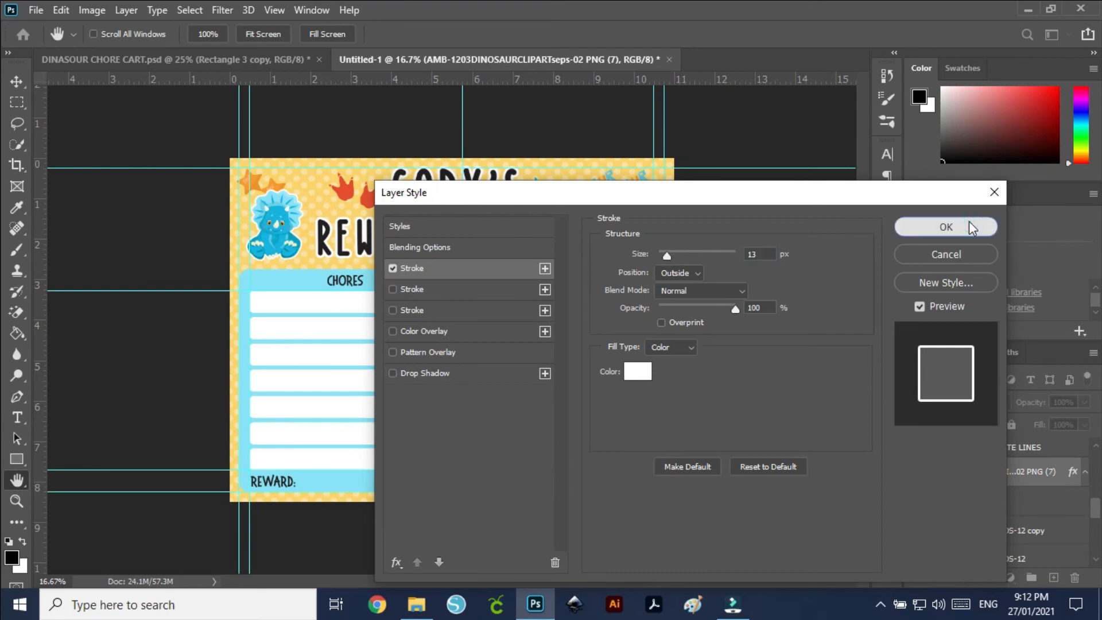
{"action": "left_click", "coordinate": [969, 224]}
- Apply the same white 13 px outside stroke to the red footprints
{"action": "left_click", "coordinate": [176, 60]}
{"action": "left_click", "coordinate": [505, 59]}
{"action": "left_click", "coordinate": [345, 188]}
{"action": "left_click", "coordinate": [970, 577]}
{"action": "left_click", "coordinate": [990, 463]}
{"action": "left_click", "coordinate": [953, 226]}
- Outline both orange stars with a white 13 px outside stroke
{"action": "left_click", "coordinate": [258, 183]}
{"action": "left_click", "coordinate": [1052, 578]}
{"action": "key", "text": "ctrl+z"}
{"action": "left_click", "coordinate": [248, 185]}
{"action": "left_click", "coordinate": [969, 578]}
{"action": "left_click", "coordinate": [991, 458]}
{"action": "left_click", "coordinate": [947, 227]}
{"action": "left_click", "coordinate": [274, 186]}
{"action": "left_click", "coordinate": [969, 578]}
{"action": "left_click", "coordinate": [992, 460]}
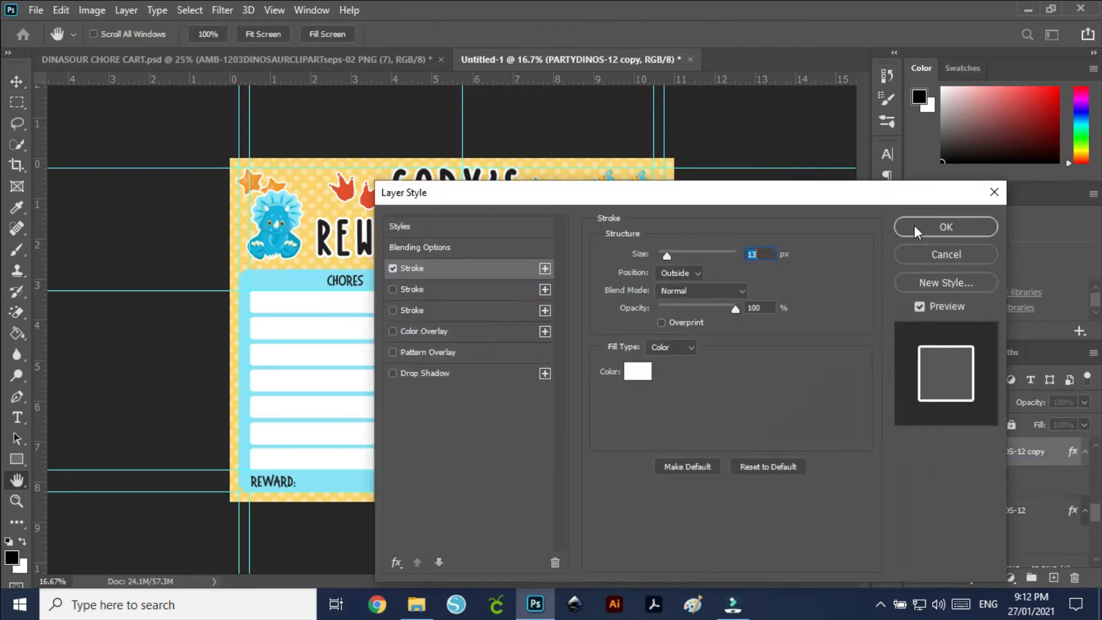
{"action": "left_click", "coordinate": [918, 227]}
- Give the blue footprints the same white 13 px outside stroke
{"action": "left_click", "coordinate": [618, 219]}
{"action": "left_click", "coordinate": [968, 578]}
{"action": "left_click", "coordinate": [989, 459]}
{"action": "left_click", "coordinate": [944, 227]}
- Outline both RAWR word arts with a white 13 px outside stroke
{"action": "left_click", "coordinate": [641, 177]}
{"action": "left_click", "coordinate": [968, 578]}
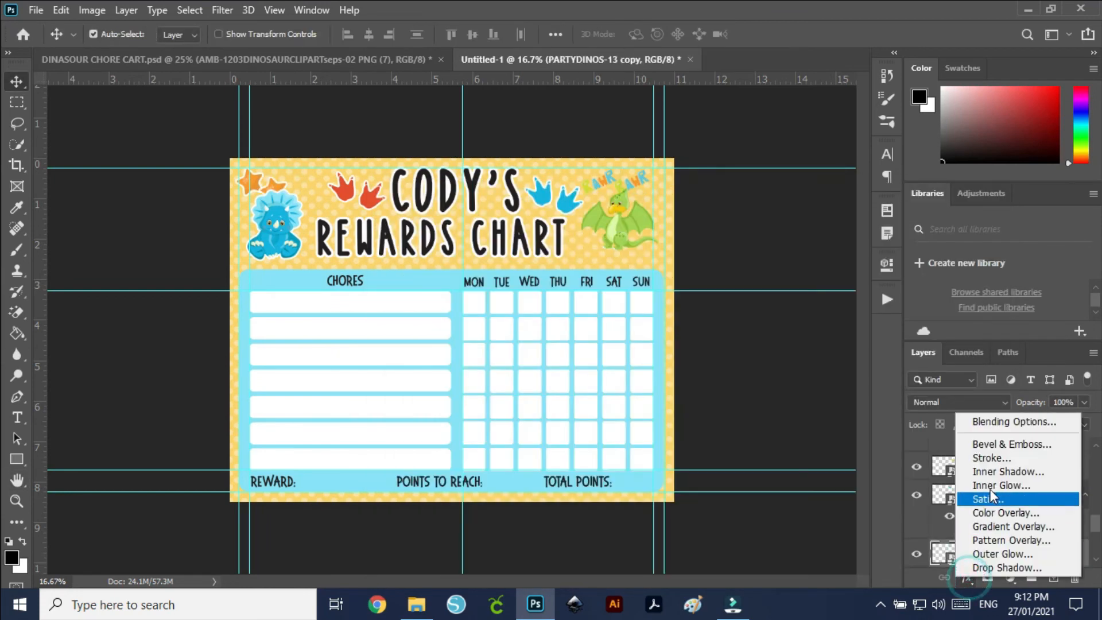
{"action": "left_click", "coordinate": [991, 457]}
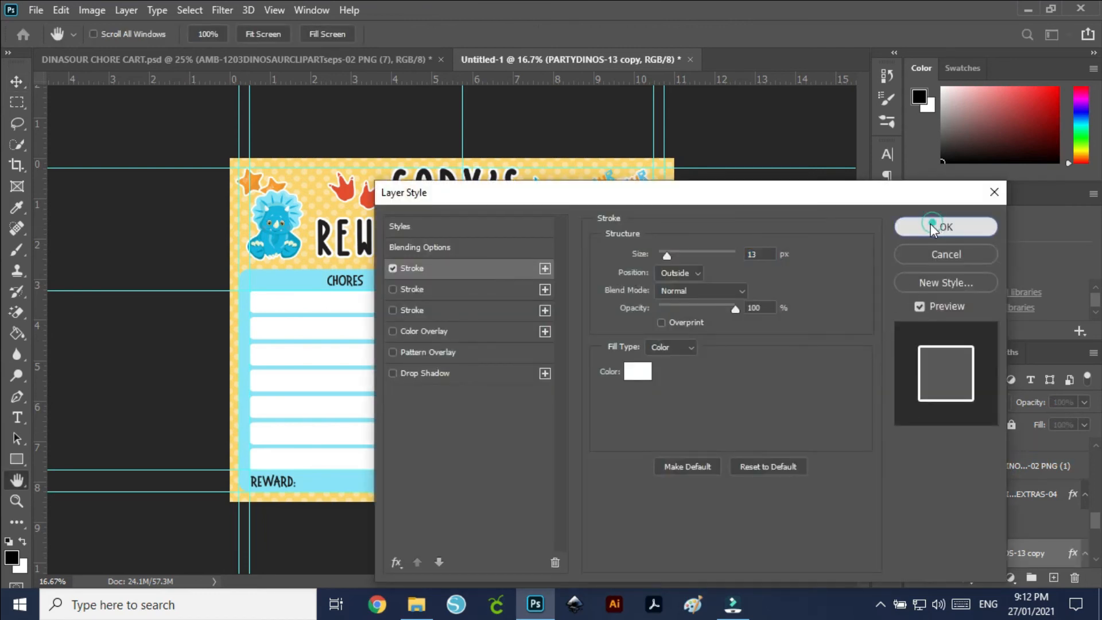
{"action": "left_click", "coordinate": [941, 225]}
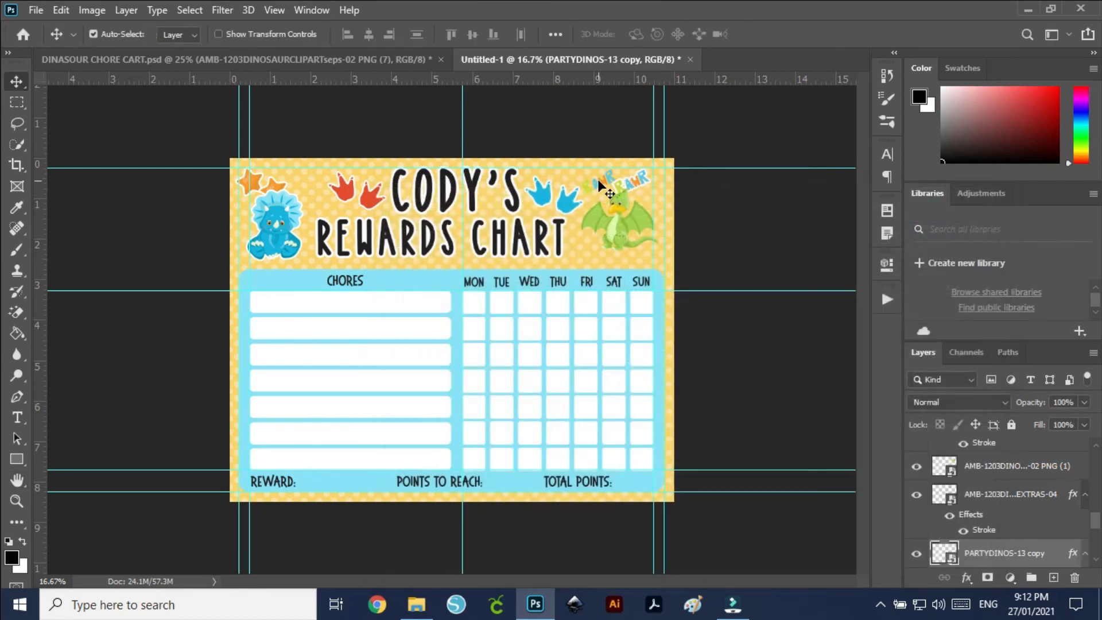
{"action": "left_click", "coordinate": [600, 187]}
{"action": "left_click", "coordinate": [968, 578]}
{"action": "left_click", "coordinate": [993, 456]}
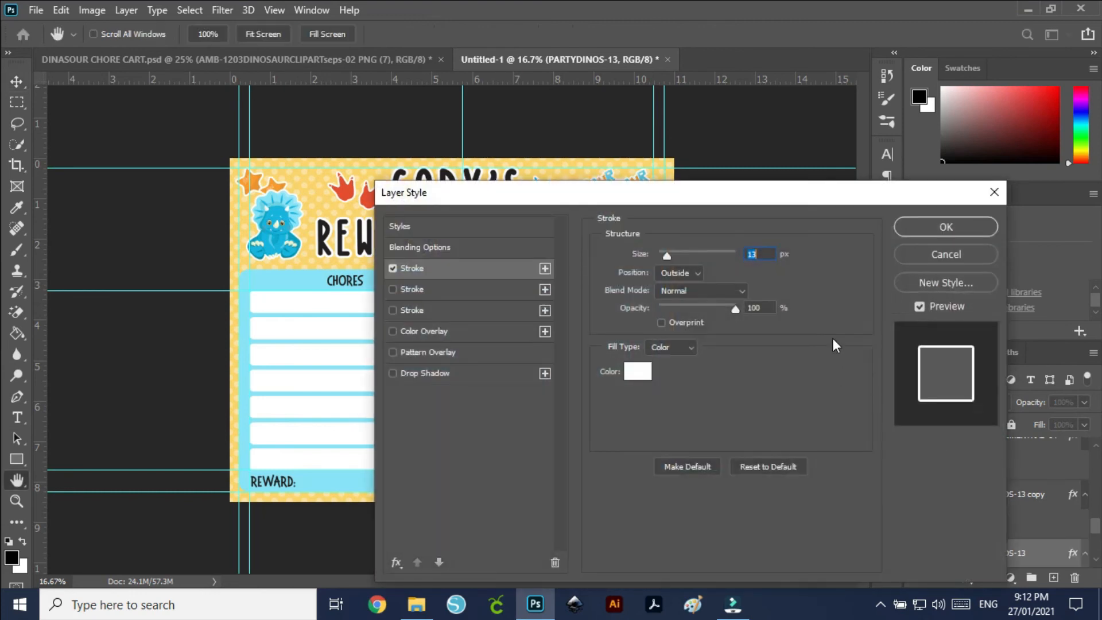
{"action": "left_click", "coordinate": [931, 227]}
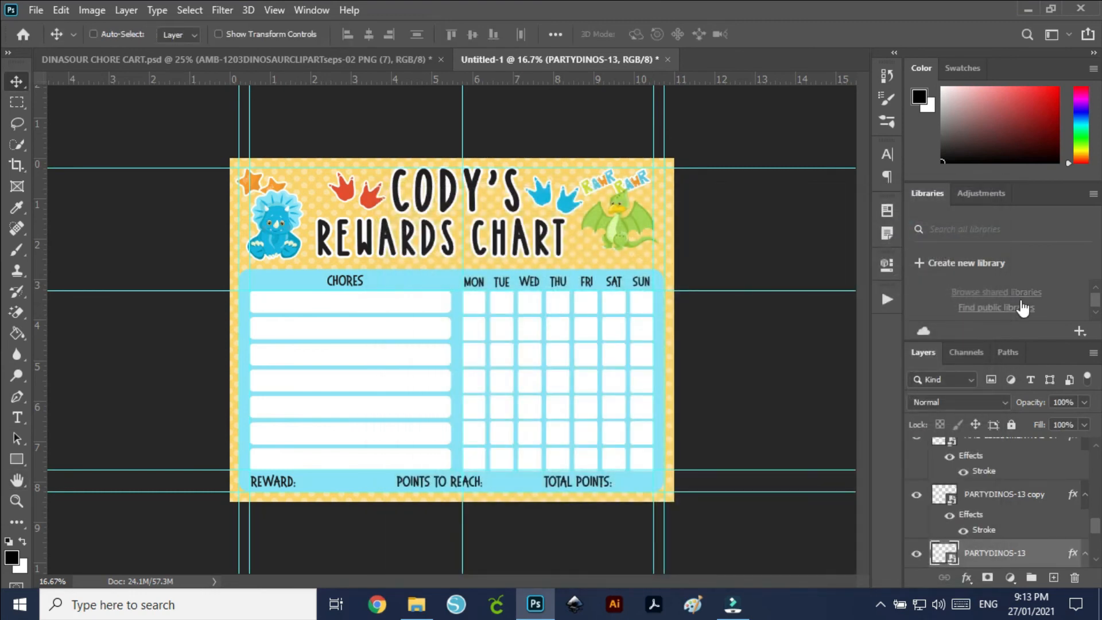
- Choose the Paint Bucket and set the foreground colour to the red e44e2d sampled from the red footprints
{"action": "key", "text": "ctrl+plus"}
{"action": "key", "text": "ctrl+plus"}
{"action": "left_click_drag", "start_coordinate": [527, 312], "coordinate": [403, 513]}
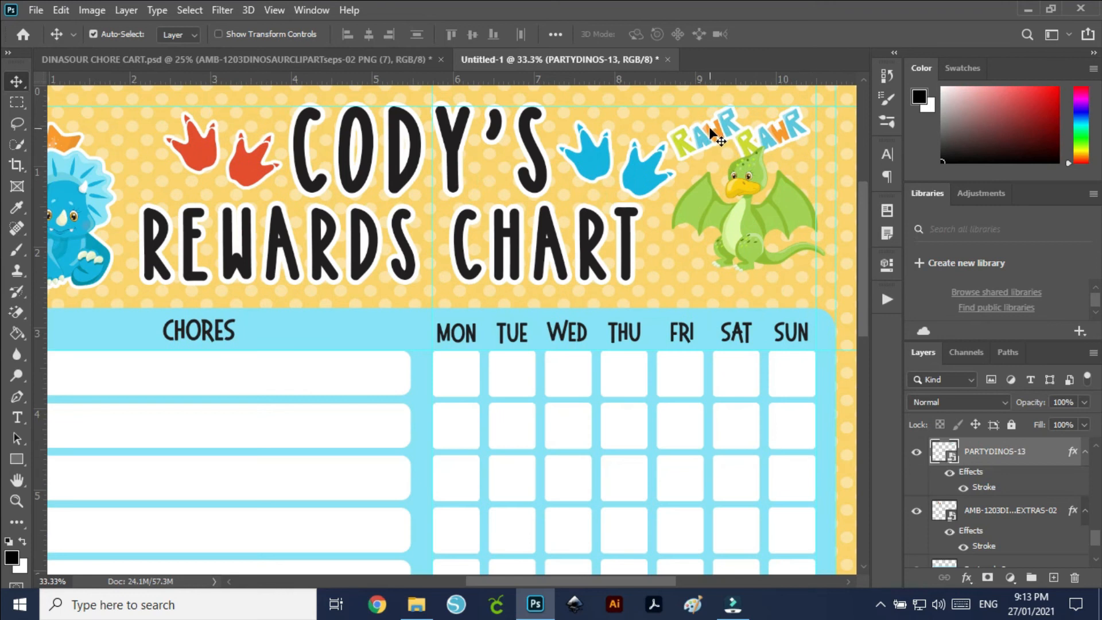
{"action": "left_click", "coordinate": [16, 337]}
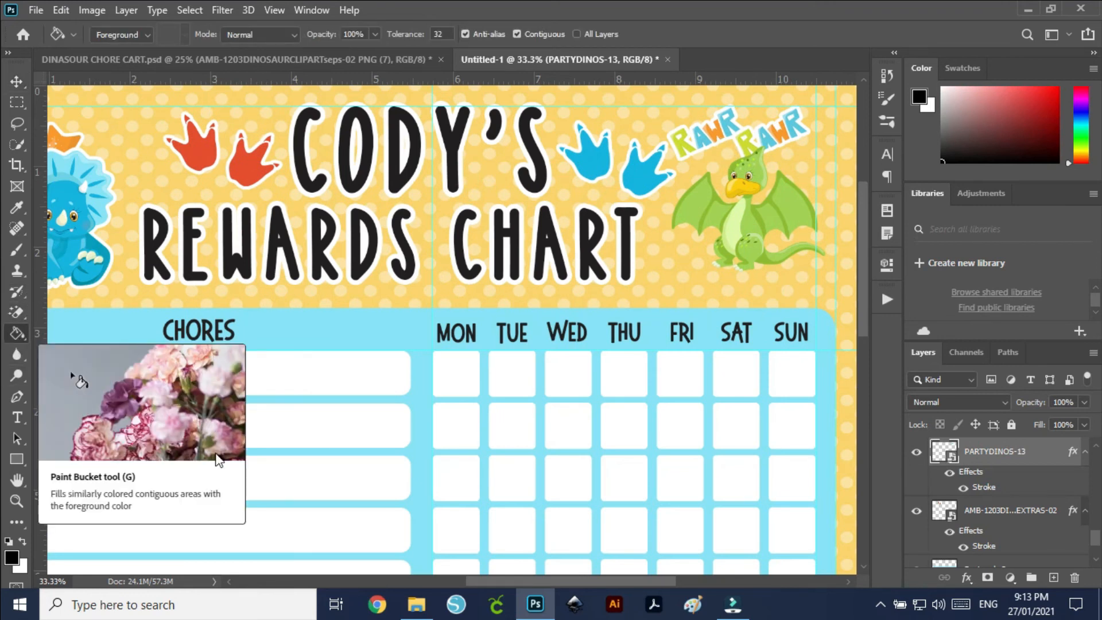
{"action": "left_click", "coordinate": [14, 559]}
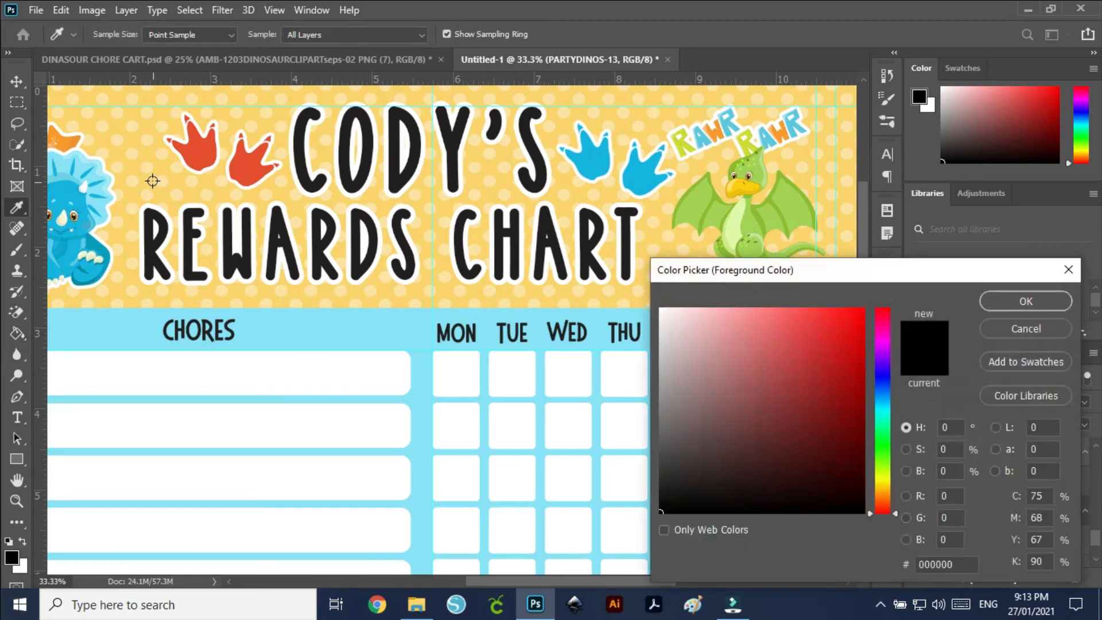
{"action": "left_click", "coordinate": [198, 151]}
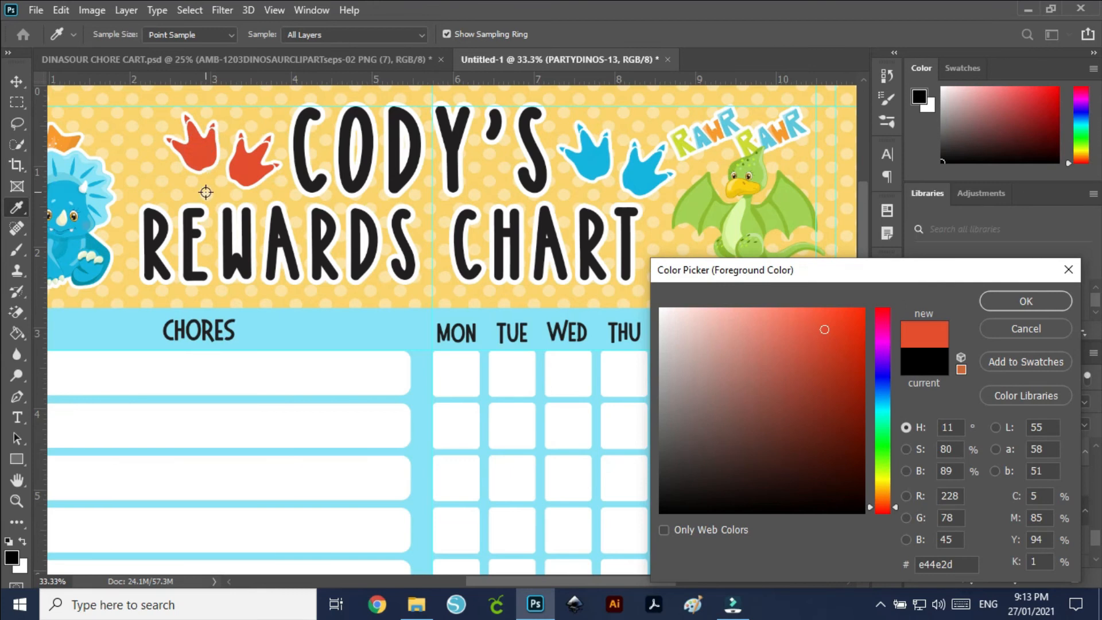
{"action": "left_click", "coordinate": [1028, 302]}
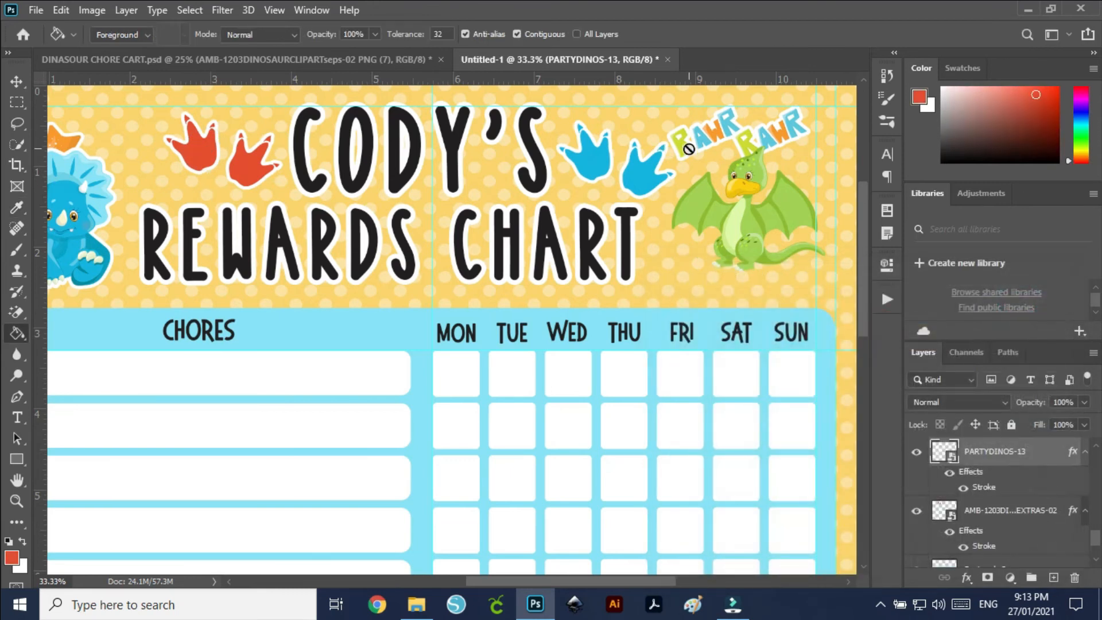
- Rasterize the original RAWR word art and fill its first and last letters with the sampled red
{"action": "left_click", "coordinate": [688, 149]}
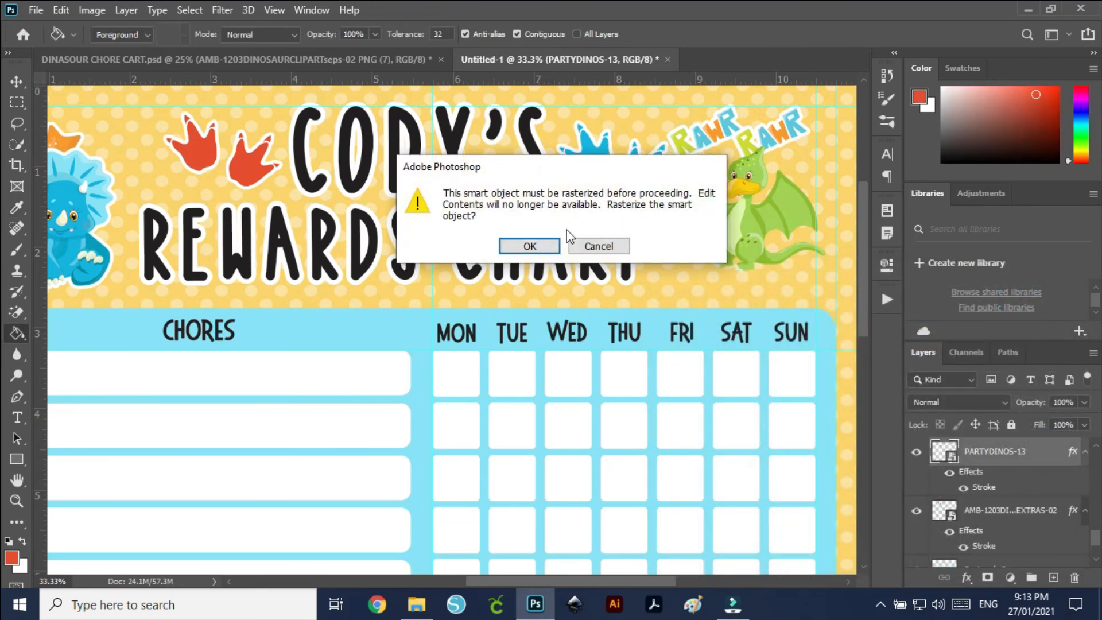
{"action": "left_click", "coordinate": [531, 246]}
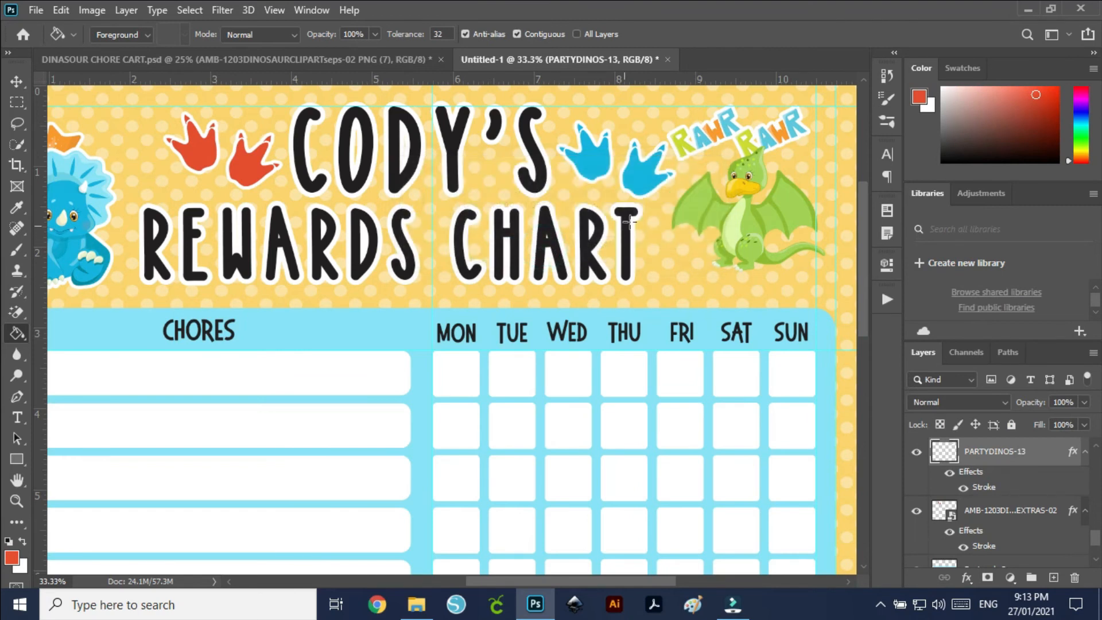
{"action": "left_click", "coordinate": [682, 143]}
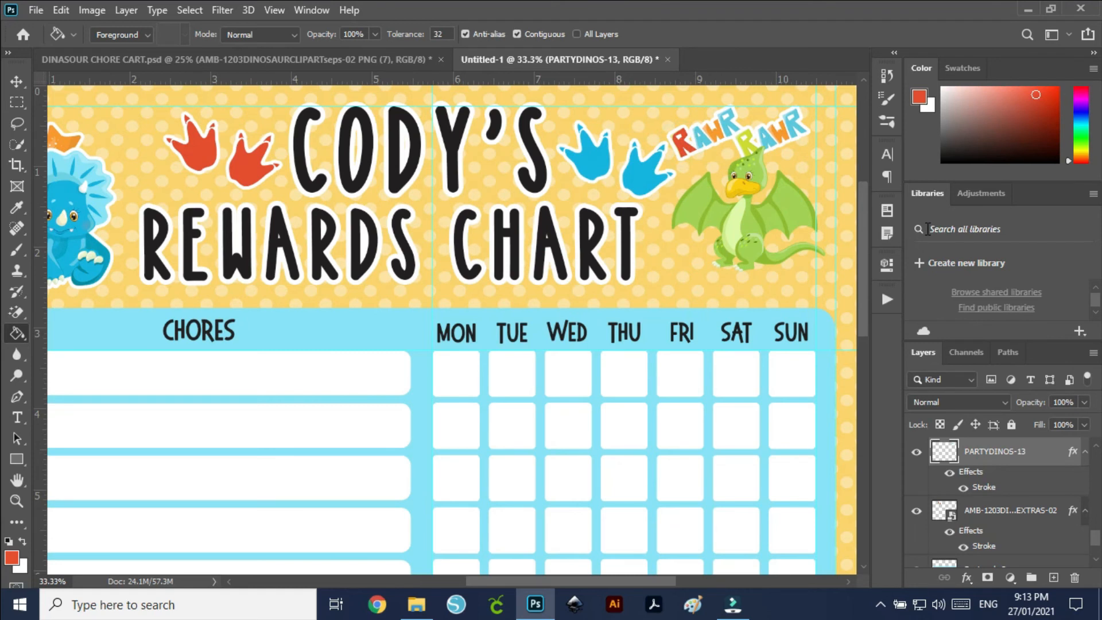
{"action": "key", "text": "ctrl+plus"}
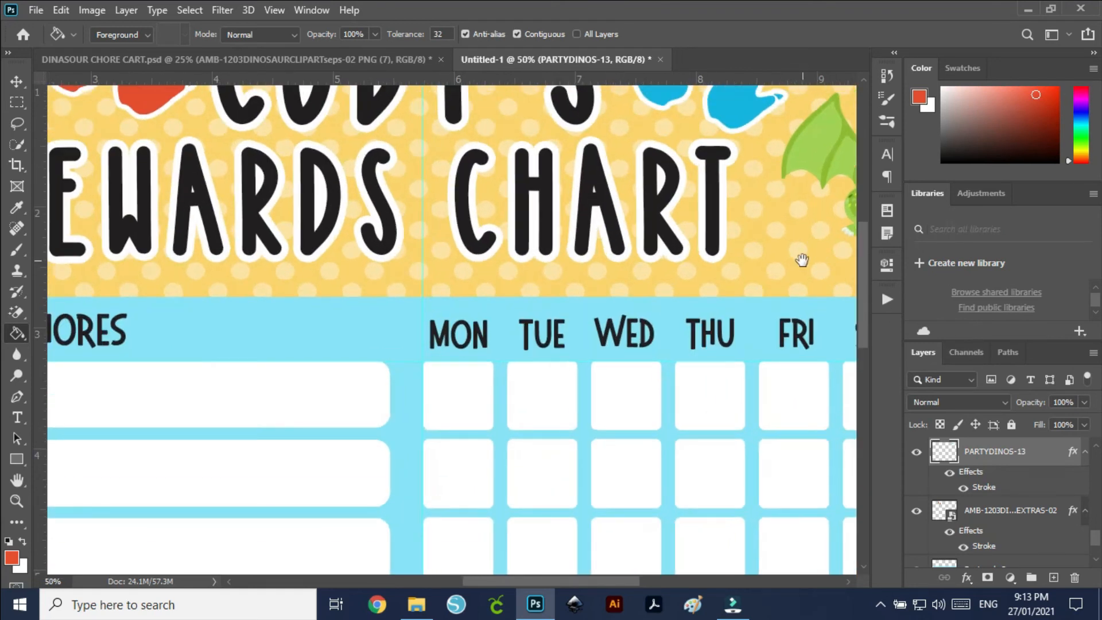
{"action": "left_click_drag", "start_coordinate": [802, 260], "coordinate": [450, 492]}
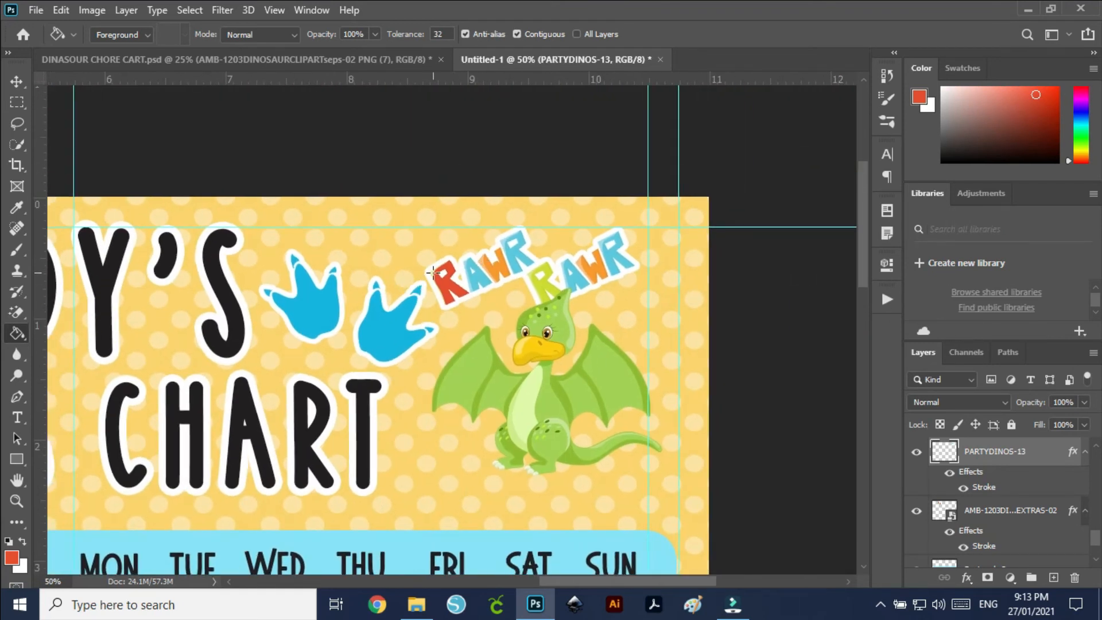
{"action": "left_click", "coordinate": [512, 247]}
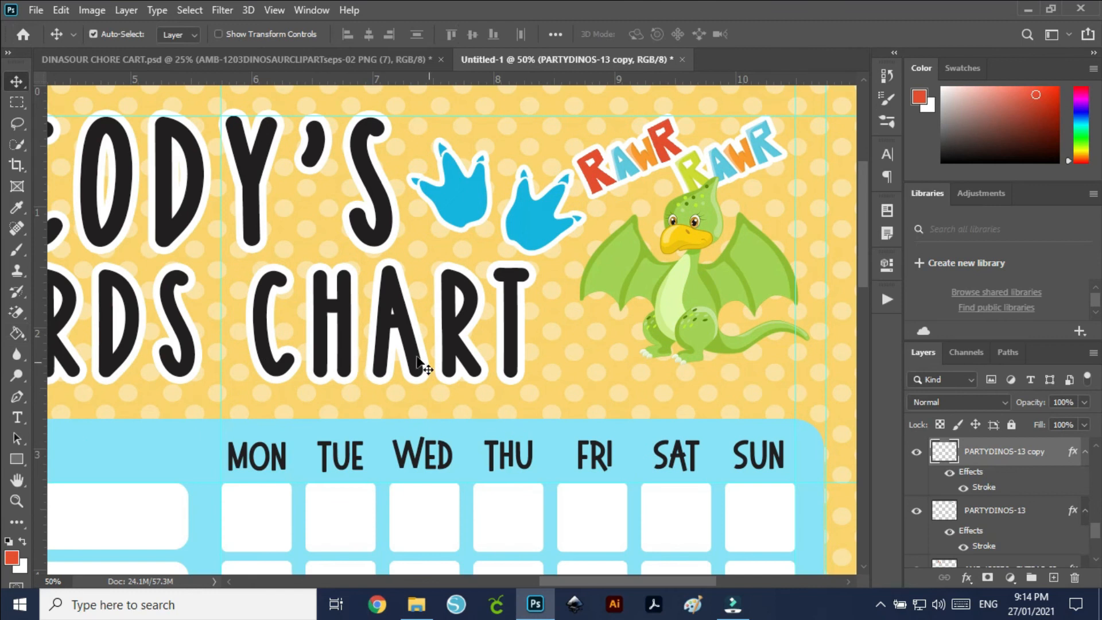
- Place the orange spotted egg clipart AMB-1203DINOSAURCLIPARTEXTRAS-03 from the Dinosaur clipart folder into the chart
{"action": "left_click_drag", "start_coordinate": [256, 315], "coordinate": [816, 339]}
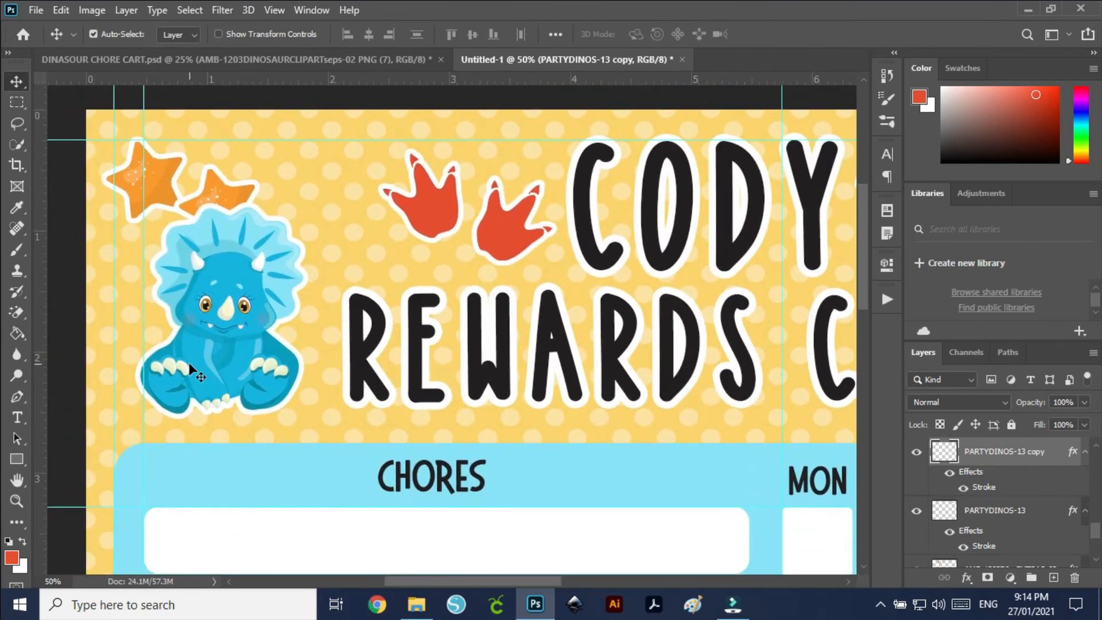
{"action": "left_click_drag", "start_coordinate": [550, 337], "coordinate": [511, 312]}
{"action": "left_click", "coordinate": [419, 604]}
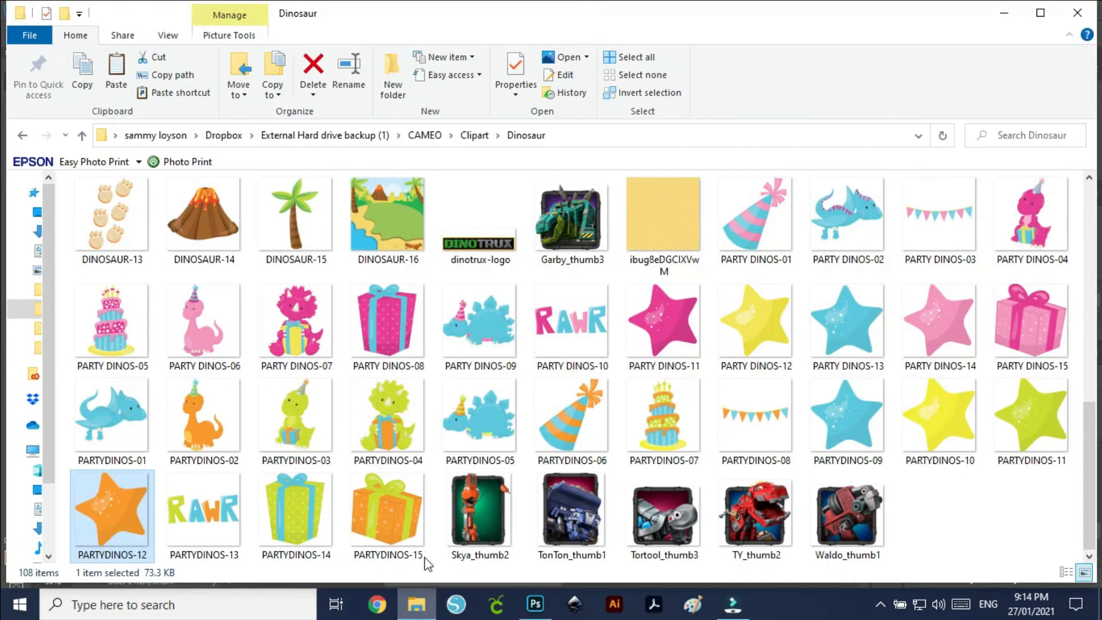
{"action": "scroll", "coordinate": [746, 491], "scroll_direction": "up", "scroll_amount": 3}
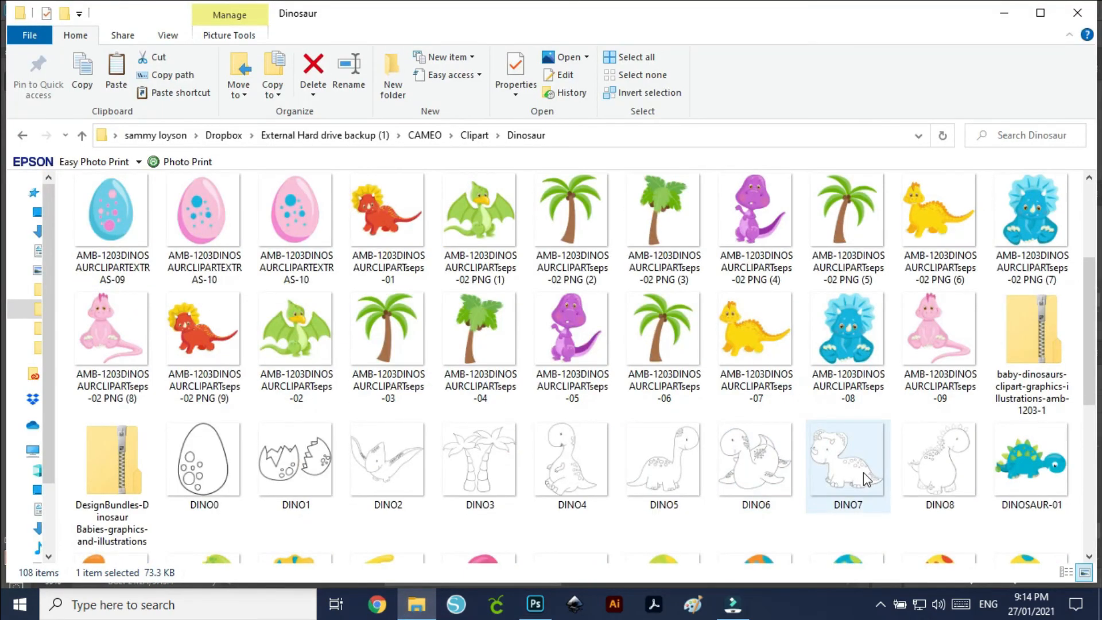
{"action": "scroll", "coordinate": [863, 473], "scroll_direction": "up", "scroll_amount": 2}
{"action": "left_click", "coordinate": [968, 291]}
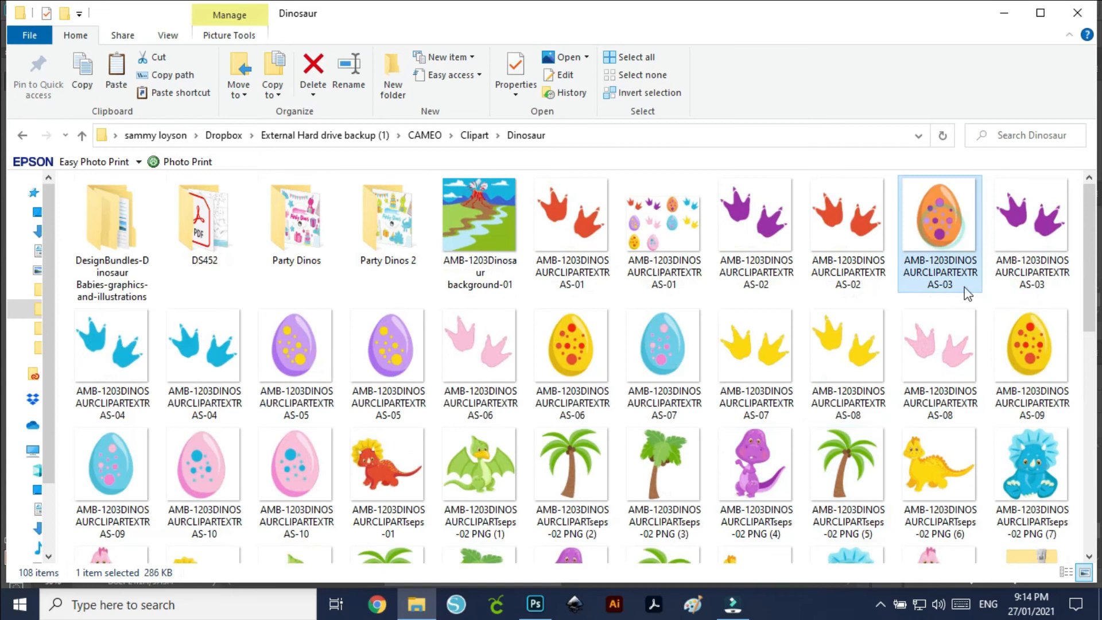
{"action": "left_click_drag", "start_coordinate": [944, 235], "coordinate": [432, 440]}
- Scale the placed egg image down proportionally and position it in the header between the stars and the red footprints
{"action": "left_click_drag", "start_coordinate": [305, 268], "coordinate": [394, 483]}
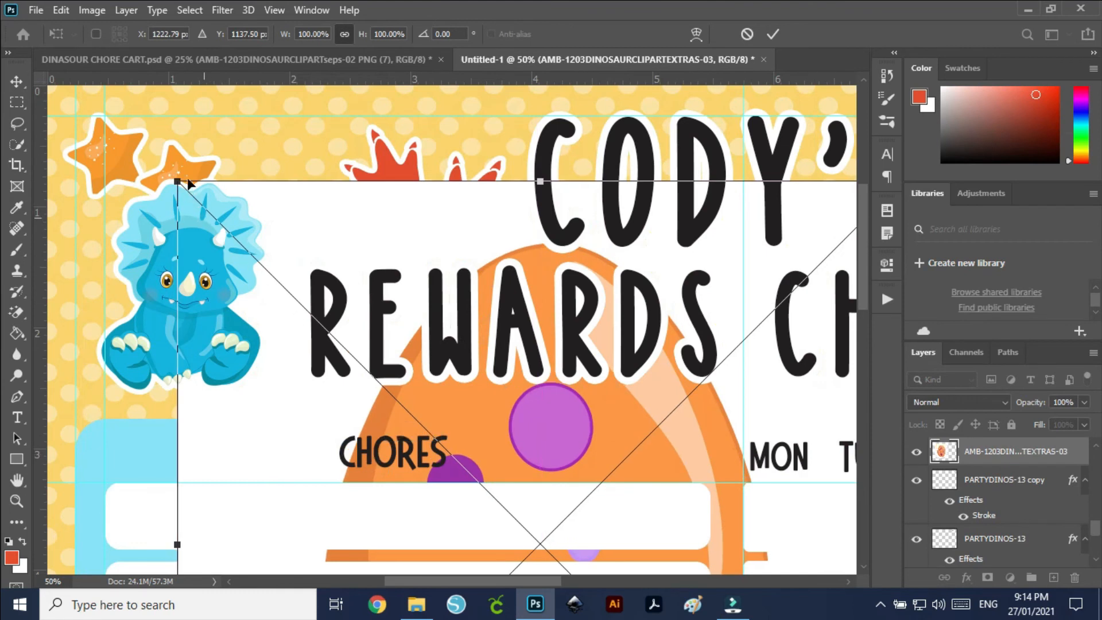
{"action": "left_click_drag", "start_coordinate": [177, 181], "coordinate": [533, 498]}
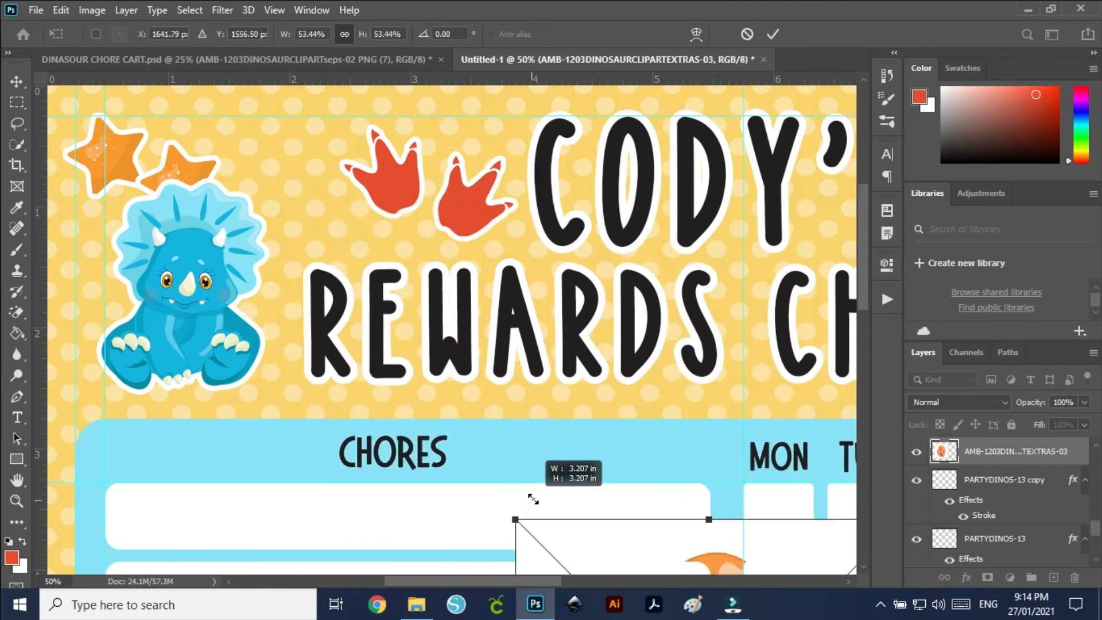
{"action": "left_click_drag", "start_coordinate": [581, 563], "coordinate": [287, 187]}
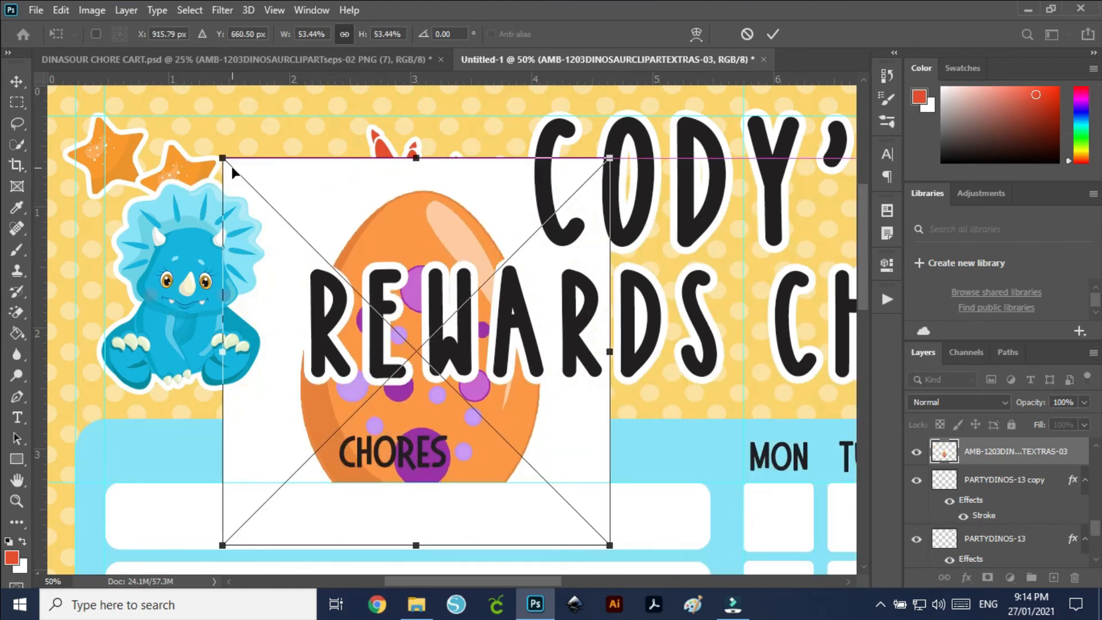
{"action": "left_click_drag", "start_coordinate": [223, 155], "coordinate": [371, 118]}
{"action": "key", "text": "Return"}
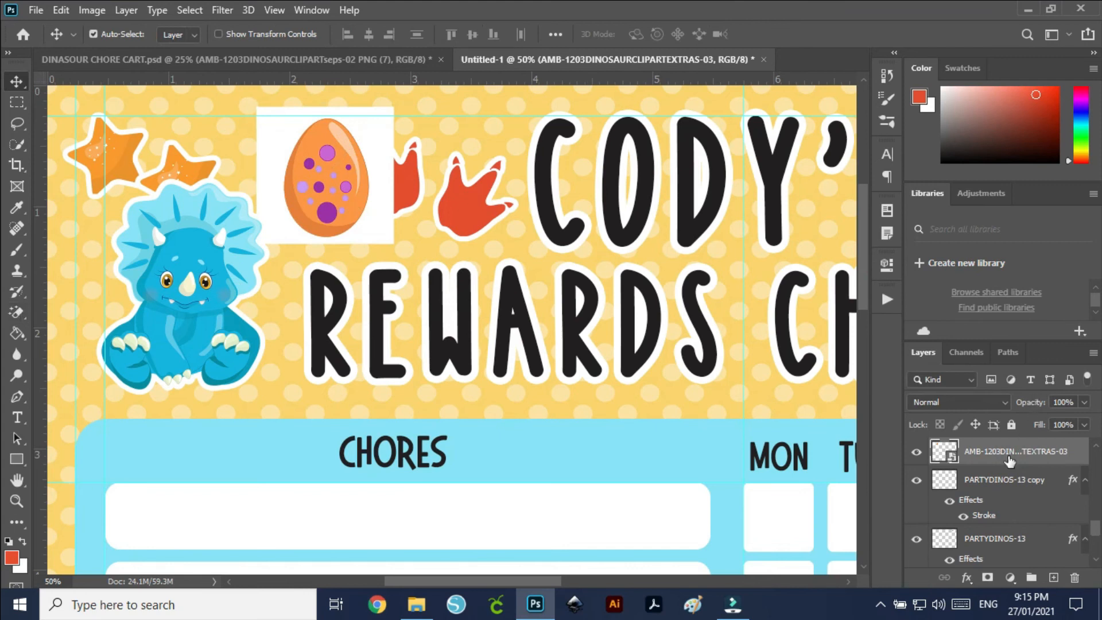
- Rasterize the egg layer and remove its white background with the Magic Eraser at tolerance 32
{"action": "left_click", "coordinate": [16, 315]}
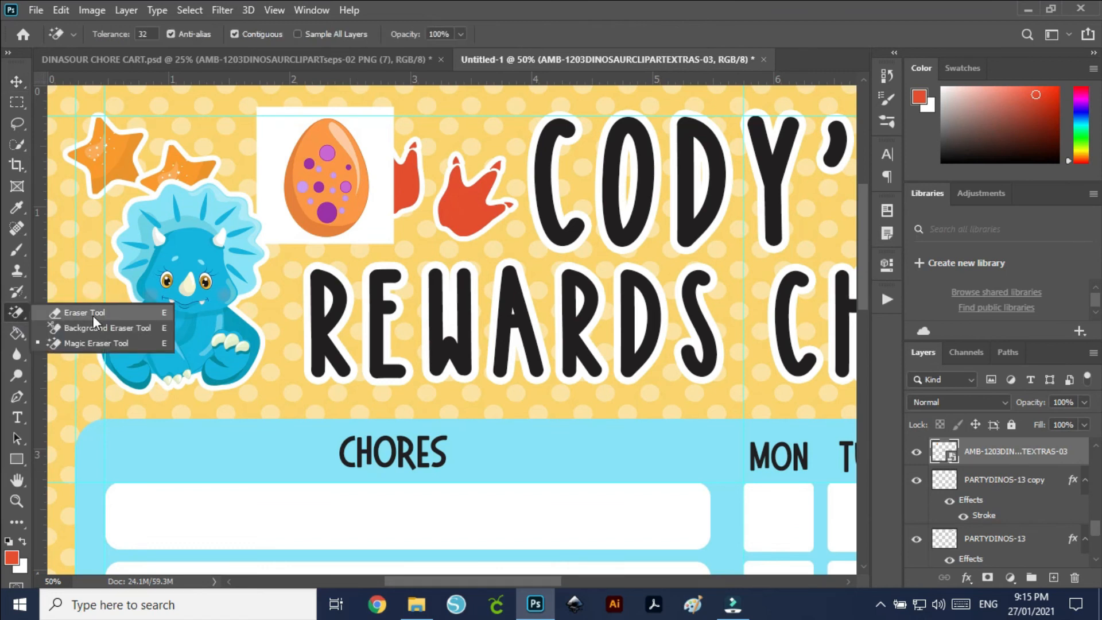
{"action": "left_click", "coordinate": [93, 346]}
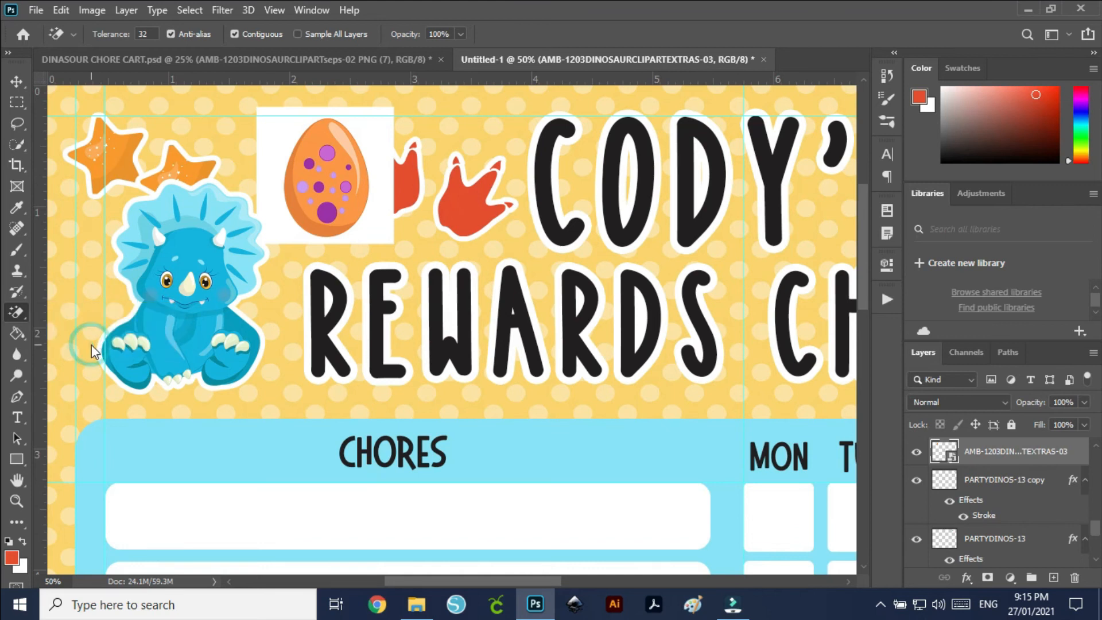
{"action": "left_click", "coordinate": [357, 158]}
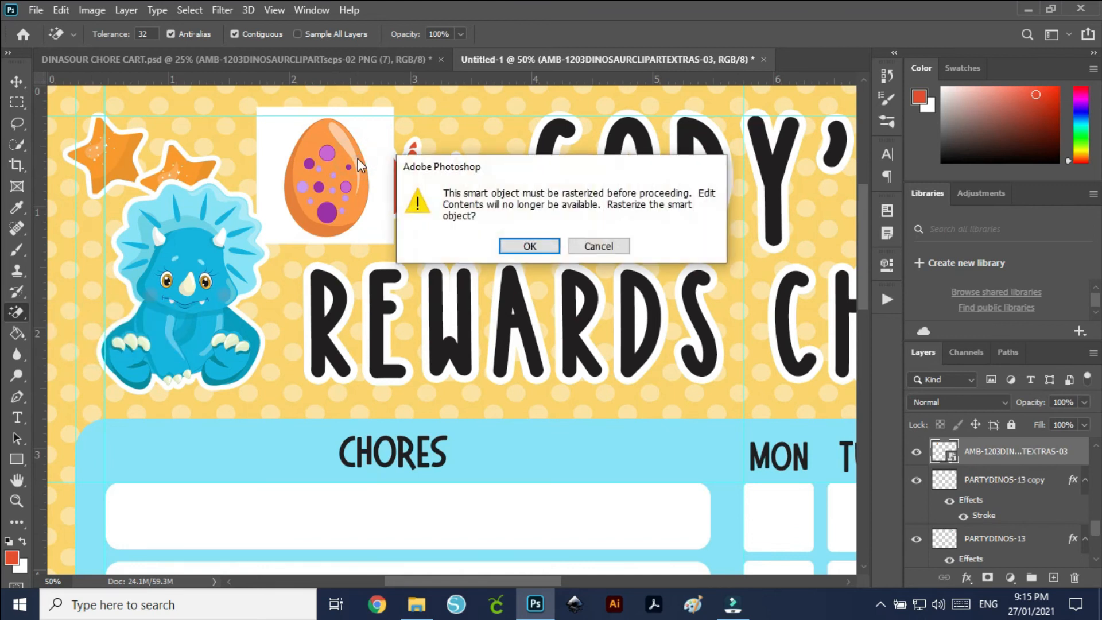
{"action": "left_click", "coordinate": [526, 246]}
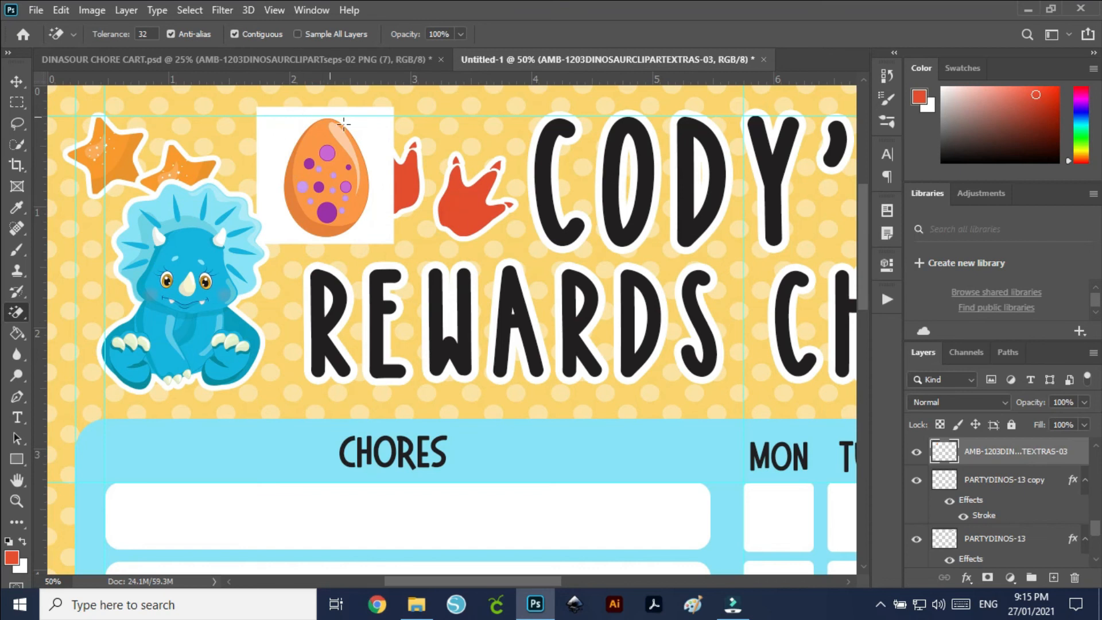
{"action": "left_click", "coordinate": [370, 139]}
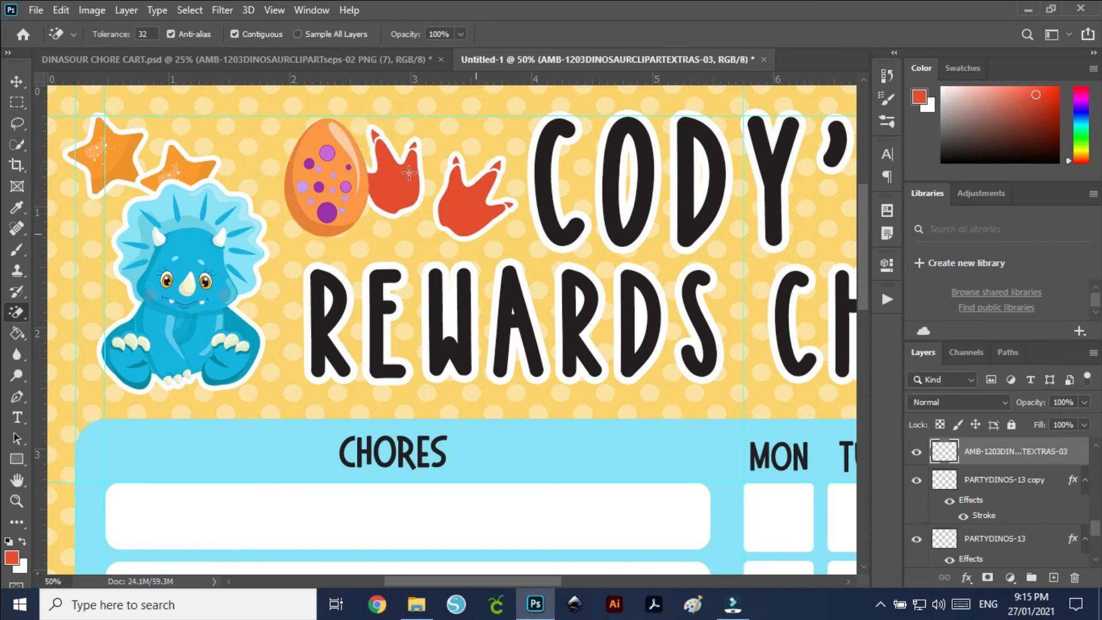
- Shrink the egg to about 44%, place it between the blue dinosaur's feet, and order its layer just above the dinosaur
{"action": "left_click", "coordinate": [14, 78]}
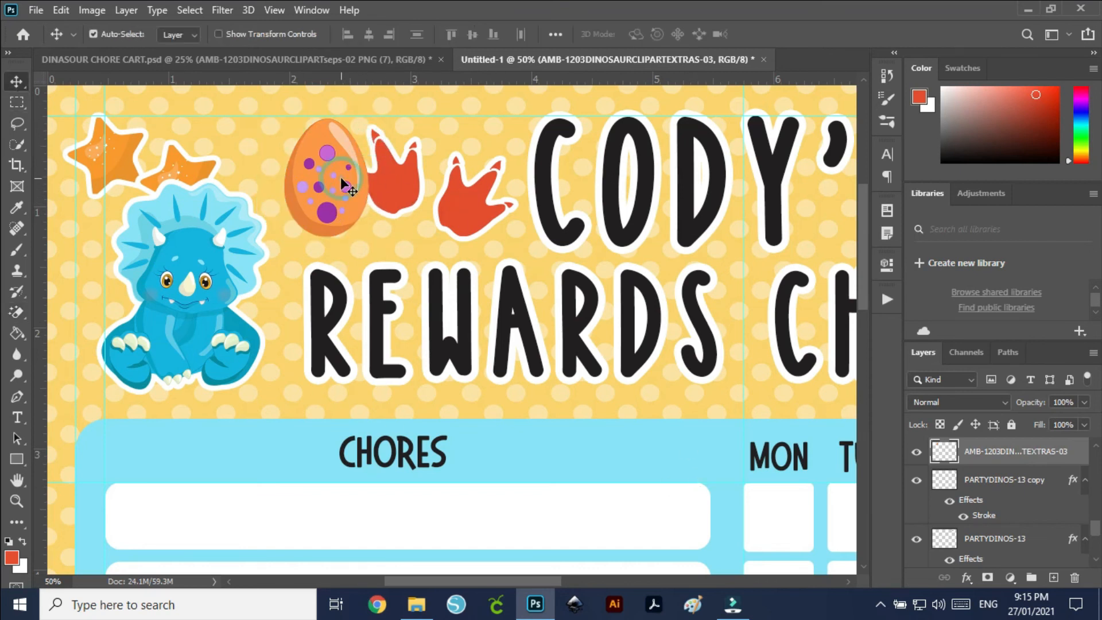
{"action": "key", "text": "ctrl+t"}
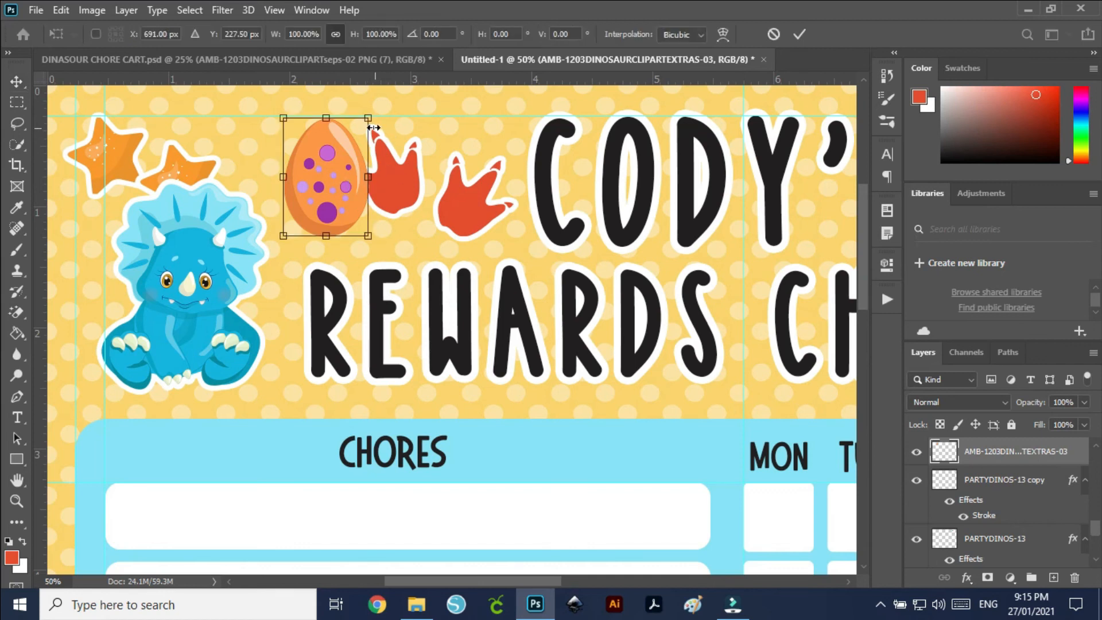
{"action": "left_click_drag", "start_coordinate": [374, 117], "coordinate": [182, 368]}
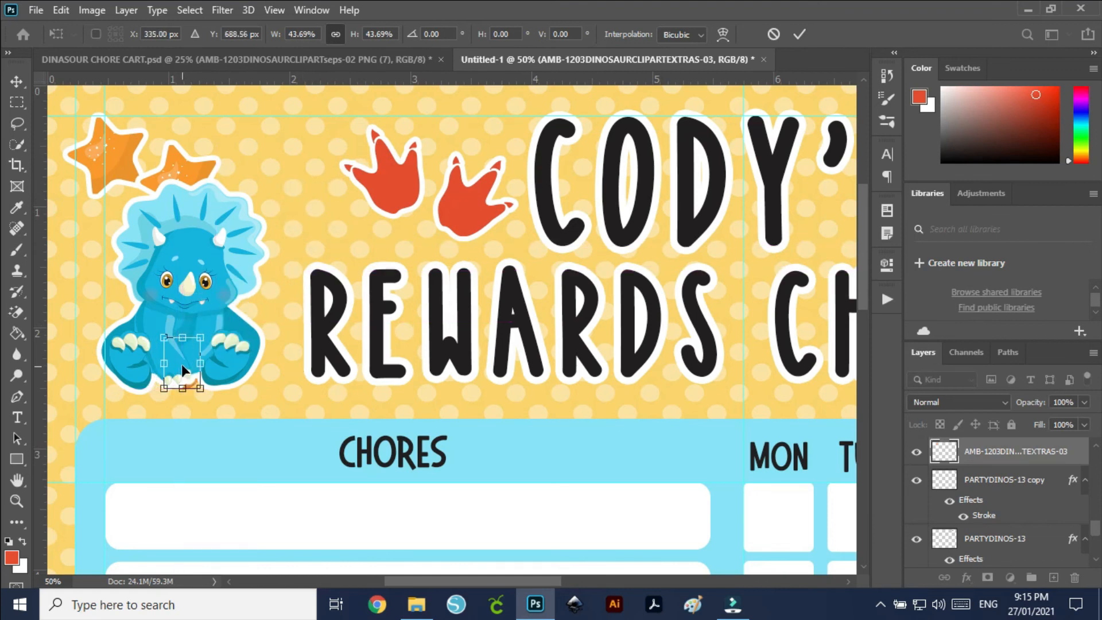
{"action": "key", "text": "Return"}
{"action": "scroll", "coordinate": [1022, 553], "scroll_direction": "up", "scroll_amount": 1}
{"action": "left_click_drag", "start_coordinate": [1023, 513], "coordinate": [1041, 474]}
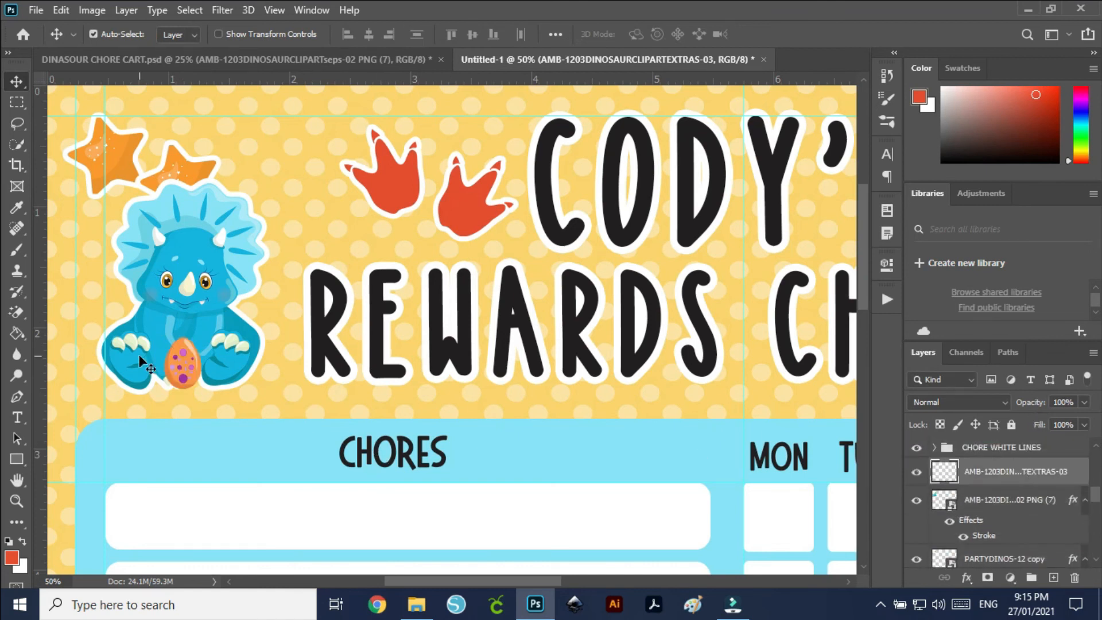
{"action": "left_click_drag", "start_coordinate": [184, 376], "coordinate": [186, 392]}
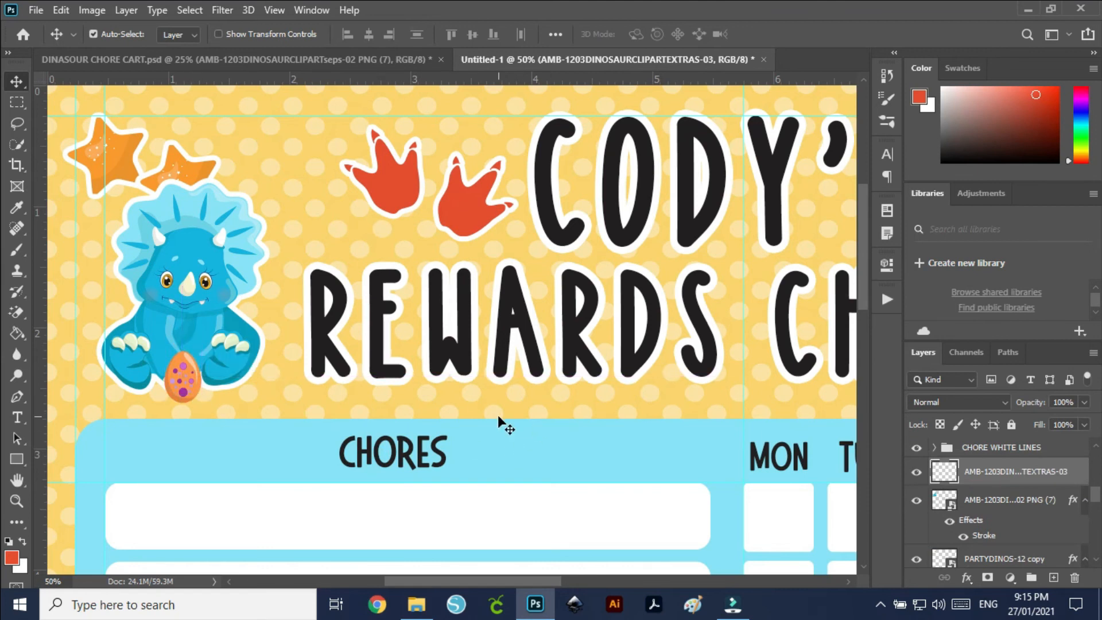
- Recolour the REWARDS title text with the red e44e2d sampled from the red footprints
{"action": "left_click", "coordinate": [514, 284]}
{"action": "left_click", "coordinate": [17, 417]}
{"action": "left_click", "coordinate": [647, 36]}
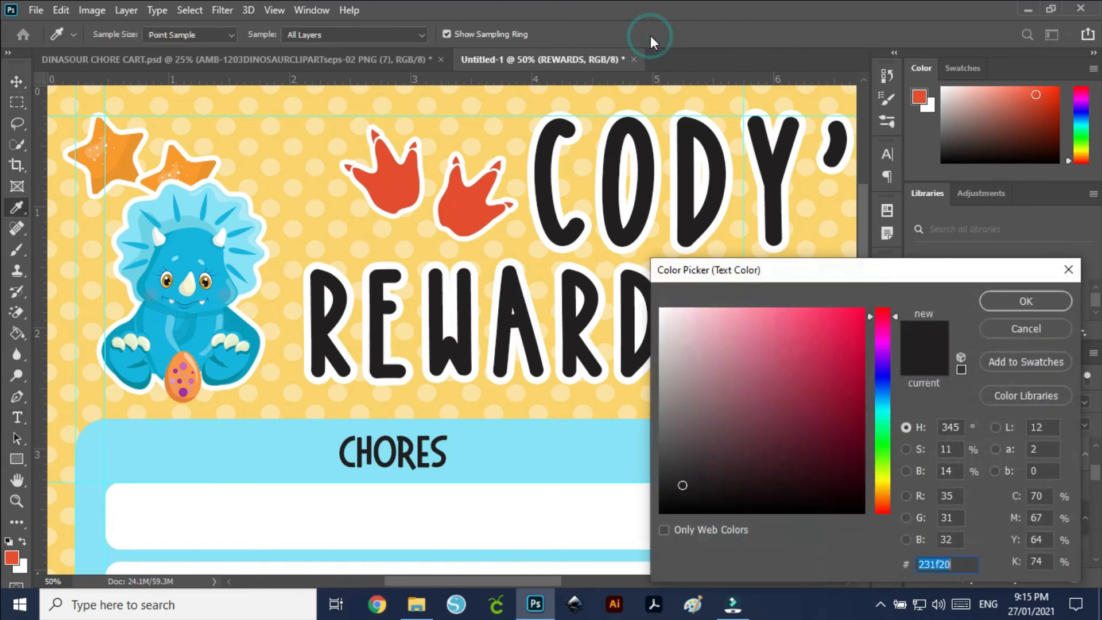
{"action": "left_click", "coordinate": [469, 209]}
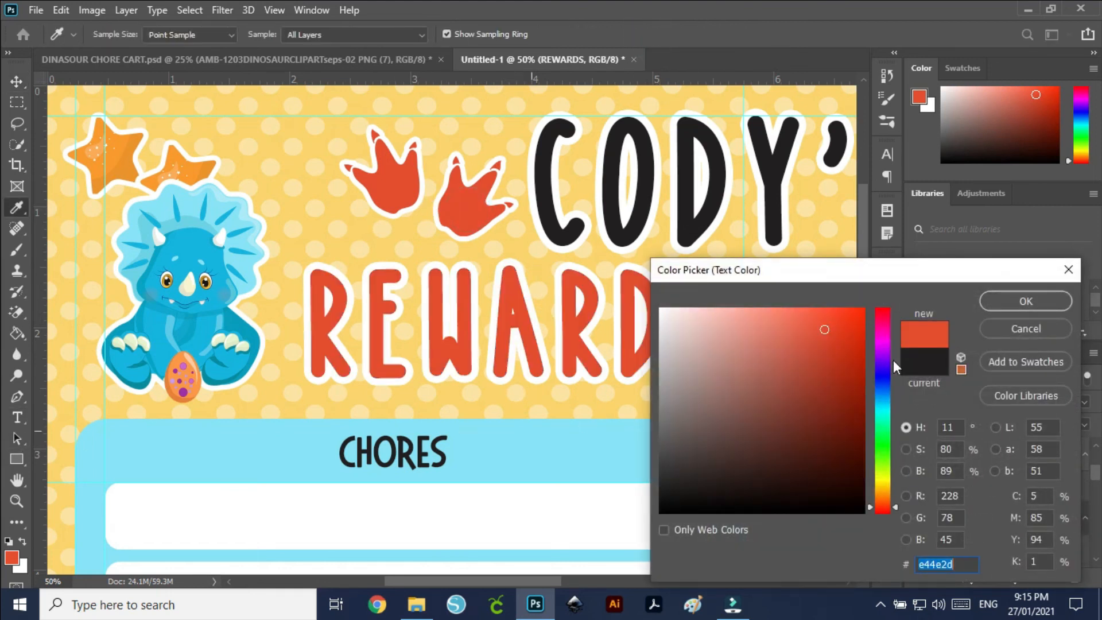
{"action": "left_click", "coordinate": [1001, 300]}
- Recolour the CHART title text with a green sampled from the green winged dinosaur
{"action": "left_click_drag", "start_coordinate": [759, 378], "coordinate": [319, 386]}
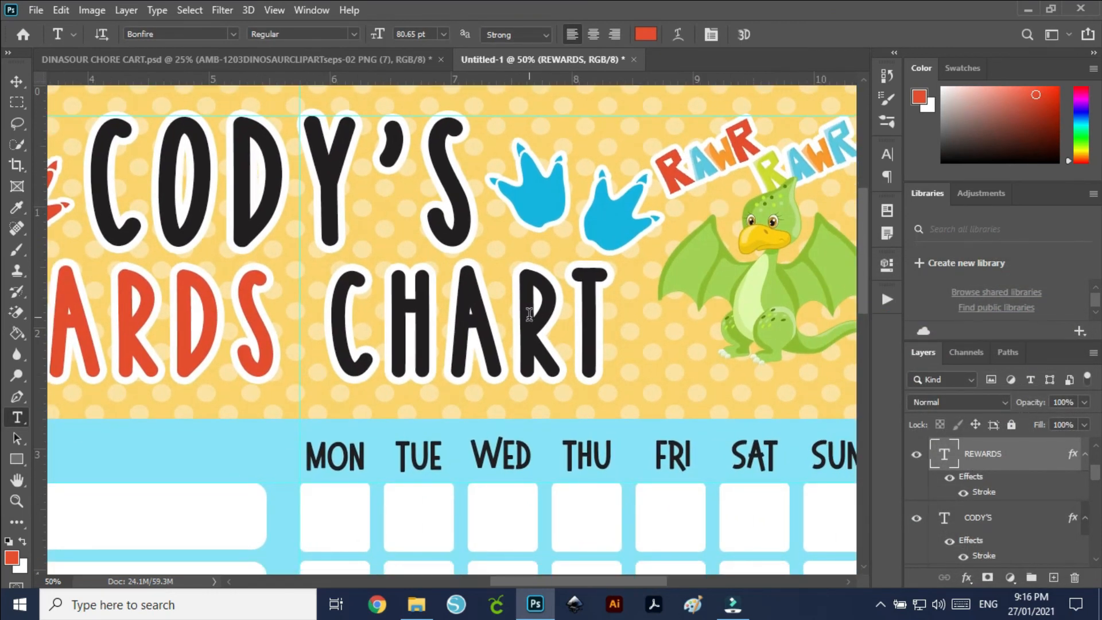
{"action": "left_click_drag", "start_coordinate": [600, 309], "coordinate": [304, 304]}
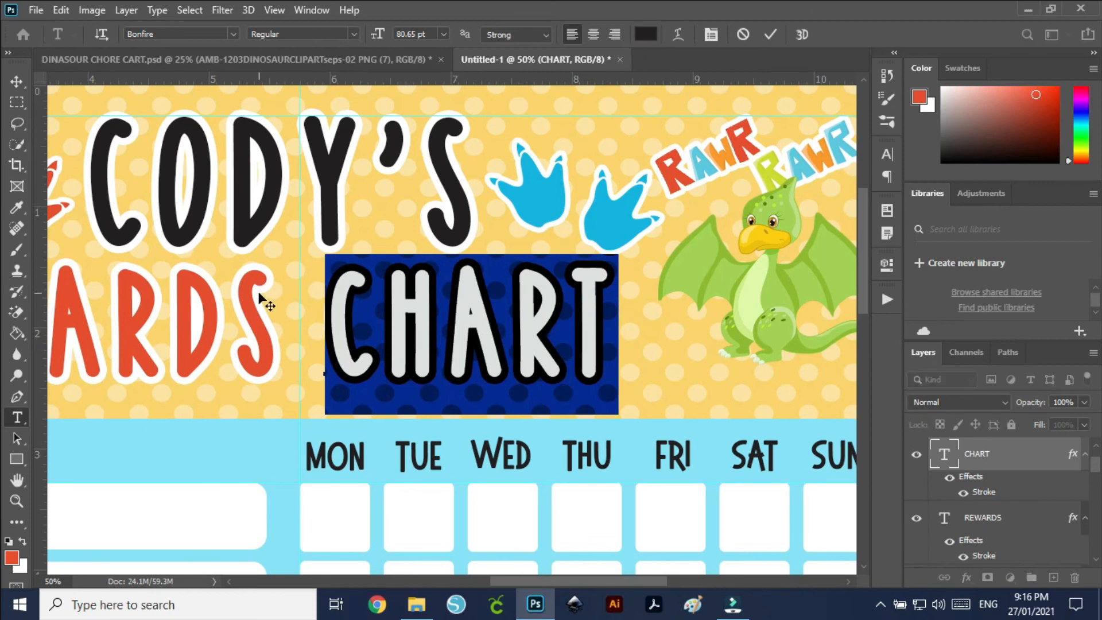
{"action": "left_click", "coordinate": [645, 34]}
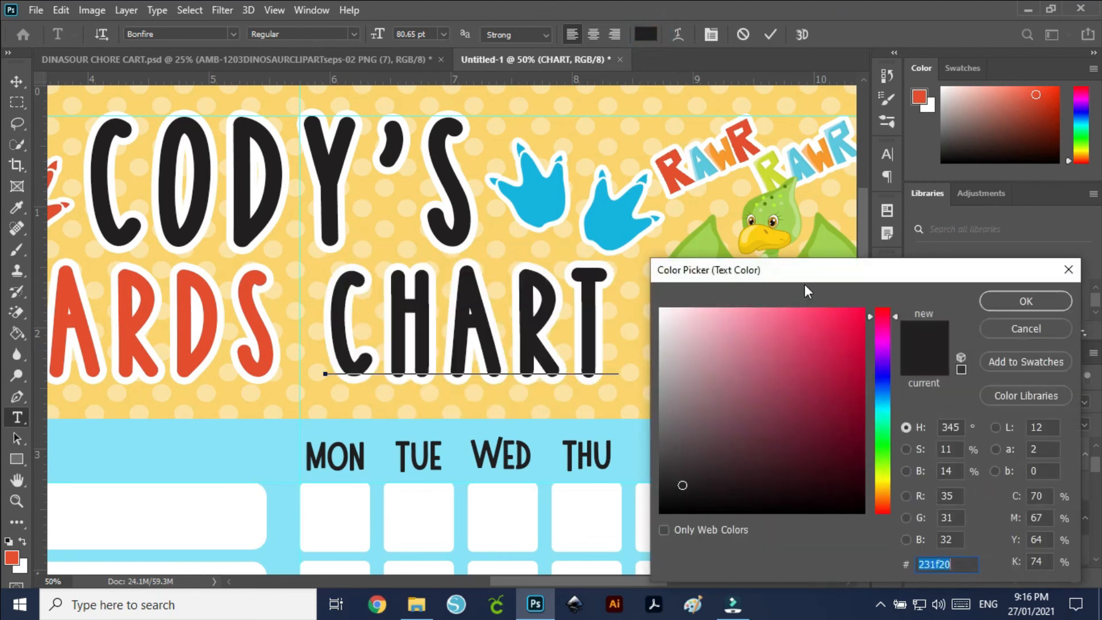
{"action": "left_click", "coordinate": [822, 238]}
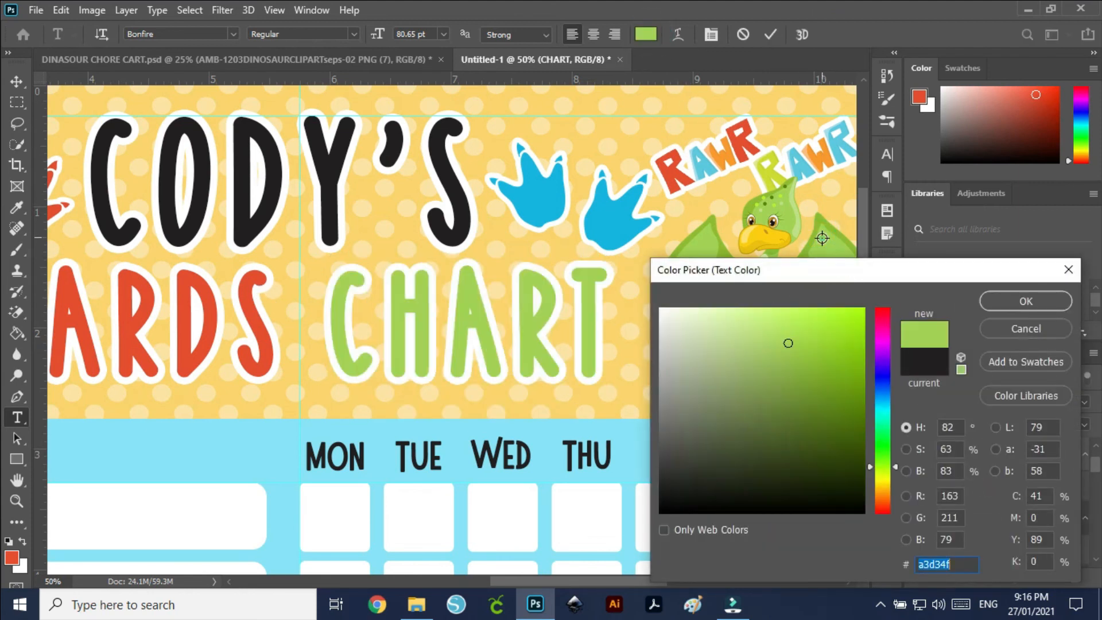
{"action": "left_click", "coordinate": [1011, 300]}
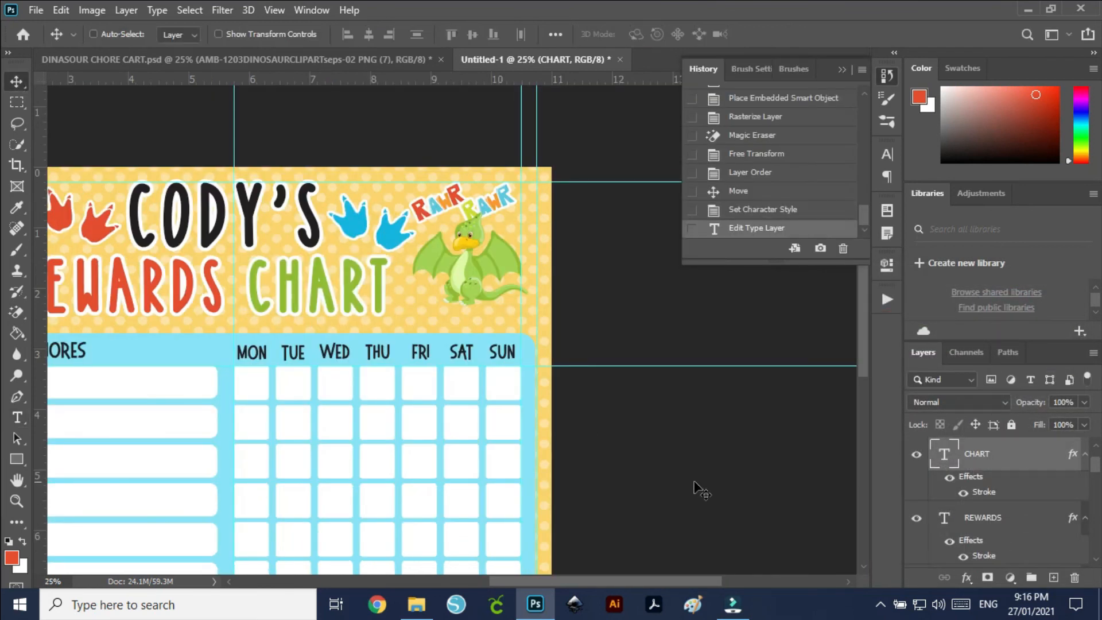
- Shift the second orange star slightly up and away from the first, above the blue dinosaur's head
{"action": "key", "text": "ctrl+minus"}
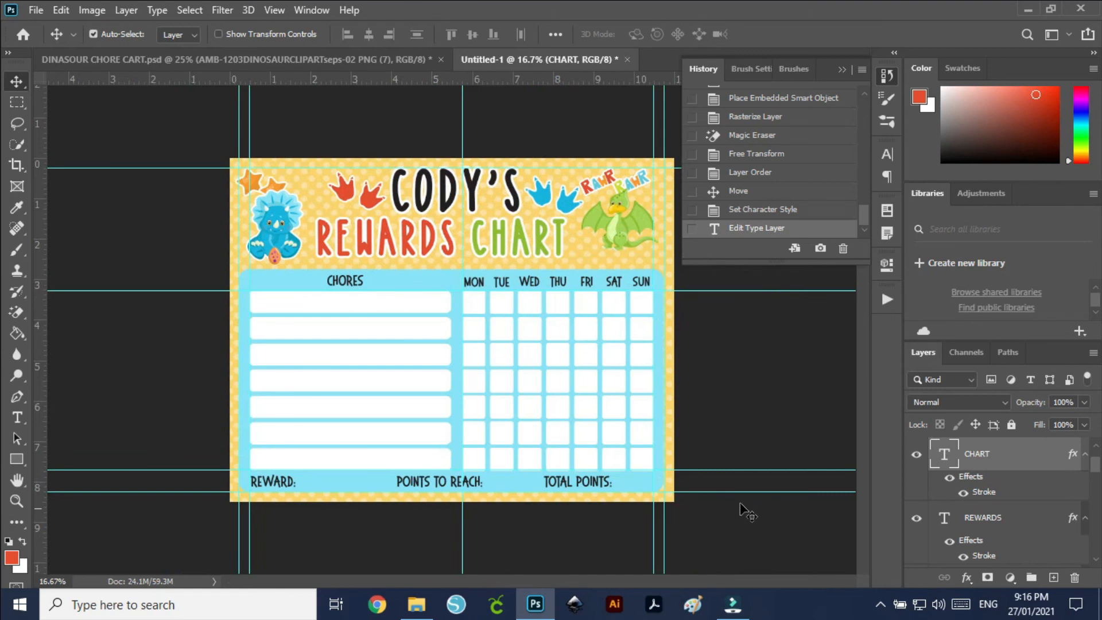
{"action": "left_click", "coordinate": [841, 71]}
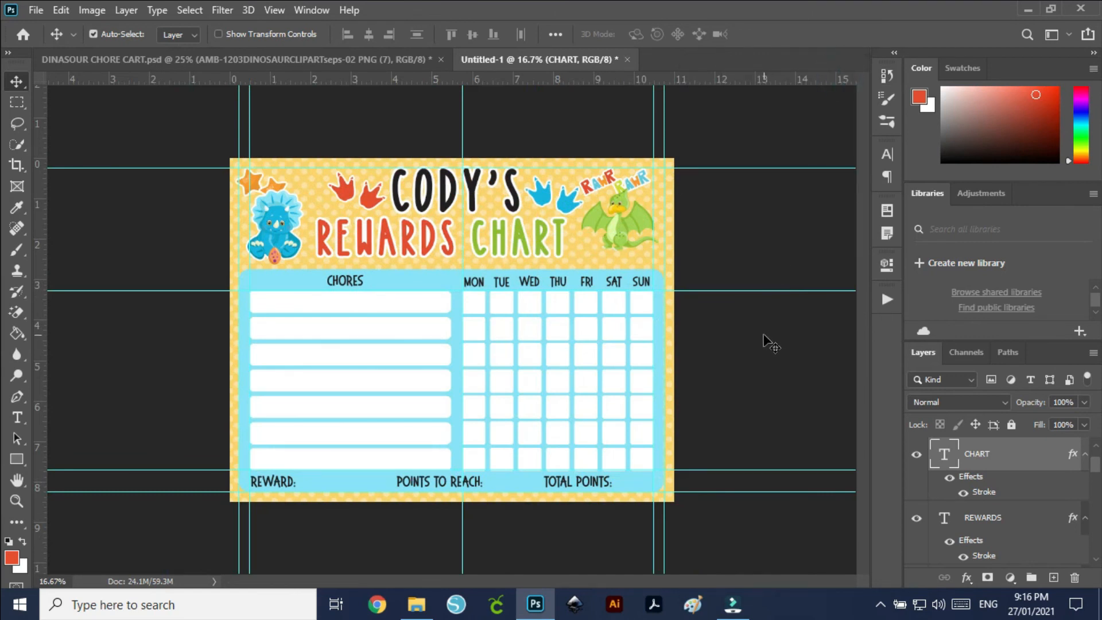
{"action": "left_click_drag", "start_coordinate": [275, 188], "coordinate": [282, 185]}
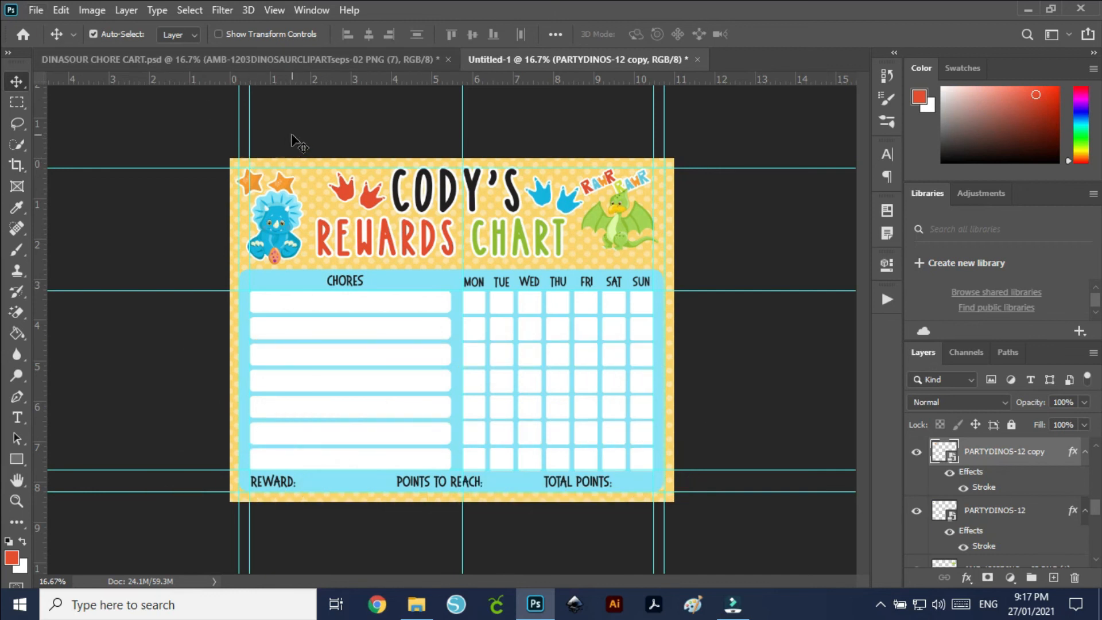
- Try to save the chart as a layered Photoshop file named TUTORIAL in the MY DESIGNS folder
{"action": "left_click", "coordinate": [40, 11]}
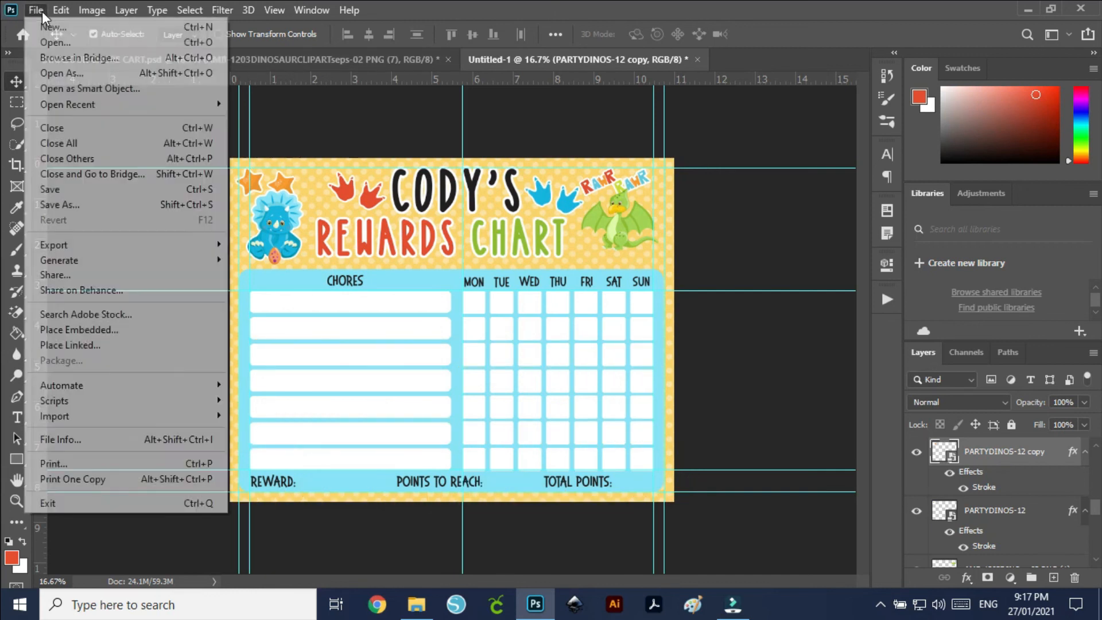
{"action": "left_click", "coordinate": [58, 205]}
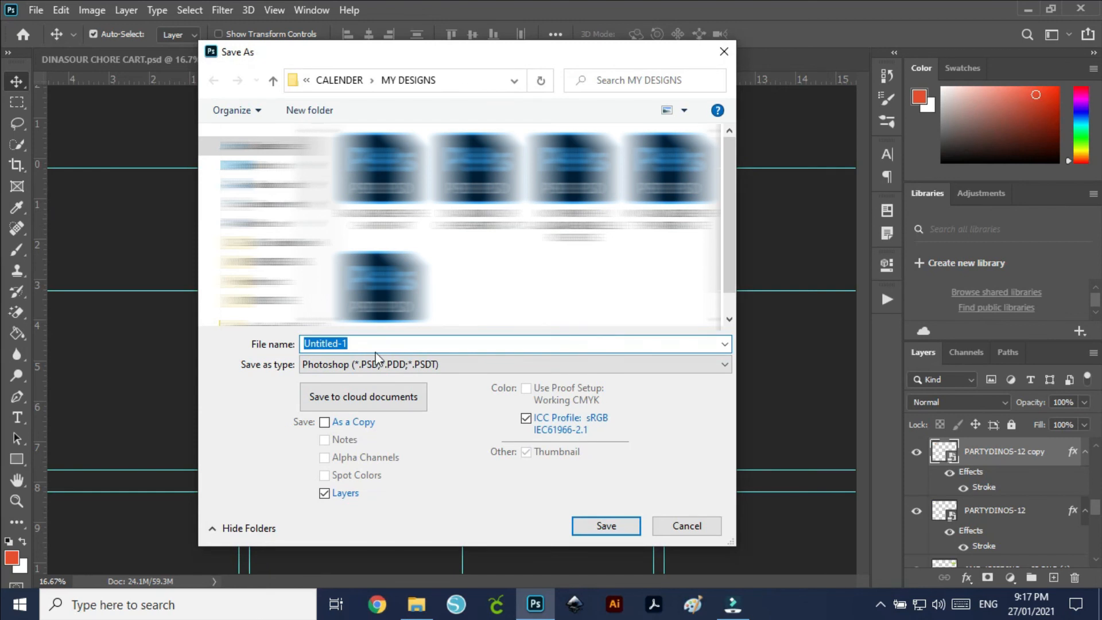
{"action": "type", "text": "TUTORIAL"}
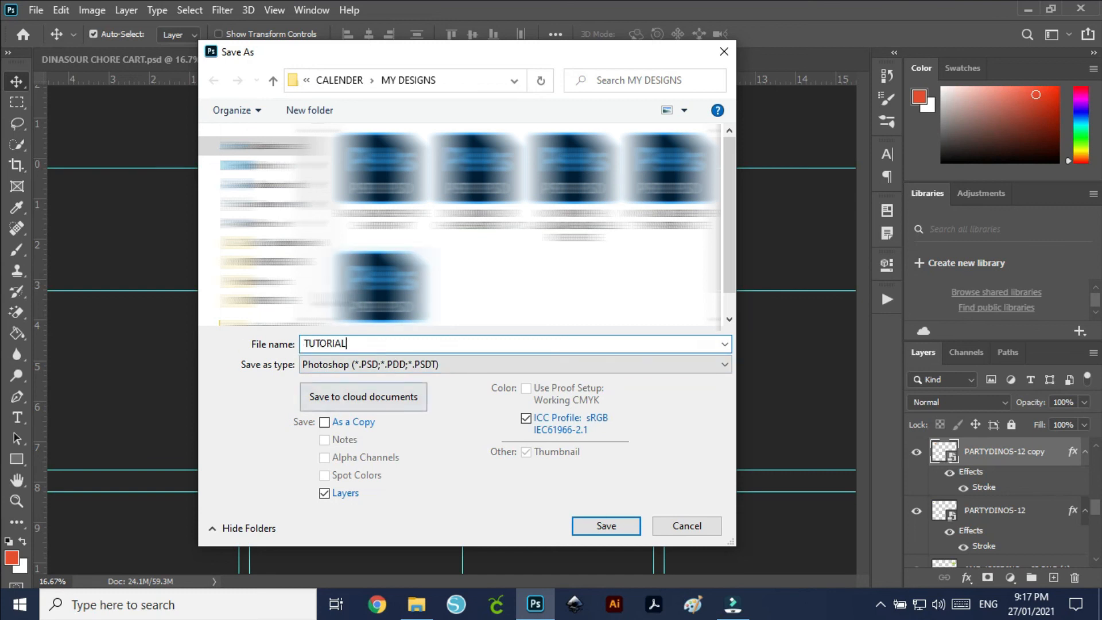
{"action": "left_click", "coordinate": [351, 367]}
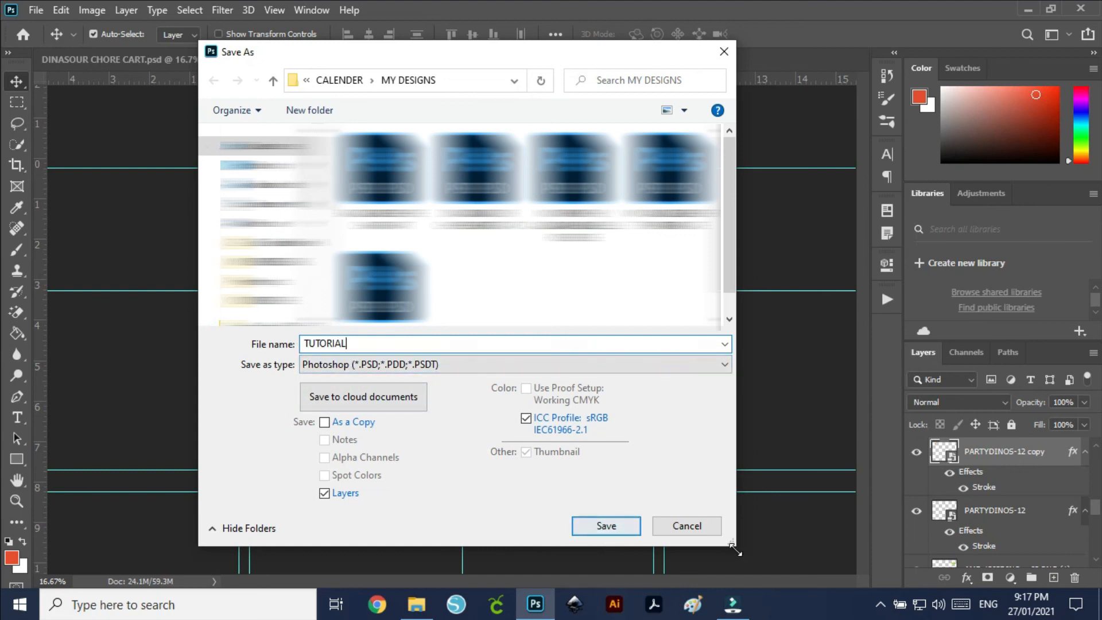
{"action": "left_click", "coordinate": [692, 526]}
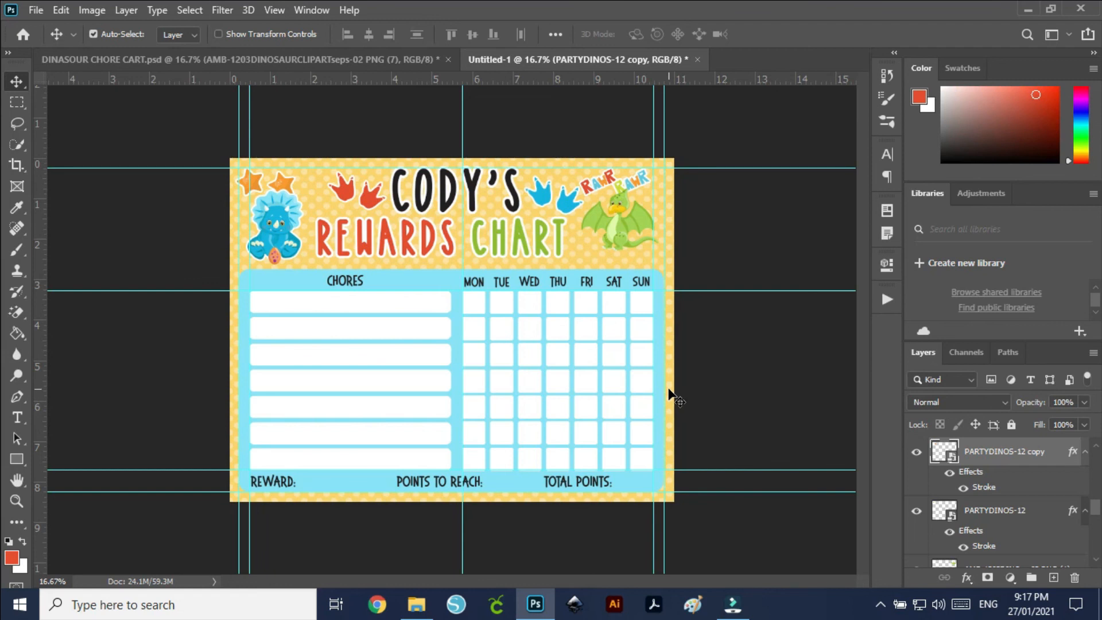
{"action": "scroll", "coordinate": [1041, 505], "scroll_direction": "up", "scroll_amount": 10}
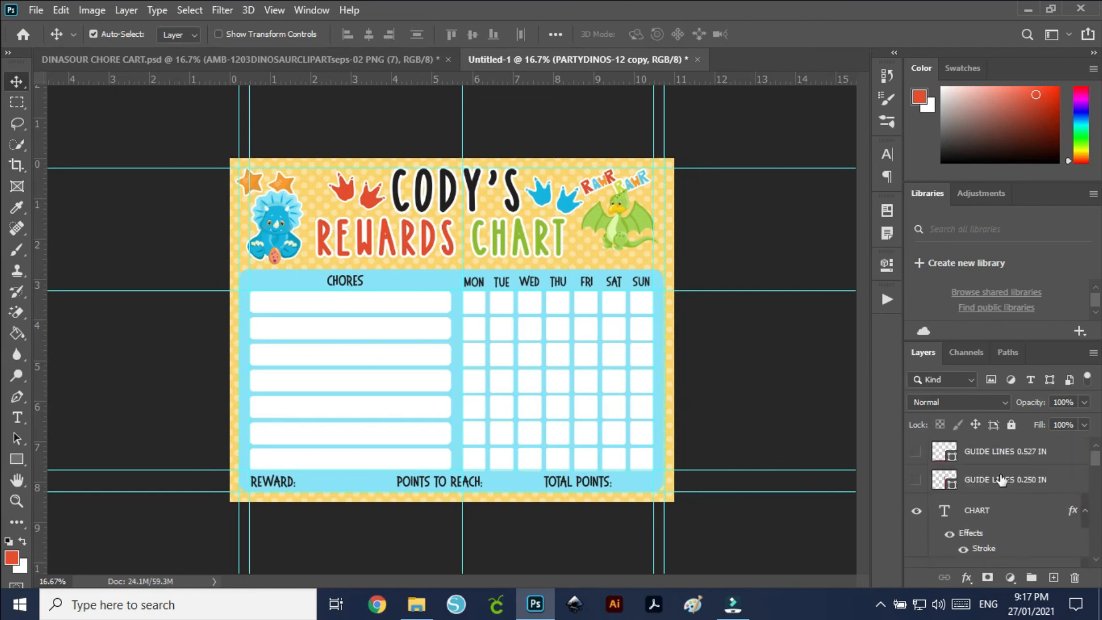
{"action": "scroll", "coordinate": [1009, 552], "scroll_direction": "down", "scroll_amount": 2}
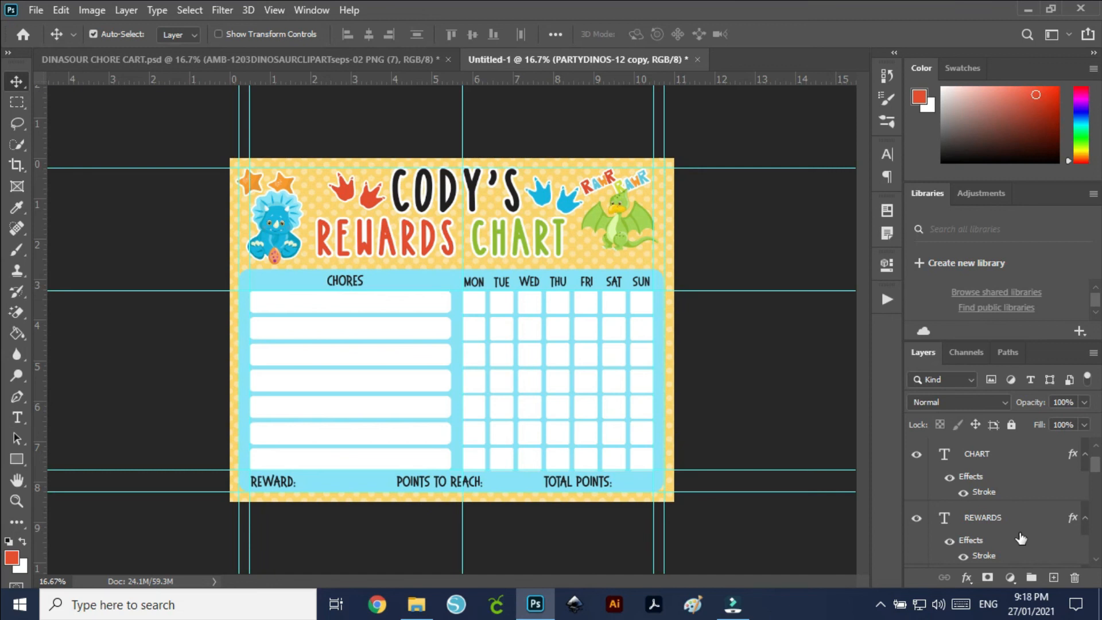
- Flatten all layers of the rewards chart into a single background image
{"action": "scroll", "coordinate": [1011, 539], "scroll_direction": "up", "scroll_amount": 2}
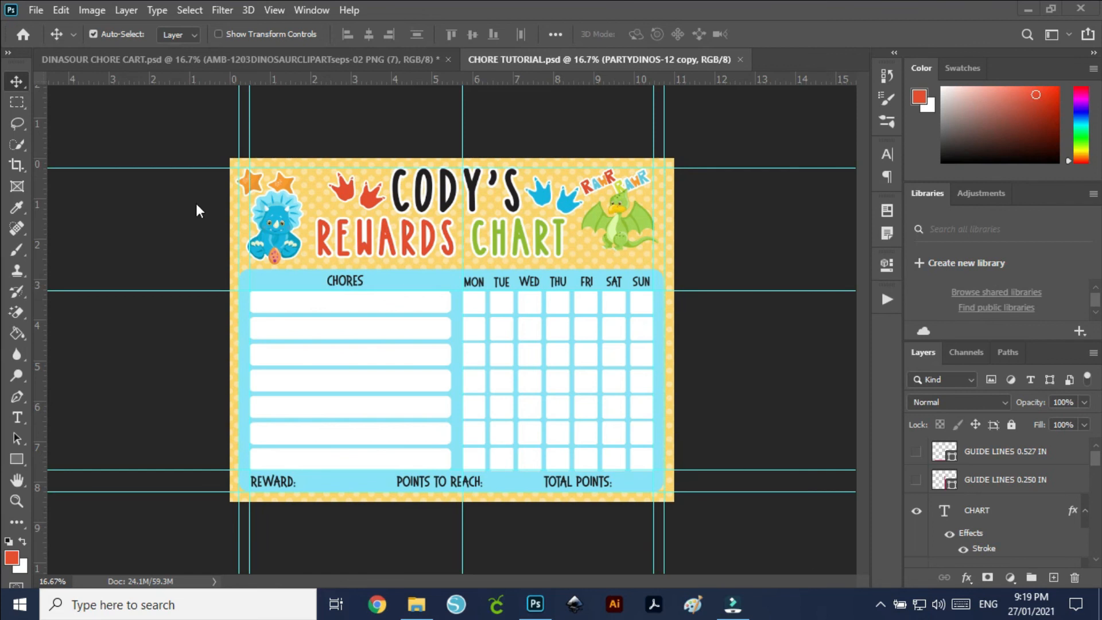
{"action": "left_click", "coordinate": [127, 10]}
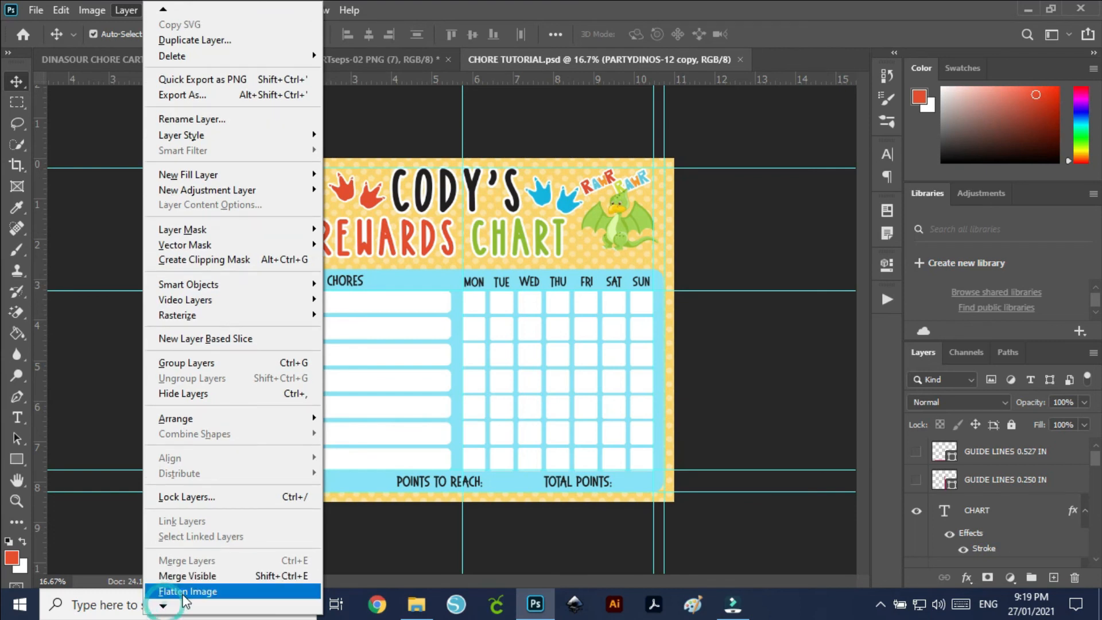
{"action": "left_click", "coordinate": [172, 591]}
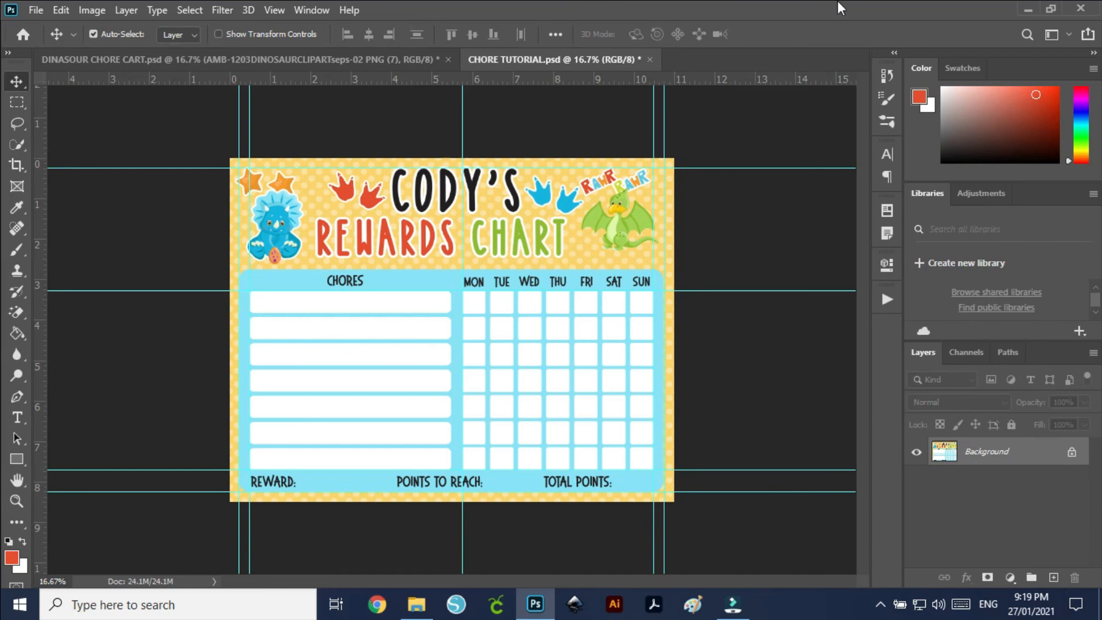
- Set up a Photoshop PDF copy of the flattened chart named DINASOUR CHORE CHART in the MY DESIGNS folder
{"action": "left_click", "coordinate": [41, 13]}
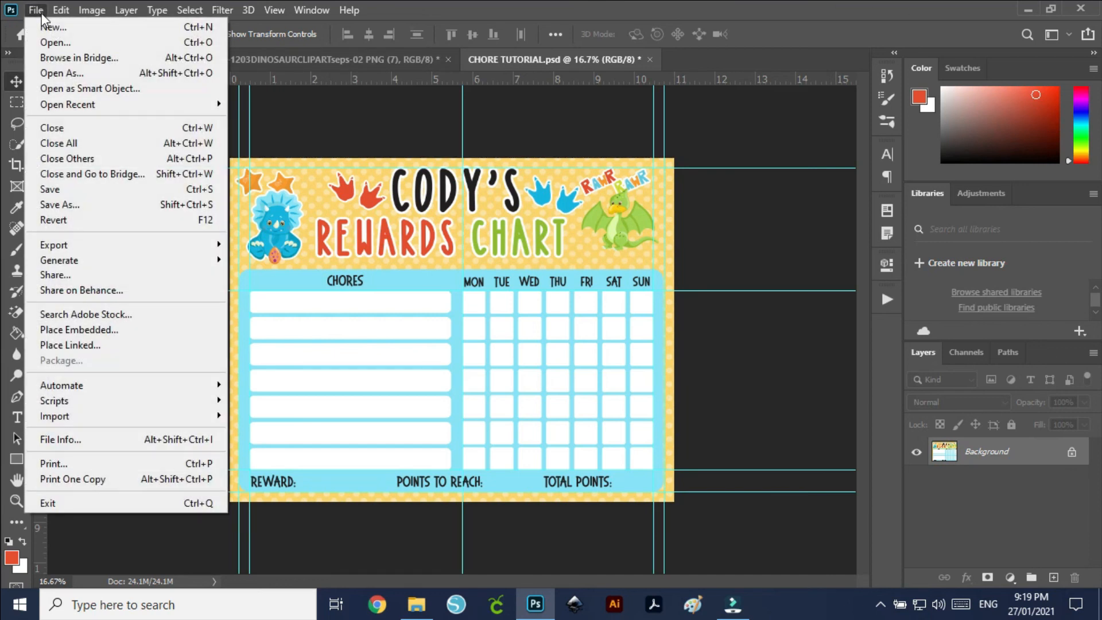
{"action": "left_click", "coordinate": [57, 205]}
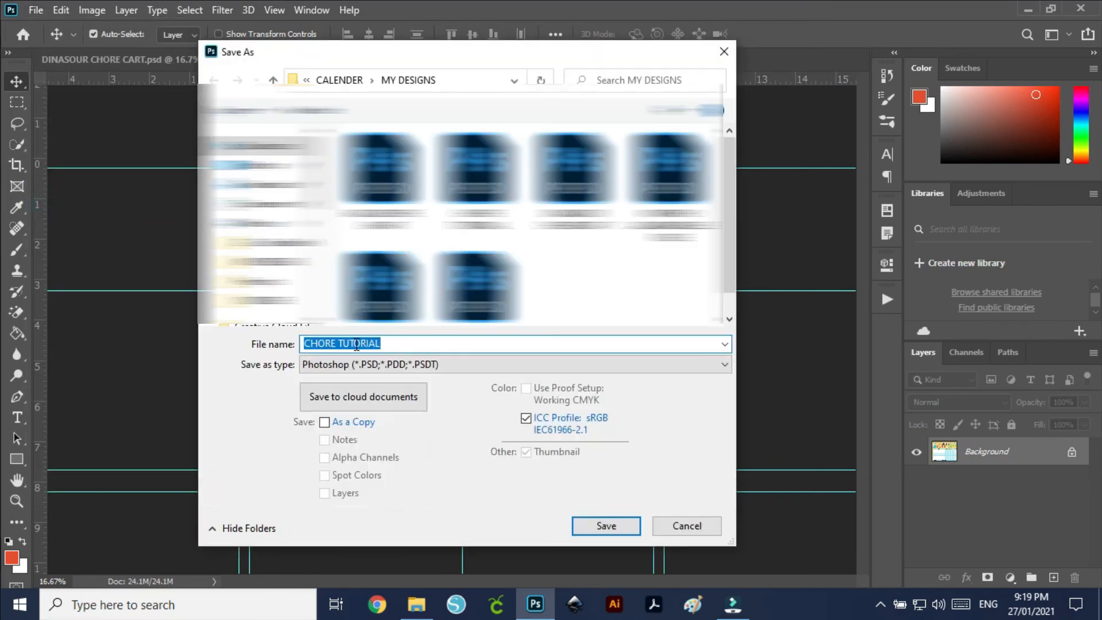
{"action": "left_click", "coordinate": [351, 366]}
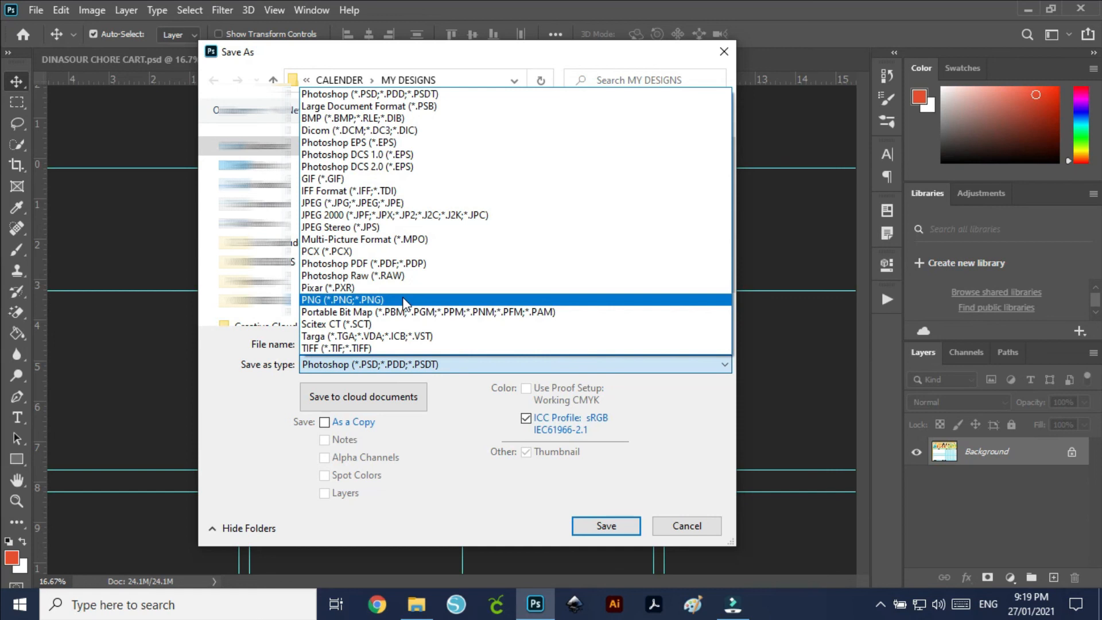
{"action": "left_click", "coordinate": [399, 265]}
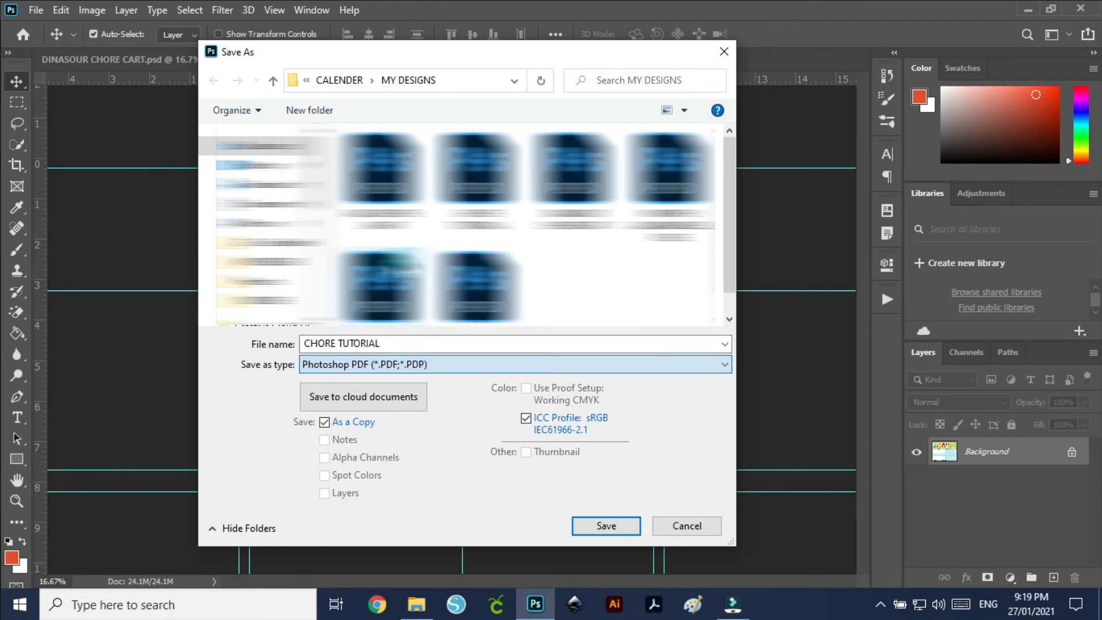
{"action": "left_click", "coordinate": [390, 344]}
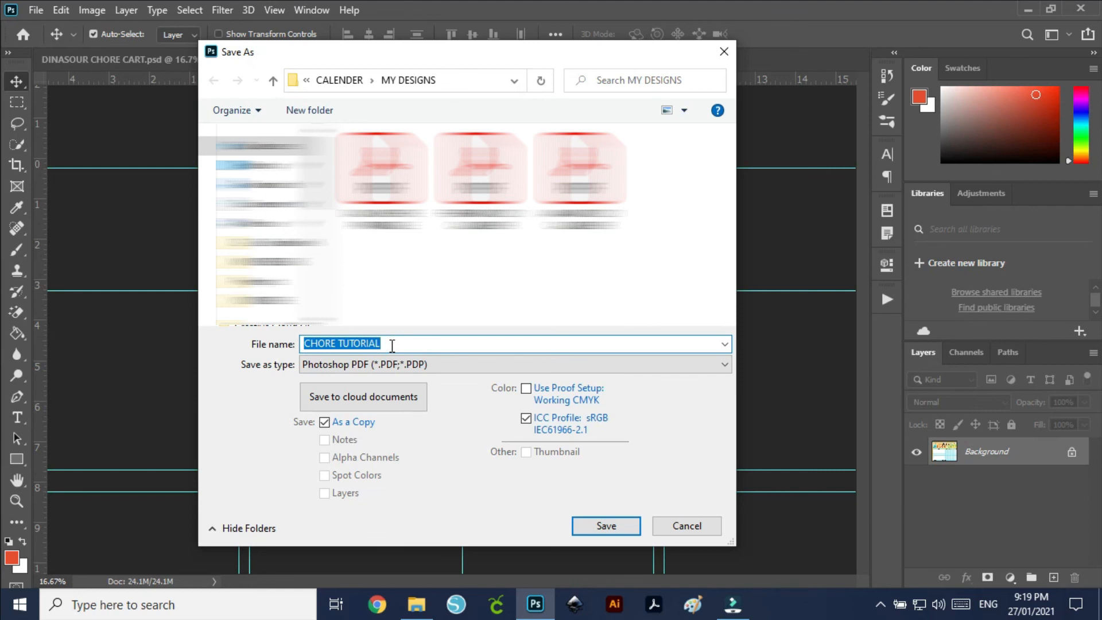
{"action": "type", "text": "DINASOUR CHORE CA"}
{"action": "key", "text": "BackSpace"}
{"action": "type", "text": "HART"}
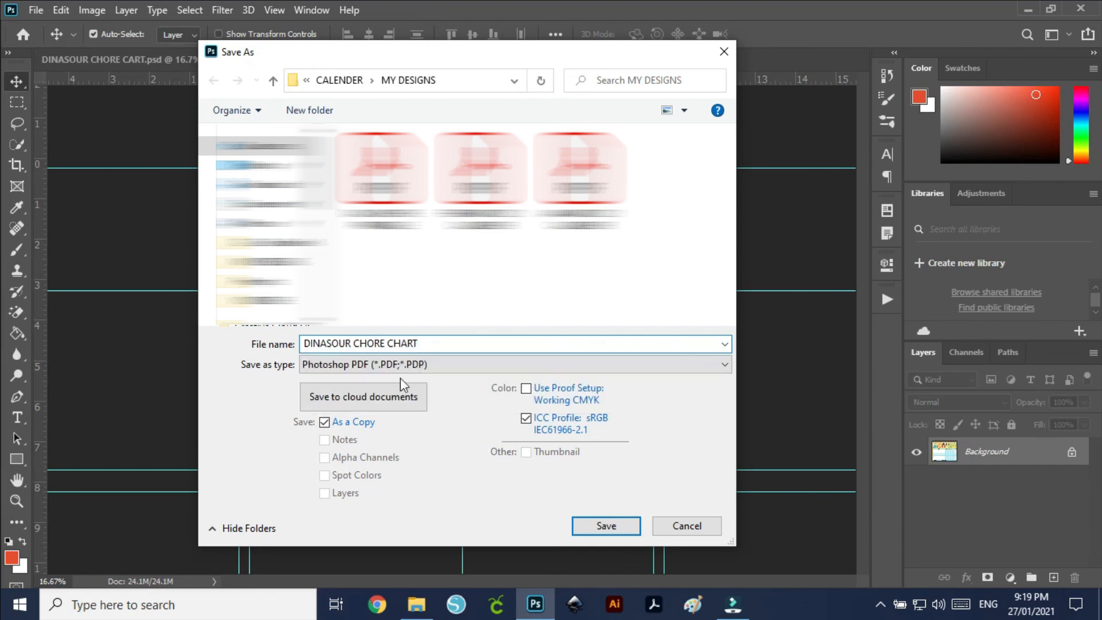
- Save the PDF with the High Quality Print preset, turning off Preserve Photoshop Editing Capabilities and Optimize for Fast Web Preview
{"action": "left_click", "coordinate": [608, 526]}
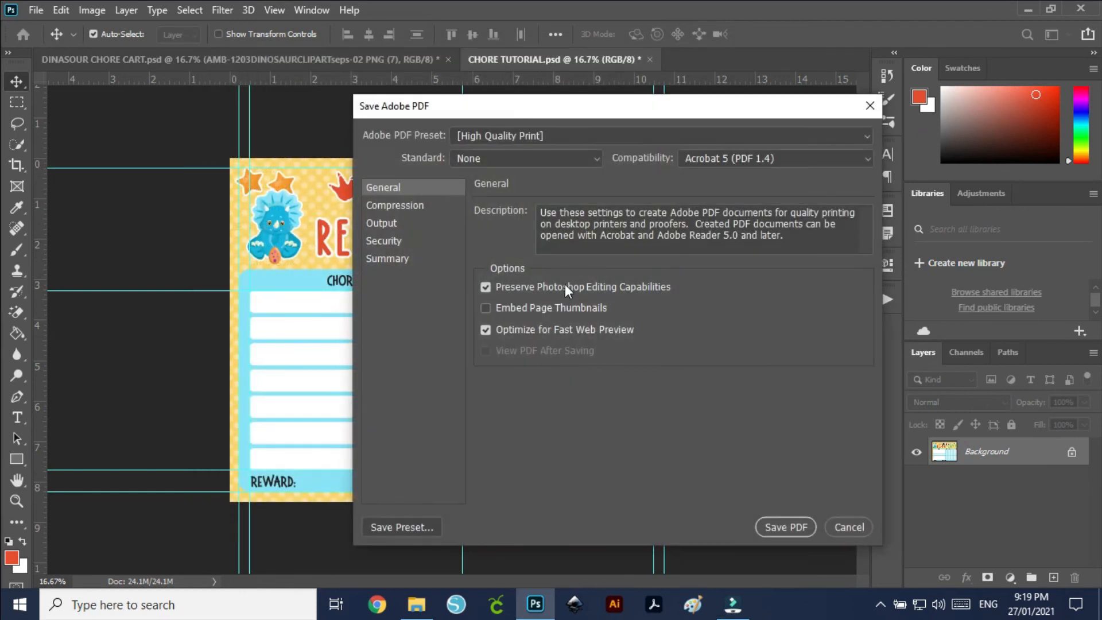
{"action": "left_click", "coordinate": [565, 285]}
{"action": "left_click", "coordinate": [532, 332]}
{"action": "left_click", "coordinate": [774, 526]}
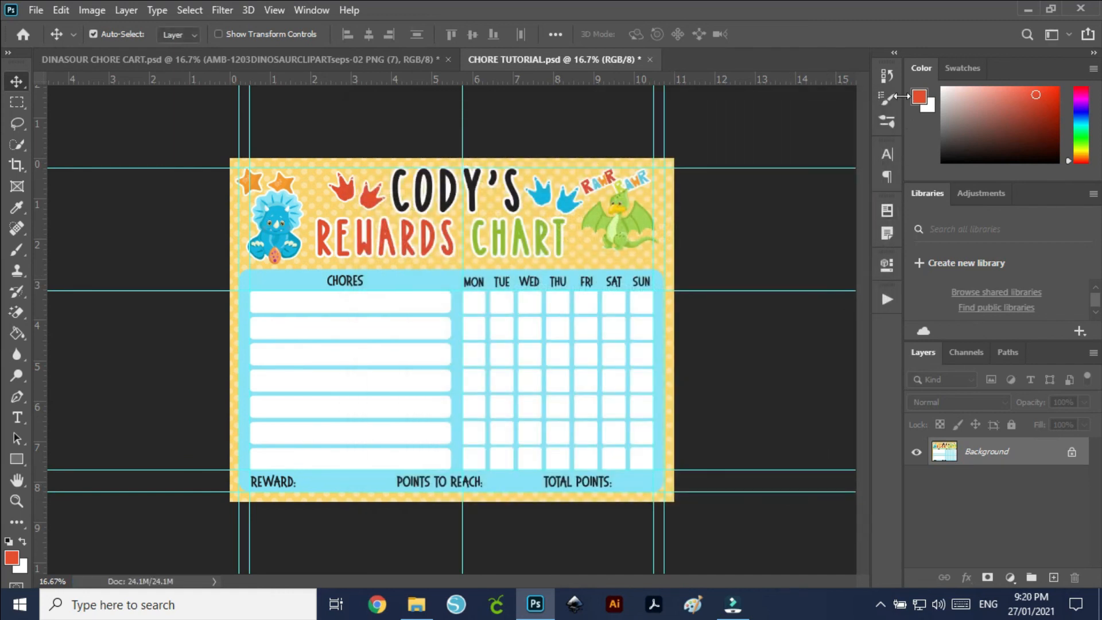
- Restore the chart's separate layers by returning to the history state just before the image was flattened
{"action": "left_click", "coordinate": [886, 76]}
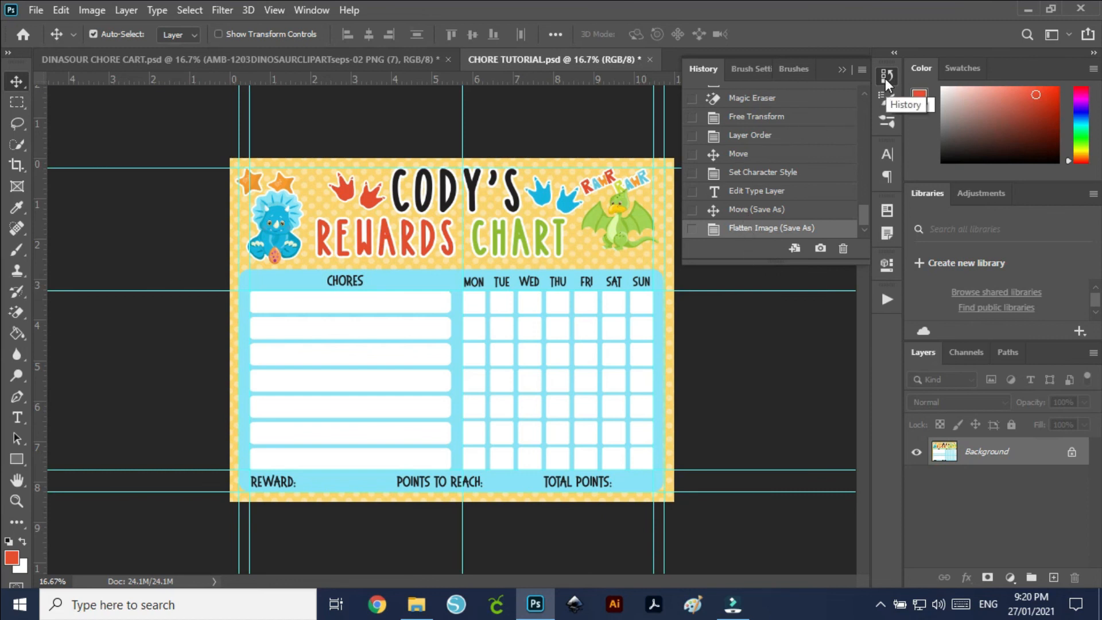
{"action": "left_click", "coordinate": [313, 16]}
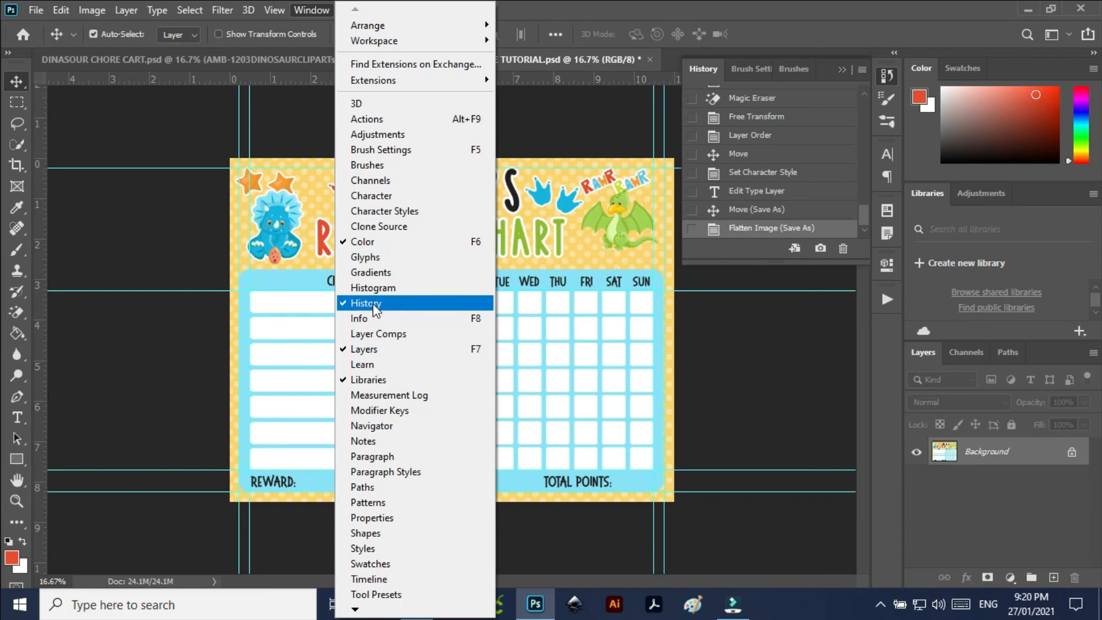
{"action": "left_click", "coordinate": [765, 211]}
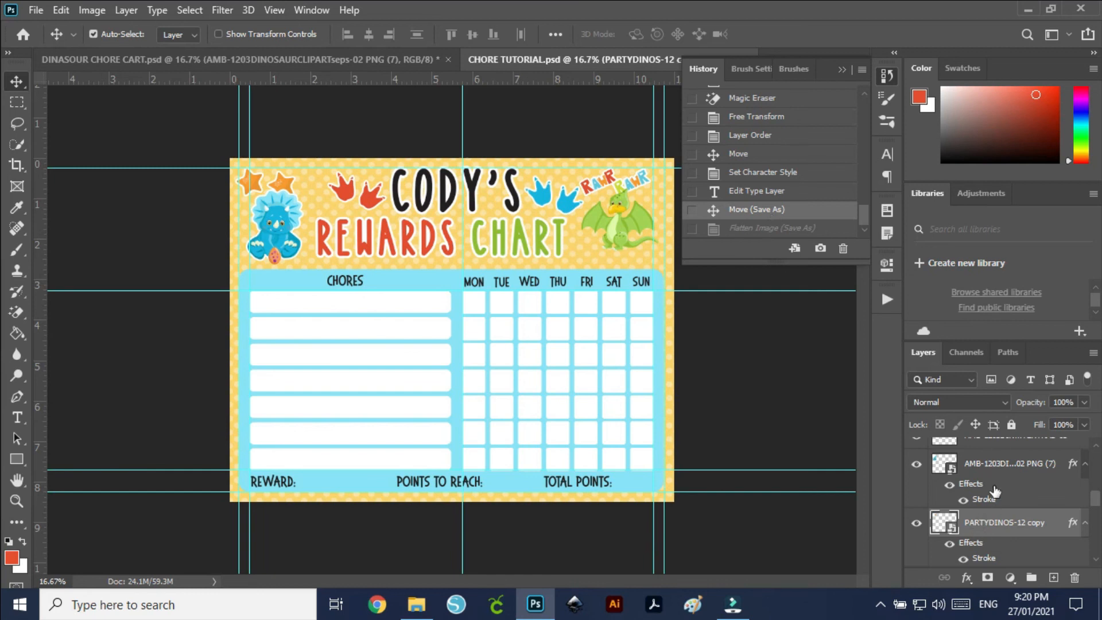
- Save the layered chart in Photoshop format as CHORE TUTORIAL, replacing the existing file, and collapse the history list
{"action": "left_click", "coordinate": [36, 9]}
{"action": "mouse_move", "coordinate": [61, 10]}
{"action": "left_click", "coordinate": [59, 208]}
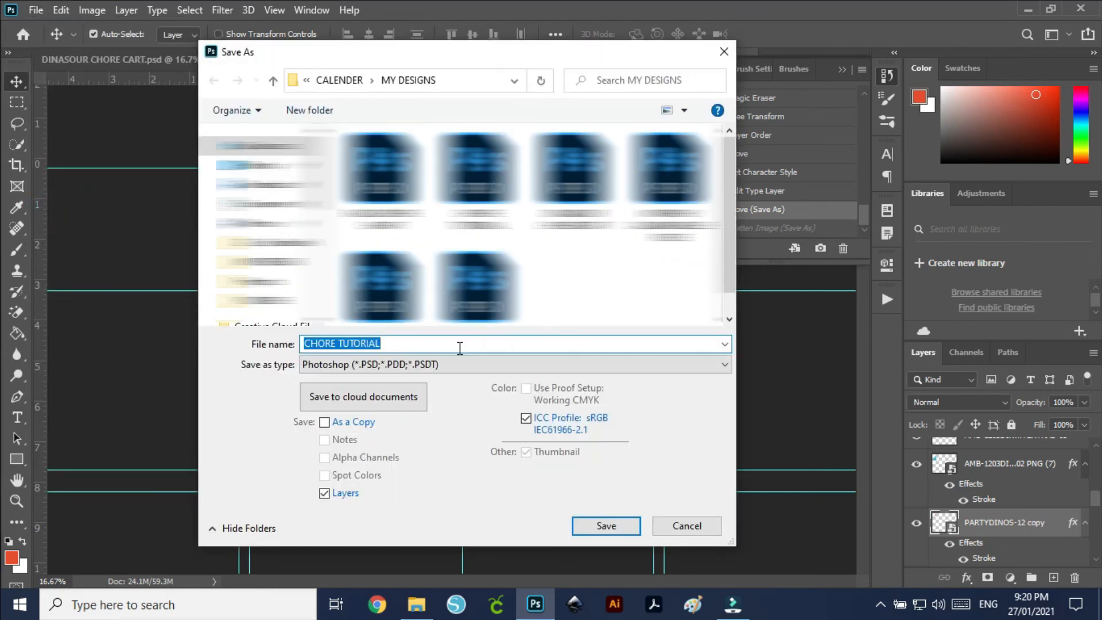
{"action": "left_click", "coordinate": [587, 526]}
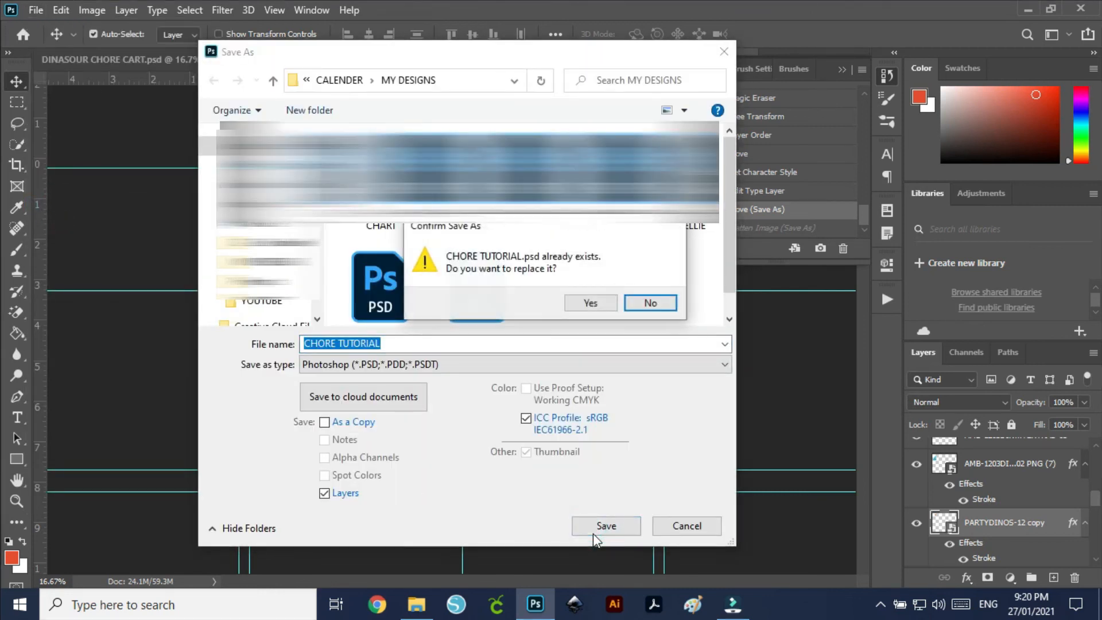
{"action": "left_click", "coordinate": [599, 301]}
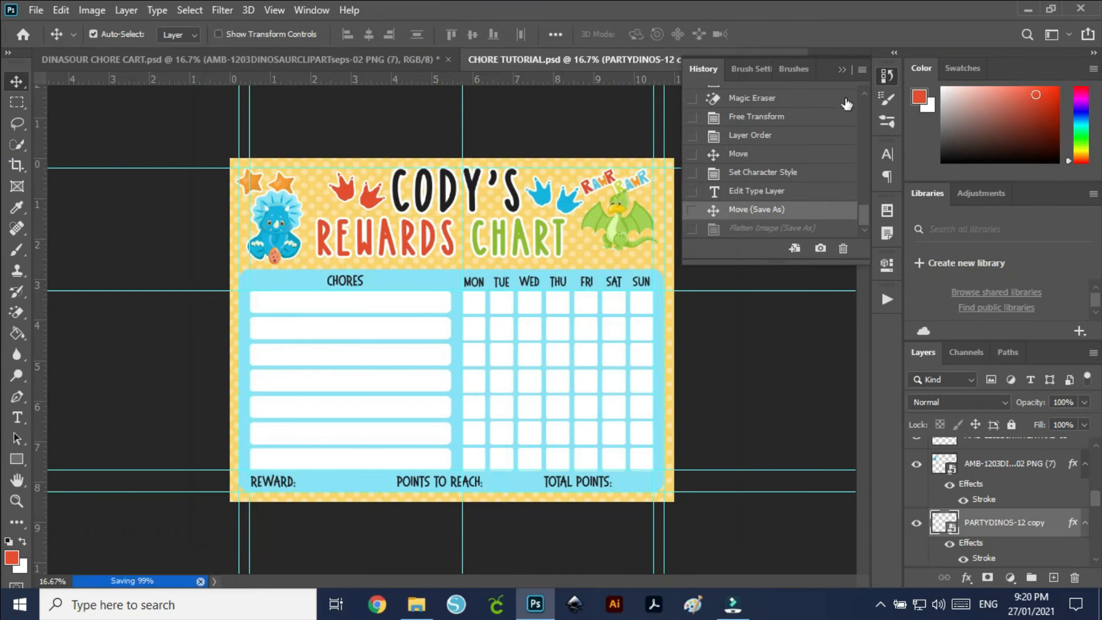
{"action": "left_click", "coordinate": [841, 70]}
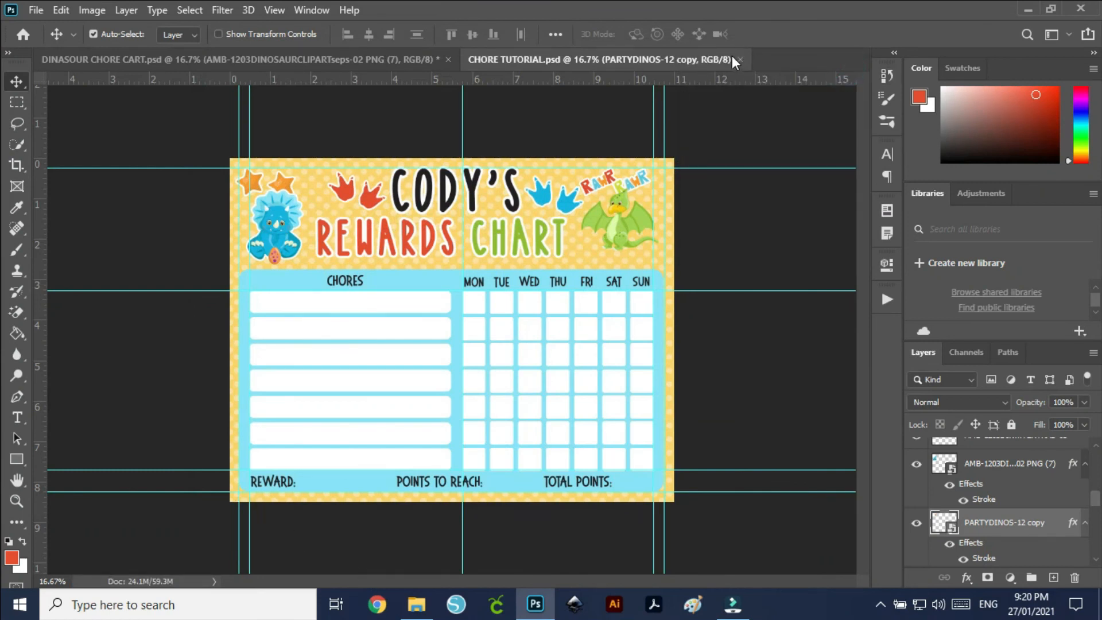